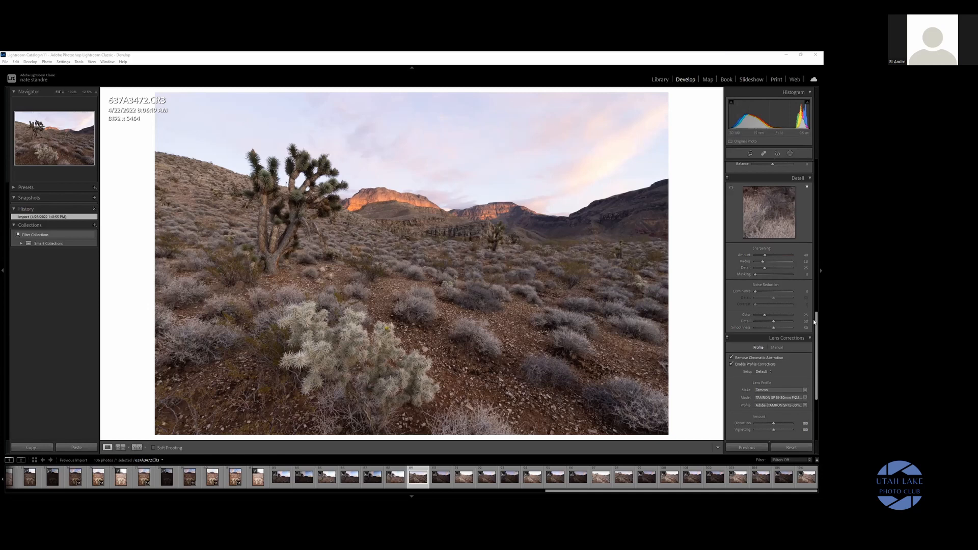
# - Compare the bracketed exposures 637A3472, 637A3473 and 637A3474 of the desert scene
pyautogui.click(815, 161)
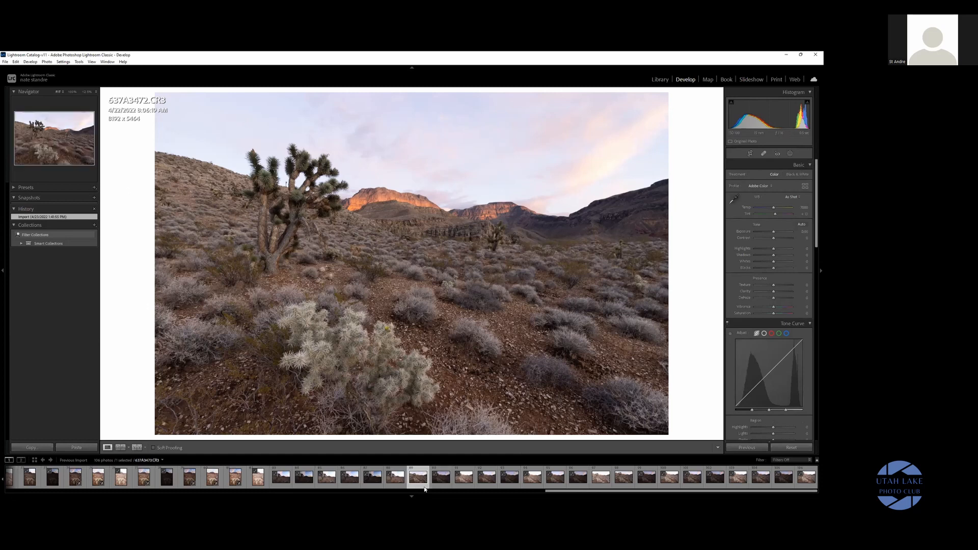
pyautogui.press('Right')
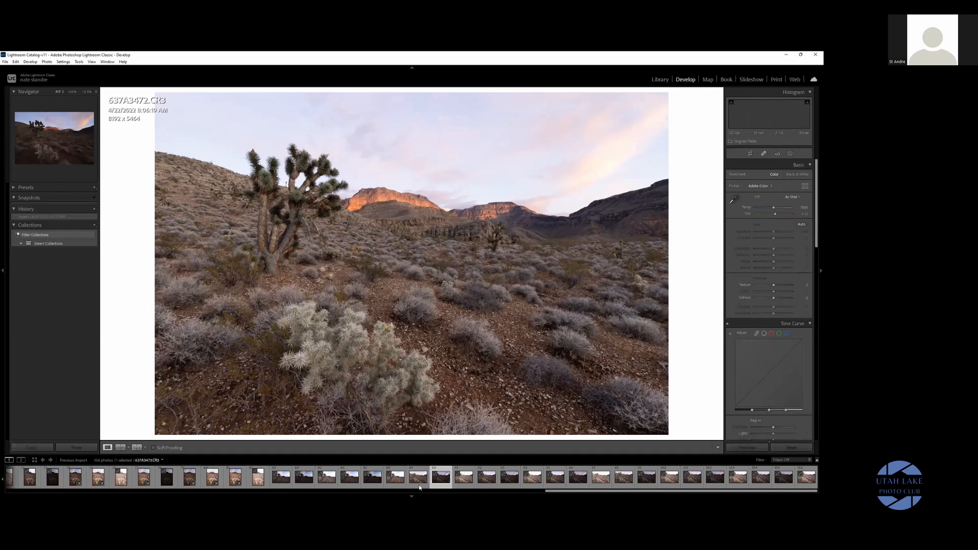
pyautogui.press('Right')
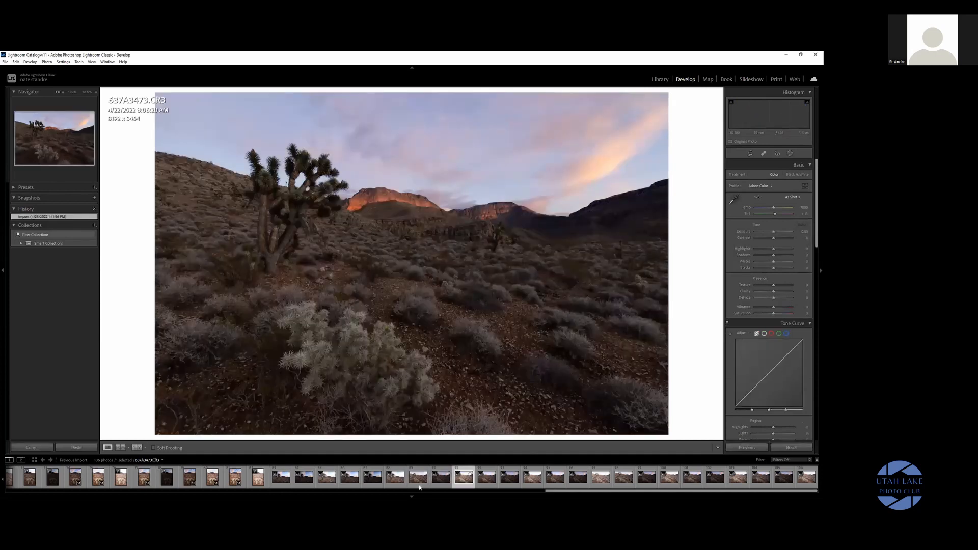
pyautogui.press('Left')
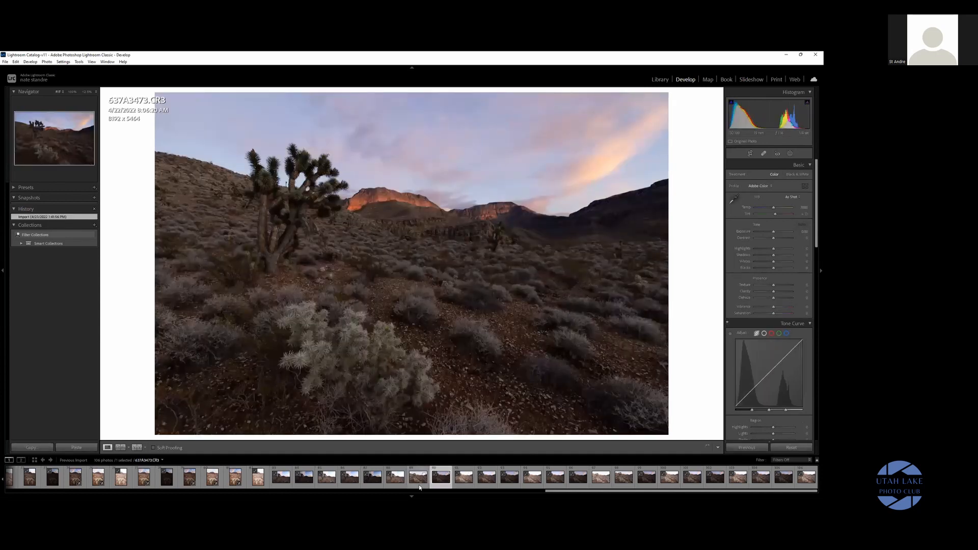
pyautogui.press('Left')
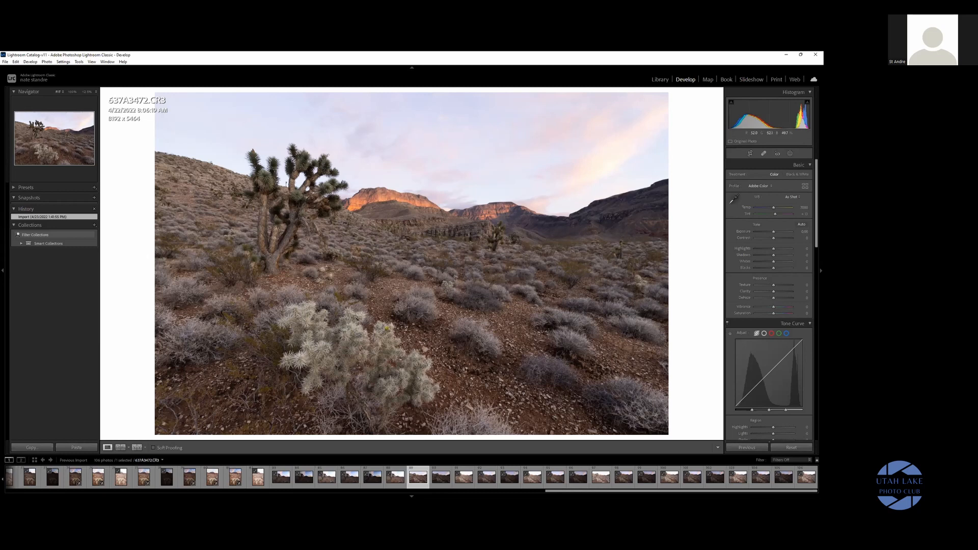
pyautogui.click(441, 478)
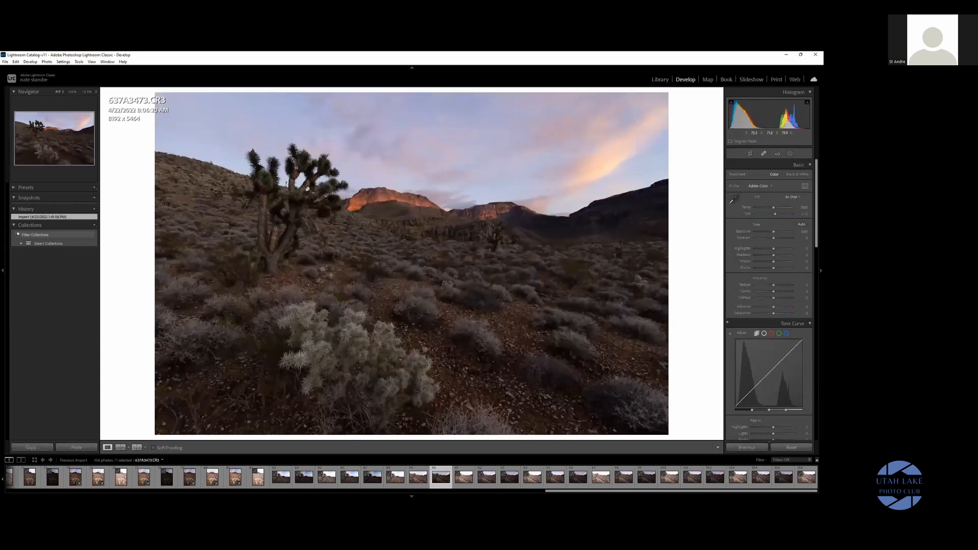
pyautogui.press('Right')
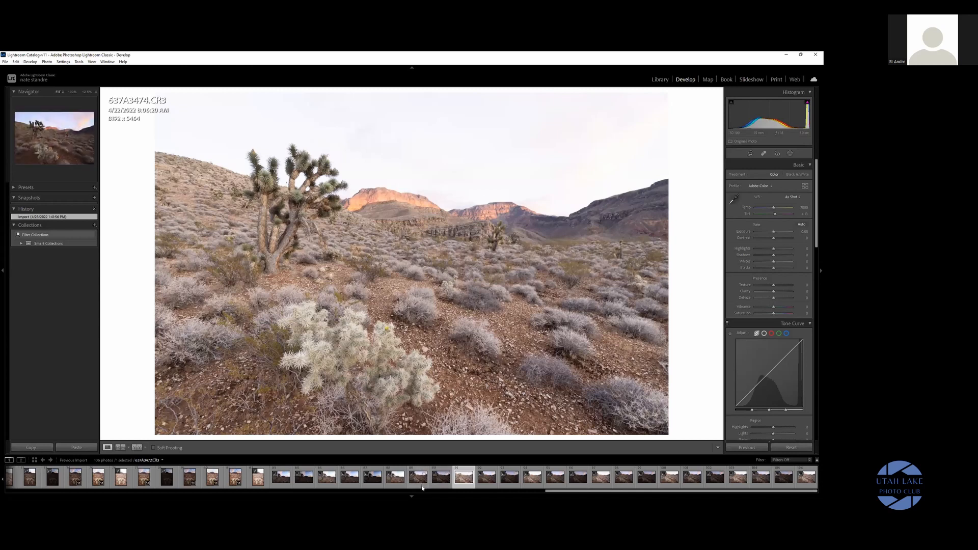
pyautogui.click(419, 477)
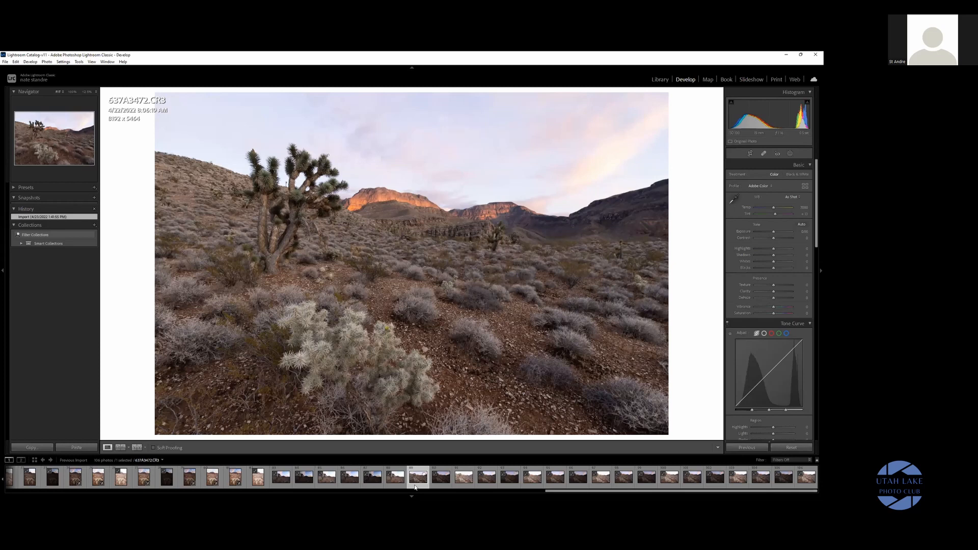
# - Inspect the focus at 100% on the Joshua tree in 637A3475.CR3 and on the sunlit mountain in 637A3478.CR3
pyautogui.press('Right')
pyautogui.press('Right')
pyautogui.press('Right')
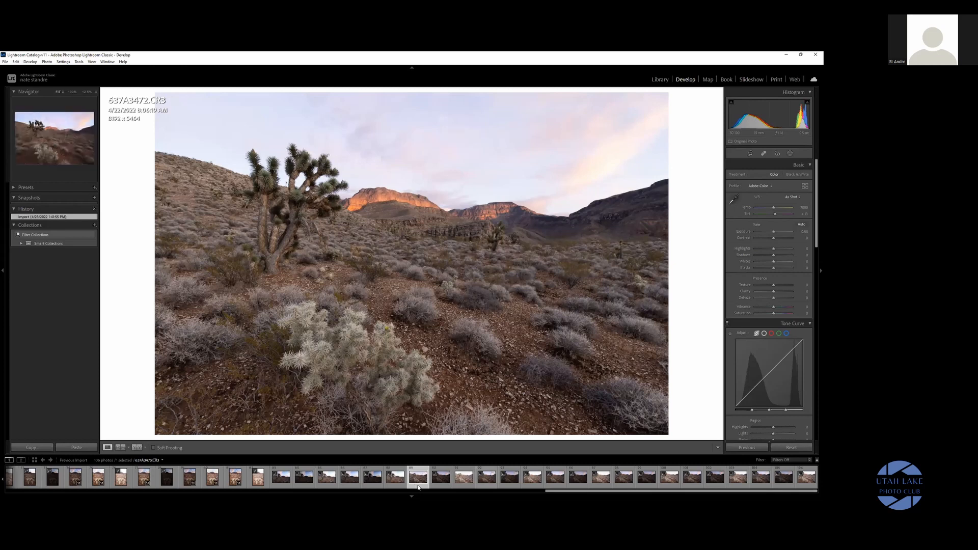
pyautogui.click(293, 194)
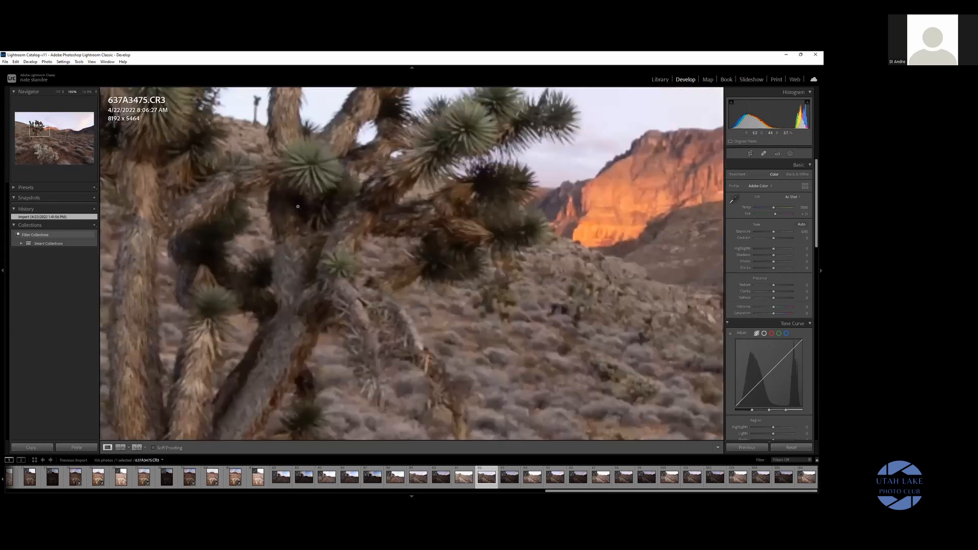
pyautogui.click(298, 207)
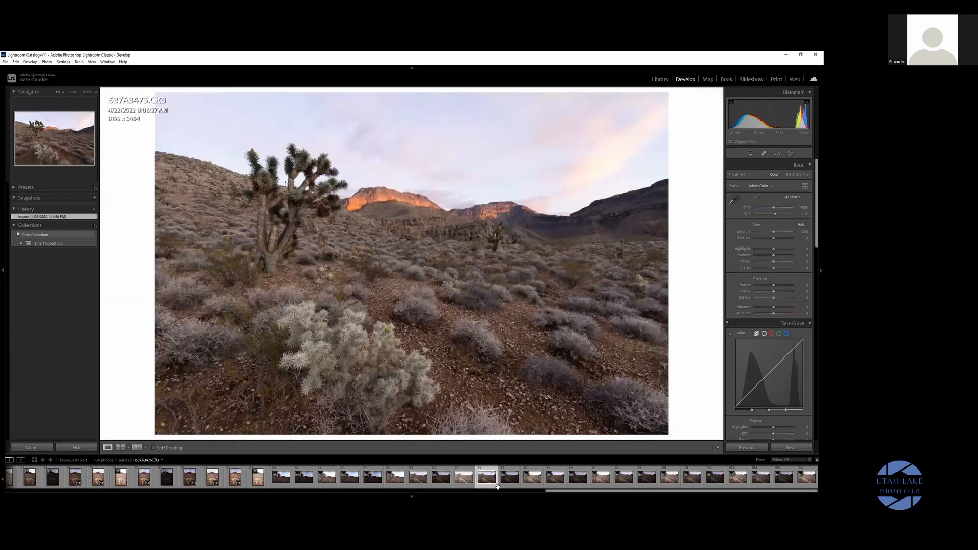
pyautogui.click(554, 483)
pyautogui.click(410, 198)
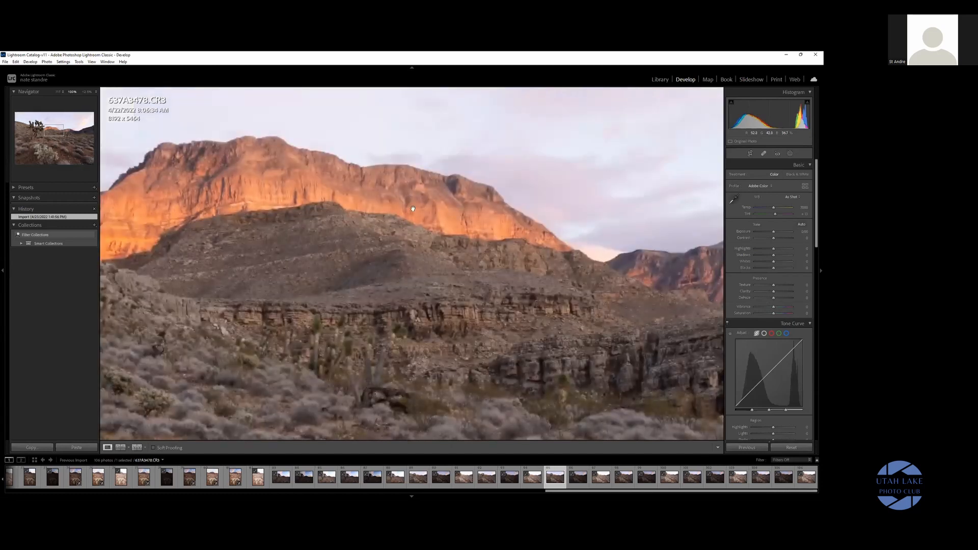
pyautogui.click(413, 210)
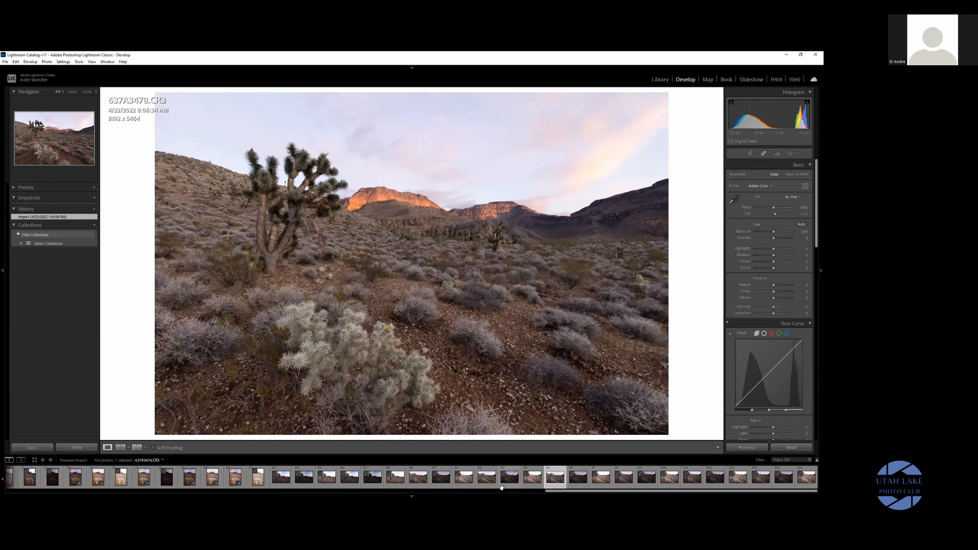
# - Return to photo 637A3472.CR3 and disable its lens profile corrections
pyautogui.click(424, 486)
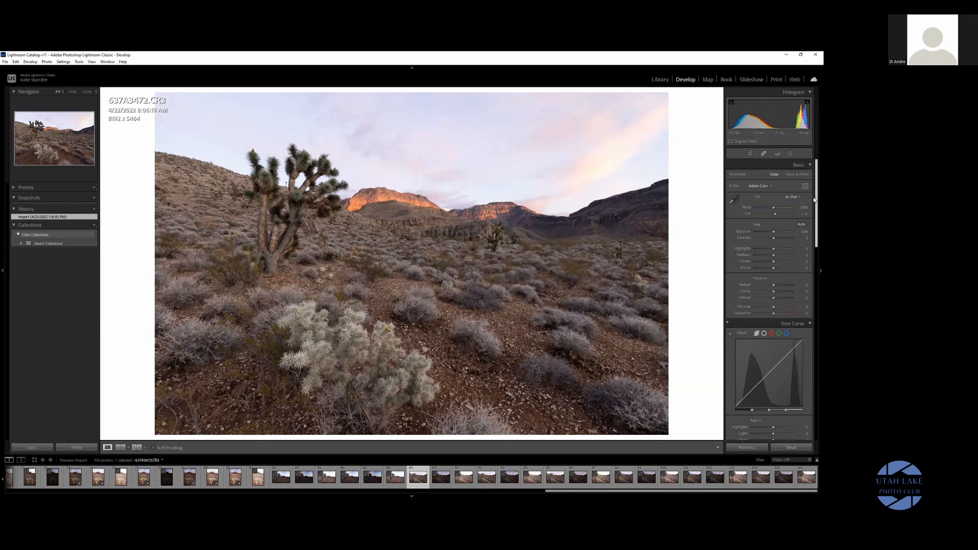
pyautogui.moveTo(816, 198); pyautogui.dragTo(815, 350)
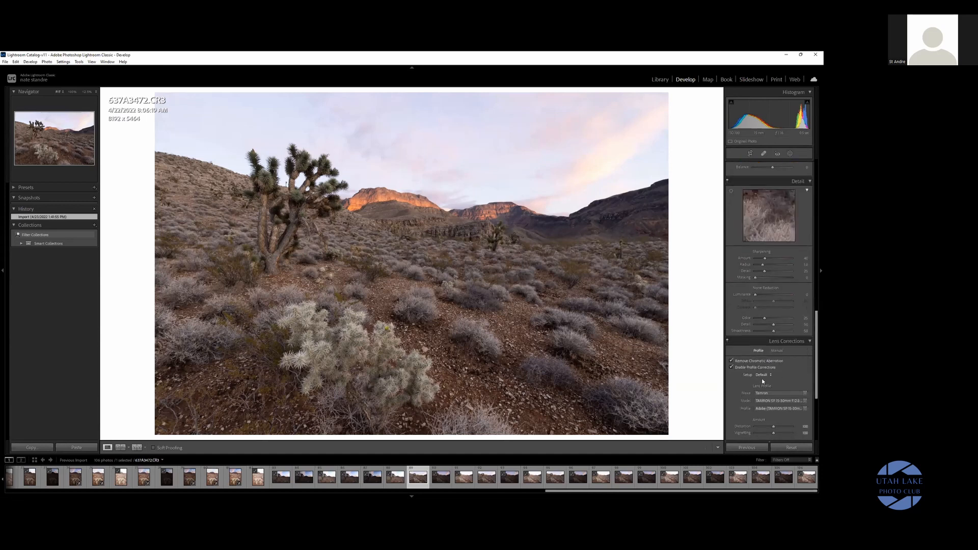
pyautogui.click(731, 368)
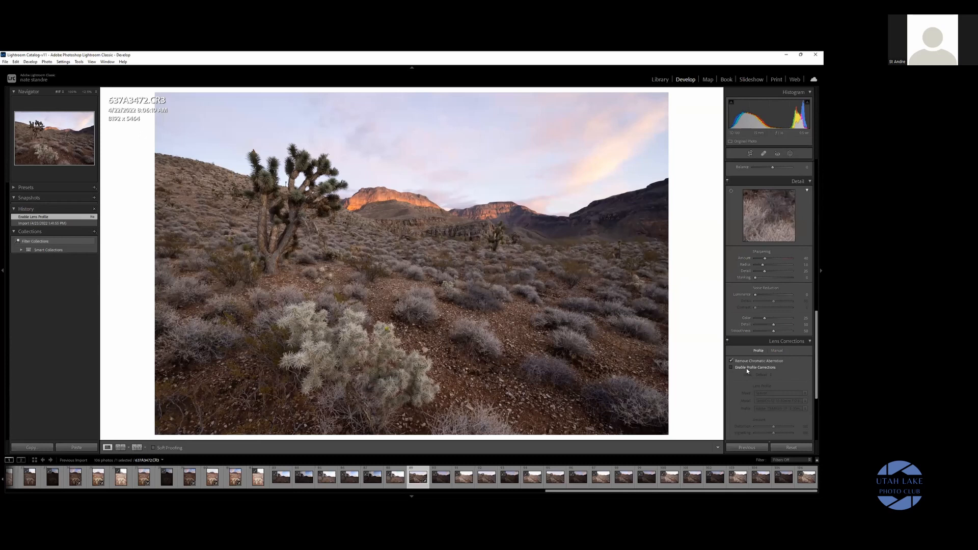
# - Change the photo's color profile to Adobe Landscape
pyautogui.moveTo(814, 338); pyautogui.dragTo(814, 218)
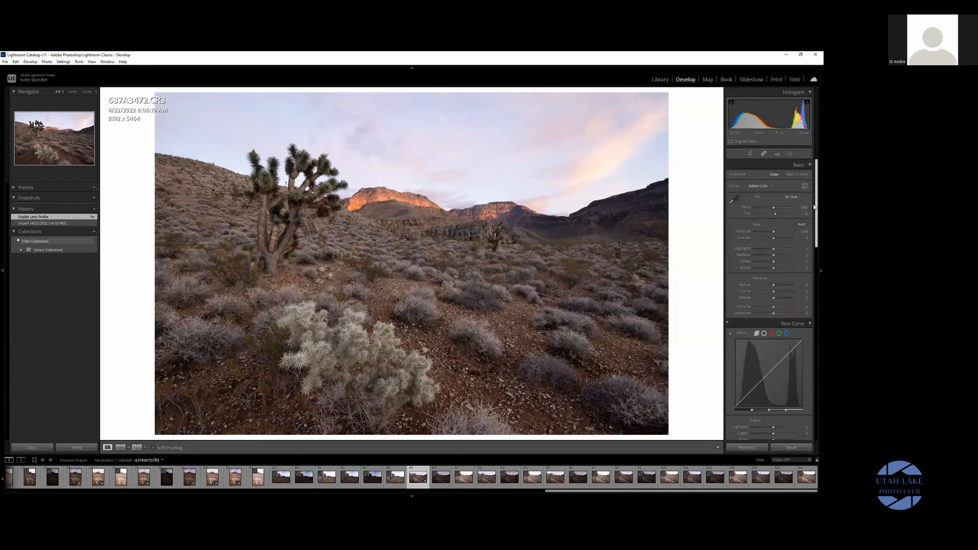
pyautogui.click(760, 186)
pyautogui.click(764, 201)
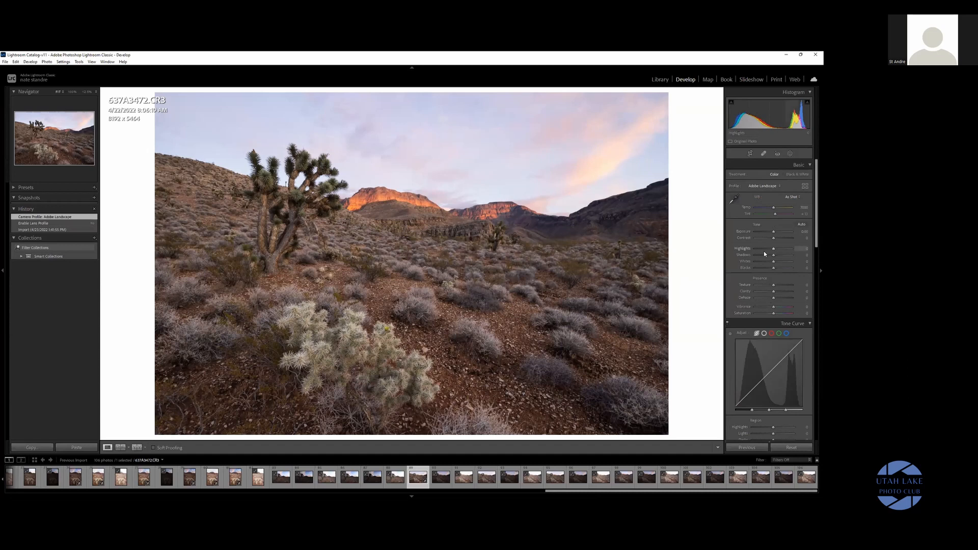
# - Balance the tones by lowering Highlights, setting Contrast to +25, raising Shadows, setting Whites to +21 and Blacks to -18
pyautogui.moveTo(775, 250); pyautogui.dragTo(763, 249)
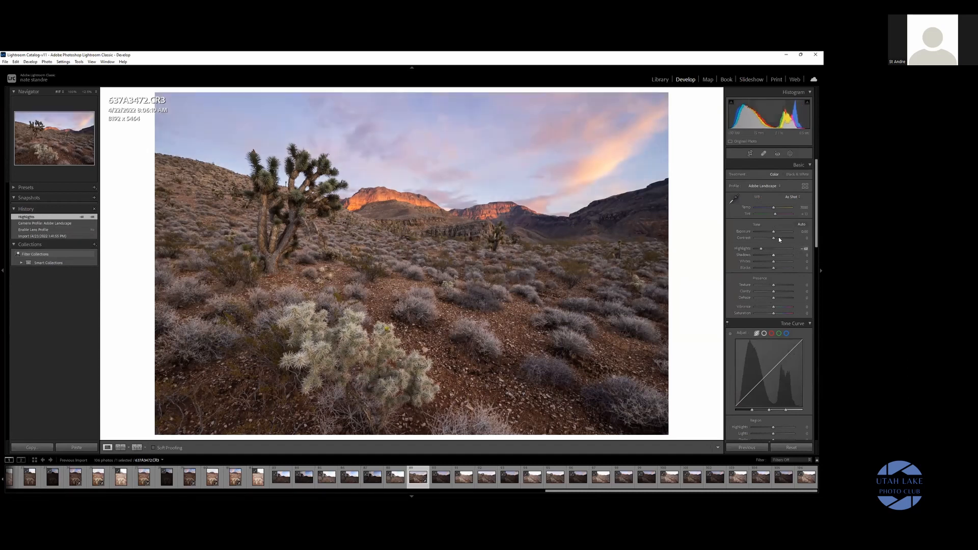
pyautogui.click(780, 237)
pyautogui.moveTo(778, 238); pyautogui.dragTo(777, 238)
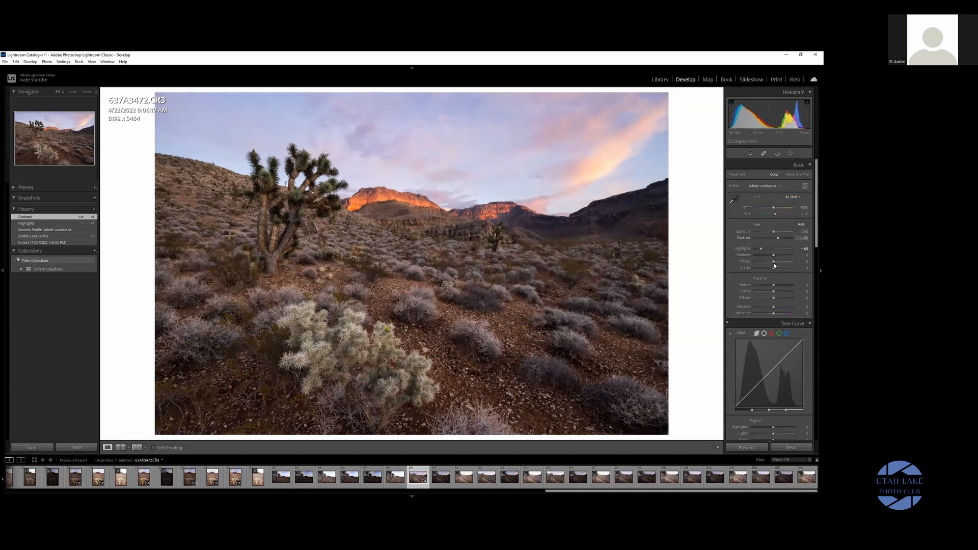
pyautogui.click(785, 255)
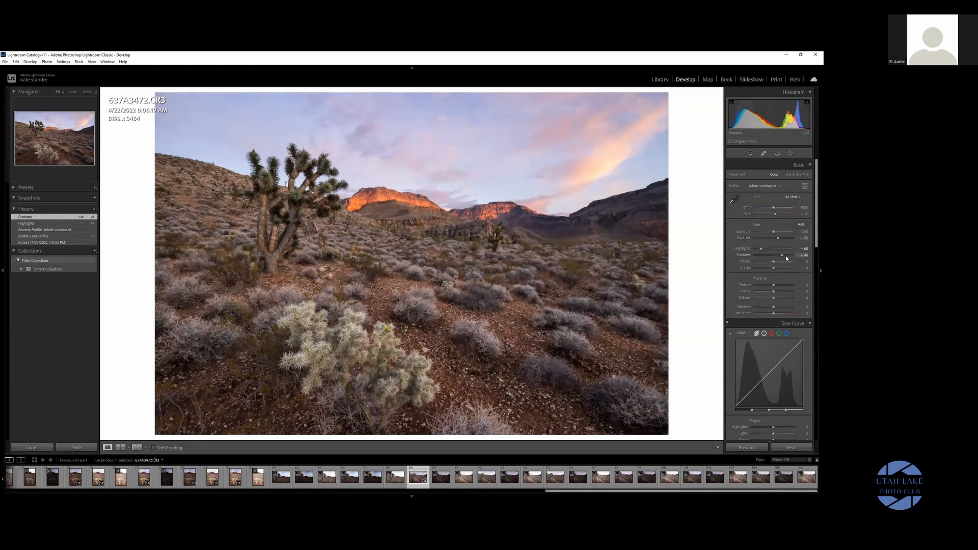
pyautogui.moveTo(774, 262); pyautogui.dragTo(770, 268)
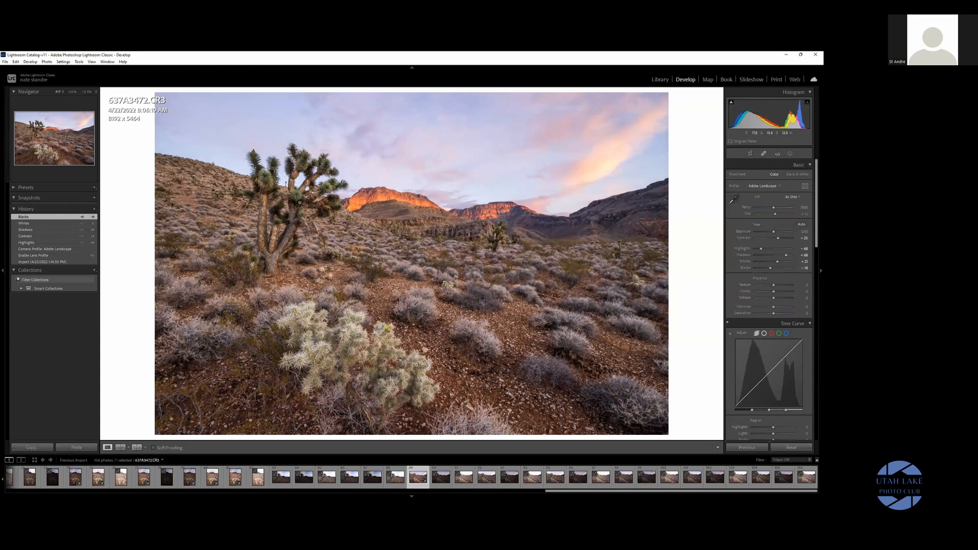
# - Try a black background around the photo and switch it back to white
pyautogui.rightClick(137, 233)
pyautogui.click(142, 277)
pyautogui.rightClick(142, 278)
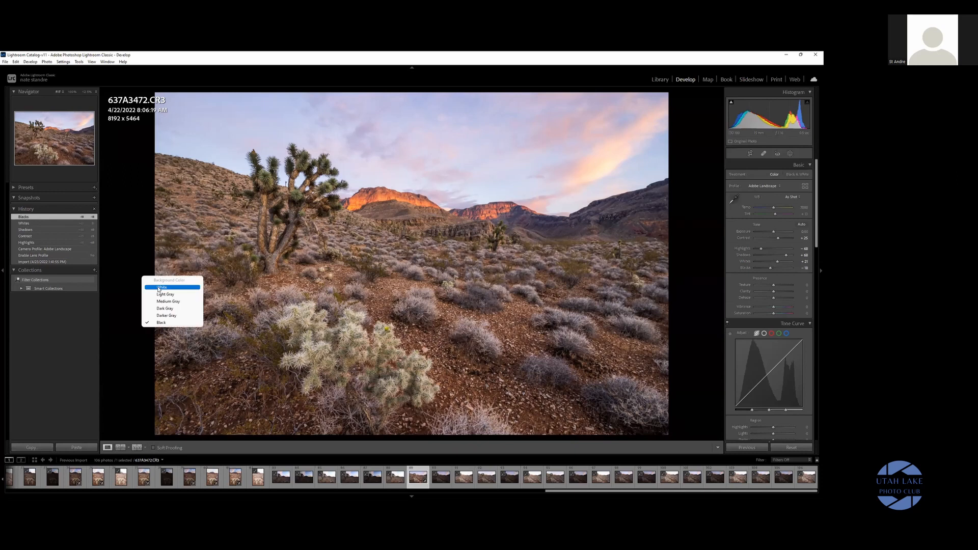
pyautogui.click(160, 287)
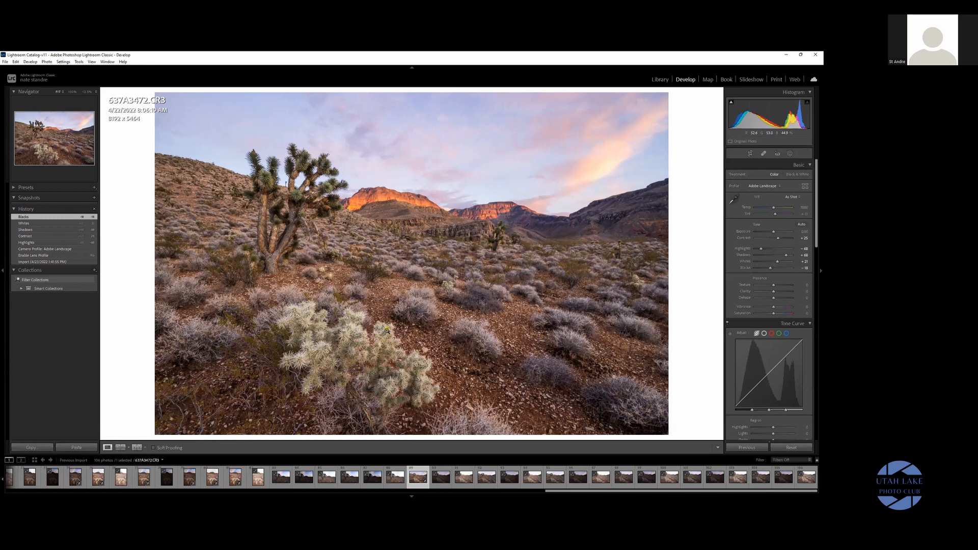
# - Raise Clarity slightly, set Dehaze to +7, lift Blacks a little, and add small Vibrance and Saturation boosts
pyautogui.moveTo(386, 330); pyautogui.dragTo(387, 331)
pyautogui.moveTo(773, 291); pyautogui.dragTo(775, 291)
pyautogui.moveTo(774, 298); pyautogui.dragTo(775, 297)
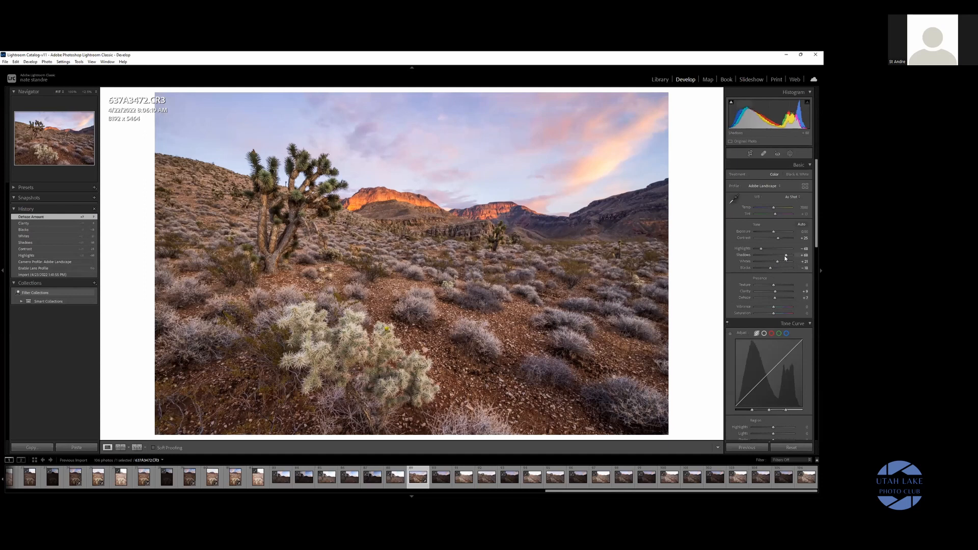
pyautogui.moveTo(770, 267); pyautogui.dragTo(772, 267)
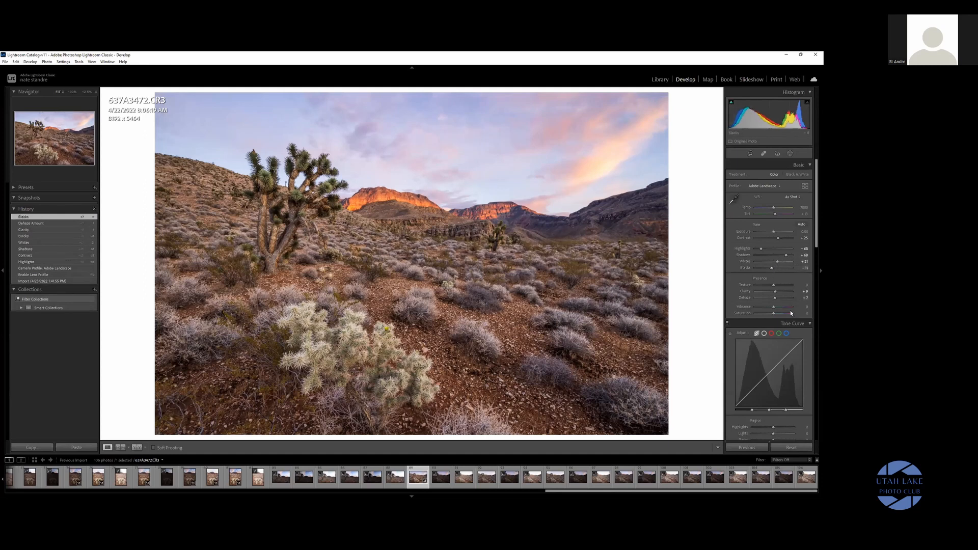
pyautogui.moveTo(773, 307); pyautogui.dragTo(776, 313)
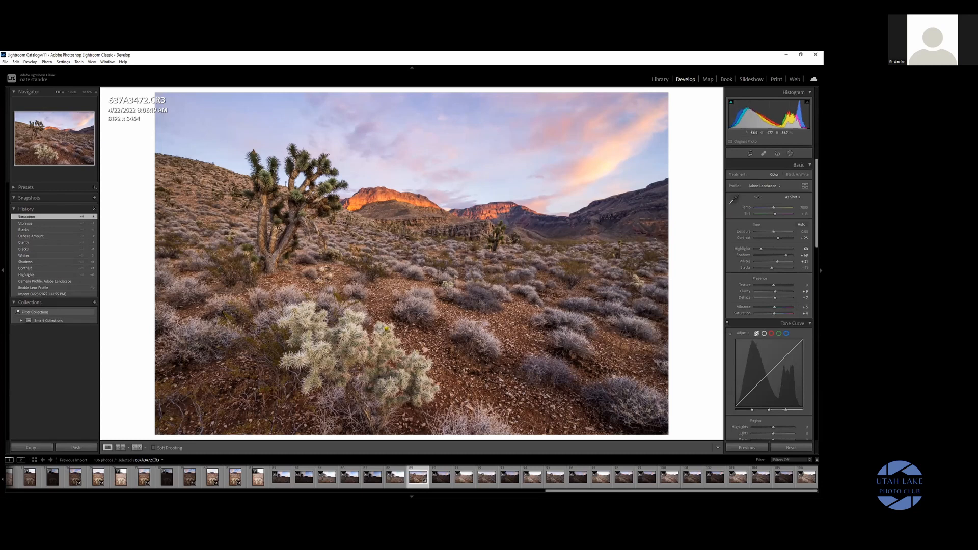
# - Check the Joshua tree and mountain detail, and add a linear gradient mask from the top of the sky to below the mountains
pyautogui.click(293, 197)
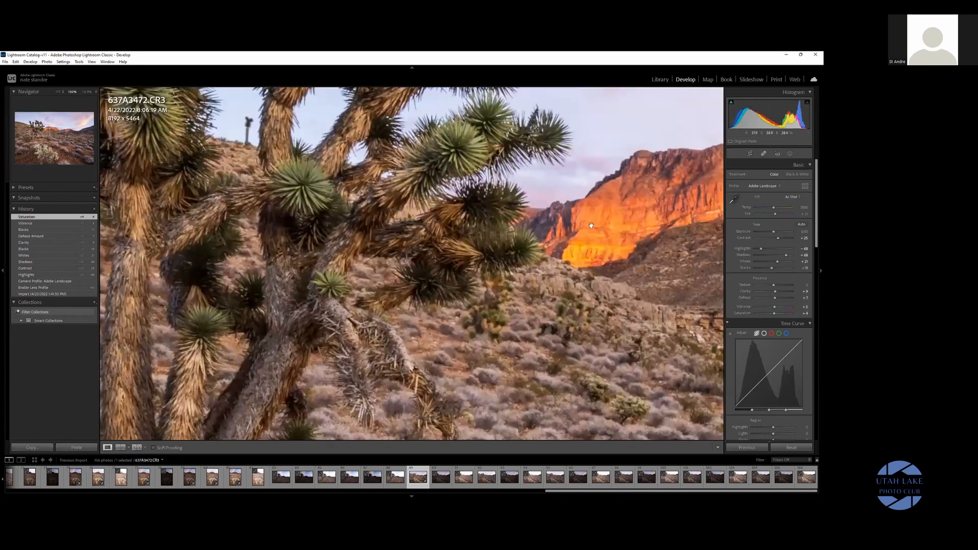
pyautogui.moveTo(619, 329); pyautogui.dragTo(359, 418)
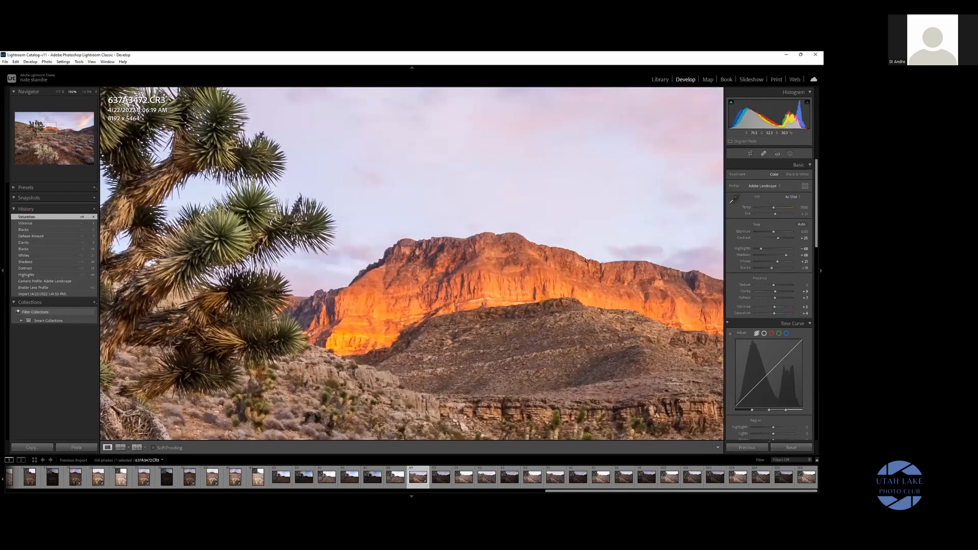
pyautogui.moveTo(583, 261); pyautogui.dragTo(499, 196)
pyautogui.click(325, 155)
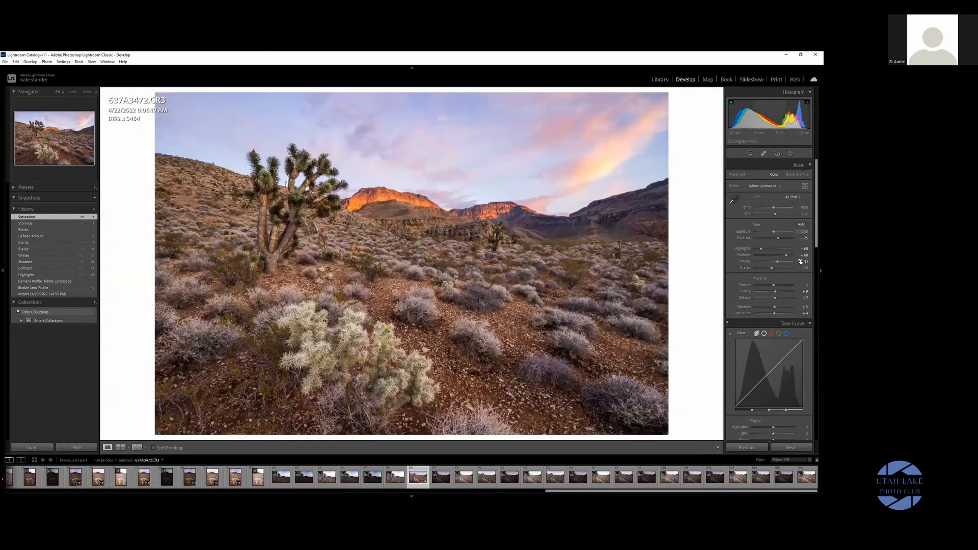
pyautogui.click(790, 153)
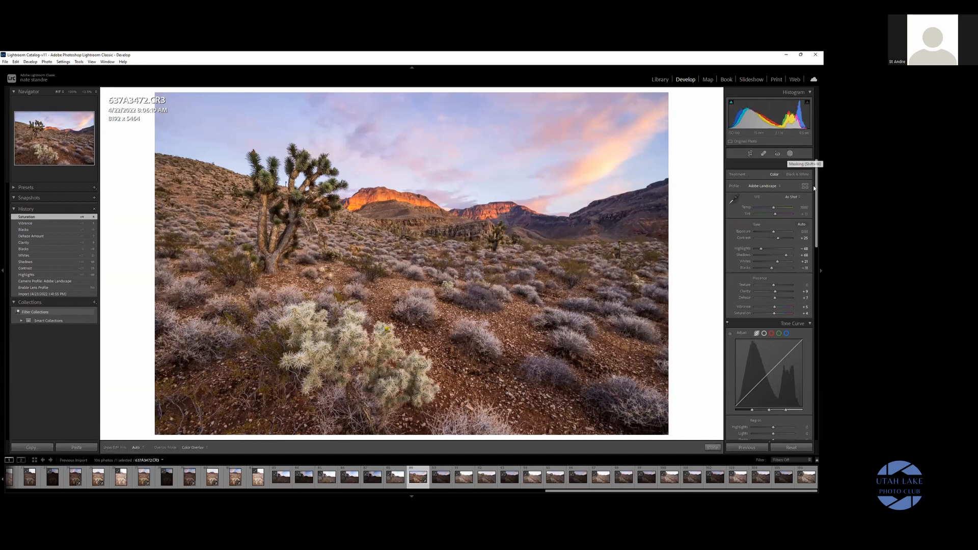
pyautogui.press('m')
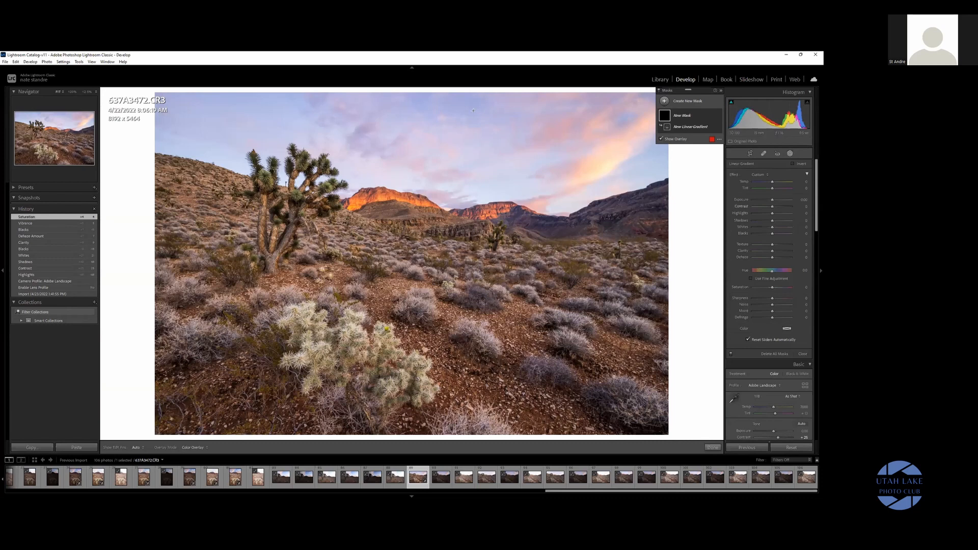
pyautogui.moveTo(463, 94); pyautogui.dragTo(445, 261)
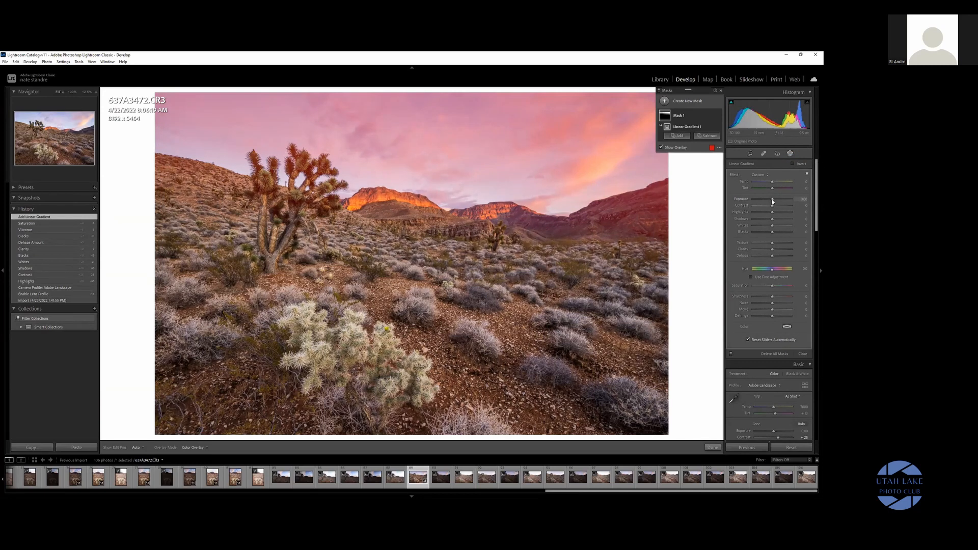
# - Hide the mask overlay, lower the gradient's exposure to about -0.37 and shift the gradient slightly downward
pyautogui.press('o')
pyautogui.moveTo(771, 199); pyautogui.dragTo(769, 201)
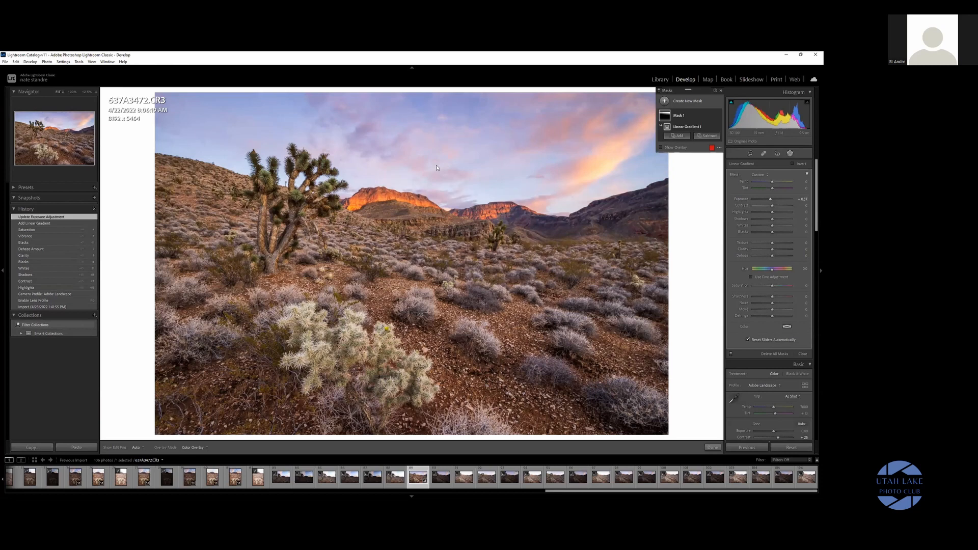
pyautogui.moveTo(453, 175); pyautogui.dragTo(453, 184)
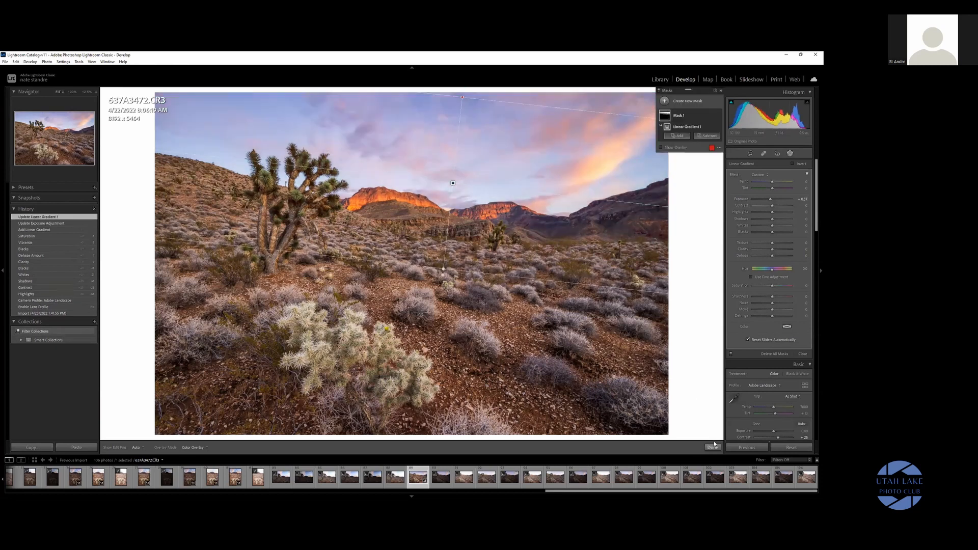
# - Reopen the sky gradient mask on 637A3472.CR3, nudge its exposure slightly and delete the linear gradient
pyautogui.click(713, 447)
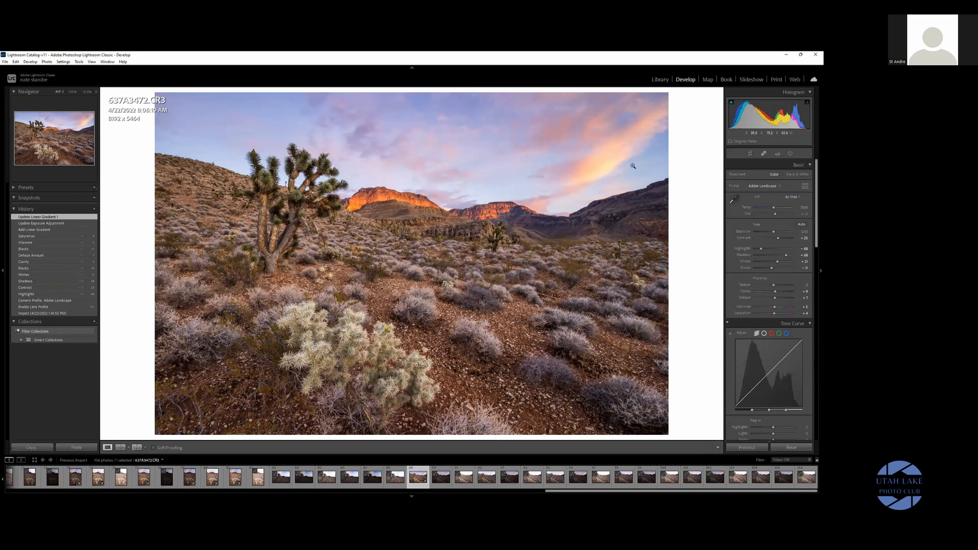
pyautogui.click(790, 153)
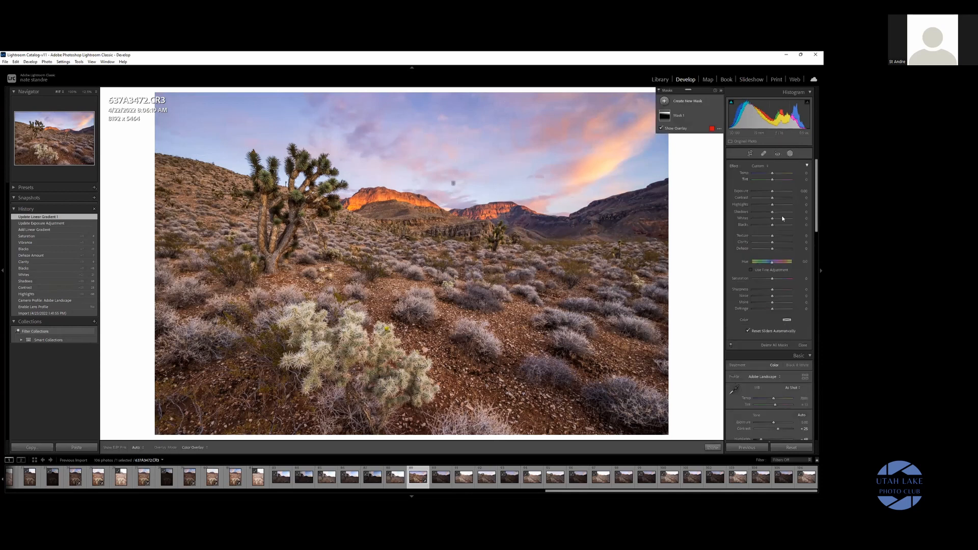
pyautogui.click(453, 182)
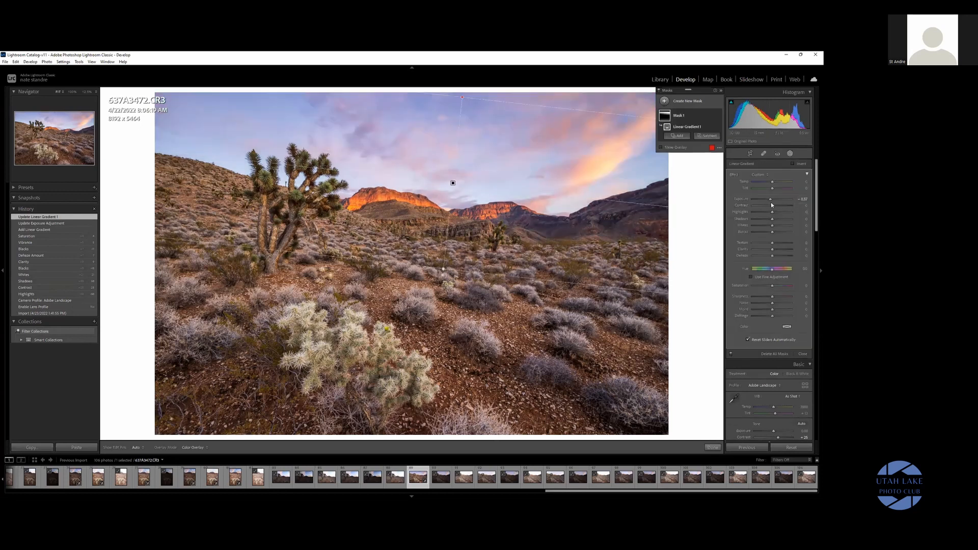
pyautogui.moveTo(772, 202); pyautogui.dragTo(773, 201)
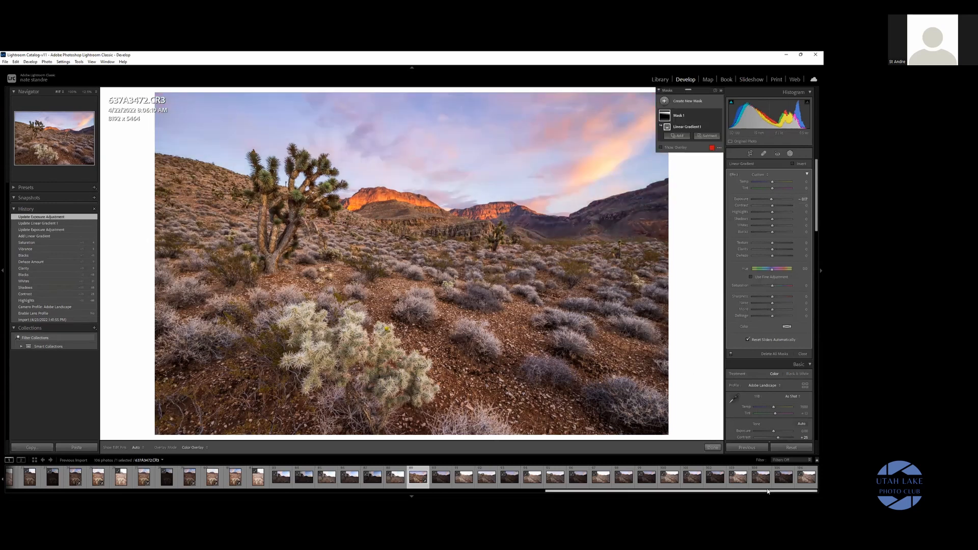
pyautogui.press('Delete')
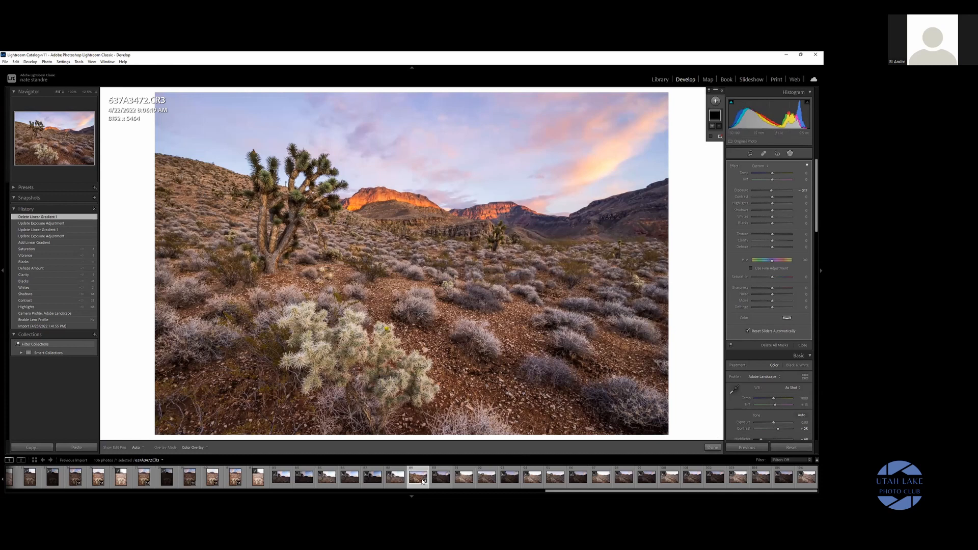
# - Open the darker exposure 637A3473.CR3 and enable lens profile corrections for it
pyautogui.press('Right')
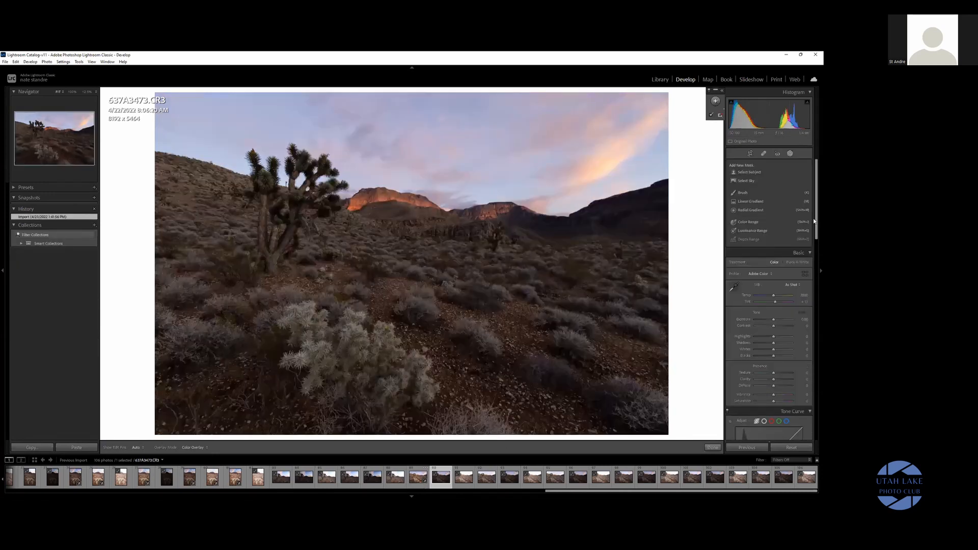
pyautogui.click(814, 280)
pyautogui.moveTo(815, 287); pyautogui.dragTo(814, 401)
pyautogui.click(734, 343)
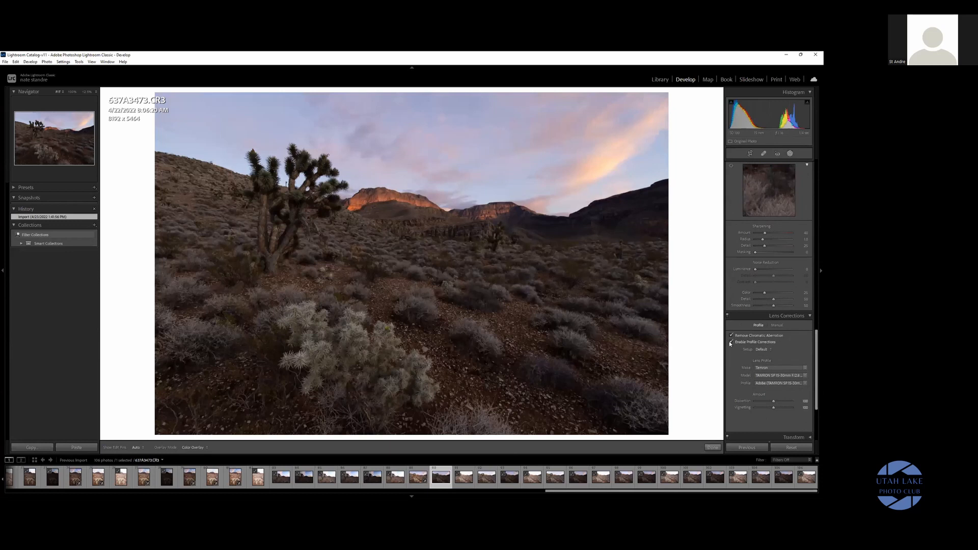
pyautogui.scroll(5, 812, 362)
pyautogui.scroll(5, 812, 232)
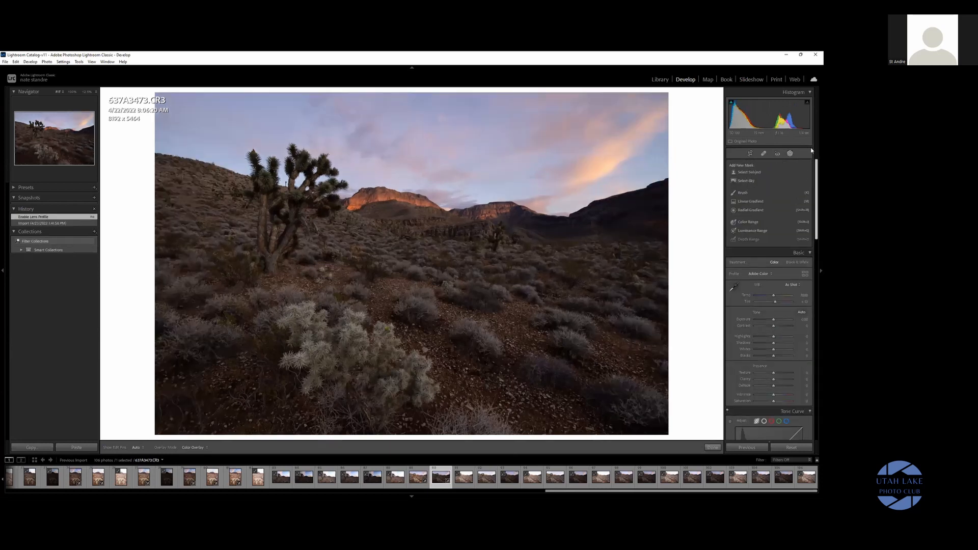
# - Compare 637A3472.CR3 with 637A3473.CR3, and enable lens profile corrections for 637A3479.CR3
pyautogui.click(424, 488)
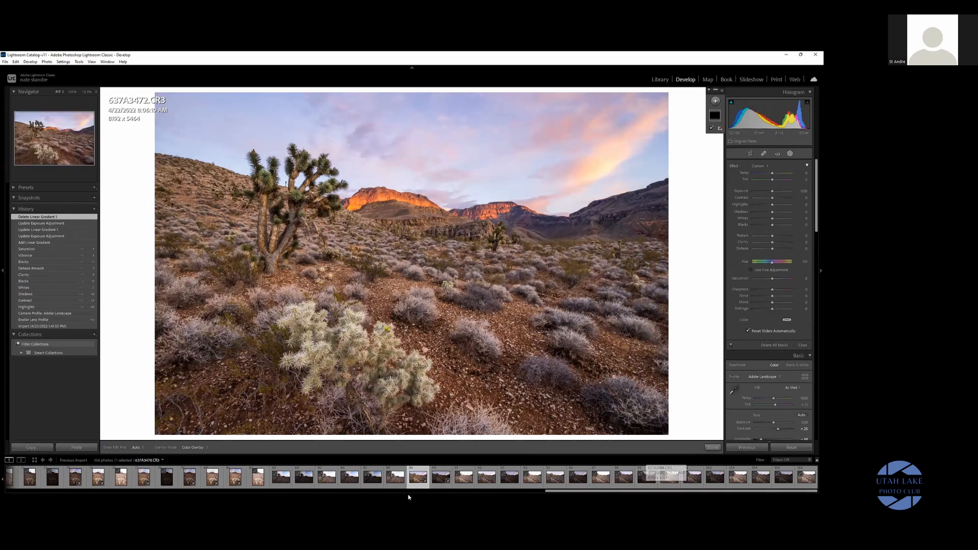
pyautogui.press('Right')
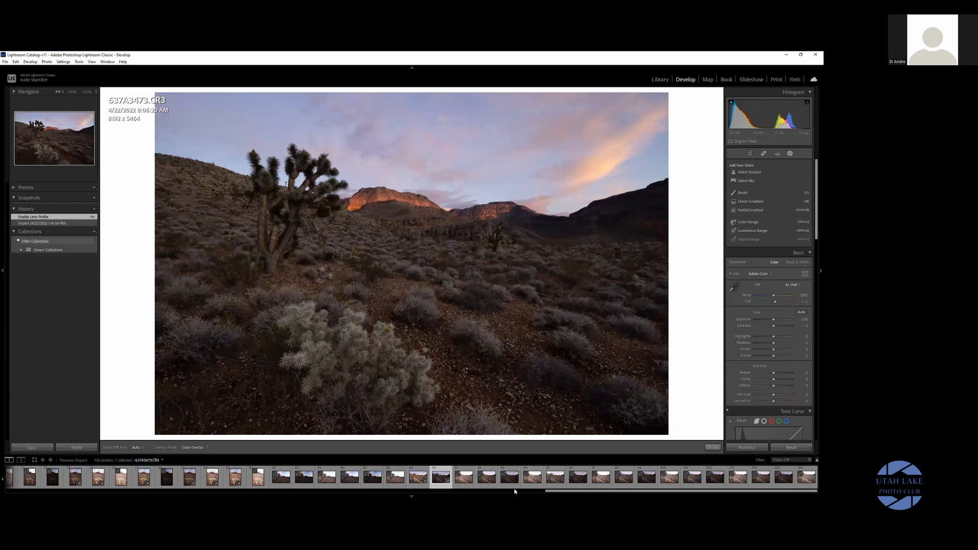
pyautogui.click(581, 475)
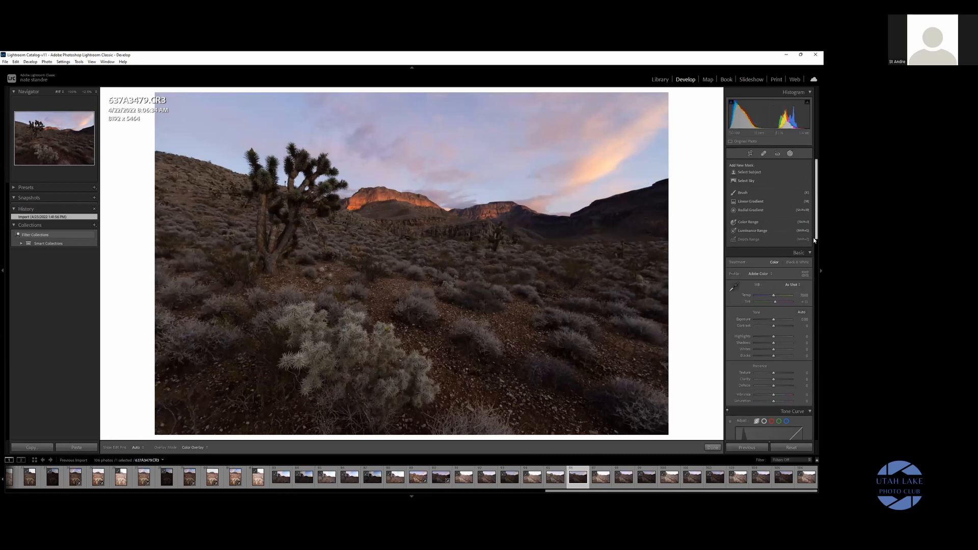
pyautogui.scroll(-15, 813, 237)
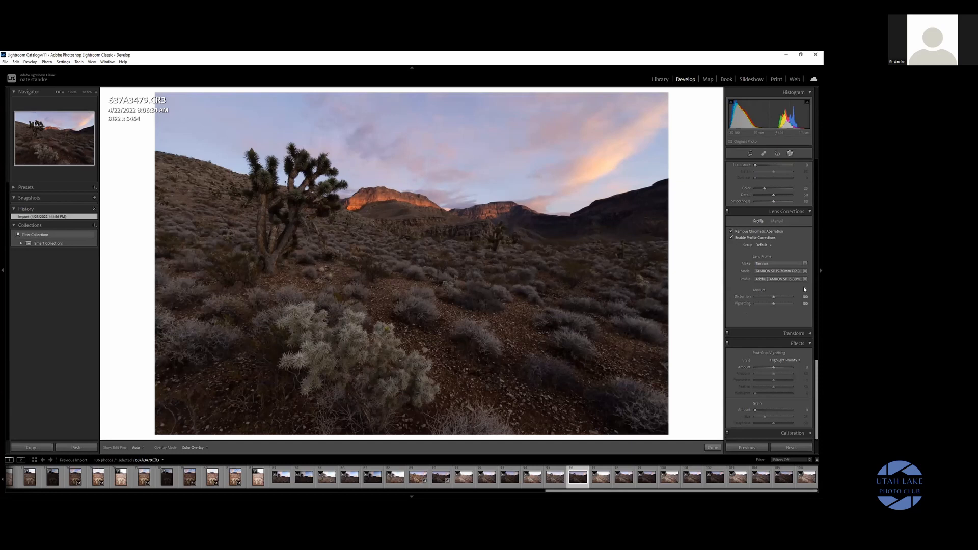
pyautogui.moveTo(815, 370); pyautogui.dragTo(783, 171)
# - Close masking, apply the Adobe Landscape profile to 637A3479.CR3 and adjust its tone and presence, with Shadows +100 and Dehaze +7
pyautogui.click(713, 448)
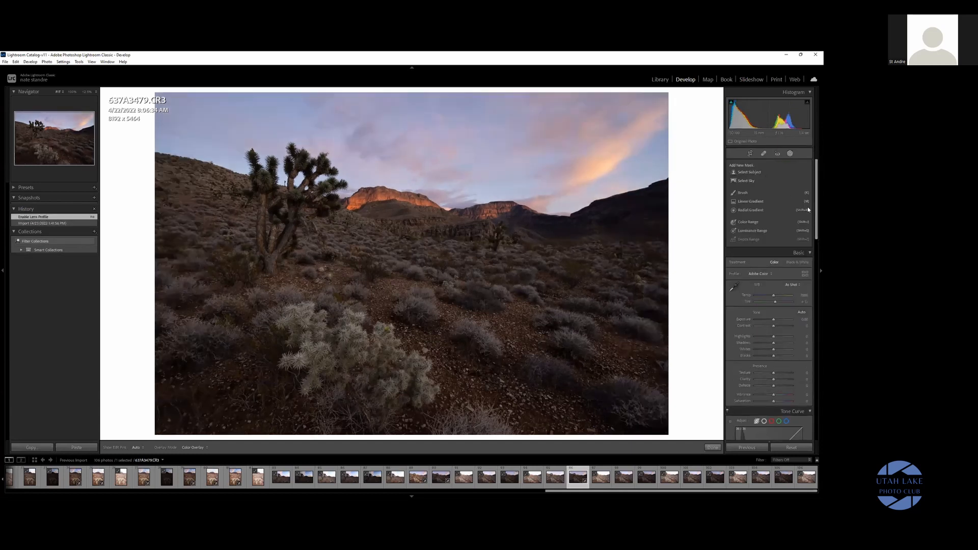
pyautogui.click(759, 187)
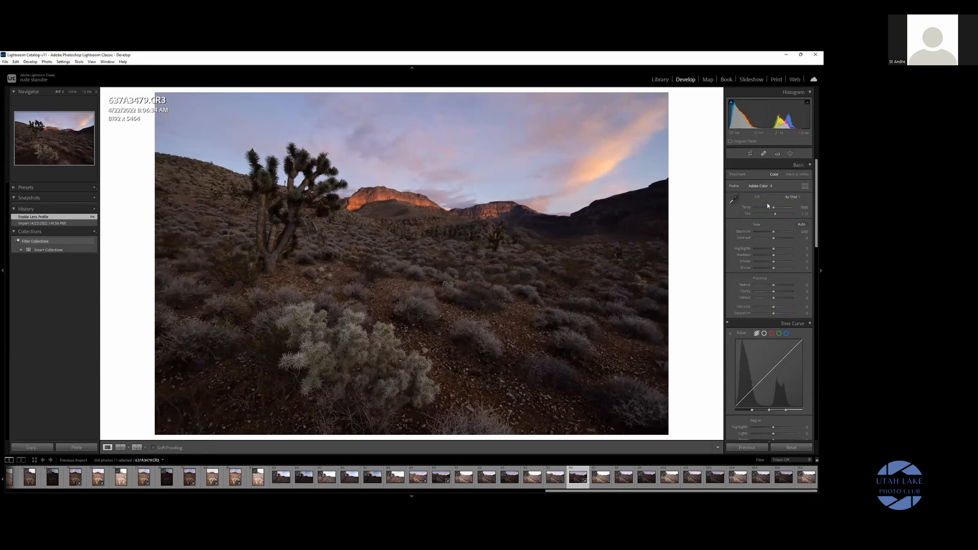
pyautogui.click(766, 202)
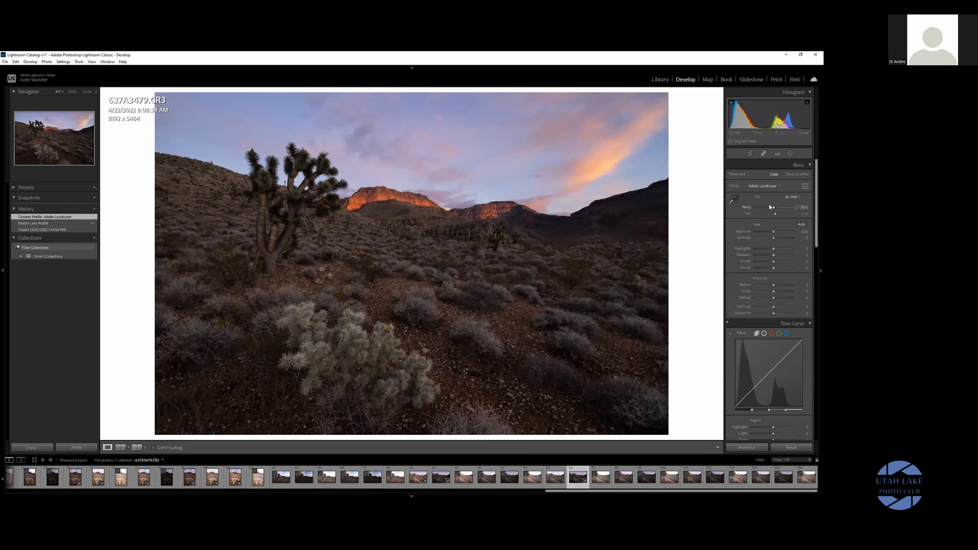
pyautogui.moveTo(775, 238); pyautogui.dragTo(775, 313)
# - Inspect the noise in the sky at 100% and raise the sharpening Masking to about 20
pyautogui.click(449, 157)
pyautogui.moveTo(376, 176); pyautogui.dragTo(297, 231)
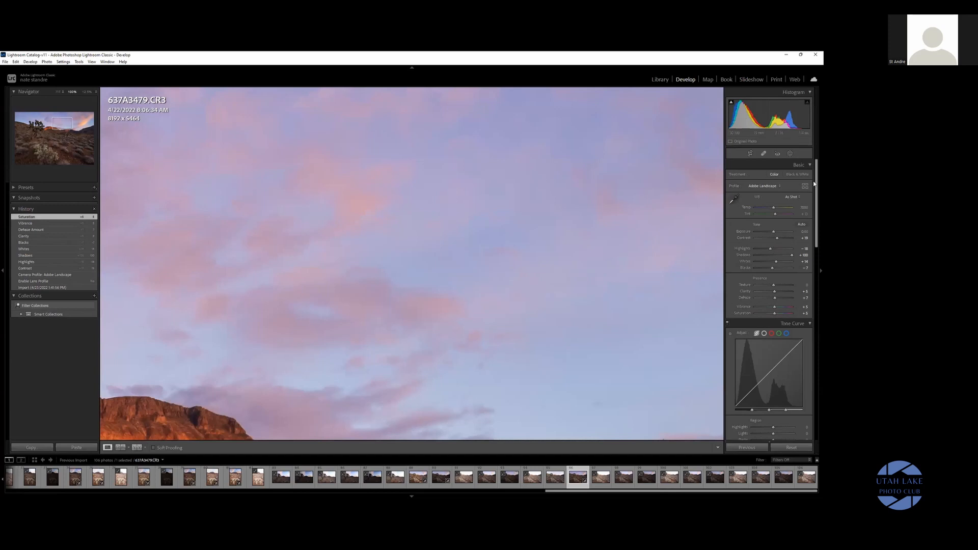
pyautogui.moveTo(814, 184); pyautogui.dragTo(814, 260)
pyautogui.scroll(-8, 760, 308)
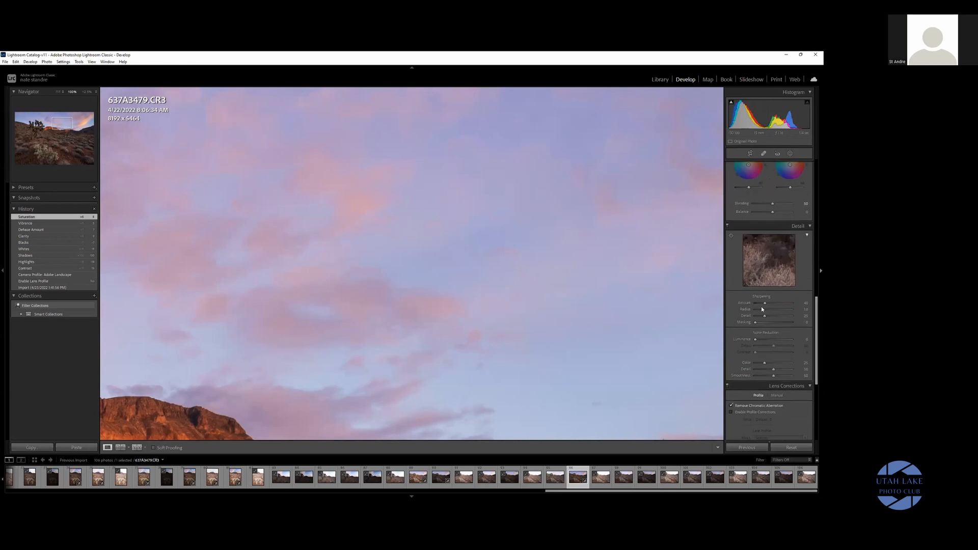
pyautogui.moveTo(509, 309); pyautogui.dragTo(408, 188)
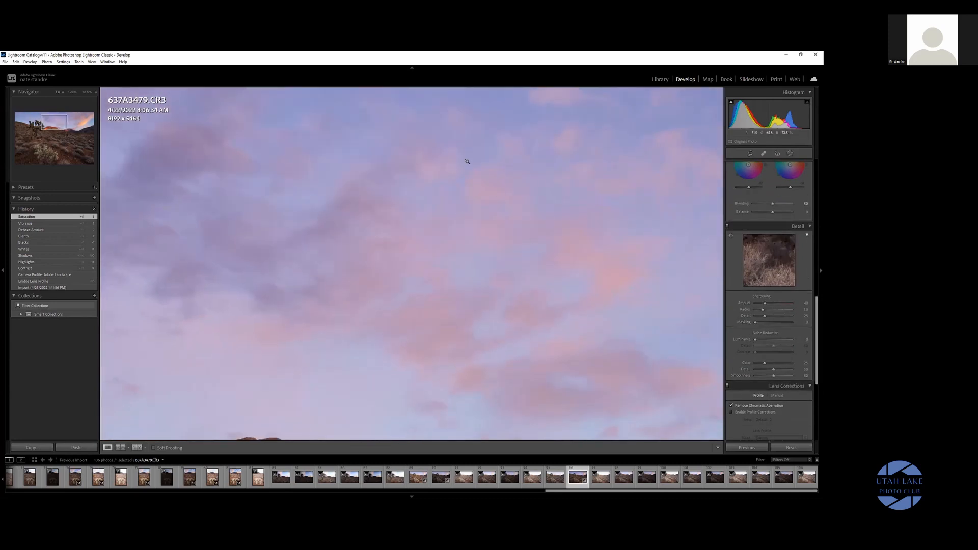
pyautogui.click(558, 182)
pyautogui.click(558, 181)
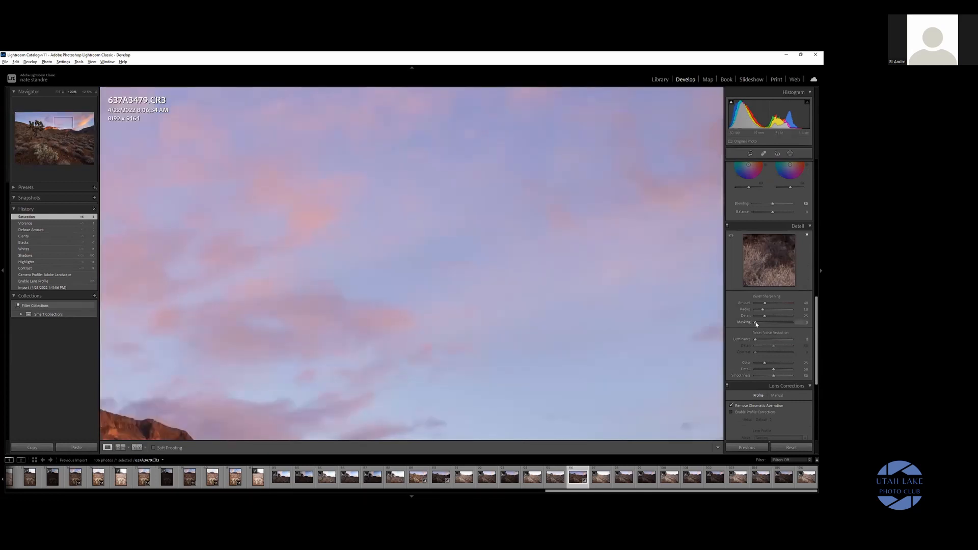
pyautogui.moveTo(756, 323); pyautogui.dragTo(763, 325)
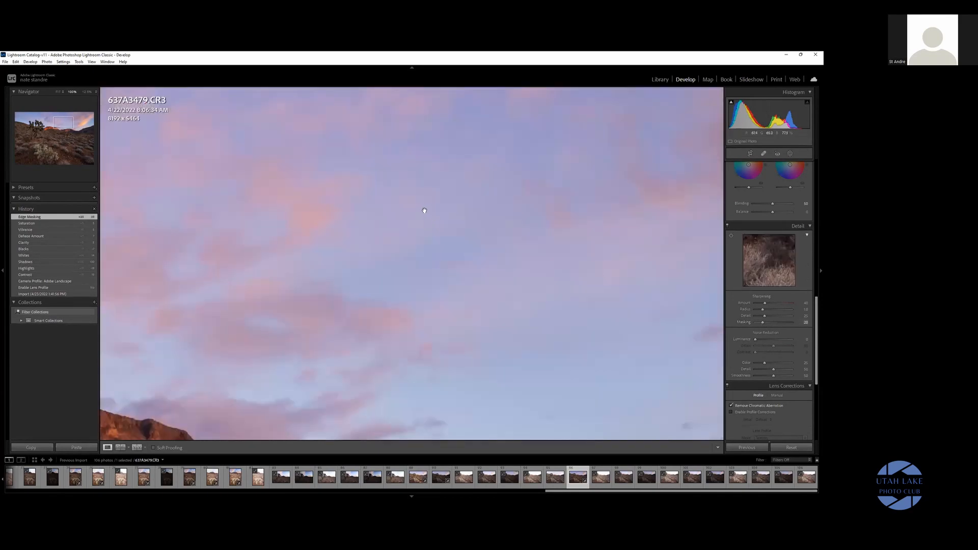
# - Raise Luminance noise reduction to about 30 while checking the sky and mountain detail, and return to the full view
pyautogui.moveTo(423, 305); pyautogui.dragTo(482, 219)
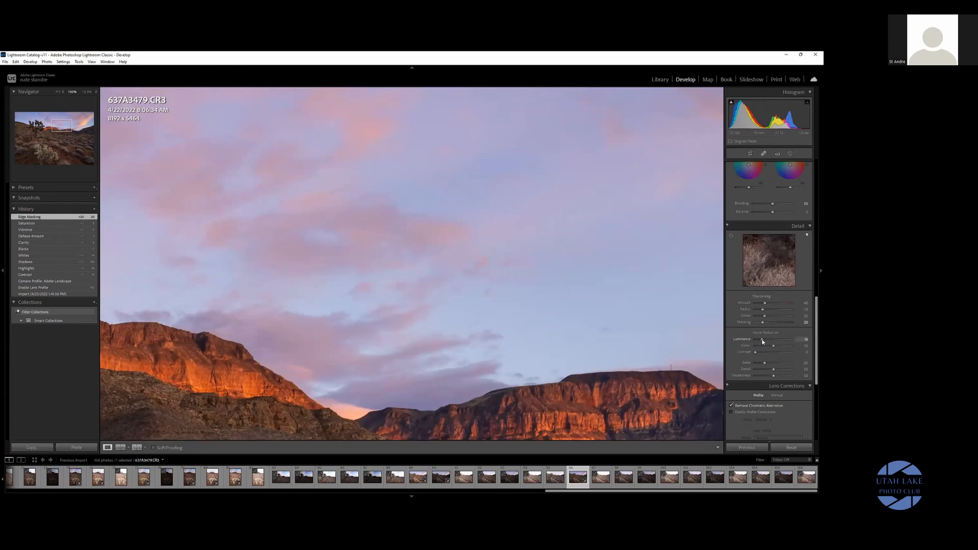
pyautogui.moveTo(589, 162); pyautogui.dragTo(419, 290)
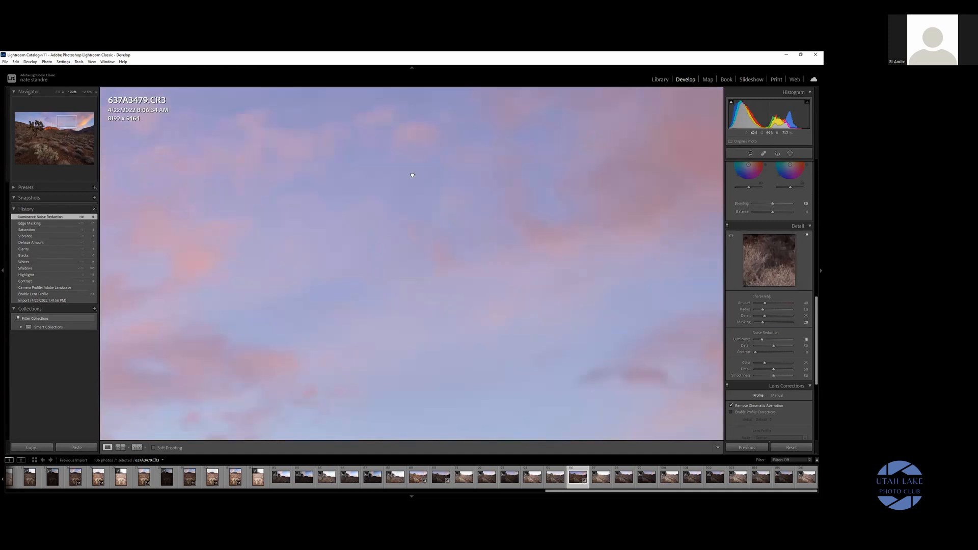
pyautogui.moveTo(412, 175); pyautogui.dragTo(505, 338)
pyautogui.moveTo(393, 209); pyautogui.dragTo(624, 226)
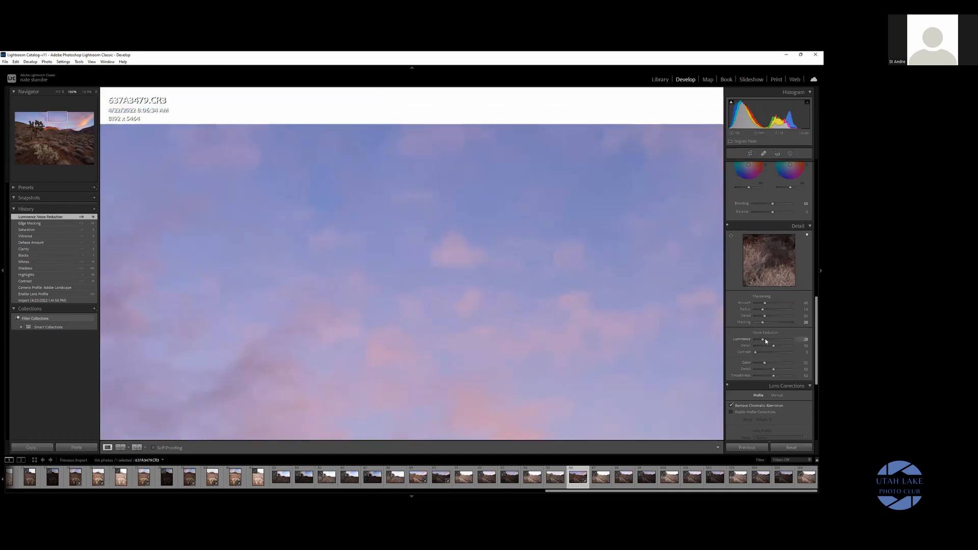
pyautogui.moveTo(765, 340); pyautogui.dragTo(767, 341)
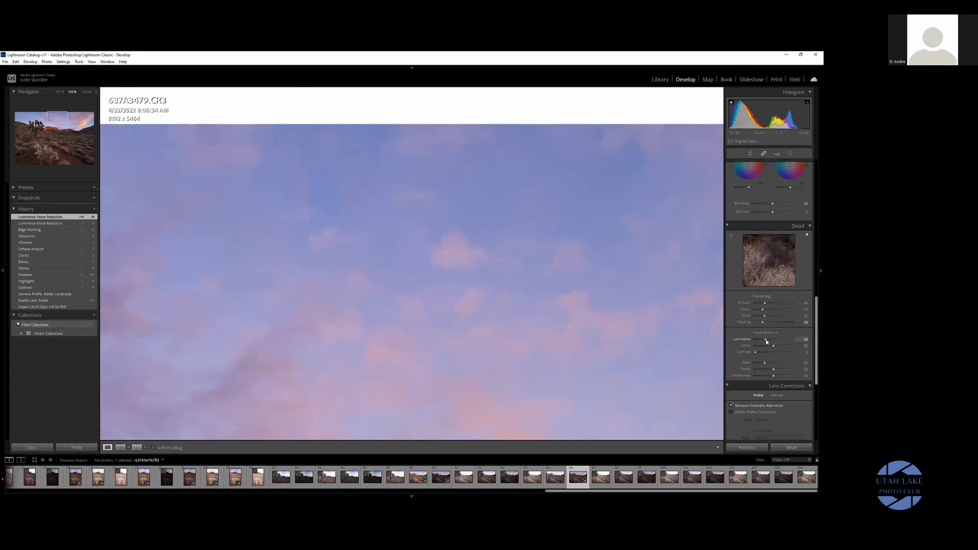
pyautogui.click(444, 250)
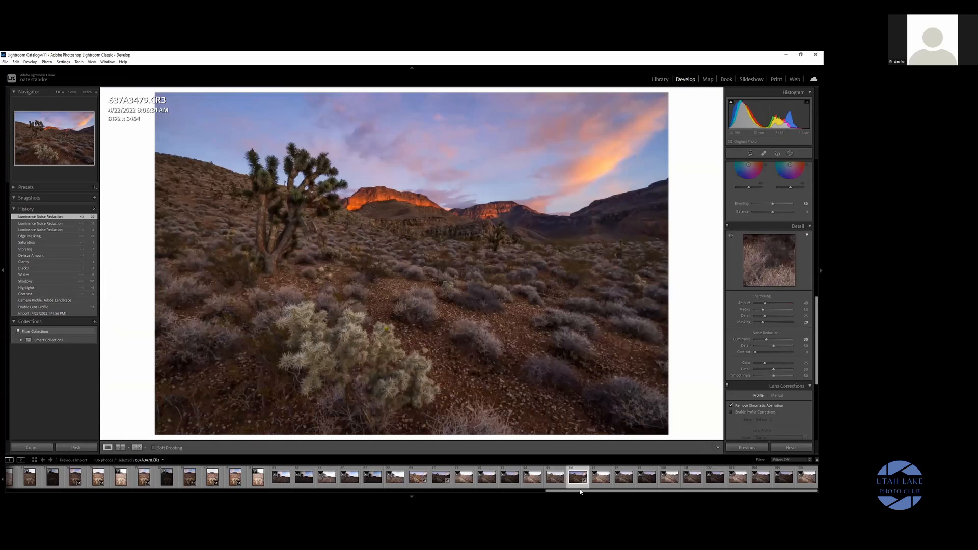
# - Return to 637A3472.CR3 and raise the Sharpening Amount to 57 while viewing the cactus up close
pyautogui.click(419, 487)
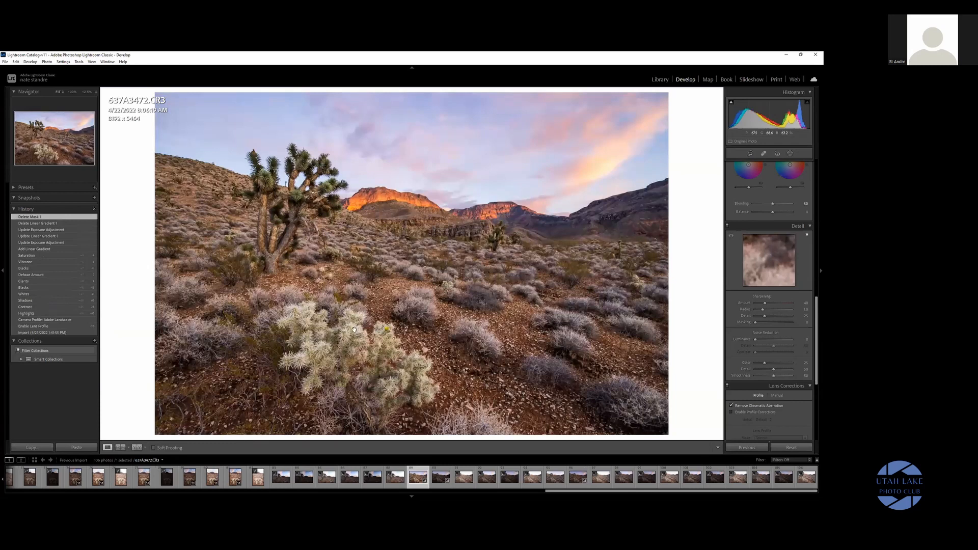
pyautogui.click(355, 330)
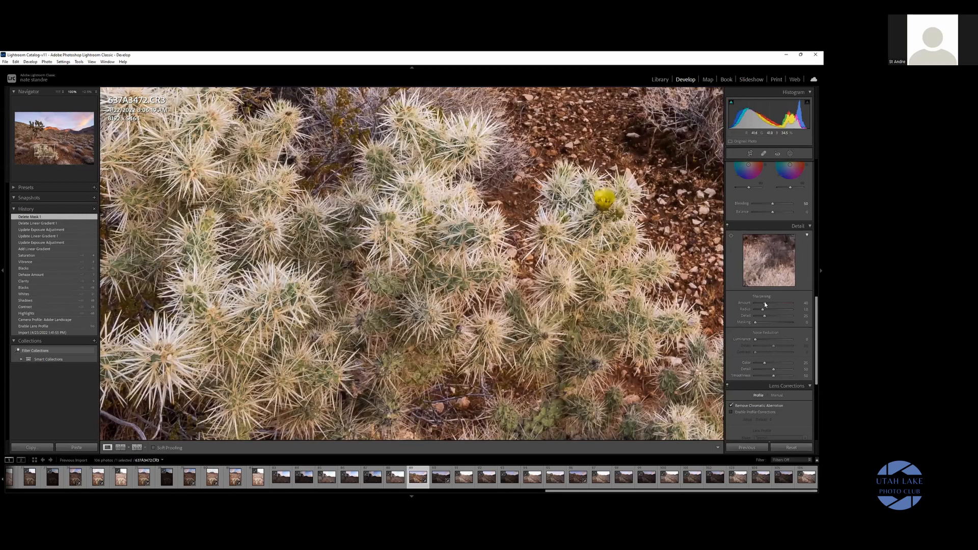
pyautogui.moveTo(764, 302); pyautogui.dragTo(770, 306)
pyautogui.click(397, 249)
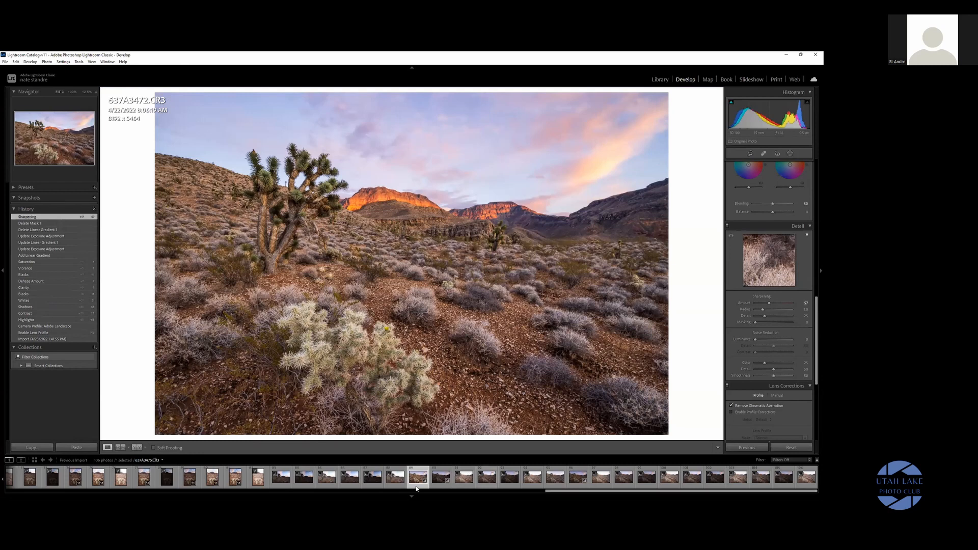
# - Synchronize the develop settings of 637A3472.CR3, excluding masking, to 637A3475.CR3 and 637A3478.CR3
pyautogui.keyDown('ctrl'); pyautogui.click(486, 479); pyautogui.keyUp('ctrl')
pyautogui.keyDown('ctrl'); pyautogui.click(553, 484); pyautogui.keyUp('ctrl')
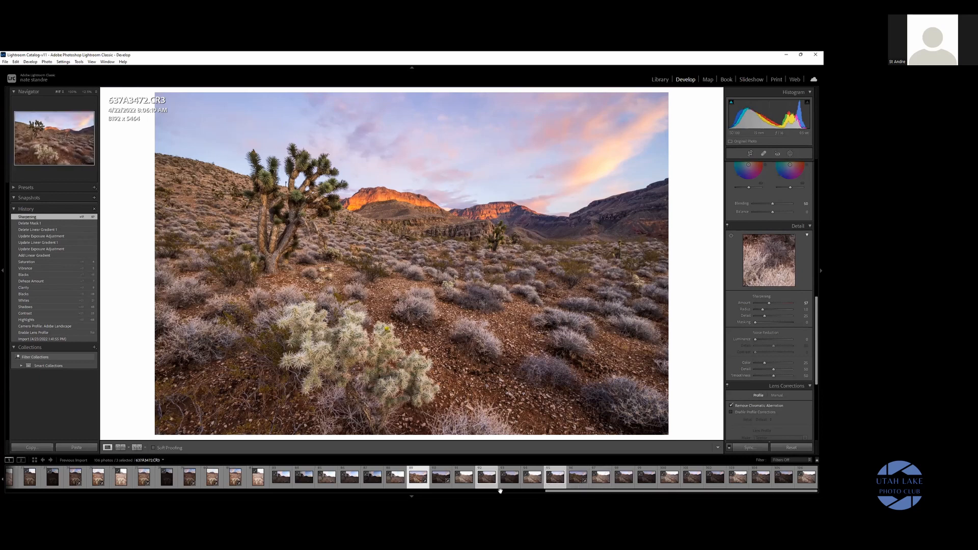
pyautogui.rightClick(424, 481)
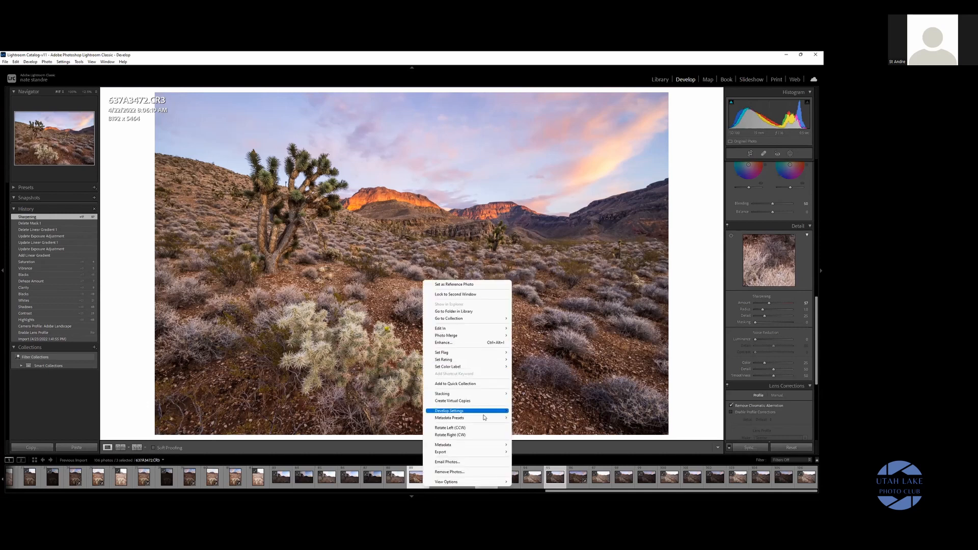
pyautogui.click(548, 460)
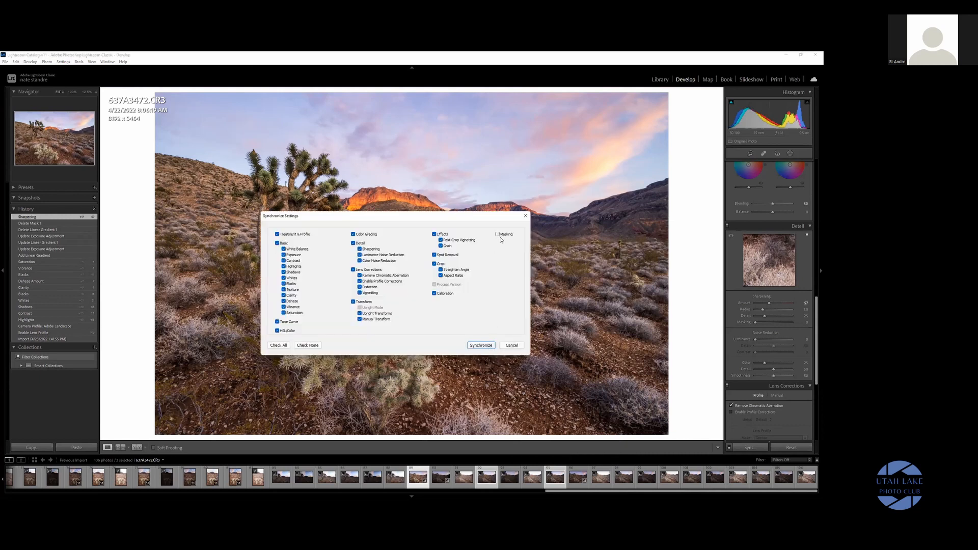
pyautogui.click(482, 345)
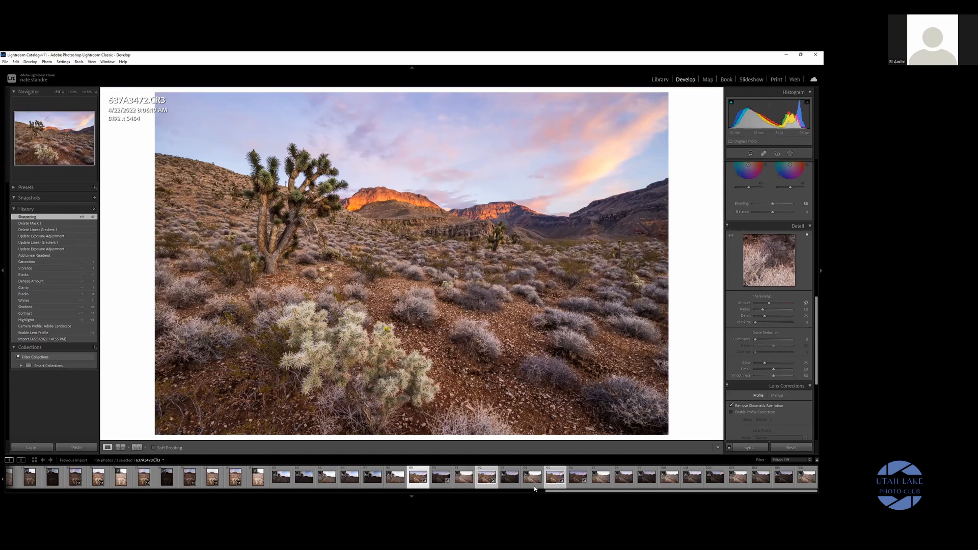
# - Check the synchronized settings on 637A3475.CR3 and 637A3478.CR3, and return to 637A3472.CR3
pyautogui.click(488, 478)
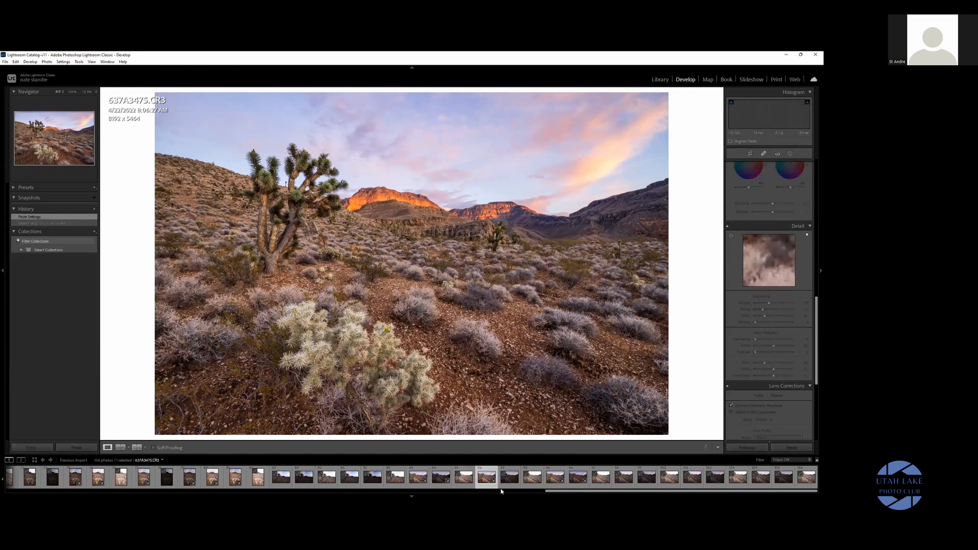
pyautogui.click(556, 484)
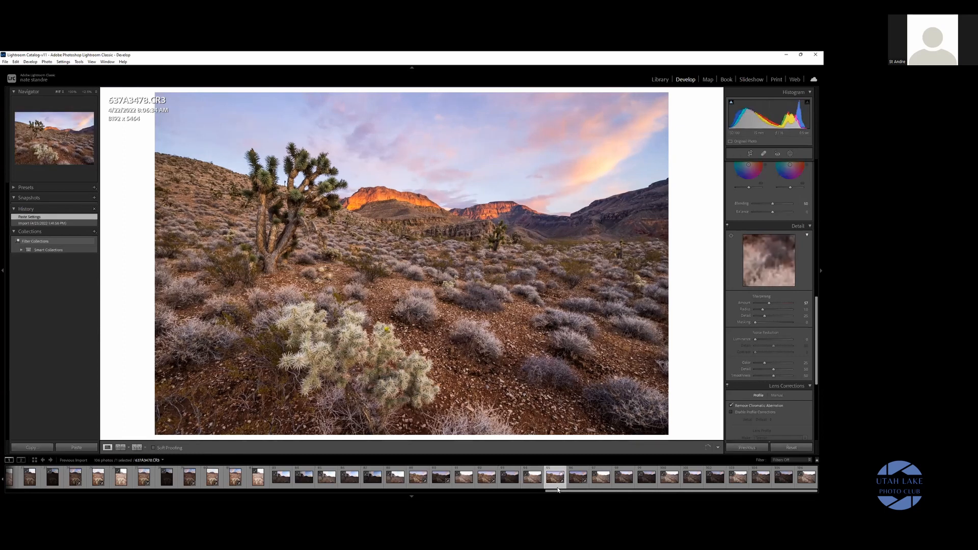
pyautogui.click(421, 486)
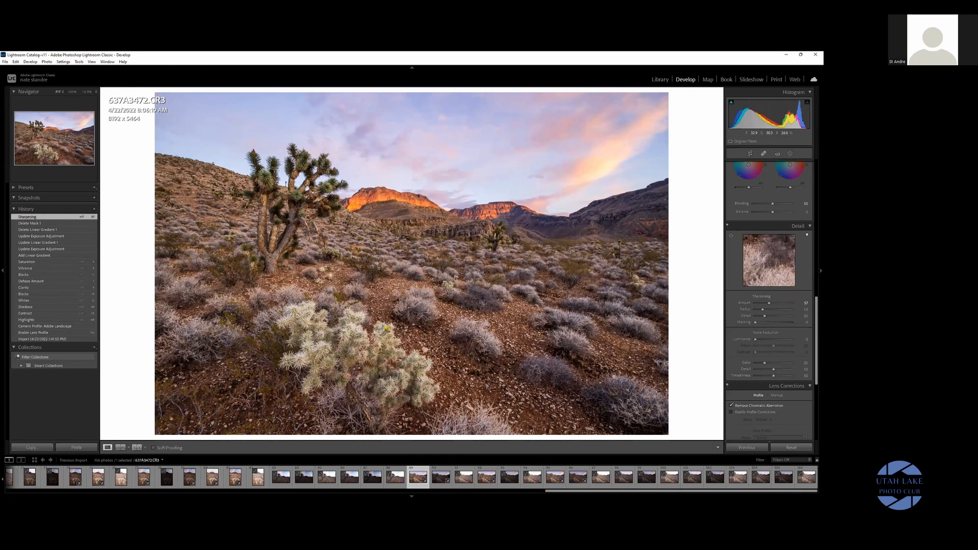
# - Compare the bright frame 637A3478.CR3 with the dark frame 637A3479.CR3, alternating between them in full view
pyautogui.click(572, 483)
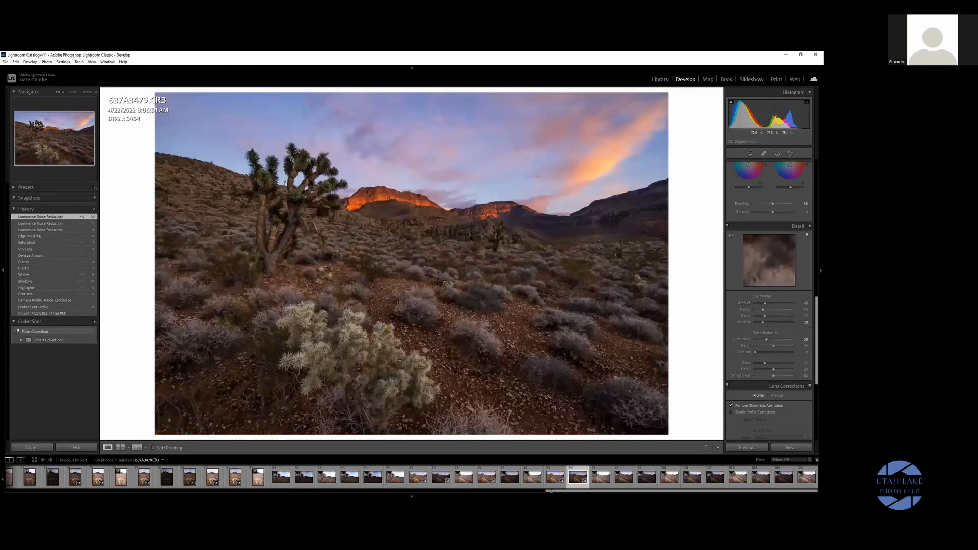
pyautogui.click(555, 481)
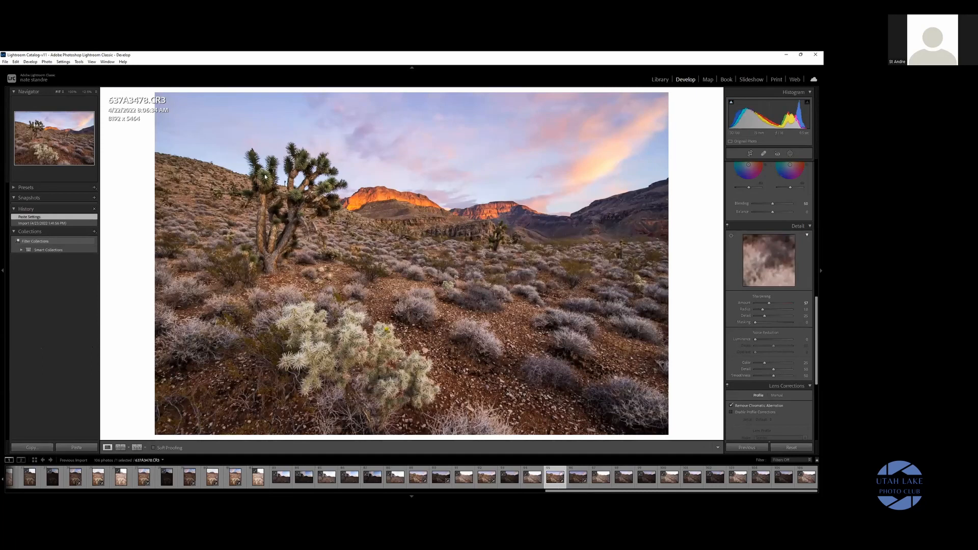
pyautogui.press('Right')
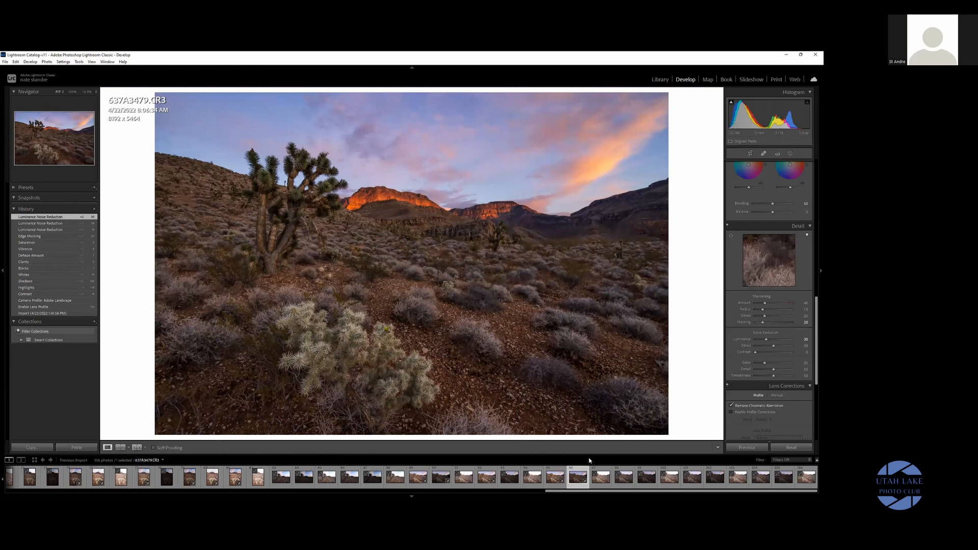
pyautogui.click(557, 484)
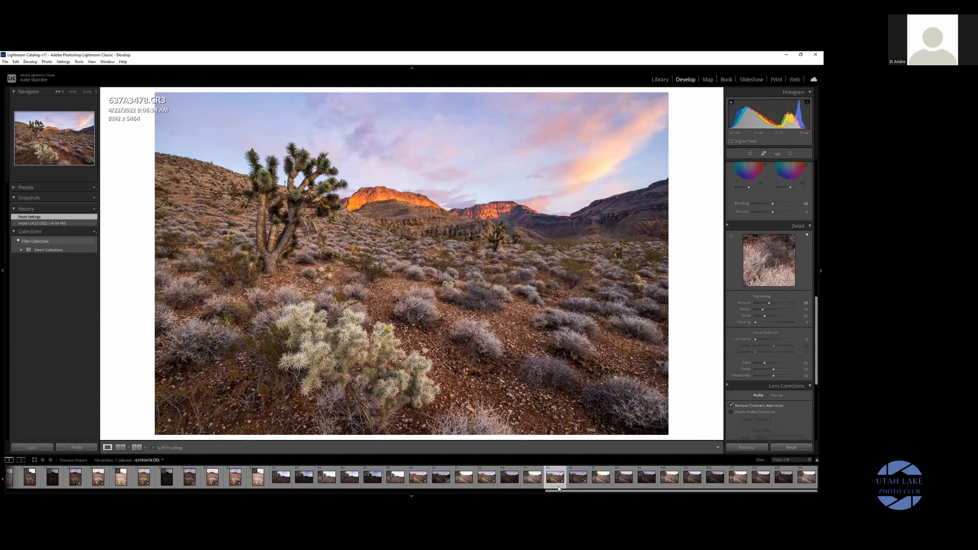
pyautogui.click(578, 485)
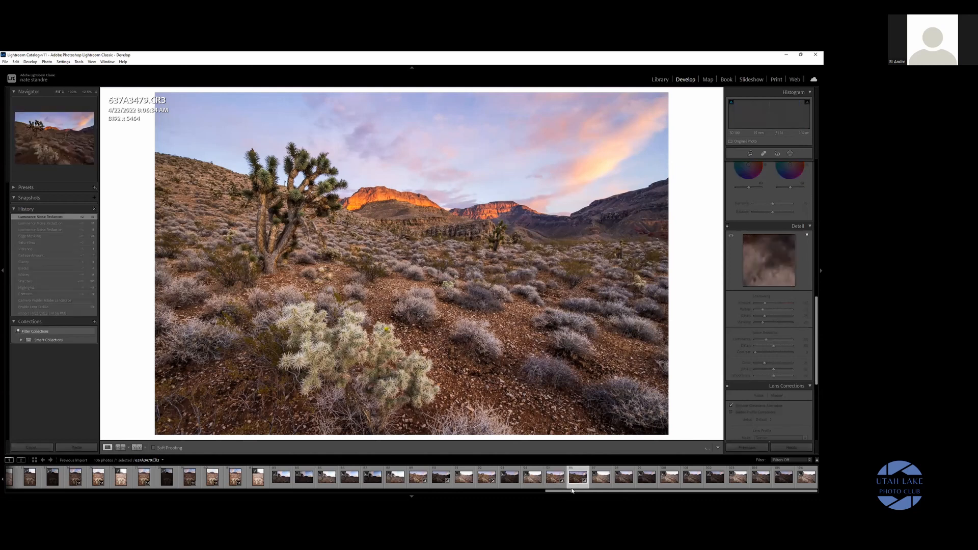
pyautogui.click(556, 488)
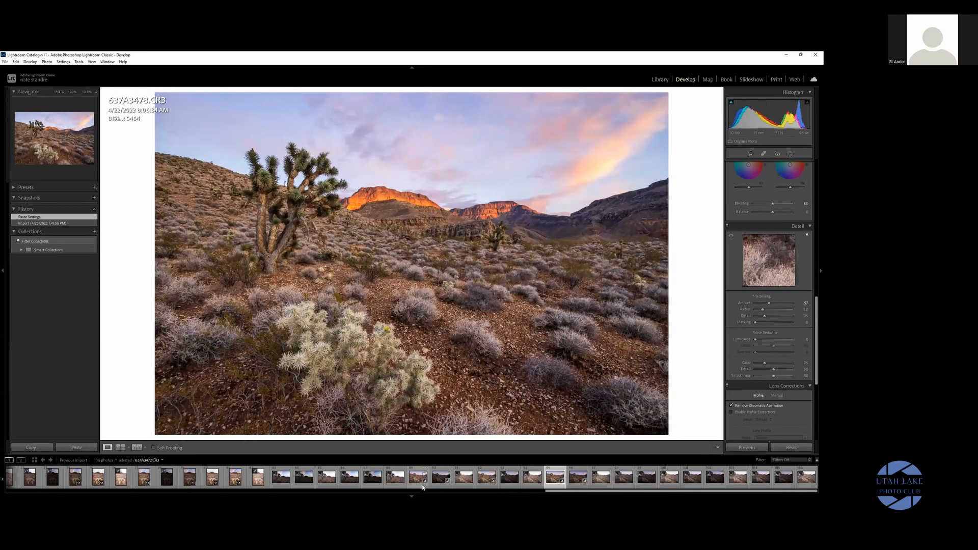
# - Review the developed frames 637A3472.CR3, 637A3475.CR3, 637A3478.CR3 and 637A3479.CR3 one after another
pyautogui.click(422, 484)
pyautogui.click(486, 484)
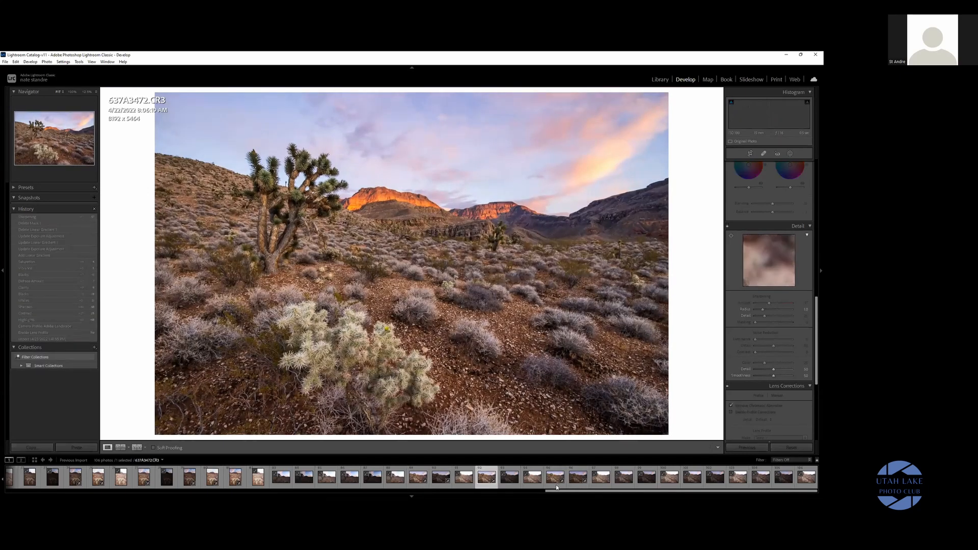
pyautogui.click(556, 486)
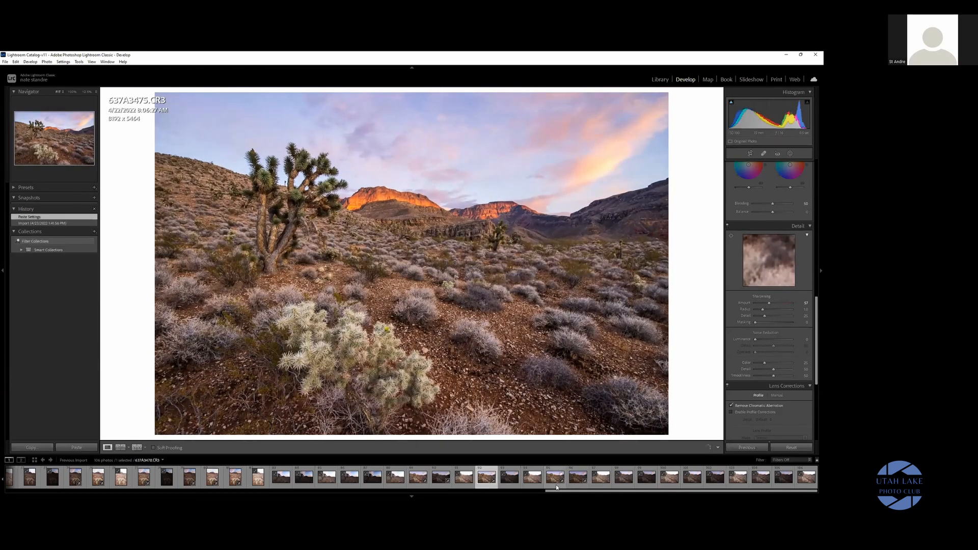
pyautogui.click(582, 489)
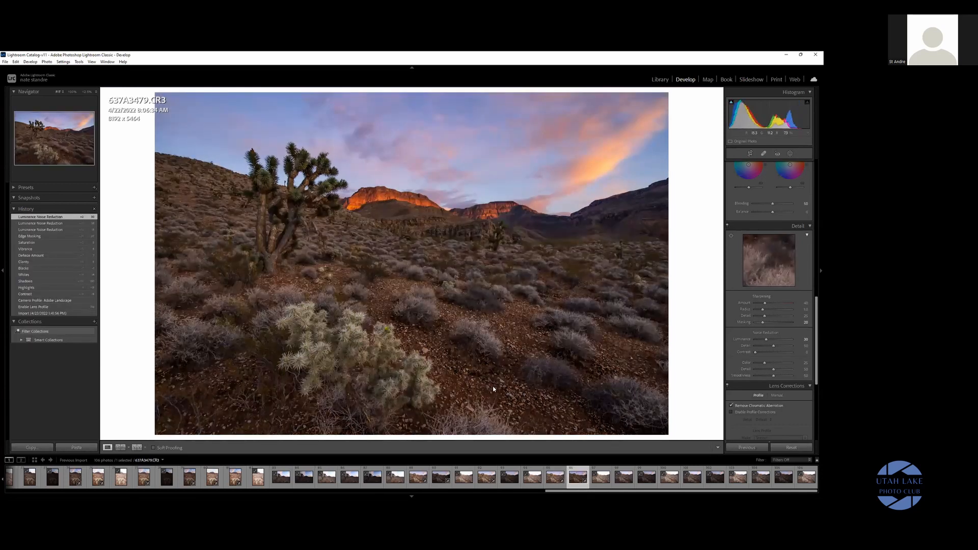
pyautogui.click(454, 346)
pyautogui.click(454, 347)
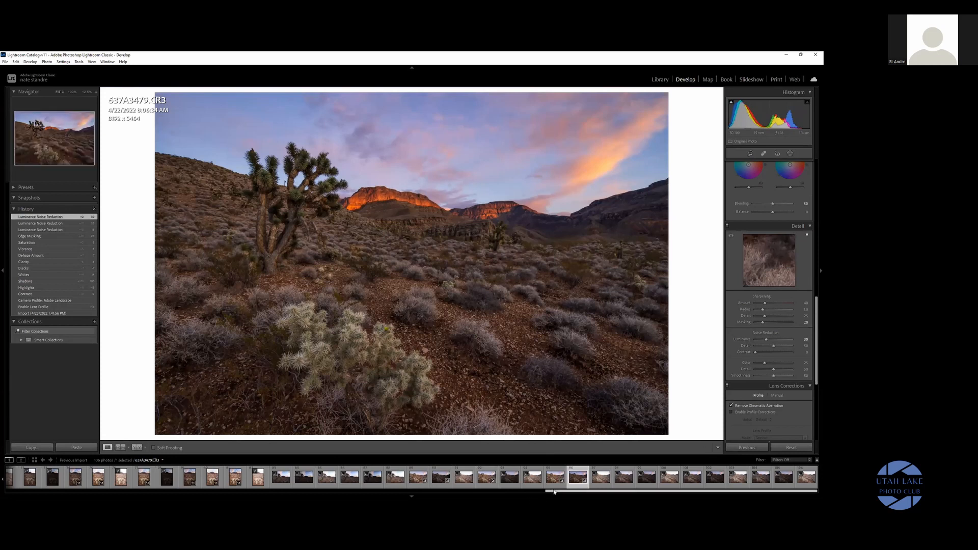
# - Select 637A3472.CR3, 637A3475.CR3, 637A3478.CR3 and 637A3479.CR3 together and open them as Smart Objects in Photoshop
pyautogui.click(422, 487)
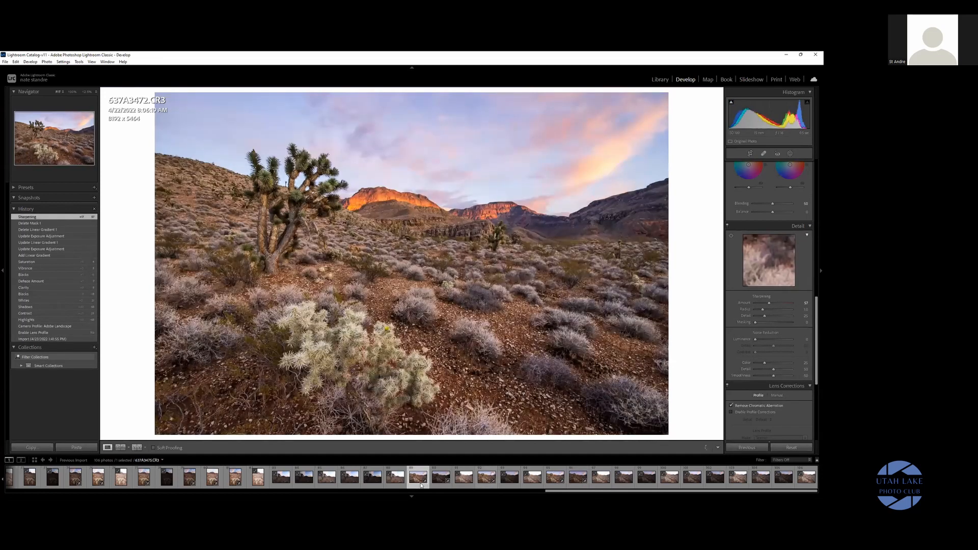
pyautogui.keyDown('ctrl'); pyautogui.click(486, 477); pyautogui.keyUp('ctrl')
pyautogui.keyDown('ctrl'); pyautogui.click(556, 487); pyautogui.keyUp('ctrl')
pyautogui.keyDown('ctrl'); pyautogui.click(578, 487); pyautogui.keyUp('ctrl')
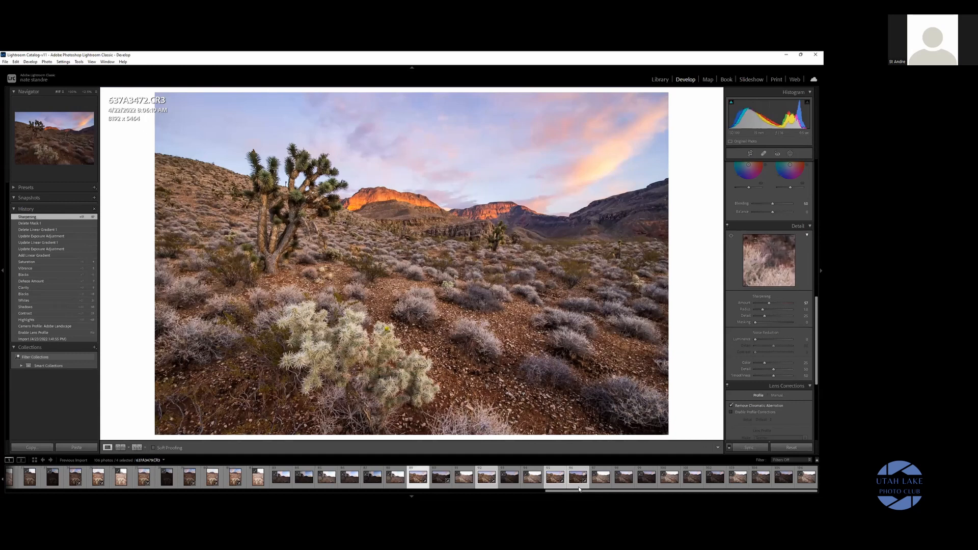
pyautogui.rightClick(579, 489)
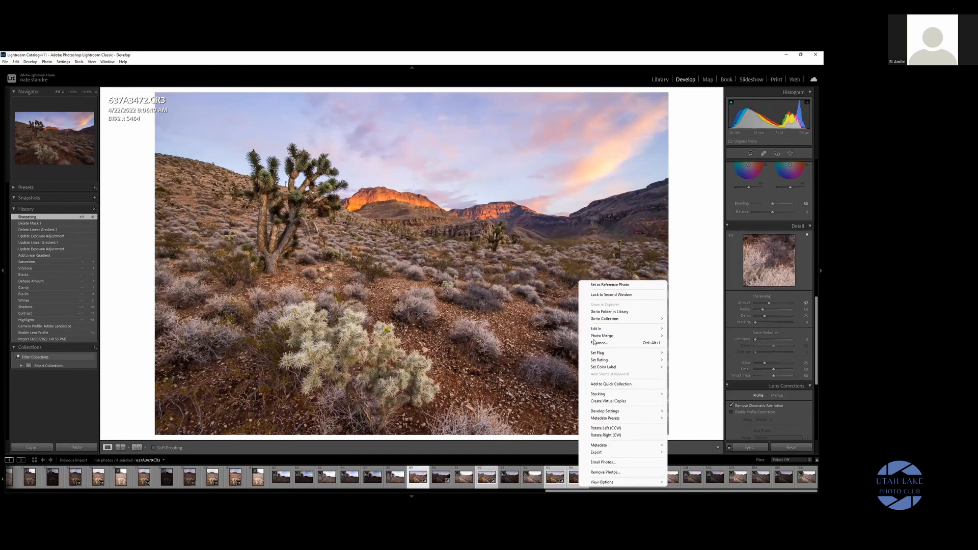
pyautogui.moveTo(603, 330)
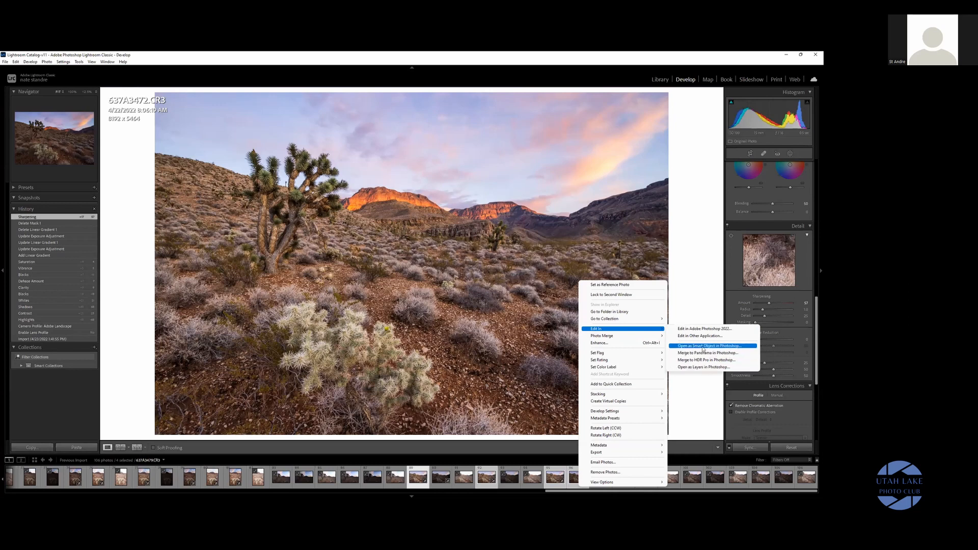
pyautogui.click(704, 346)
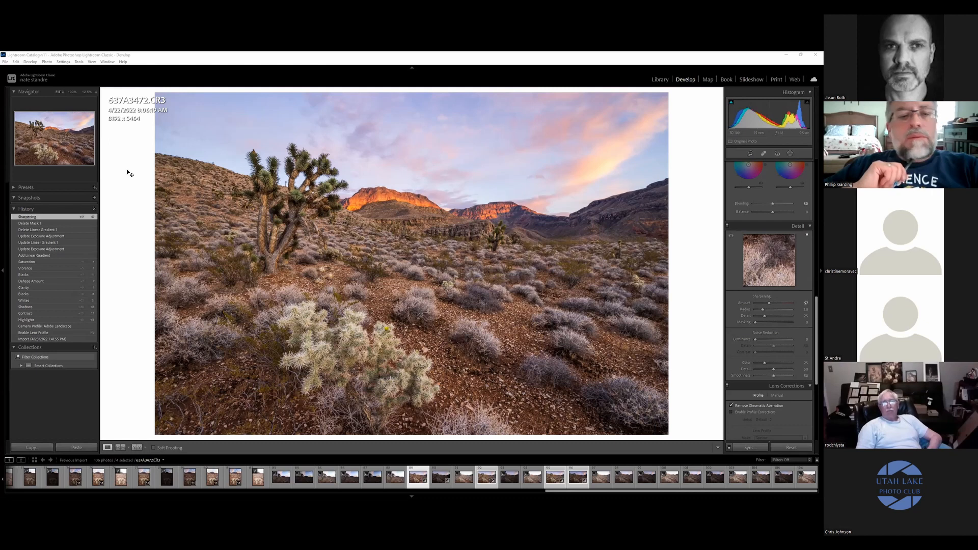
# - Switch to Photoshop and look through the four opened Smart Object documents, ending on 637A3472
pyautogui.hotkey('alt', 'Tab')
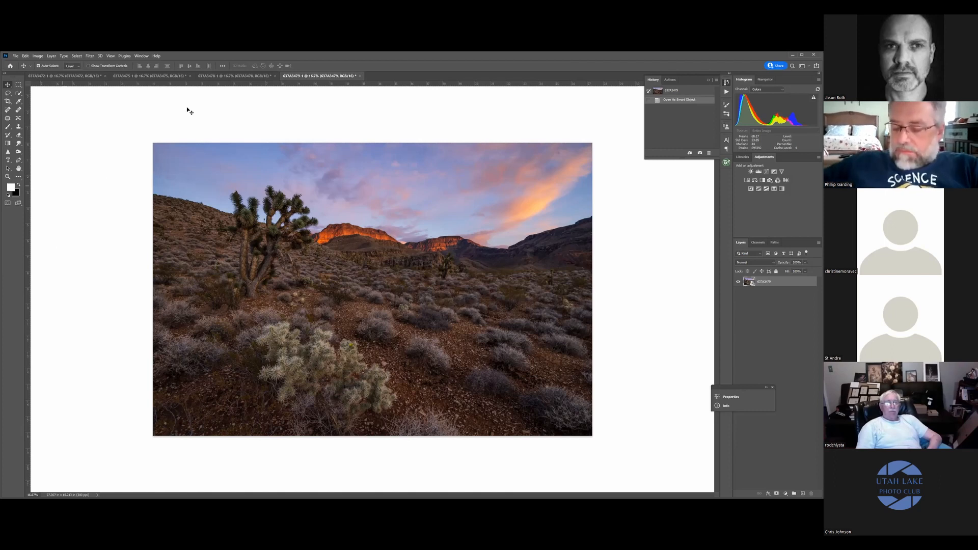
pyautogui.click(210, 77)
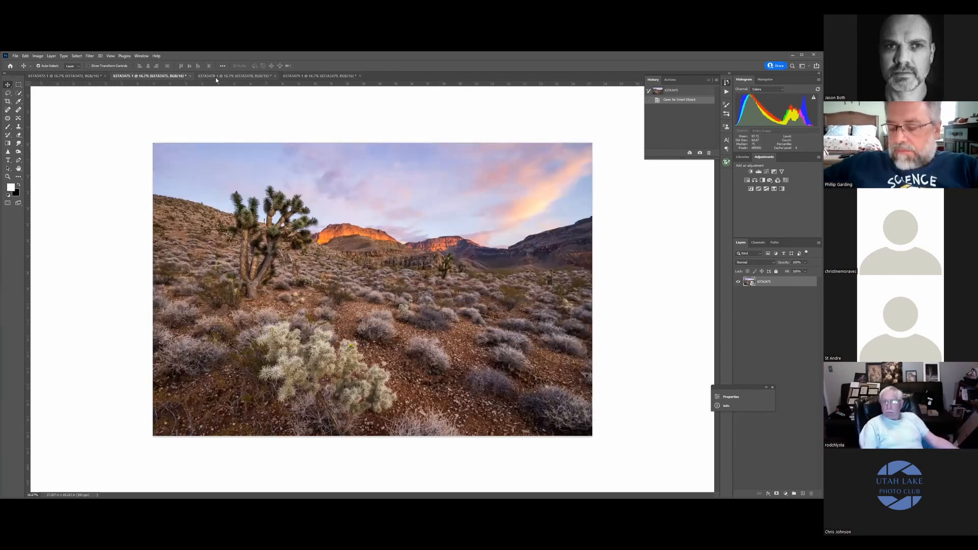
pyautogui.click(305, 76)
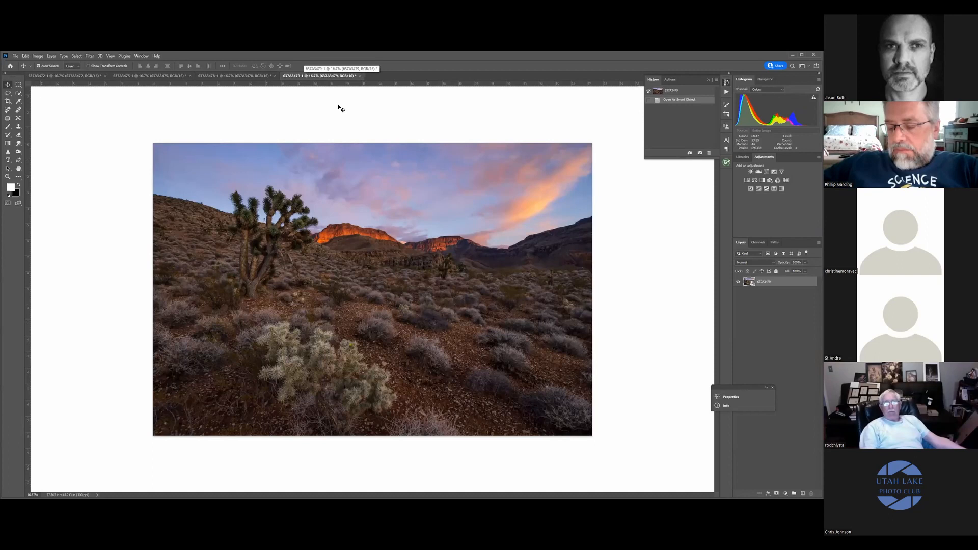
pyautogui.click(240, 76)
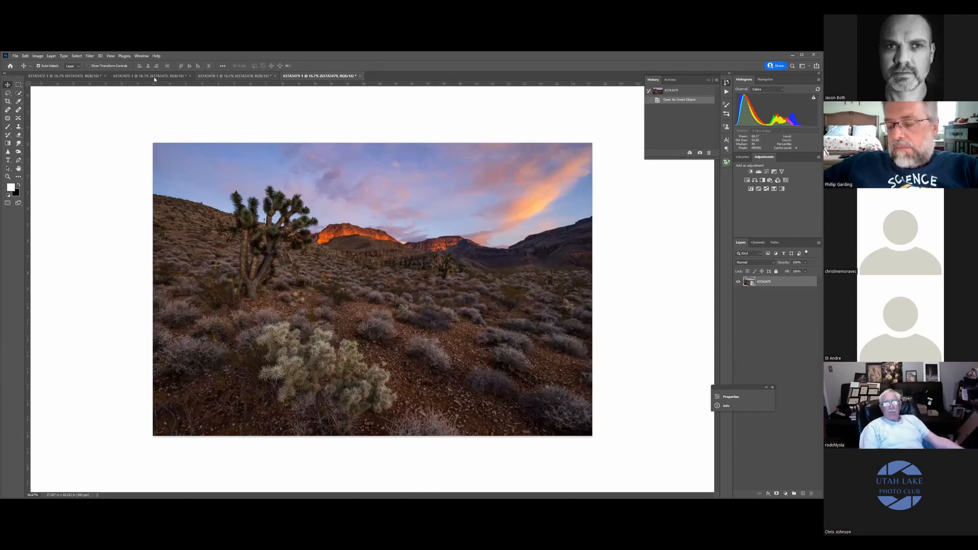
pyautogui.click(91, 78)
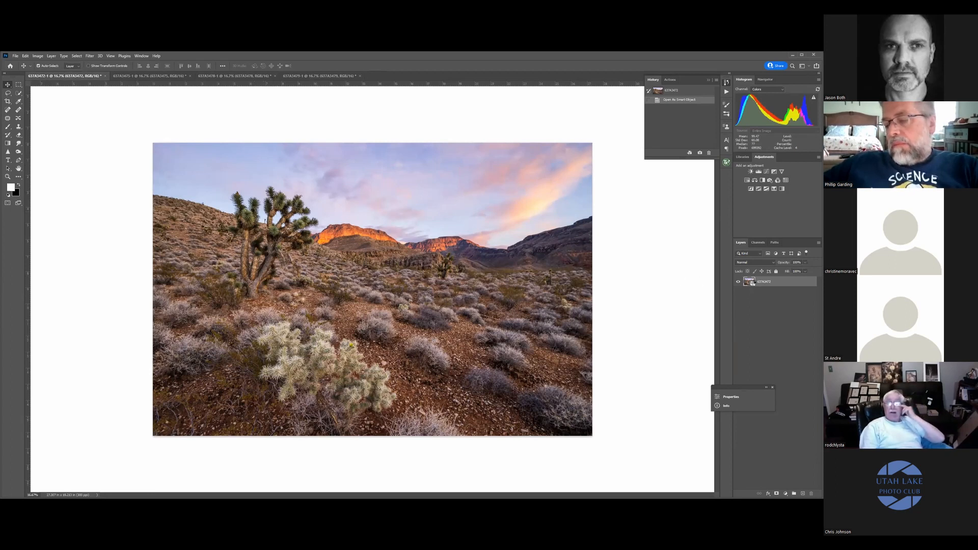
# - Open the 637A3472 Smart Object in Camera Raw, review its Basic adjustments, and return to the document without changing them
pyautogui.doubleClick(749, 281)
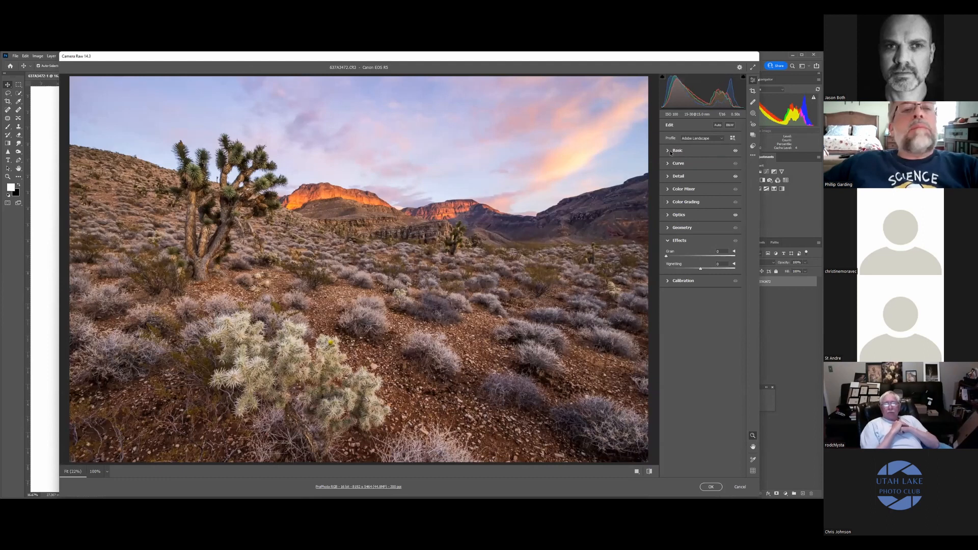
pyautogui.click(686, 151)
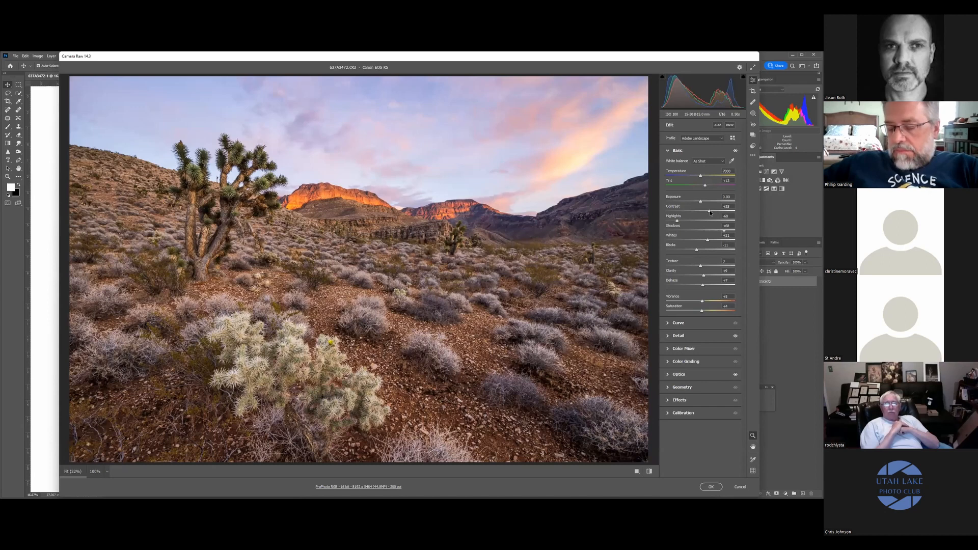
pyautogui.click(711, 487)
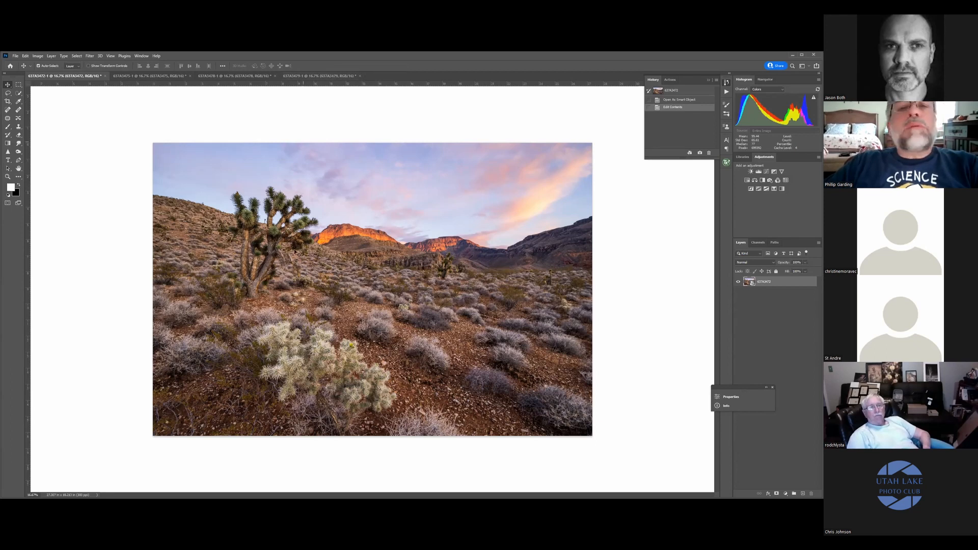
pyautogui.rightClick(752, 284)
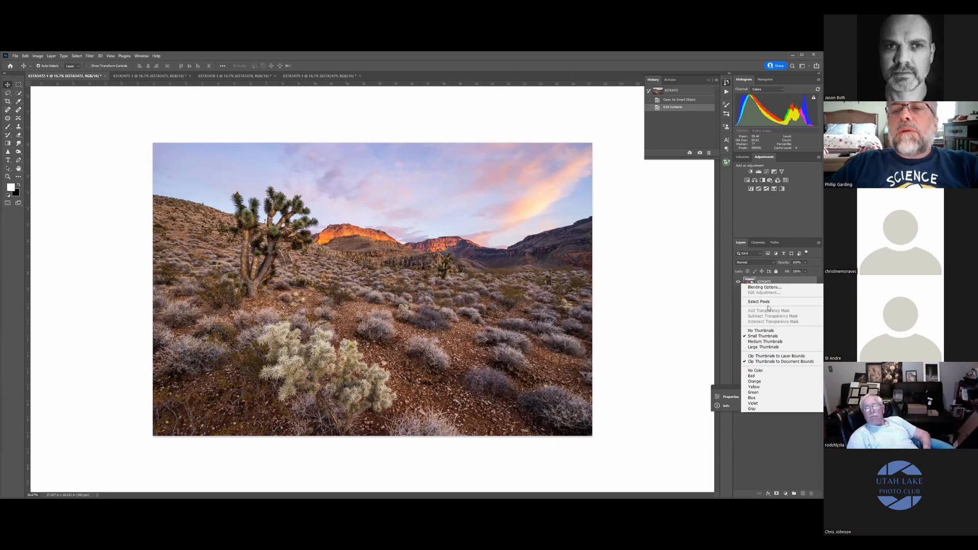
pyautogui.click(752, 284)
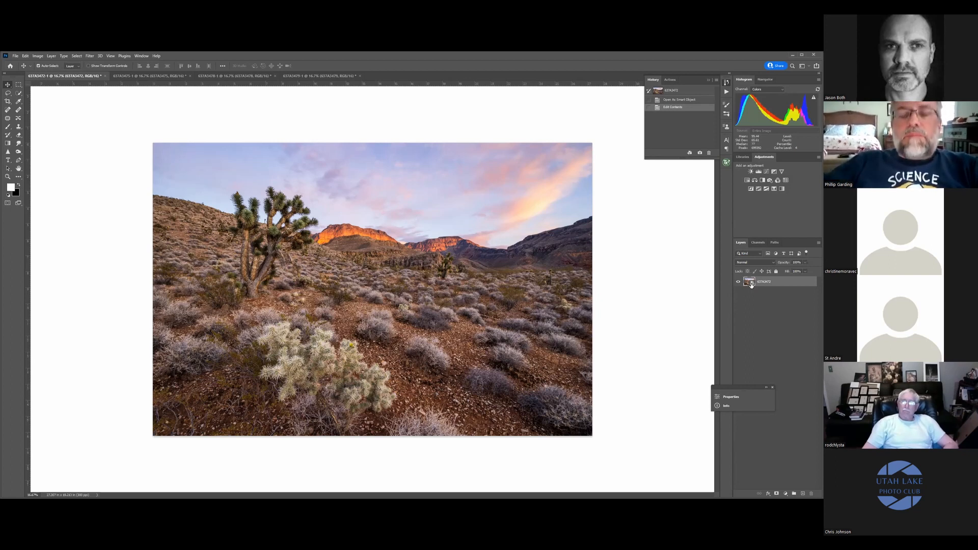
# - Copy the 637A3475 Smart Object layer into the 637A3472 document, placing it over the original layer
pyautogui.click(320, 77)
pyautogui.click(206, 78)
pyautogui.click(127, 76)
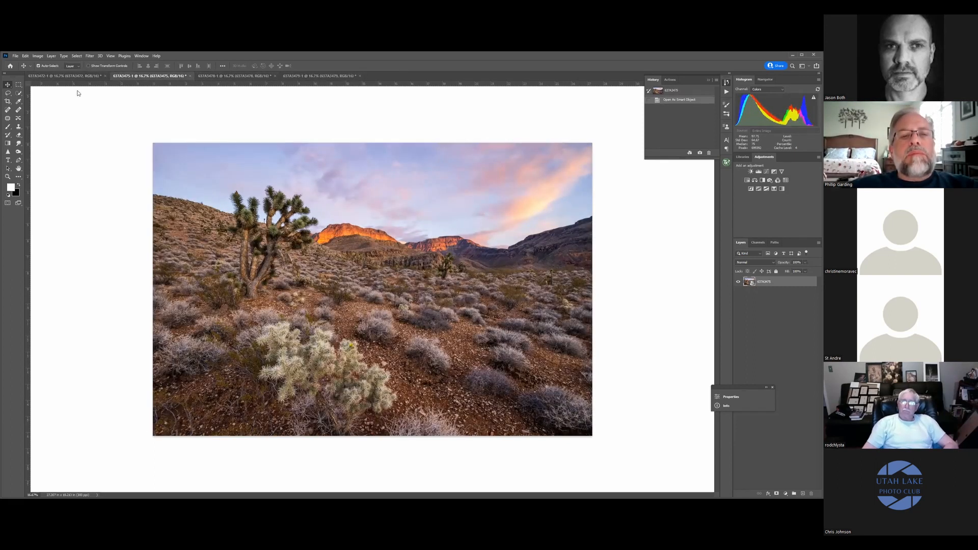
pyautogui.click(76, 77)
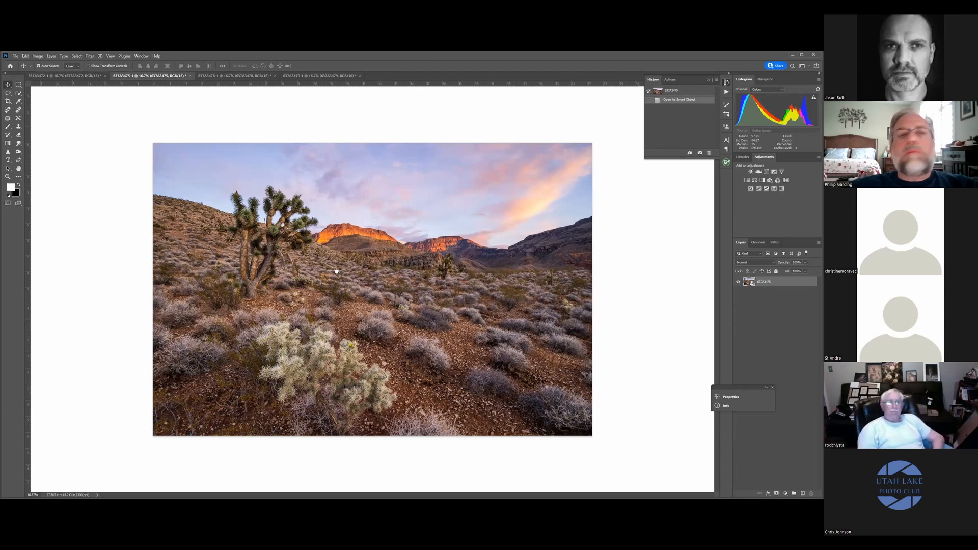
pyautogui.hotkey('ctrl', 'shift', 'Tab')
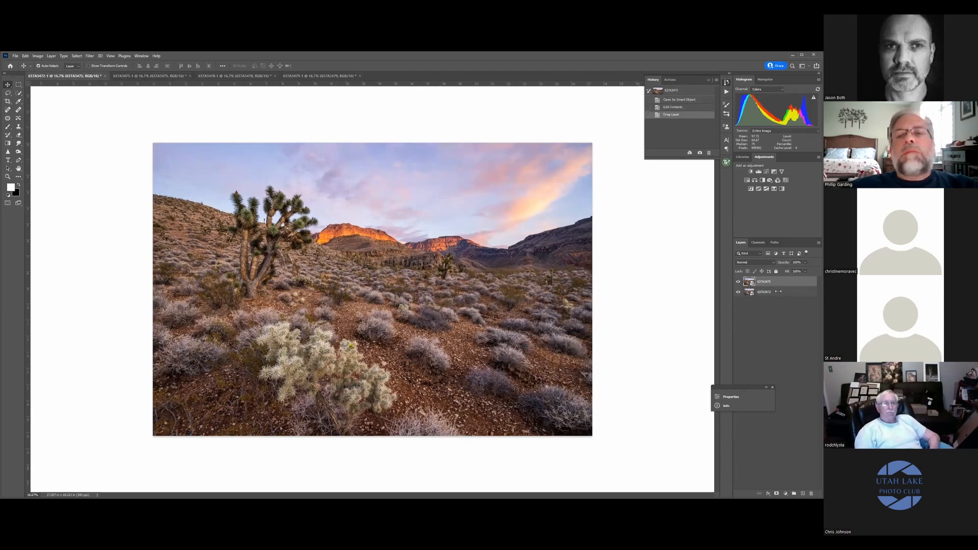
# - Copy the 637A3478 and 637A3479 Smart Object layers into the 637A3472 document, with 637A3479 on top of the stack
pyautogui.click(233, 75)
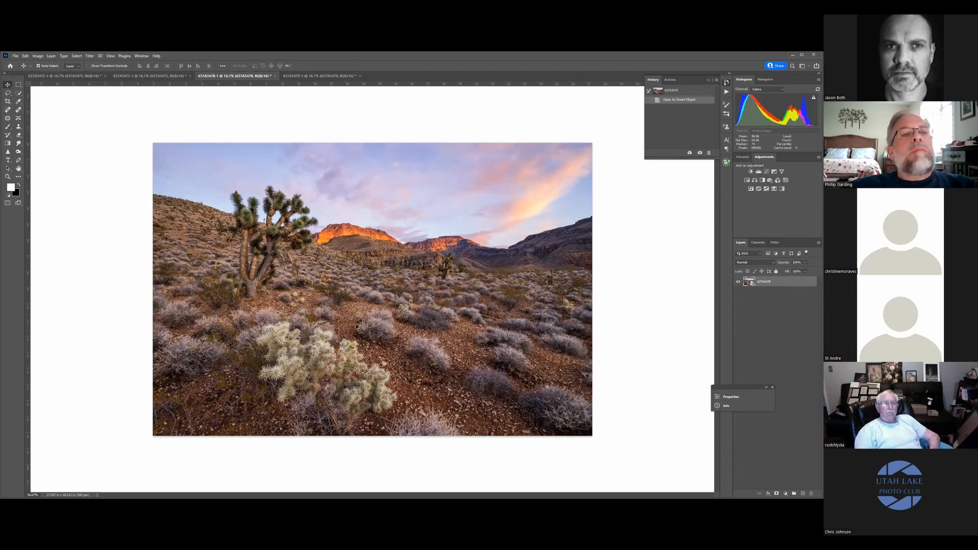
pyautogui.moveTo(357, 327); pyautogui.dragTo(357, 326)
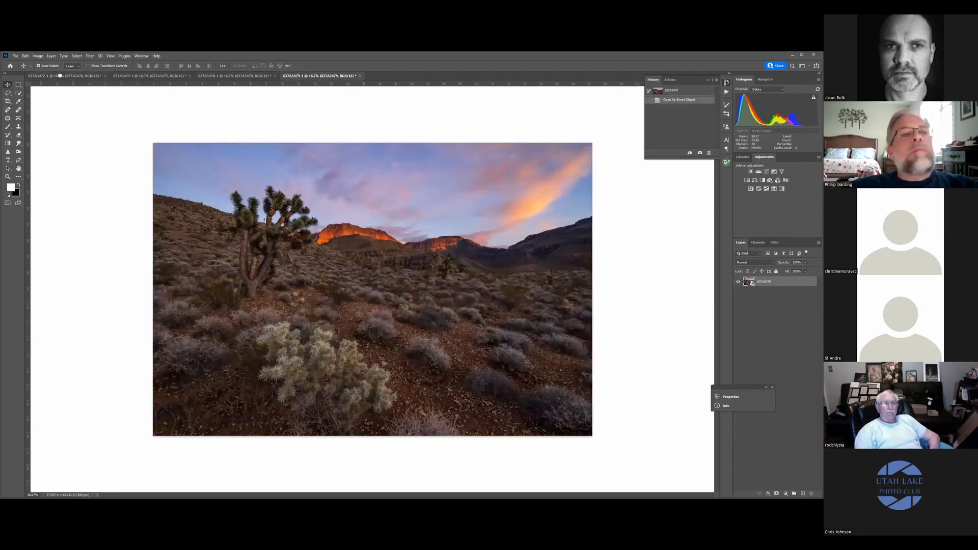
pyautogui.moveTo(267, 263); pyautogui.dragTo(357, 306)
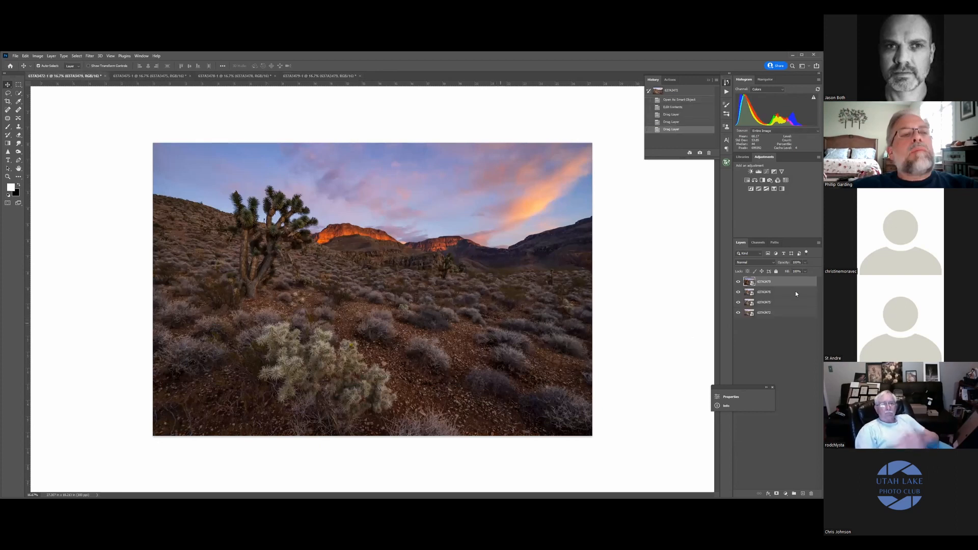
# - Toggle the visibility of the stacked layers to compare the dark and bright exposures, and leave all four layers shown
pyautogui.click(738, 282)
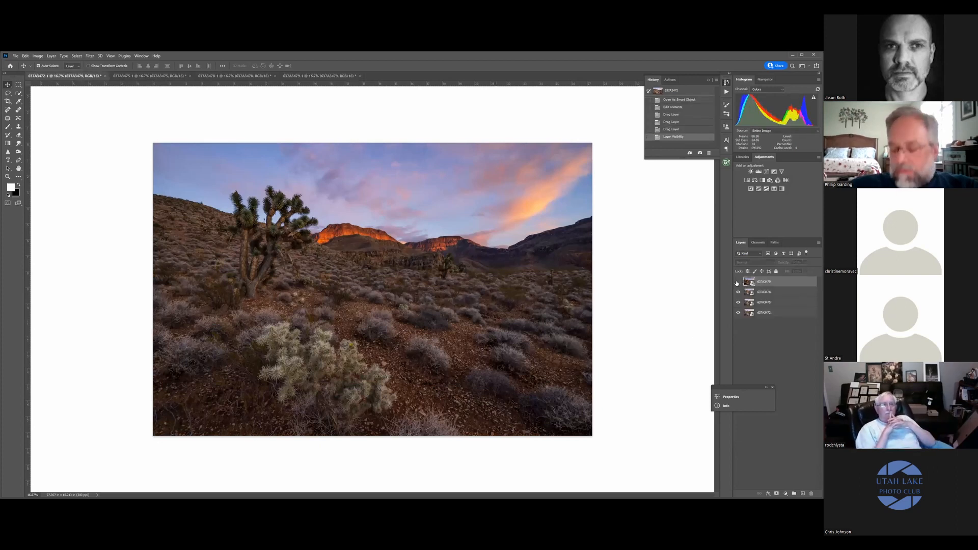
pyautogui.click(738, 292)
pyautogui.click(738, 302)
pyautogui.click(738, 282)
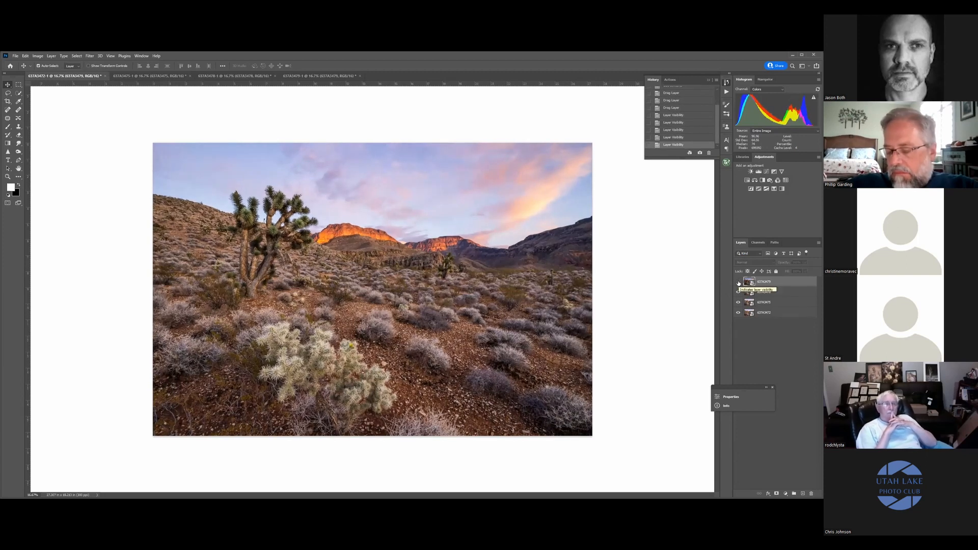
pyautogui.click(738, 282)
pyautogui.click(738, 282)
pyautogui.click(738, 292)
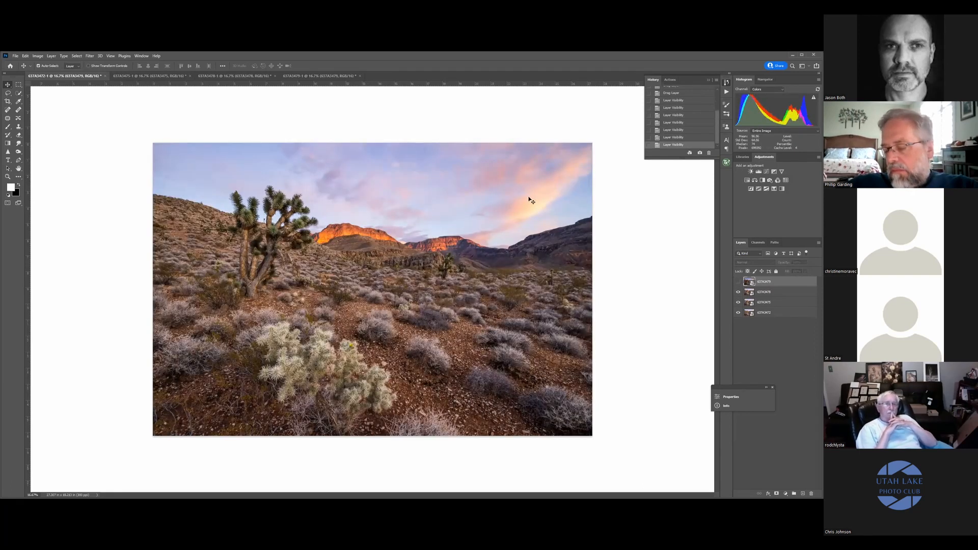
pyautogui.click(738, 281)
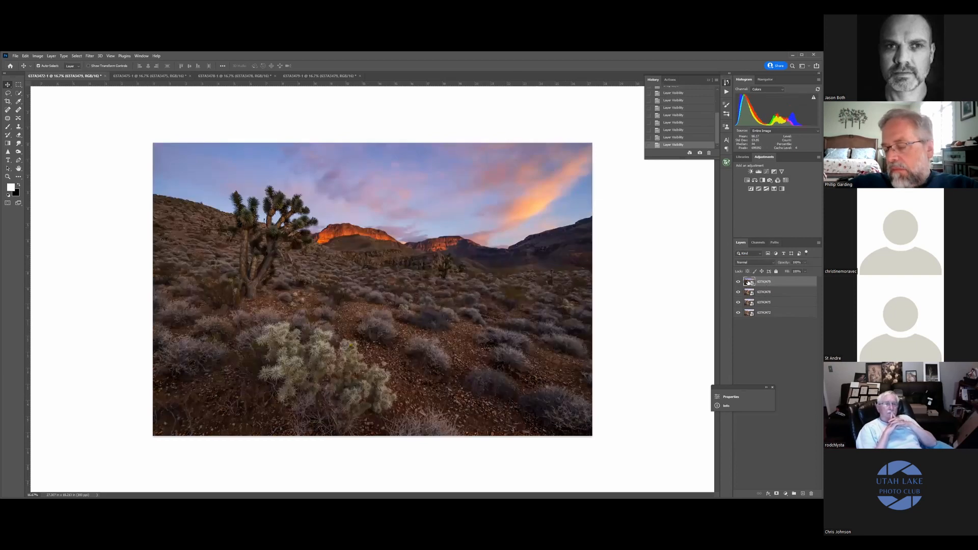
# - Open the 637A3479 Smart Object in Camera Raw, raise exposure, contrast and whites slightly, lower highlights and blacks a little, and apply the changes
pyautogui.doubleClick(749, 282)
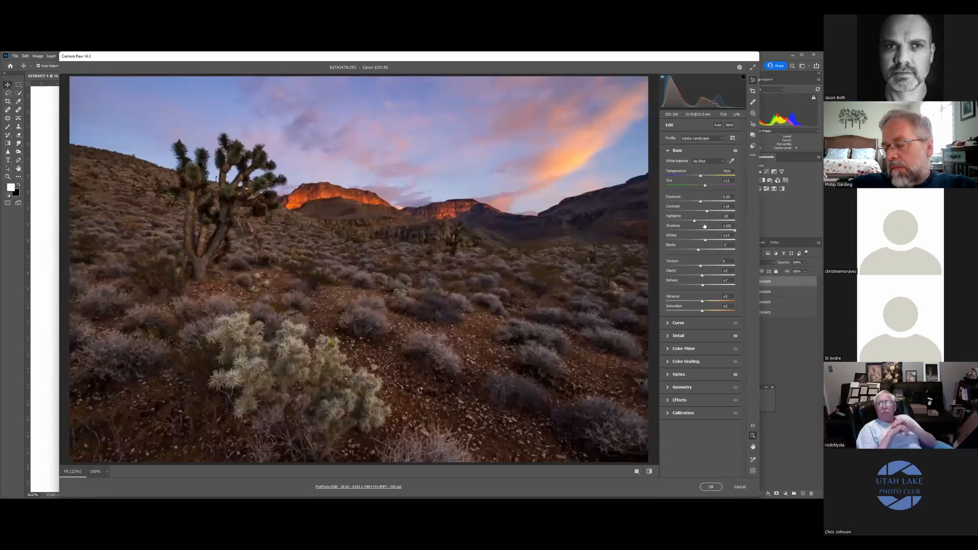
pyautogui.moveTo(706, 212); pyautogui.dragTo(703, 203)
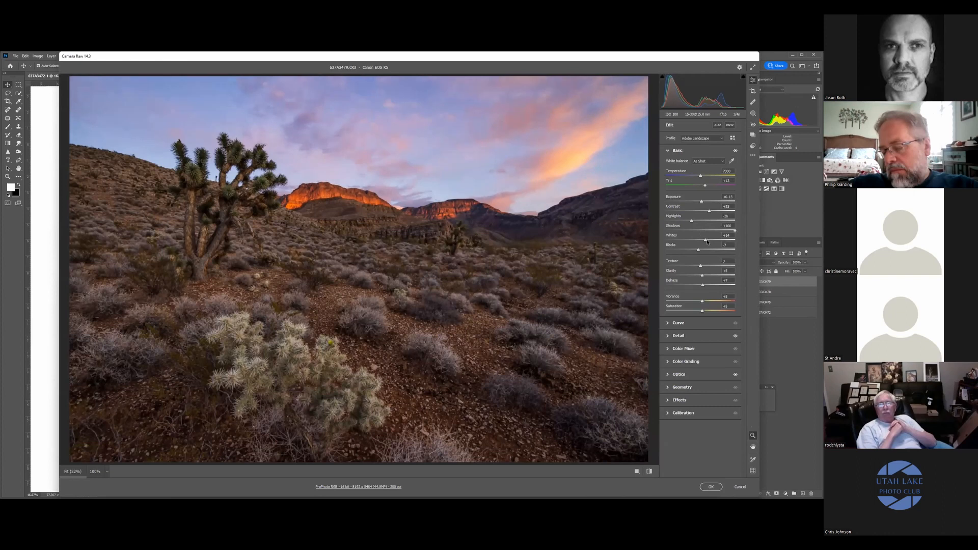
pyautogui.moveTo(705, 241); pyautogui.dragTo(696, 250)
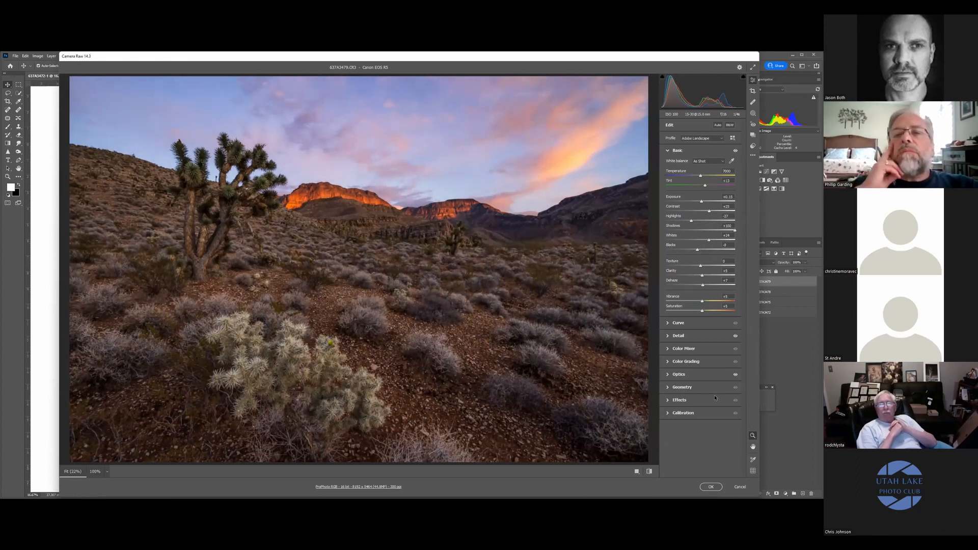
pyautogui.click(718, 486)
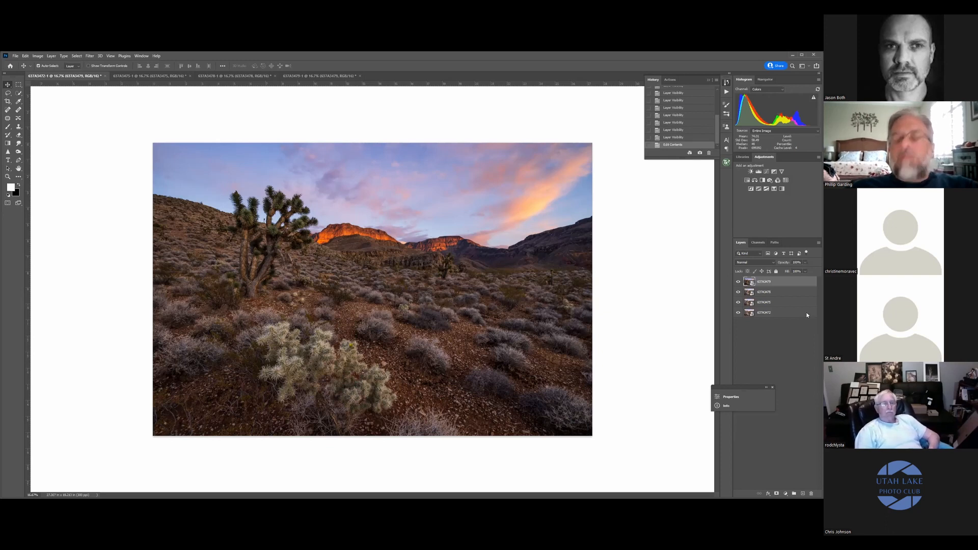
# - Close the separate 637A3475, 637A3478 and 637A3479 documents without saving, leaving only the stacked 637A3472 document open
pyautogui.hotkey('ctrl', 'Tab')
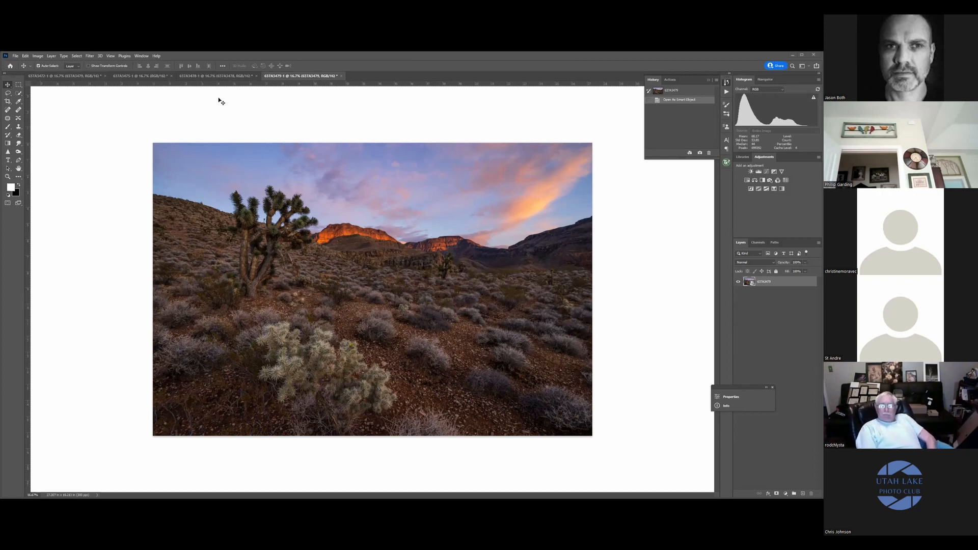
pyautogui.click(162, 76)
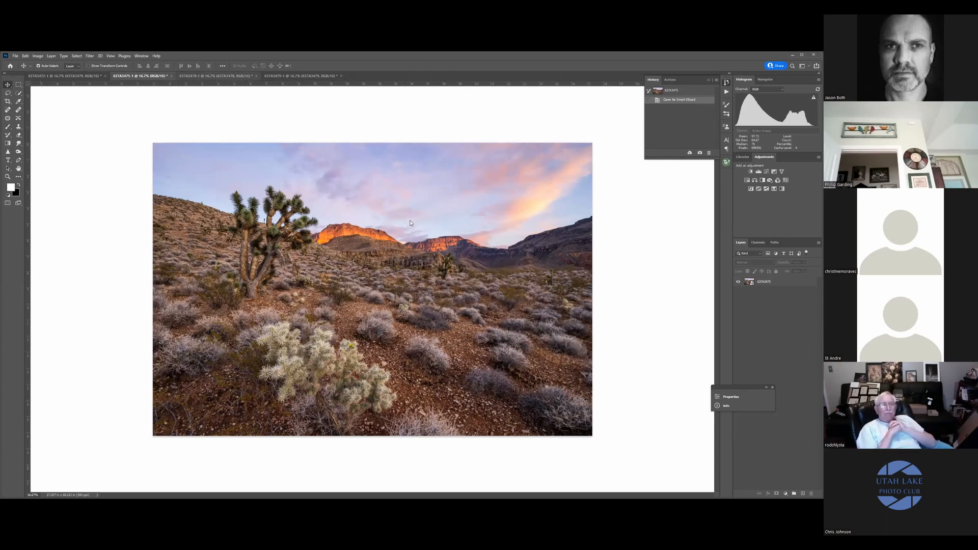
pyautogui.click(190, 76)
pyautogui.click(402, 218)
pyautogui.click(409, 216)
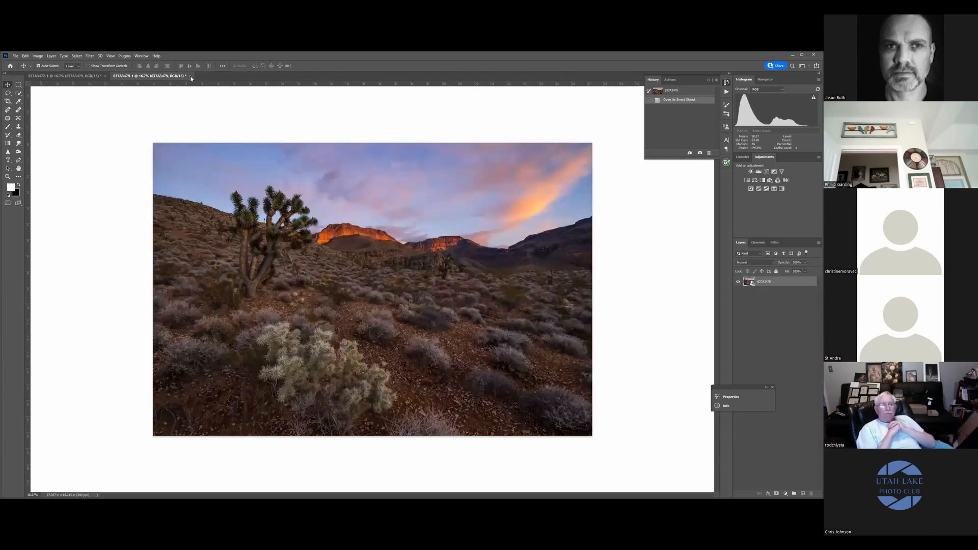
pyautogui.click(409, 216)
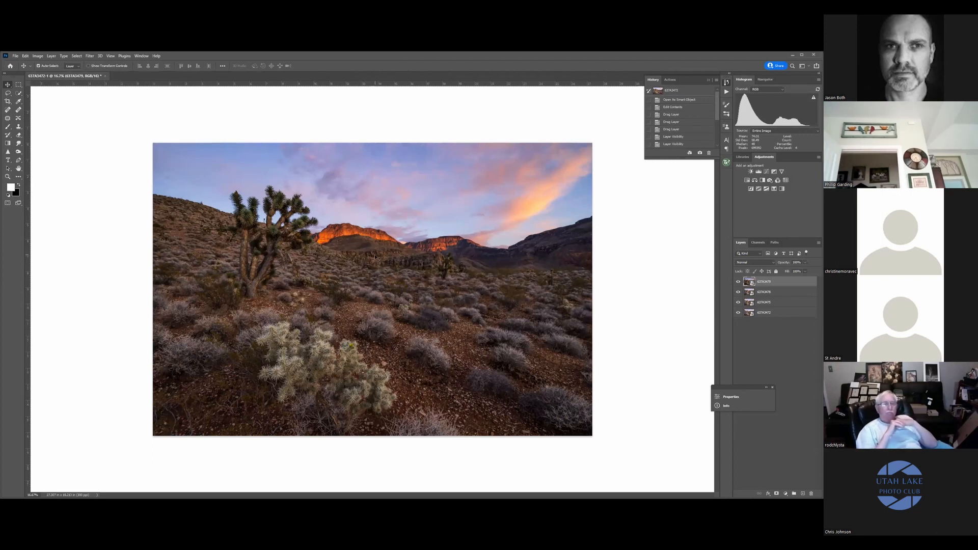
# - Toggle the visibility of the upper layers to compare the exposures for misalignment, and leave all four layers shown
pyautogui.click(738, 282)
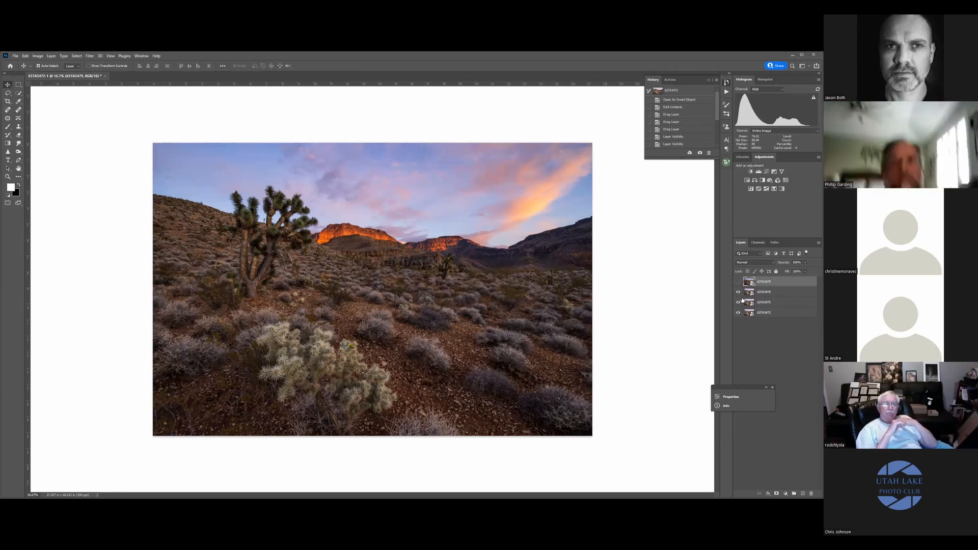
pyautogui.click(738, 292)
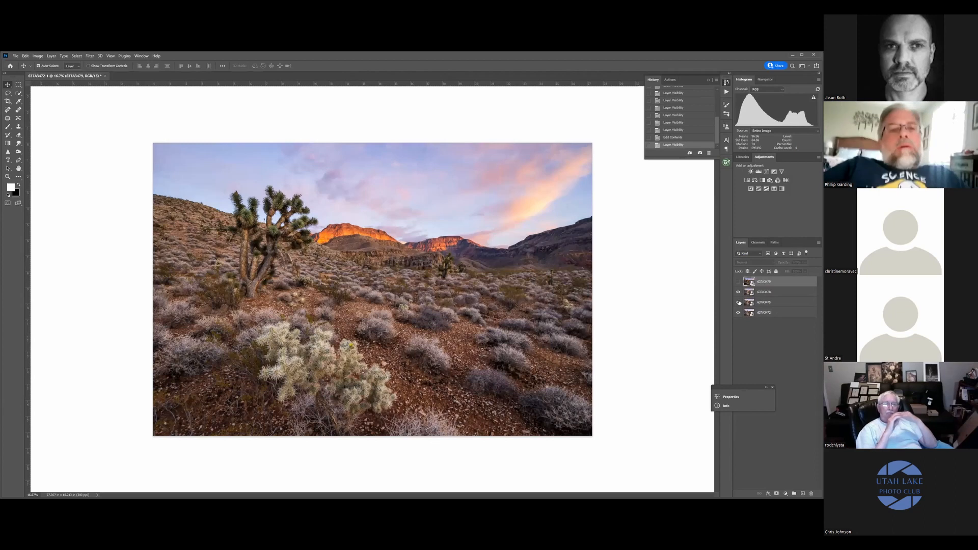
pyautogui.click(738, 303)
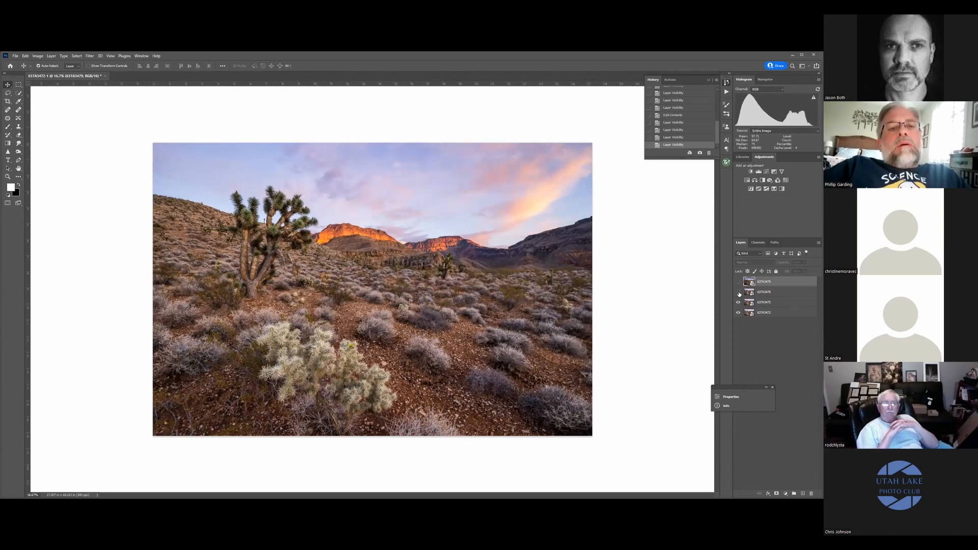
pyautogui.click(738, 302)
pyautogui.moveTo(739, 300); pyautogui.dragTo(738, 292)
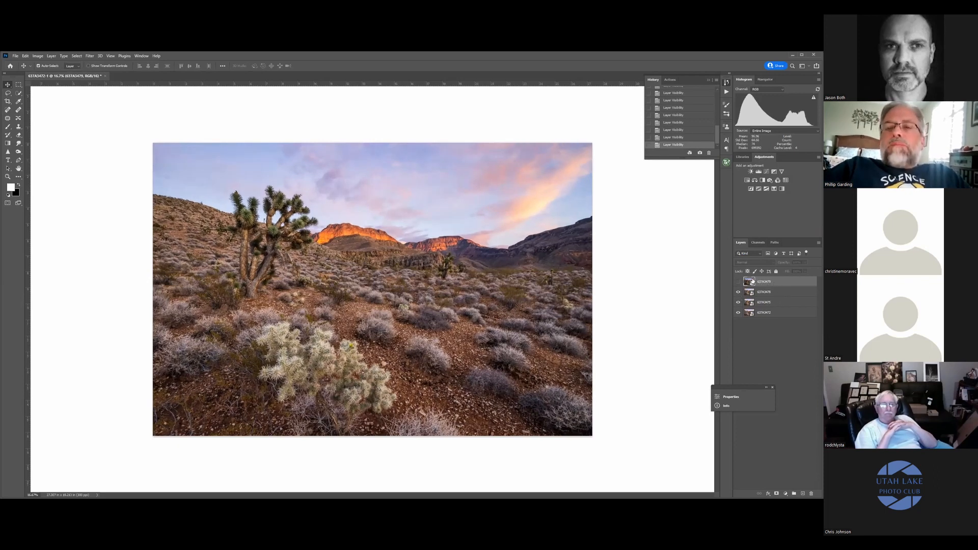
pyautogui.click(738, 281)
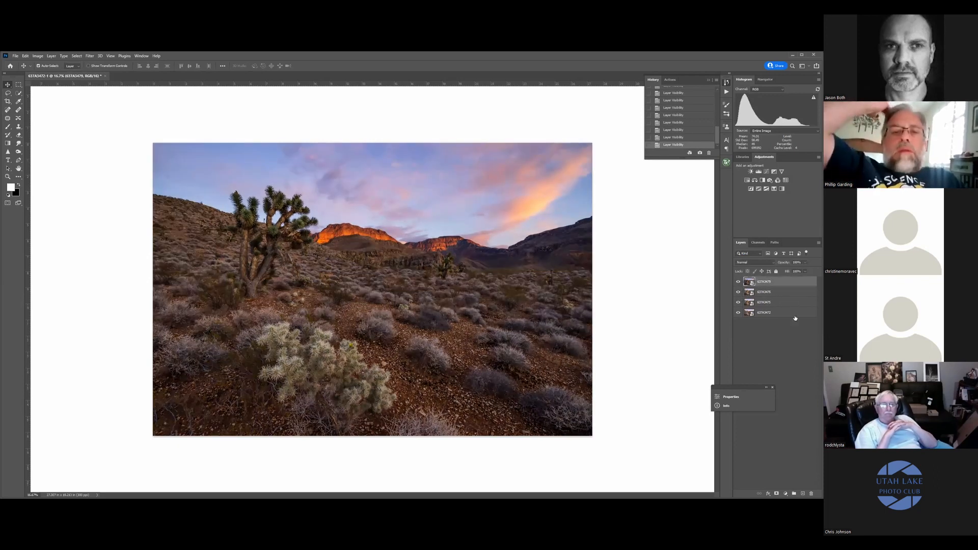
# - Rasterize each of the four Smart Object layers: 637A3479, 637A3478, 637A3475 and 637A3472
pyautogui.hotkey('ctrl', 'alt', 'a')
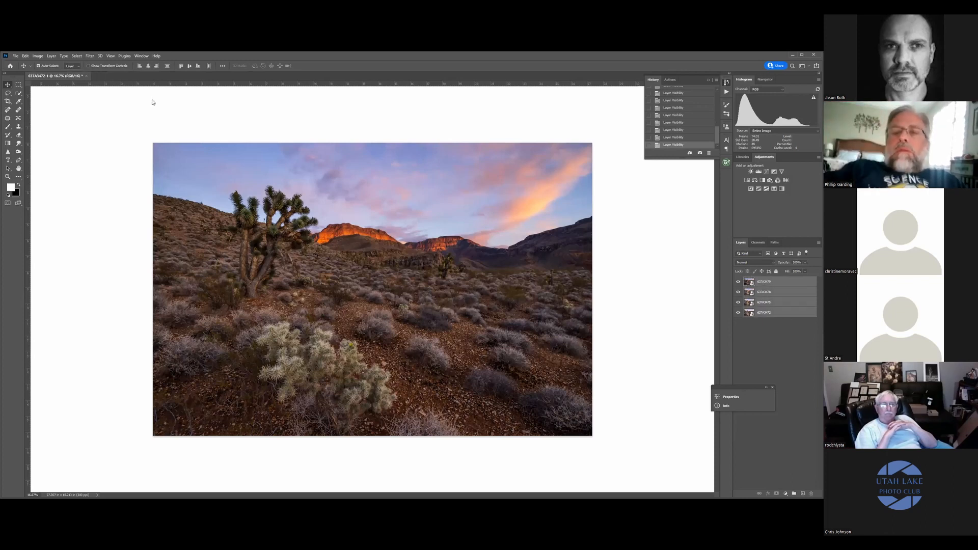
pyautogui.click(27, 56)
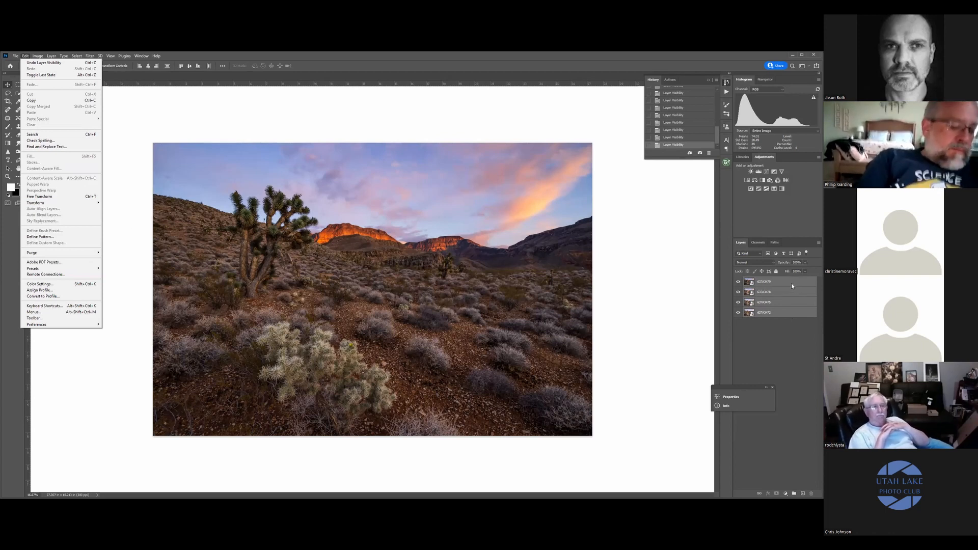
pyautogui.click(773, 281)
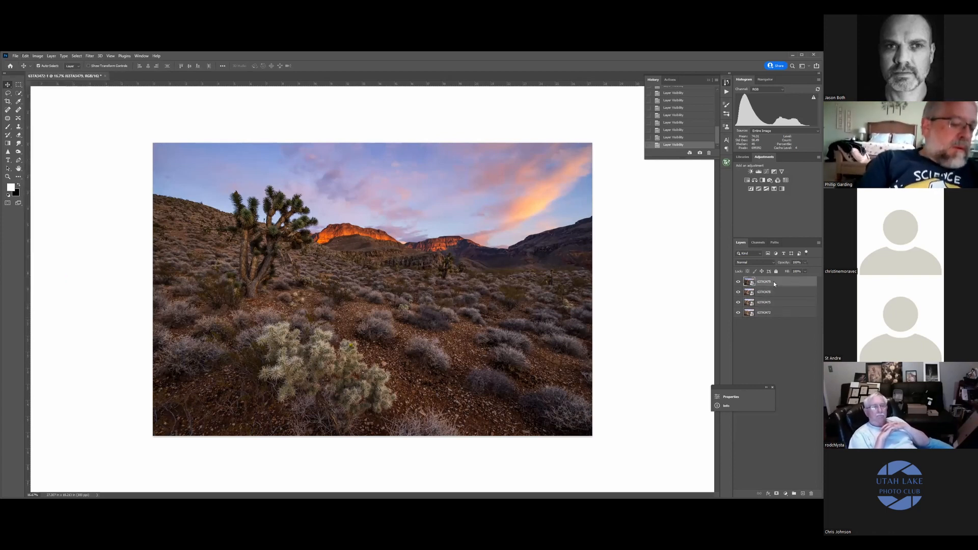
pyautogui.rightClick(773, 281)
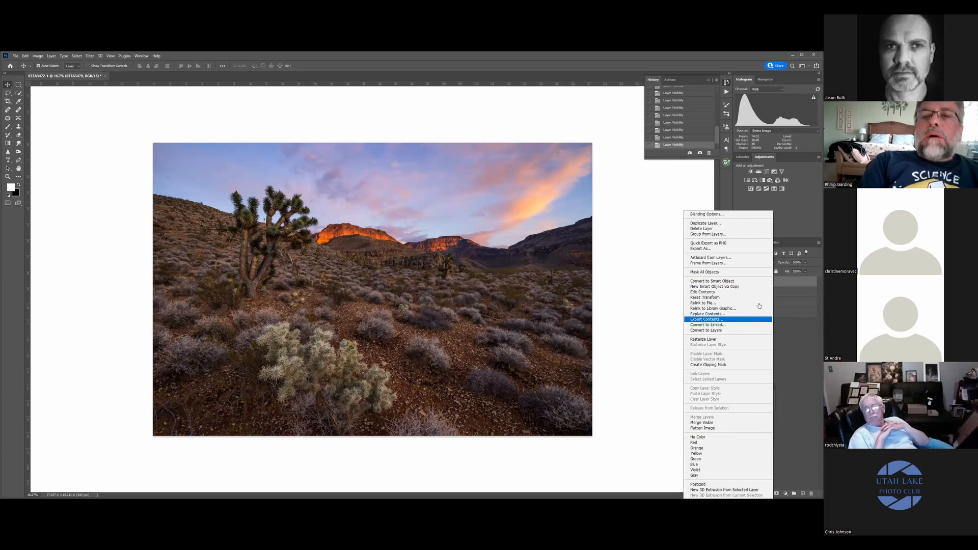
pyautogui.click(713, 339)
pyautogui.rightClick(778, 292)
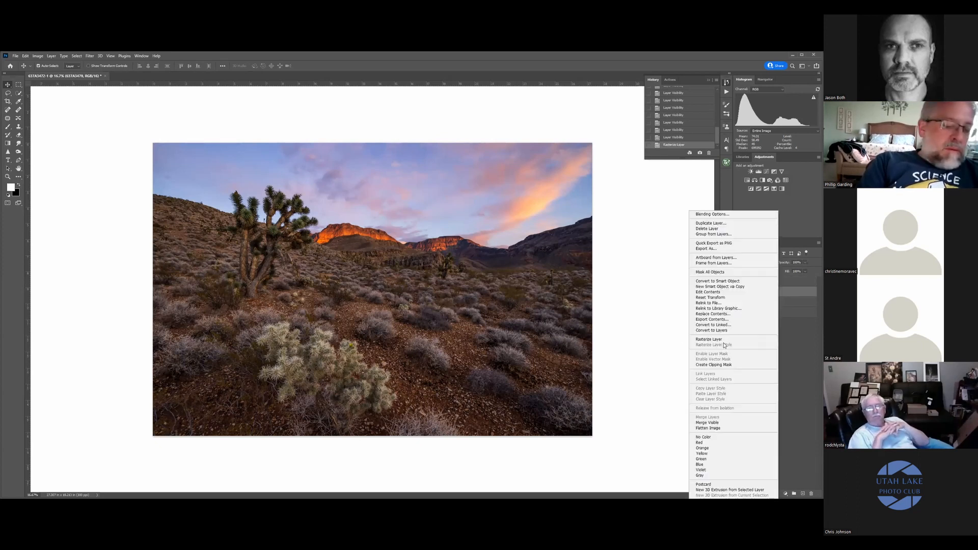
pyautogui.click(709, 339)
pyautogui.click(774, 302)
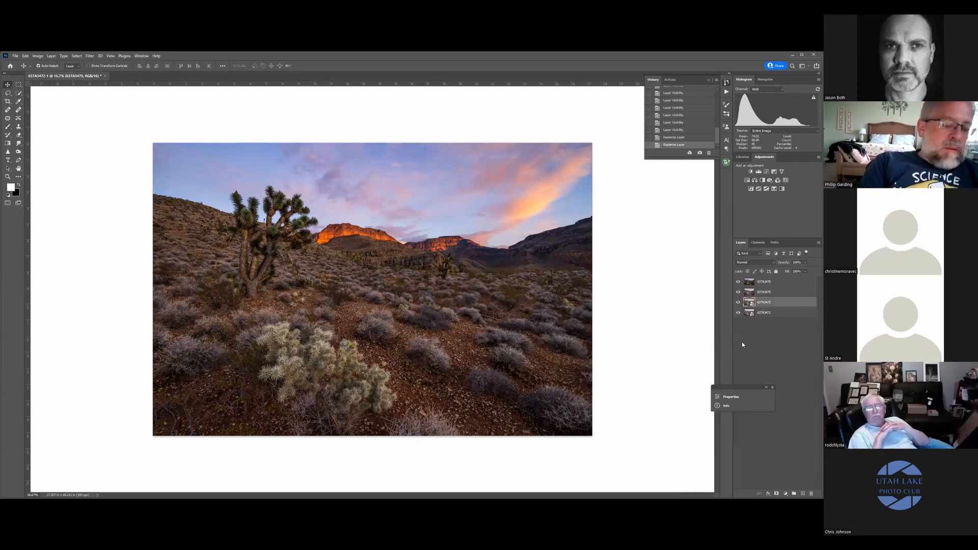
pyautogui.rightClick(789, 317)
pyautogui.click(774, 340)
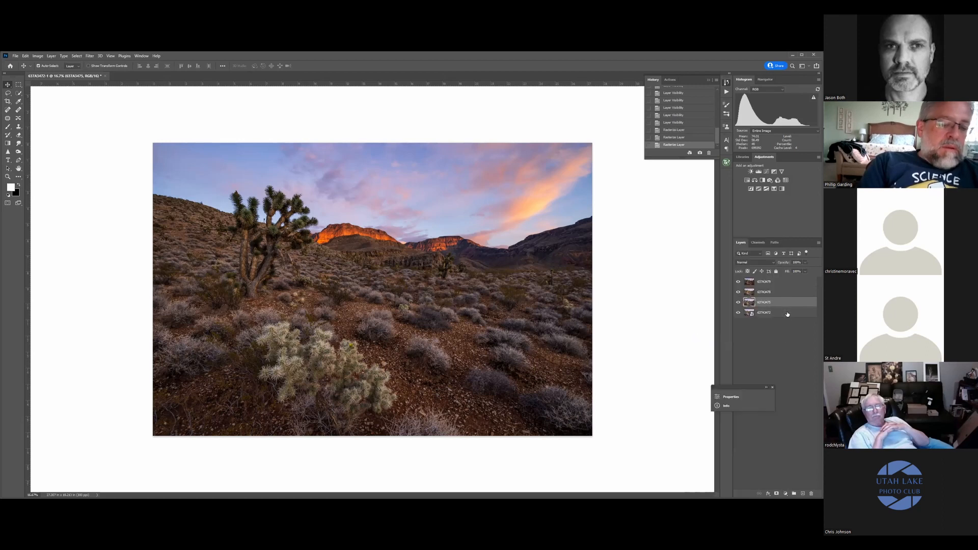
pyautogui.rightClick(789, 312)
pyautogui.click(714, 339)
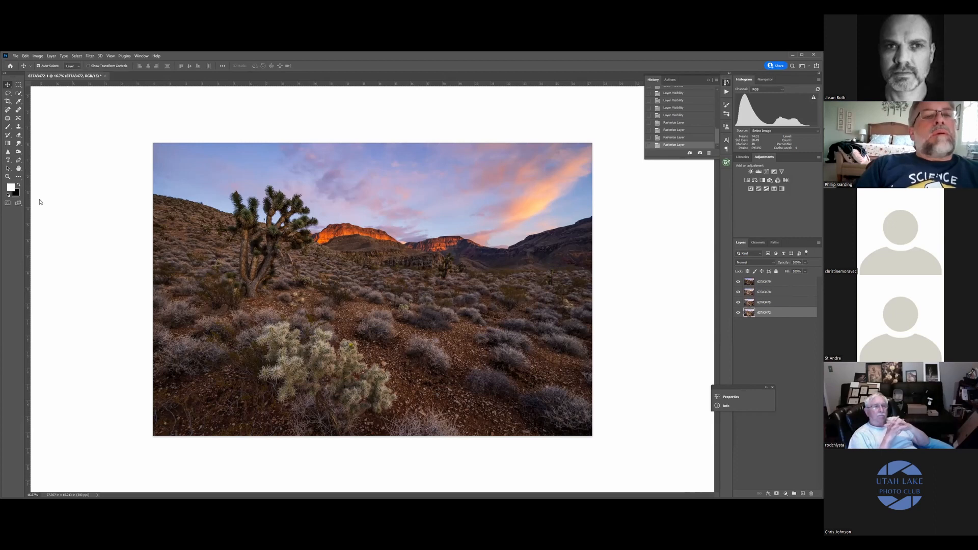
# - Select all four rasterized layers and auto-align them using the Auto projection
pyautogui.keyDown('shift'); pyautogui.click(777, 282); pyautogui.keyUp('shift')
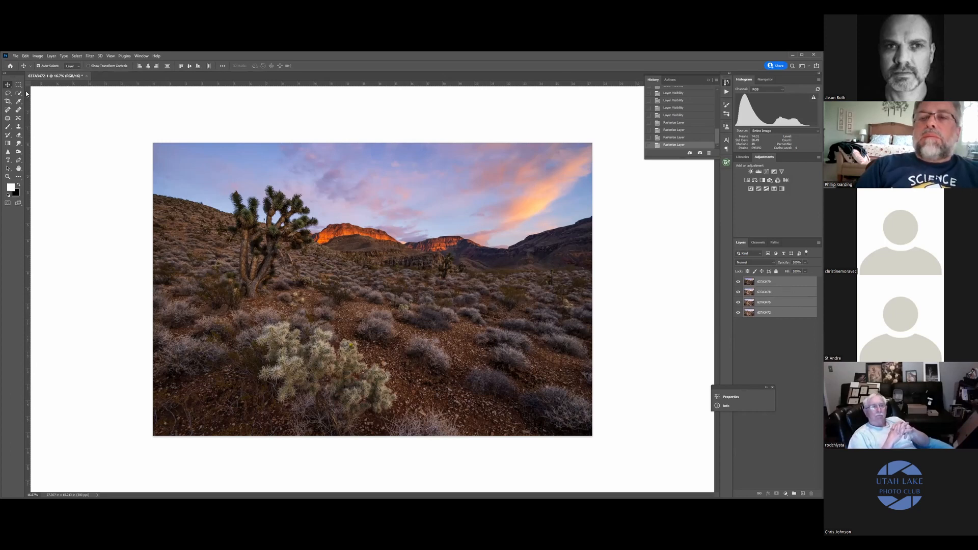
pyautogui.hotkey('alt', 'e')
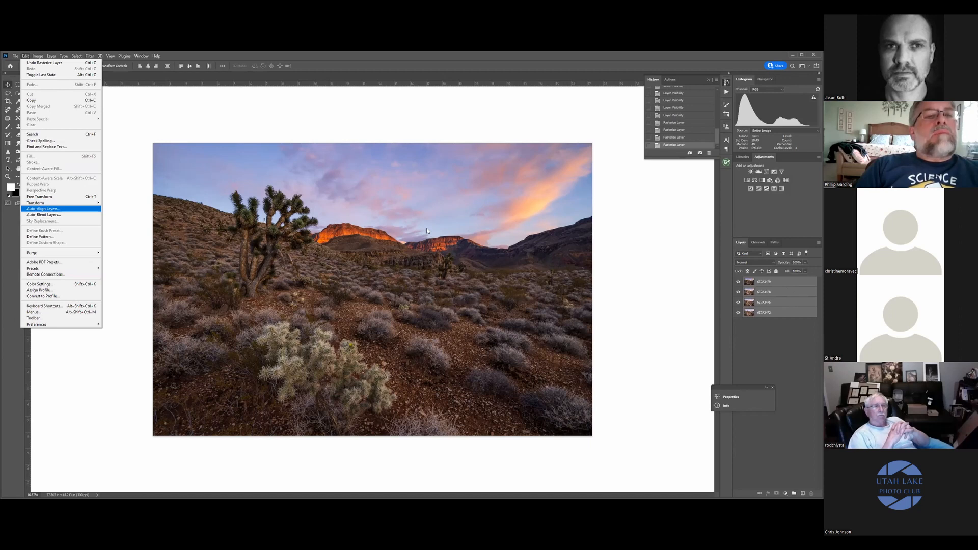
pyautogui.press('Return')
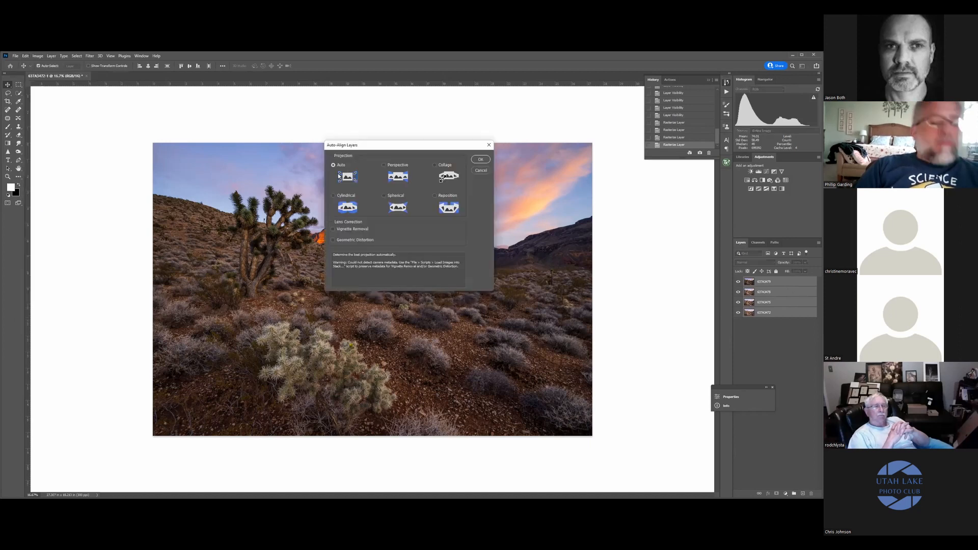
pyautogui.click(481, 159)
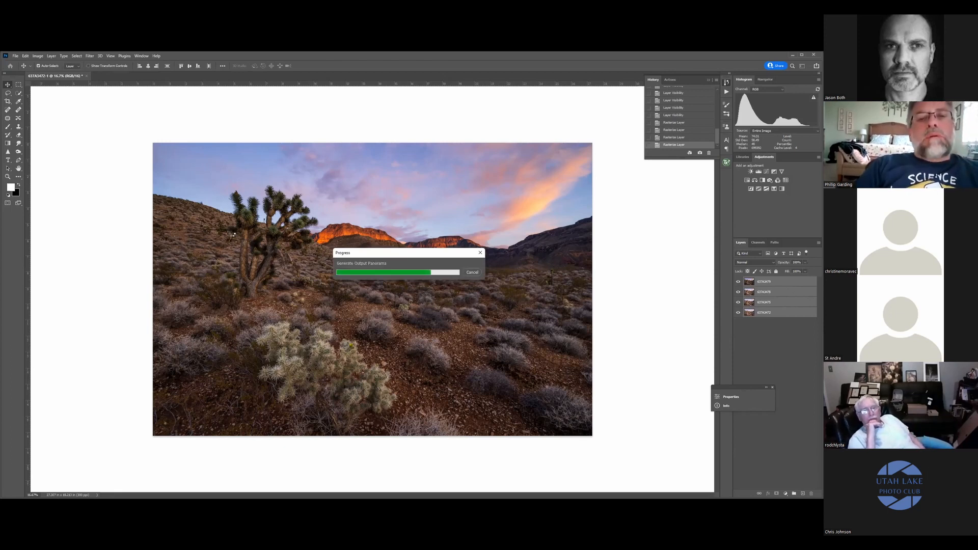
# - Toggle the upper layers off and on to check how the aligned frames match, leaving all four layers shown
pyautogui.click(738, 282)
pyautogui.click(738, 292)
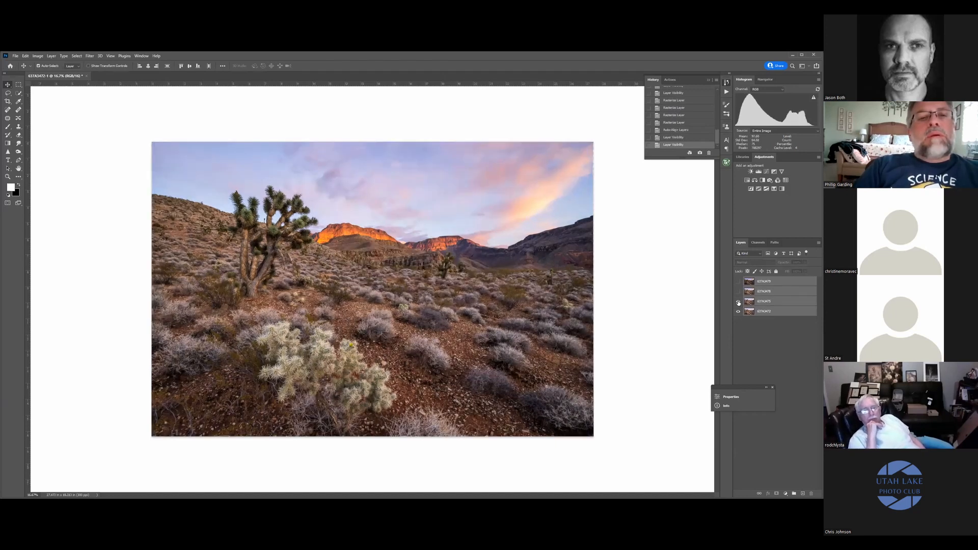
pyautogui.click(739, 303)
pyautogui.click(738, 302)
pyautogui.click(738, 293)
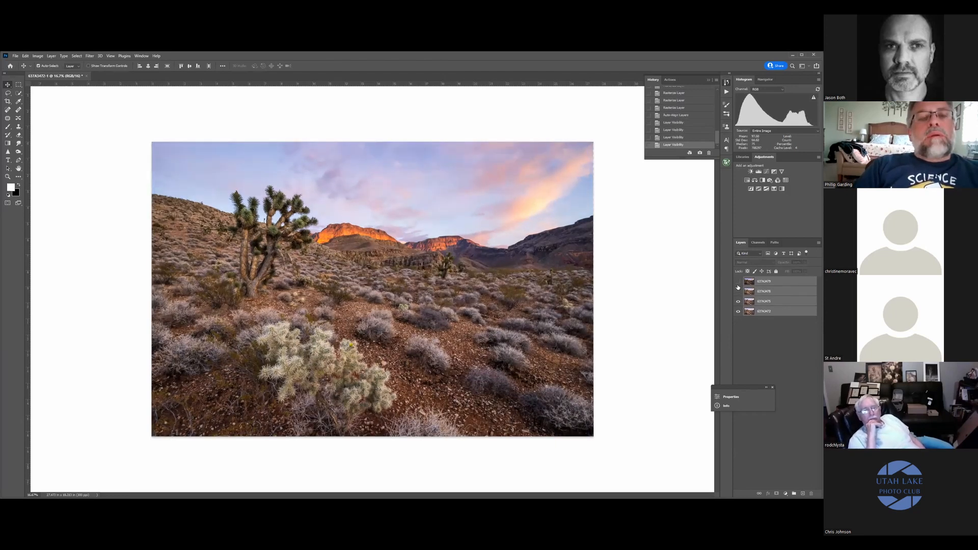
pyautogui.click(738, 282)
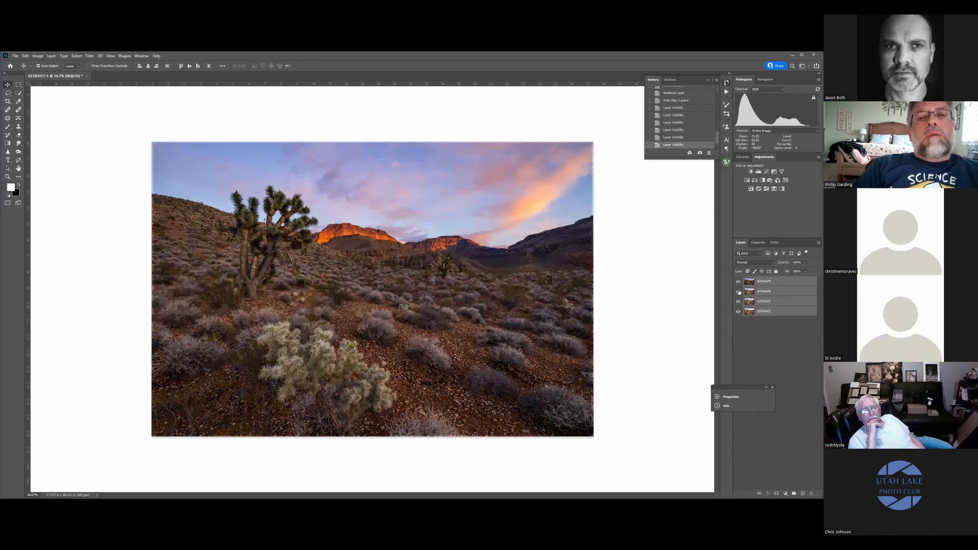
pyautogui.click(739, 302)
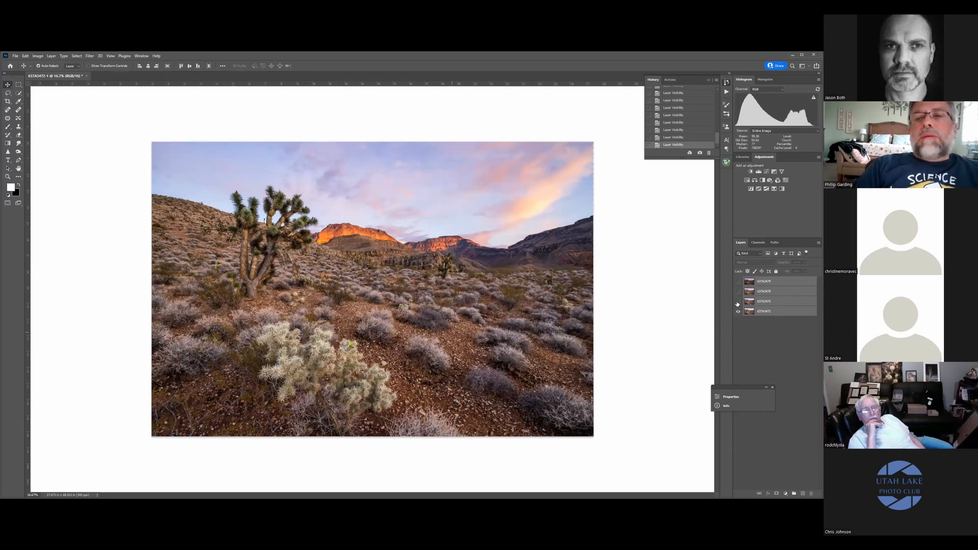
pyautogui.moveTo(739, 286); pyautogui.dragTo(739, 283)
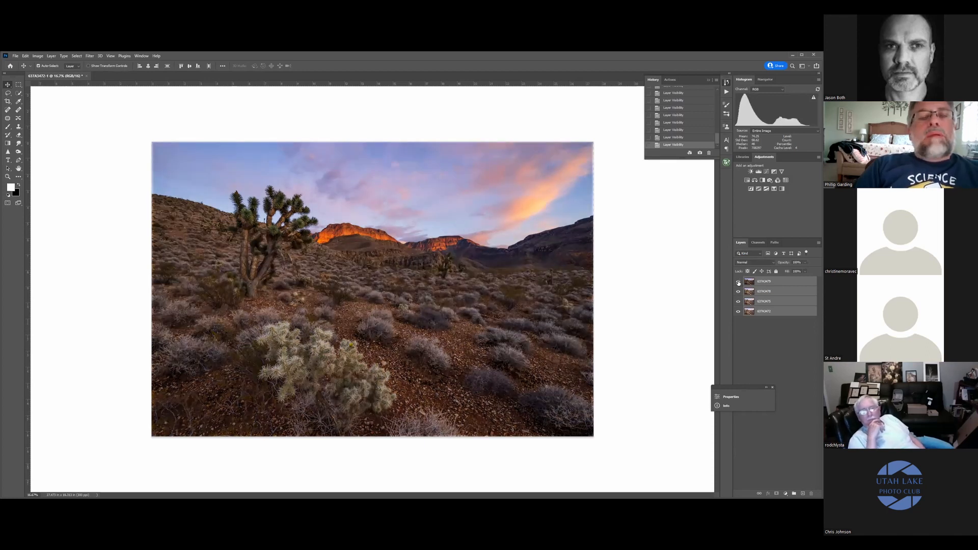
# - Hide the top layer 637A3479 and select the three layers below it: 637A3478, 637A3475 and 637A3472
pyautogui.click(738, 282)
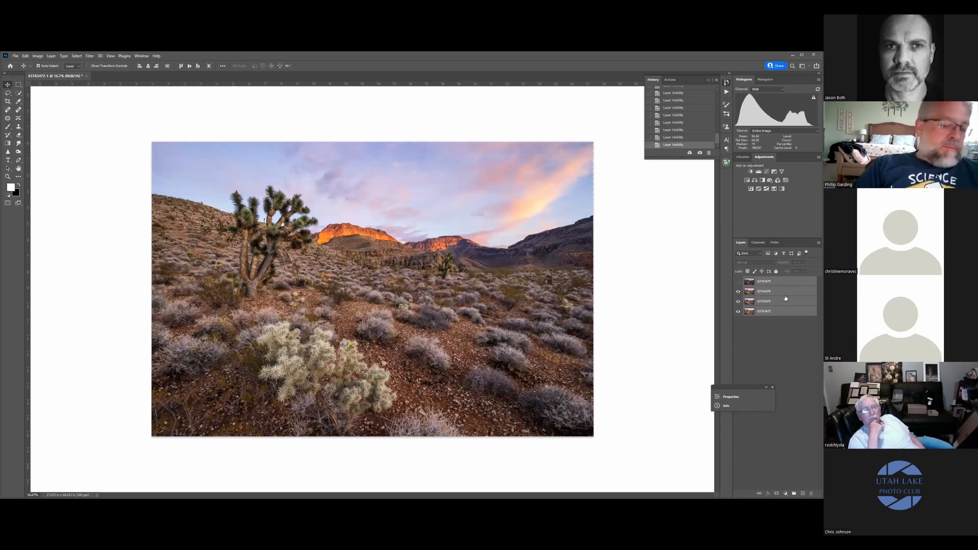
pyautogui.click(782, 292)
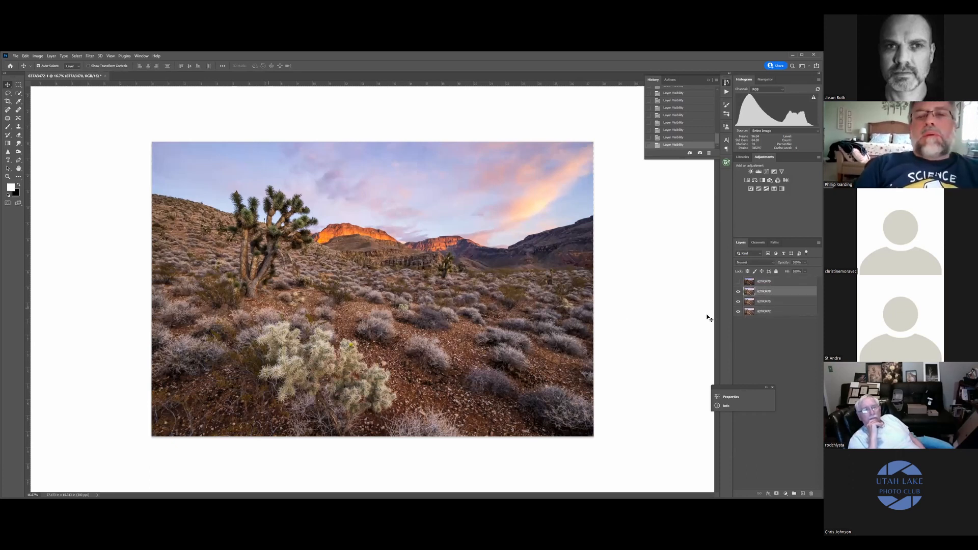
pyautogui.keyDown('shift'); pyautogui.click(787, 311); pyautogui.keyUp('shift')
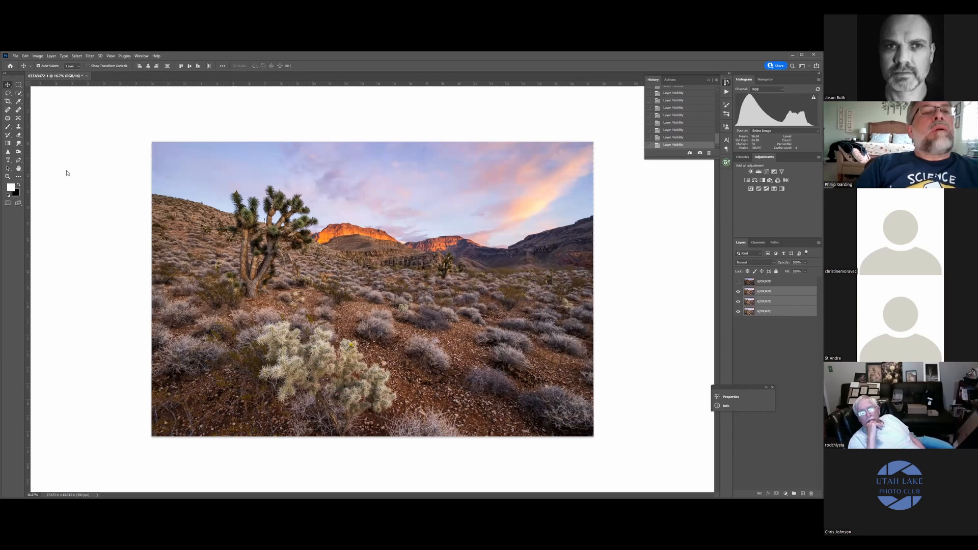
# - Auto-blend the three selected layers as Stack Images, with Seamless Tones and Colors and Content Aware Fill Transparent Areas enabled
pyautogui.hotkey('alt', 'e')
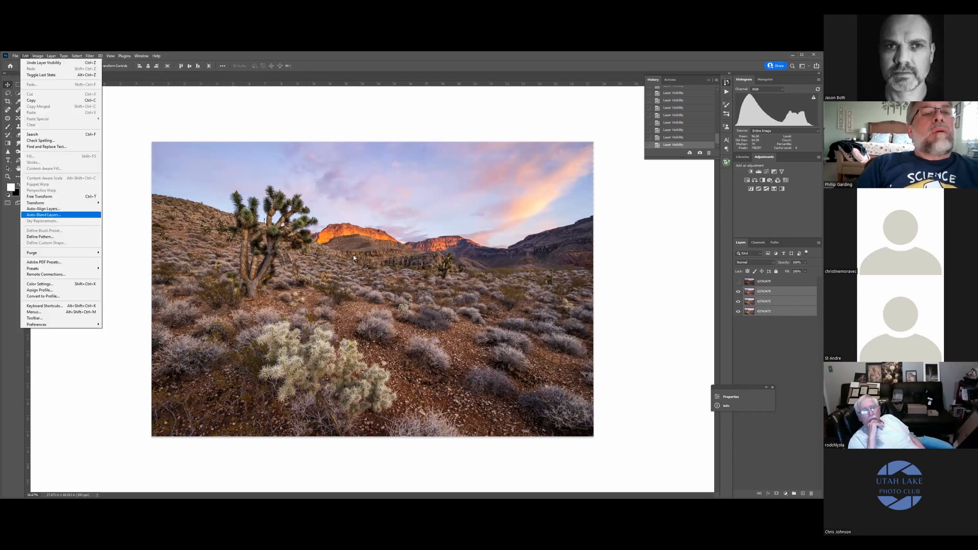
pyautogui.press('Return')
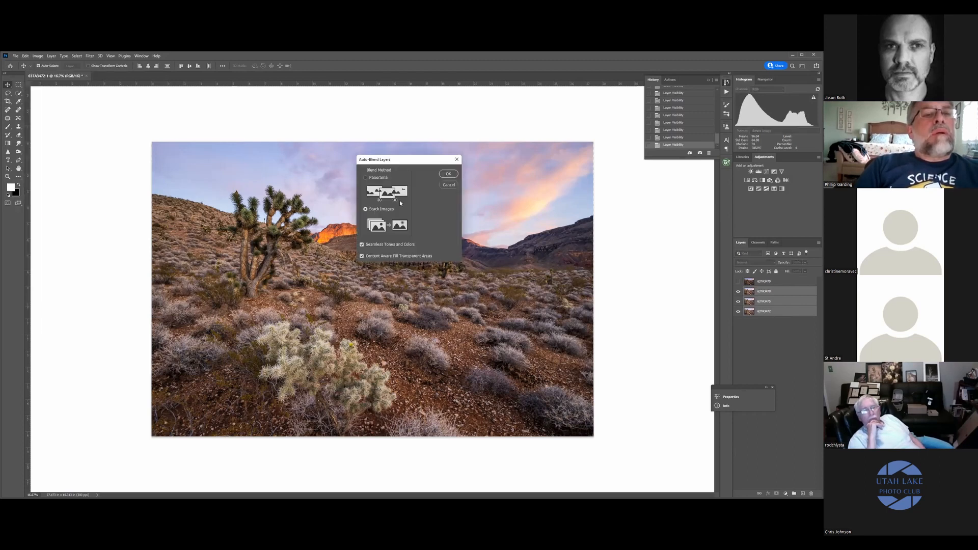
pyautogui.click(447, 174)
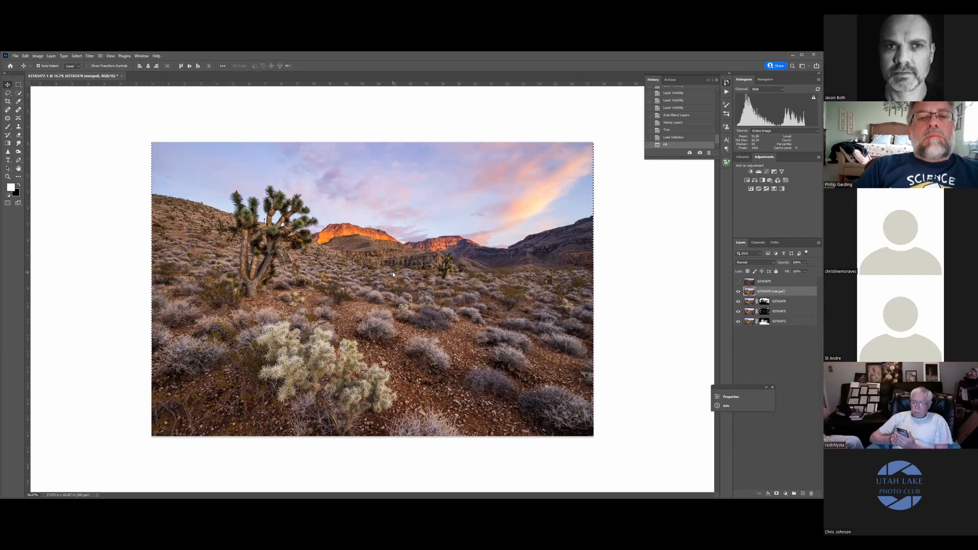
# - Hide the merged layer and inspect how the blend works by viewing the 637A3478 mask alone and toggling that layer's visibility
pyautogui.click(738, 292)
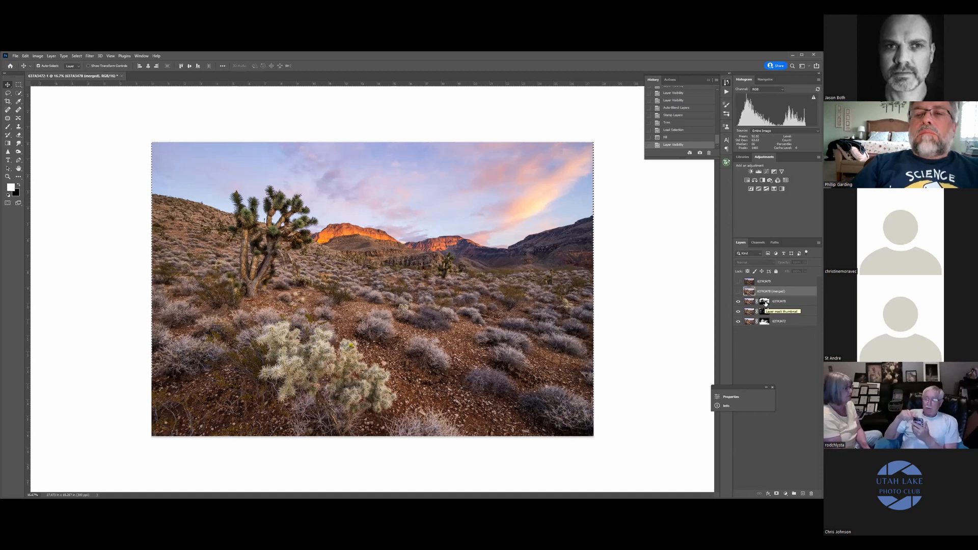
pyautogui.click(765, 302)
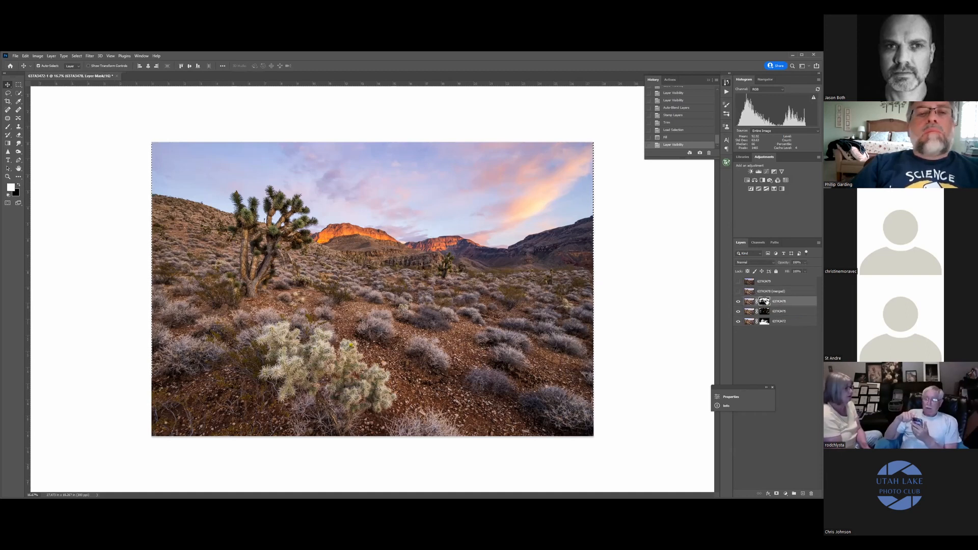
pyautogui.keyDown('alt'); pyautogui.click(764, 302); pyautogui.keyUp('alt')
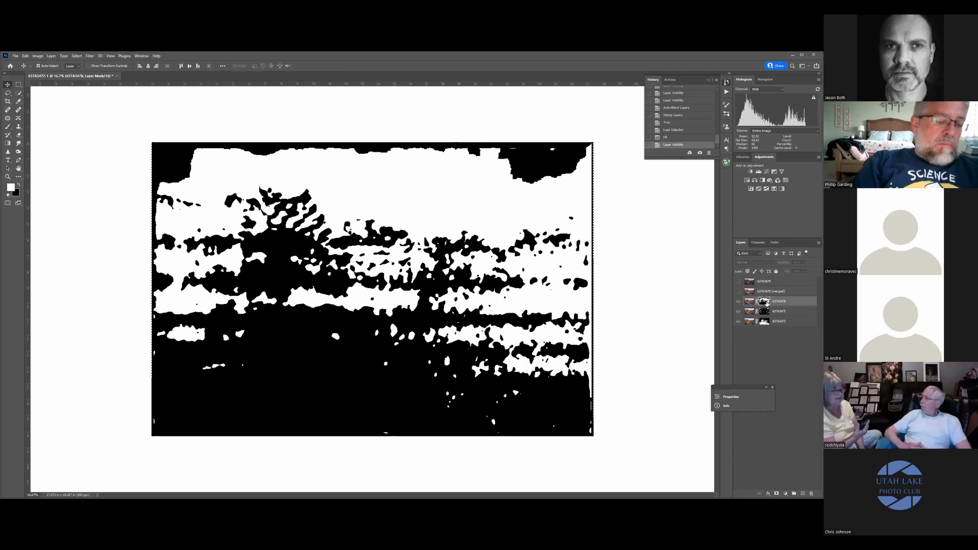
pyautogui.click(748, 301)
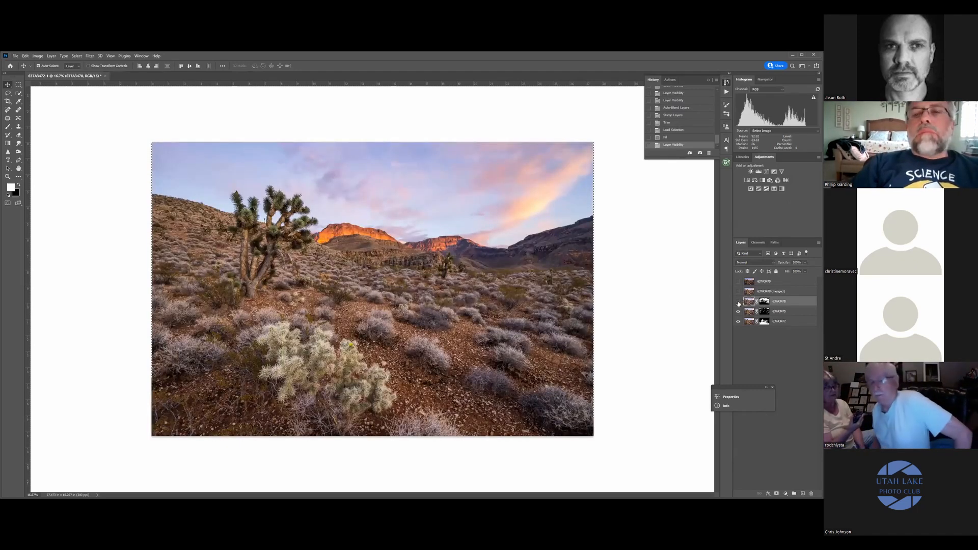
pyautogui.click(738, 302)
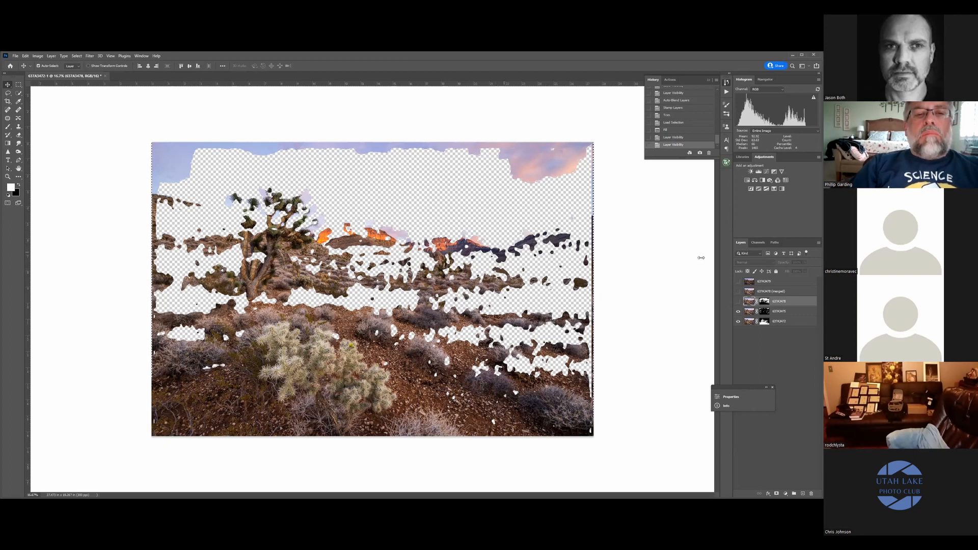
pyautogui.click(739, 303)
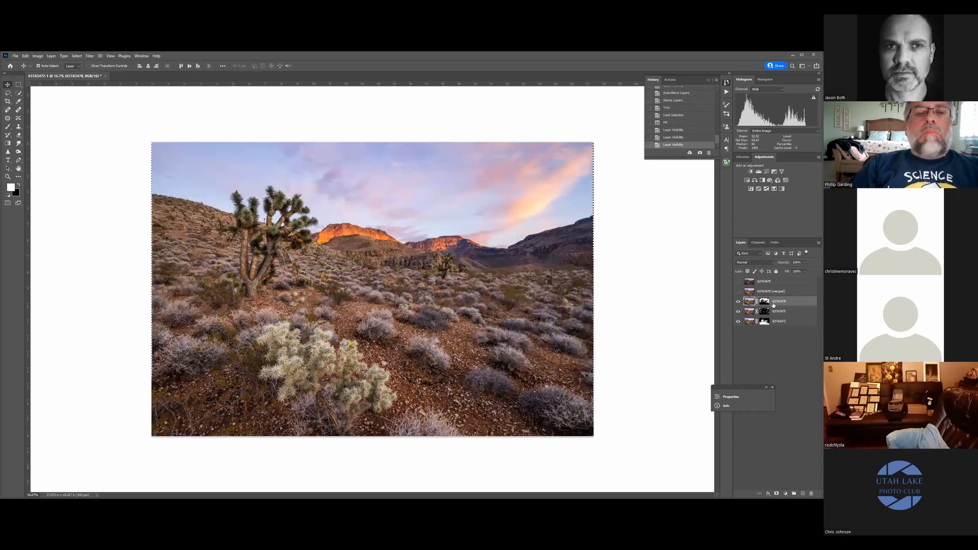
# - Revert the document history to the layer visibility state just before the auto-blend
pyautogui.click(688, 123)
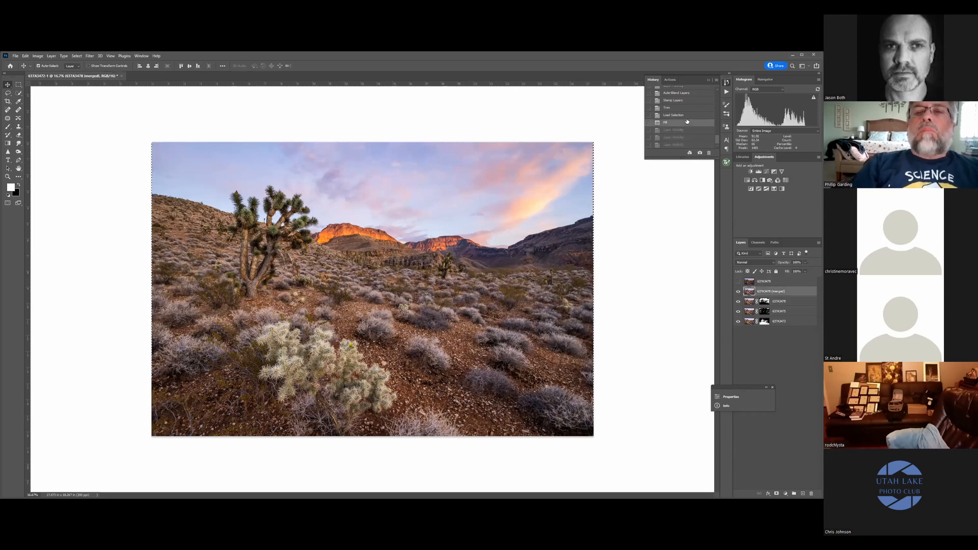
pyautogui.scroll(4, 687, 122)
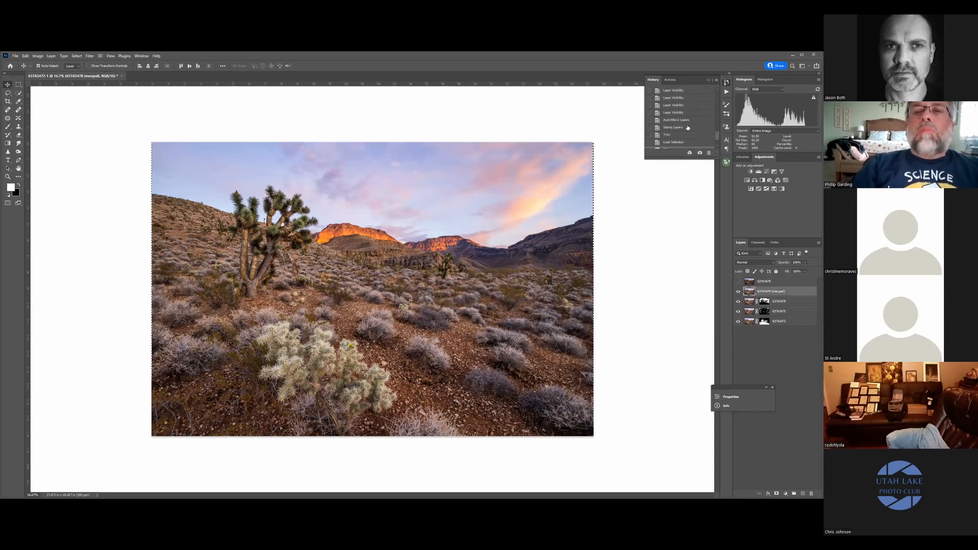
pyautogui.click(684, 120)
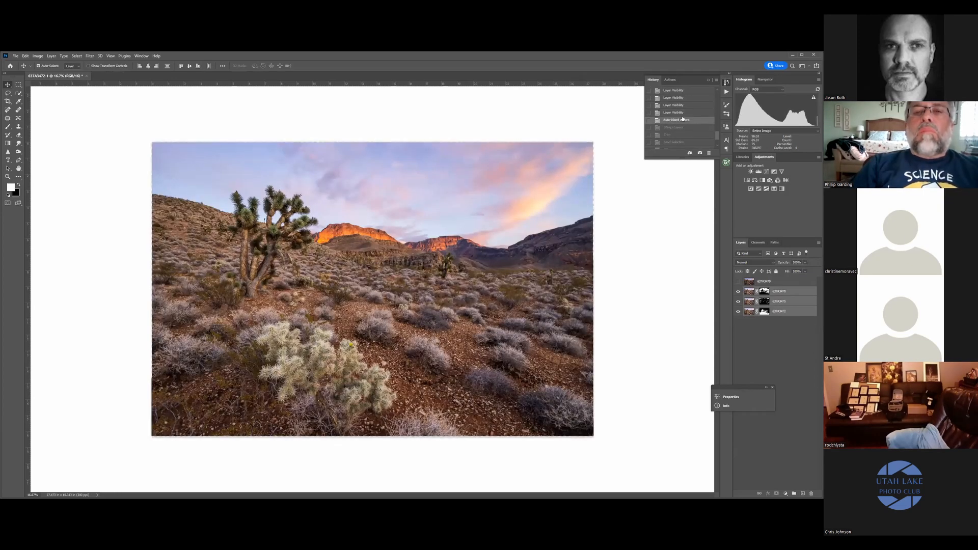
pyautogui.click(683, 113)
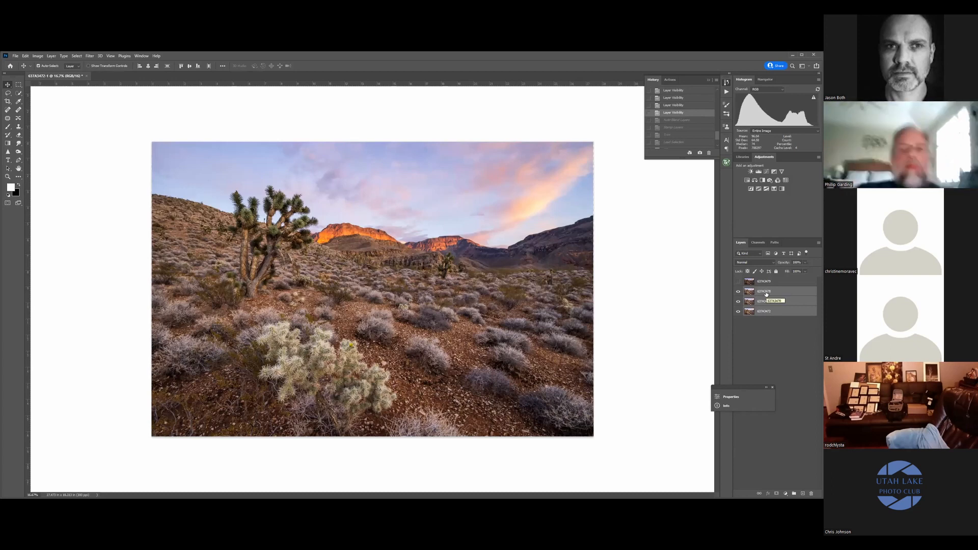
# - Toggle layers 637A3478 and 637A3475 to compare the exposures, leaving only 637A3475 and 637A3472 shown
pyautogui.click(739, 291)
pyautogui.click(738, 302)
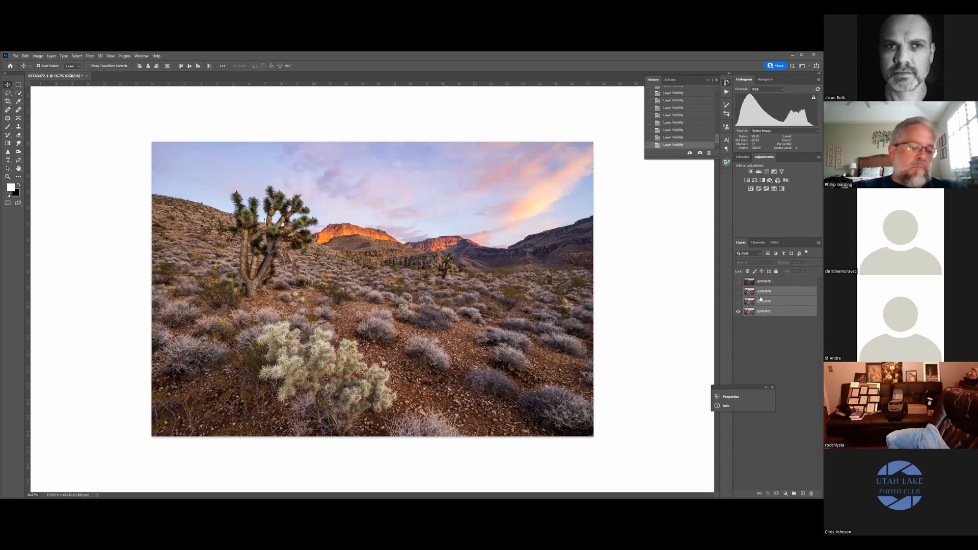
pyautogui.click(738, 291)
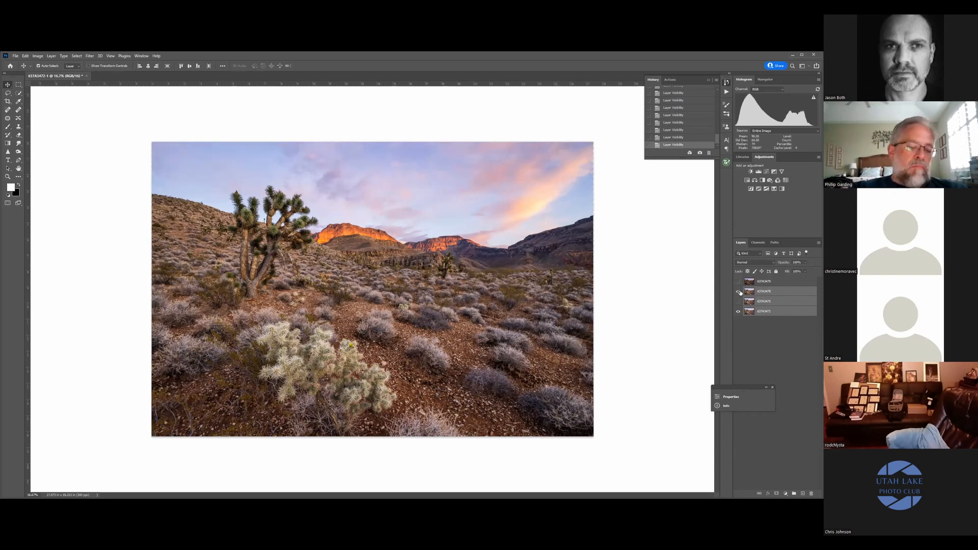
pyautogui.click(738, 291)
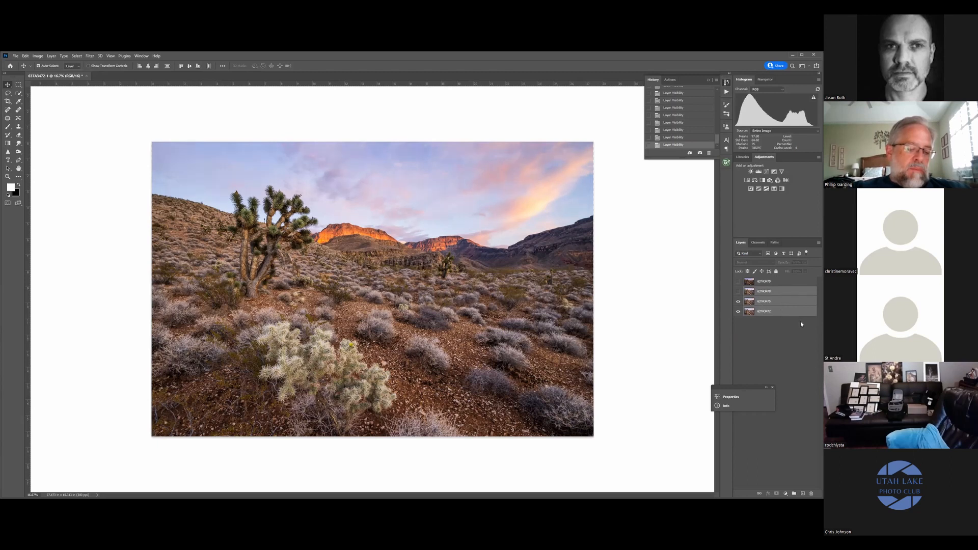
# - Add a layer mask to layer 637A3475 and invert it to solid black
pyautogui.click(771, 302)
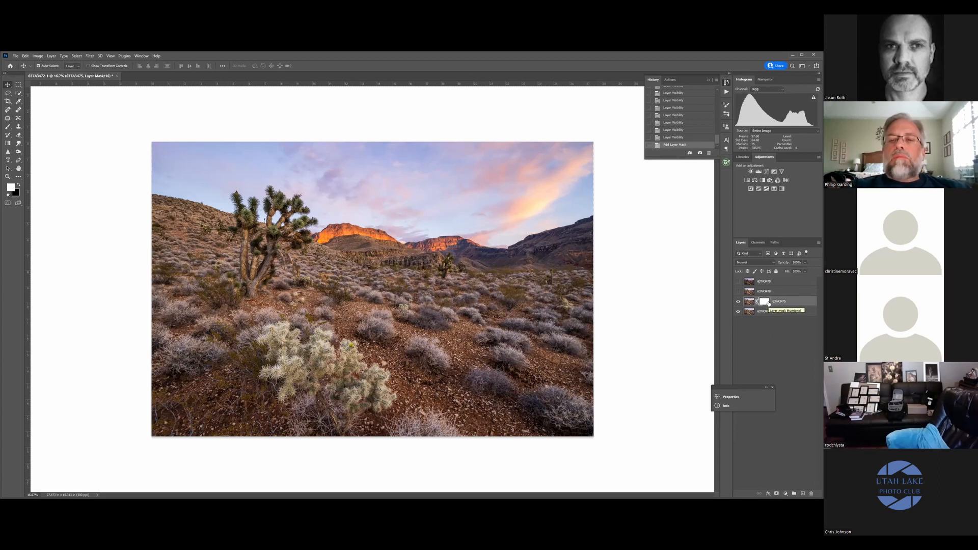
pyautogui.hotkey('ctrl', 'i')
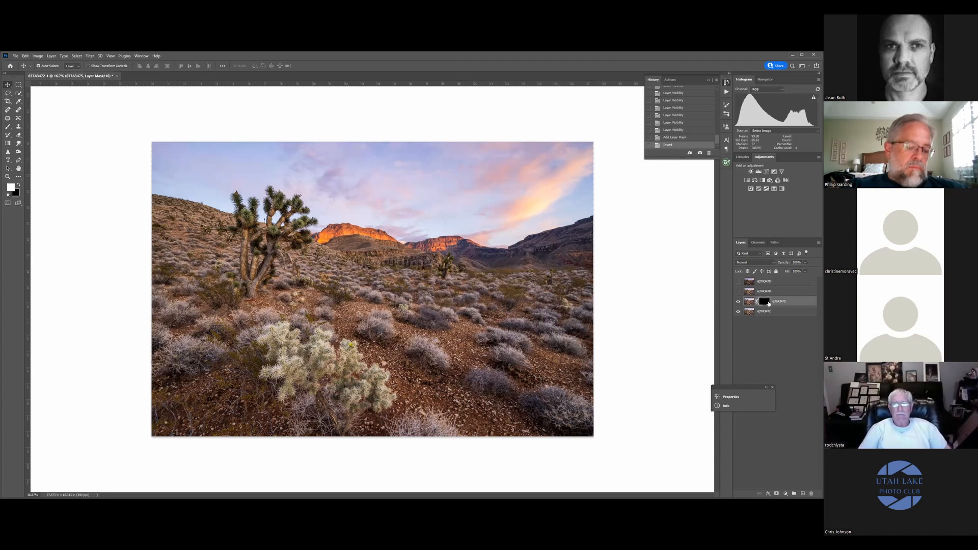
# - Disable the black mask on layer 637A3475 to examine that frame's sharpness around the foreground cactus
pyautogui.hotkey('ctrl', '+')
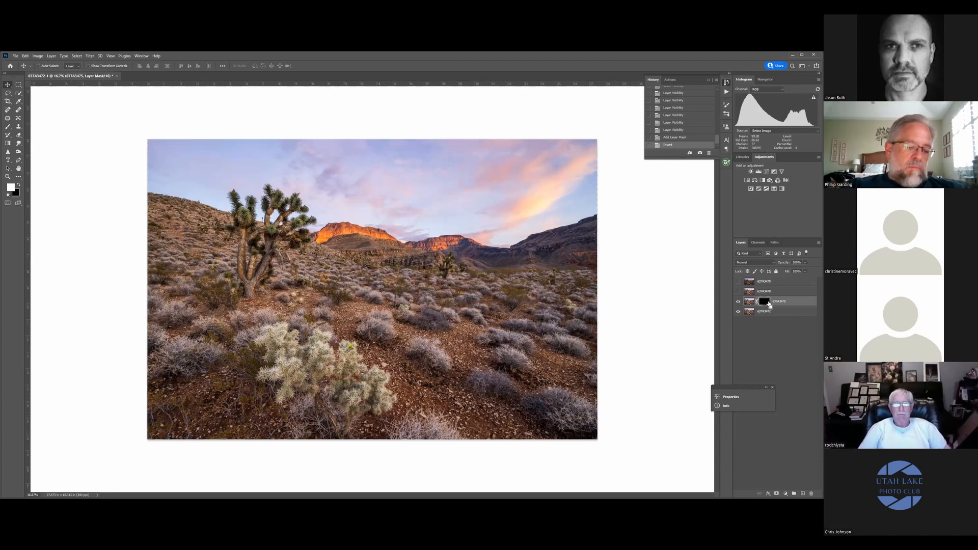
pyautogui.hotkey('ctrl', '+')
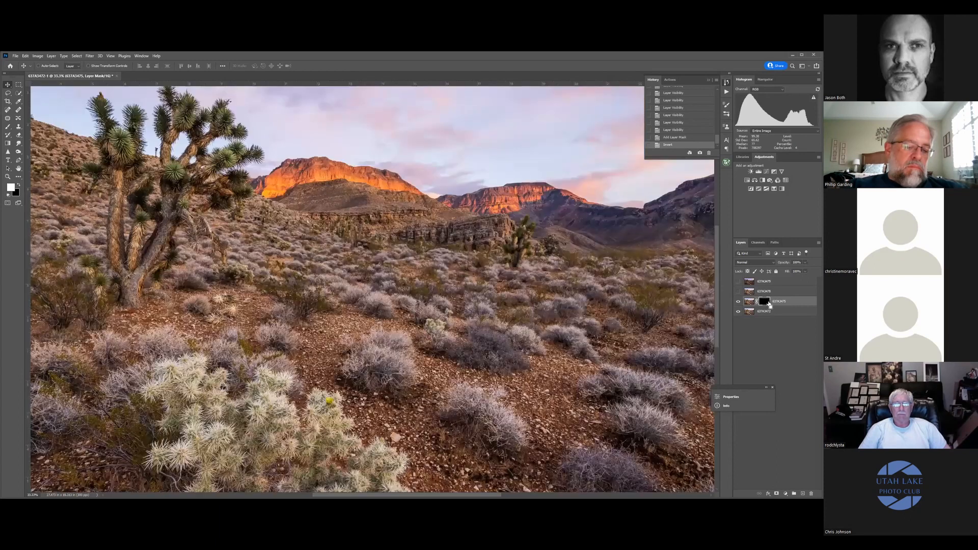
pyautogui.hotkey('ctrl', '+')
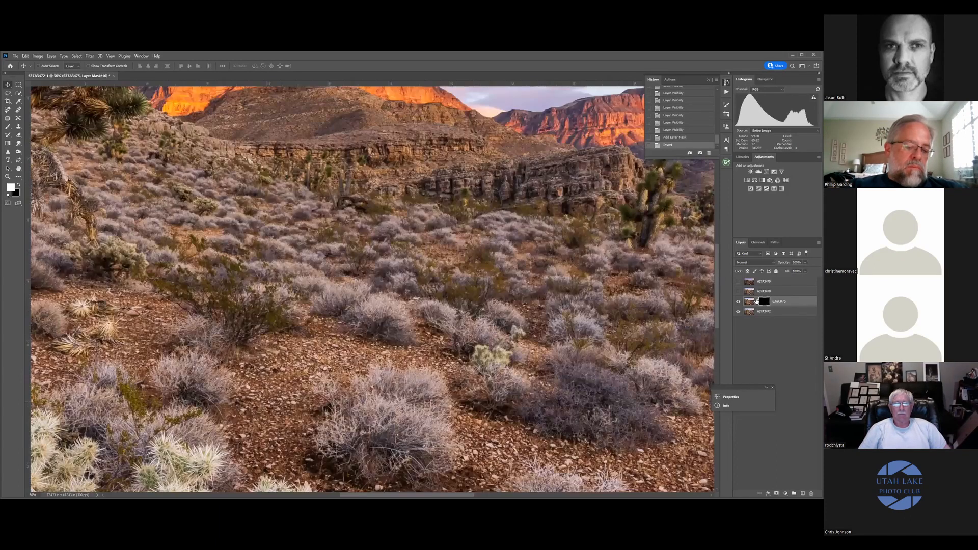
pyautogui.hotkey('ctrl', '+')
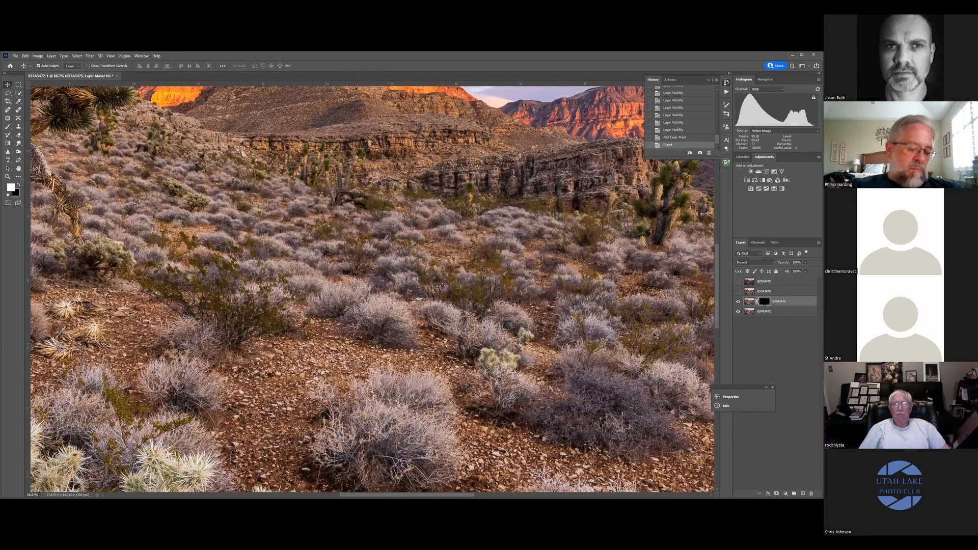
pyautogui.press('pagedown')
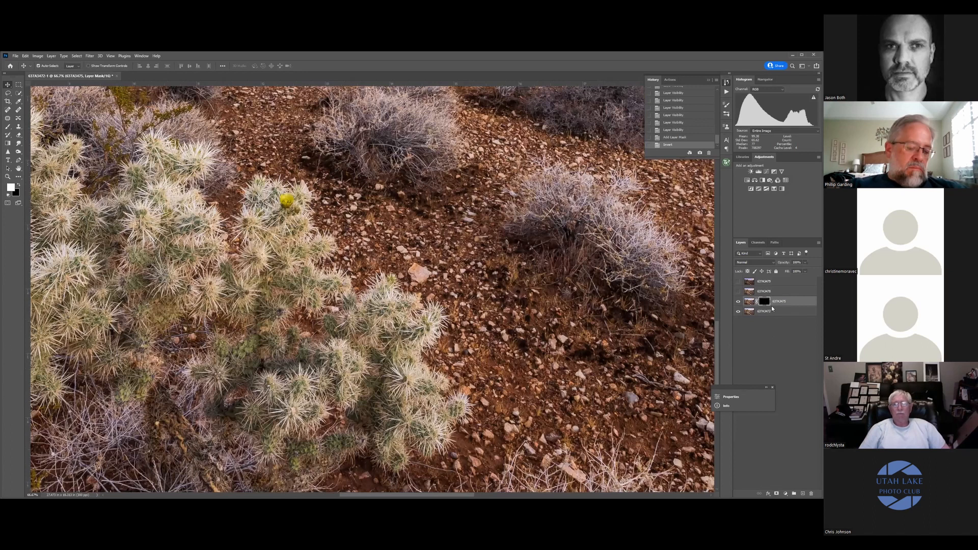
pyautogui.rightClick(755, 301)
pyautogui.click(762, 306)
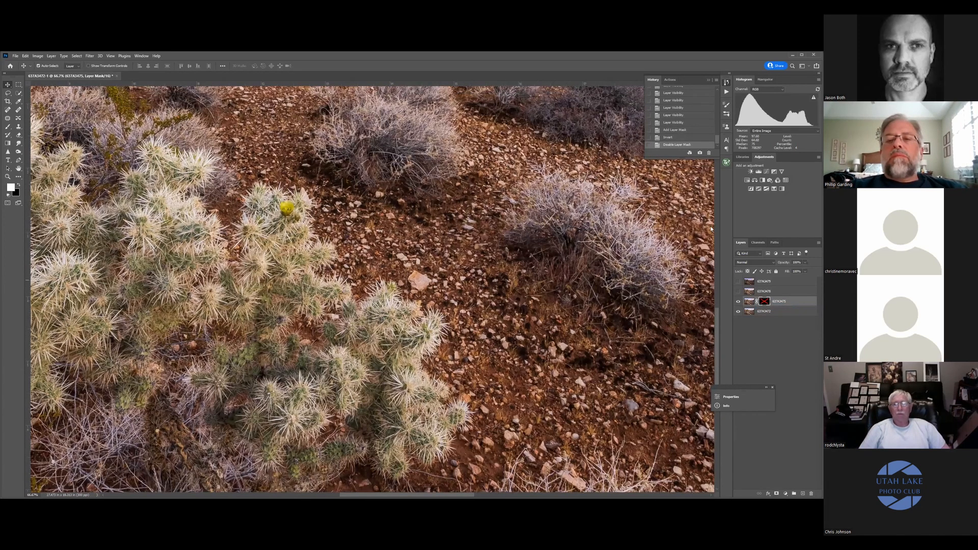
# - Compare 637A3475 with the layer beneath around the Joshua tree at 100% by toggling its visibility, and re-enable its mask
pyautogui.scroll(1, 467, 497)
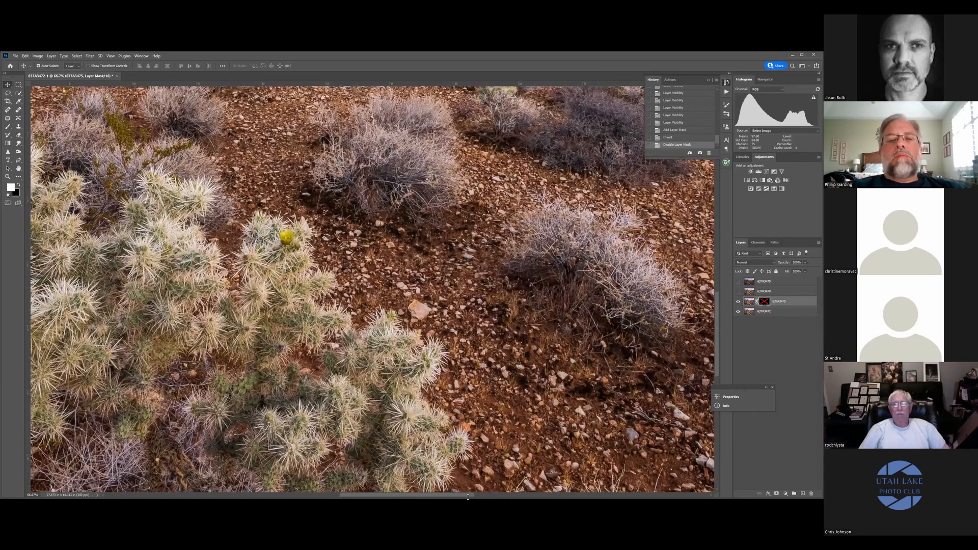
pyautogui.scroll(9, 442, 407)
pyautogui.scroll(-1, 437, 379)
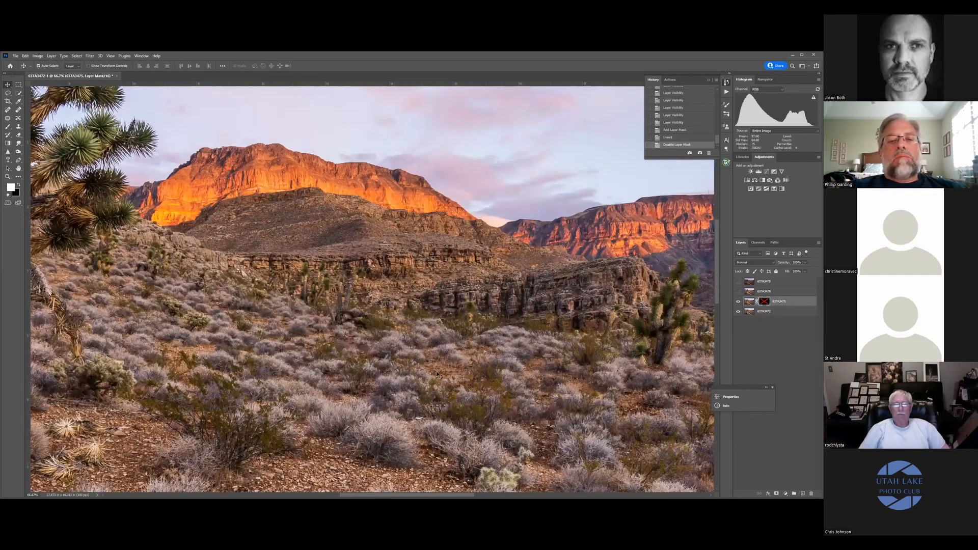
pyautogui.hscroll(-10, 437, 375)
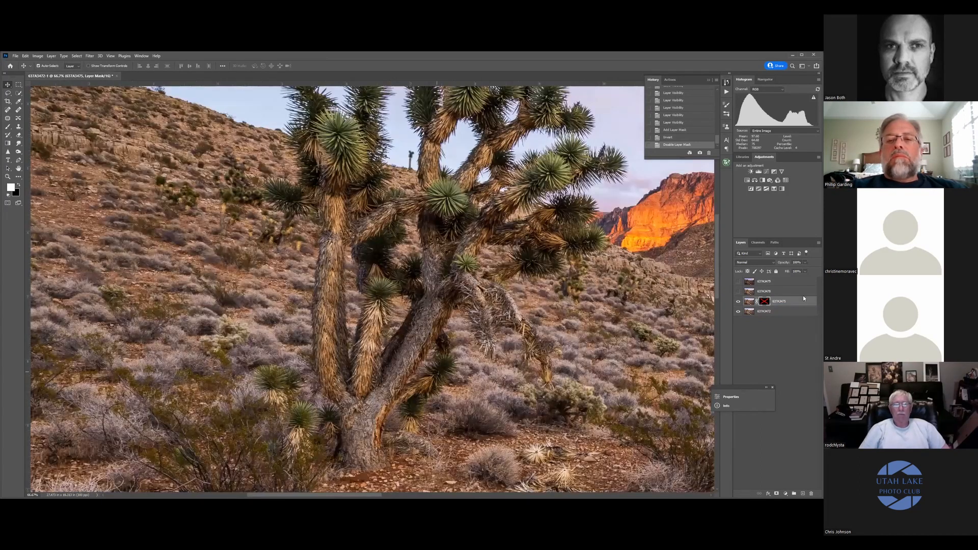
pyautogui.hotkey('ctrl', '1')
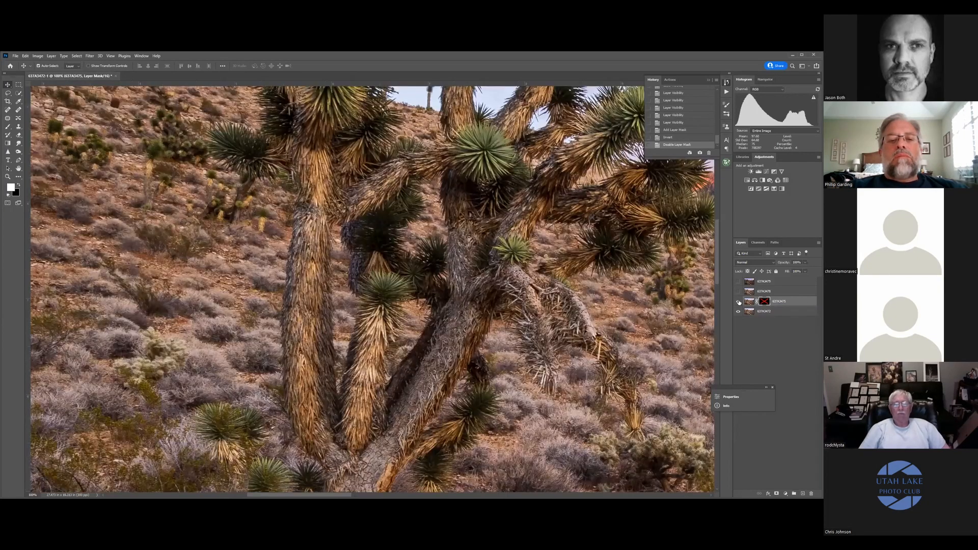
pyautogui.click(739, 302)
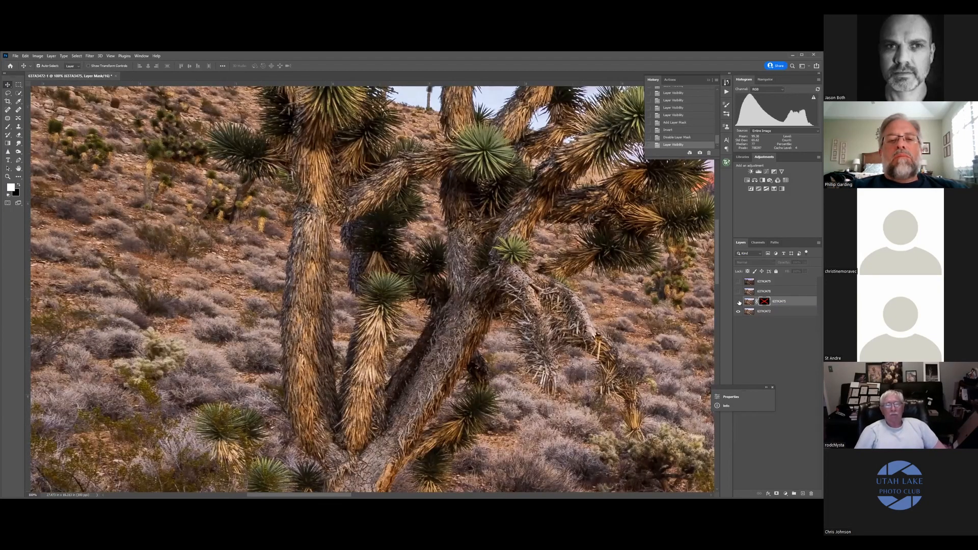
pyautogui.click(738, 302)
pyautogui.click(738, 302)
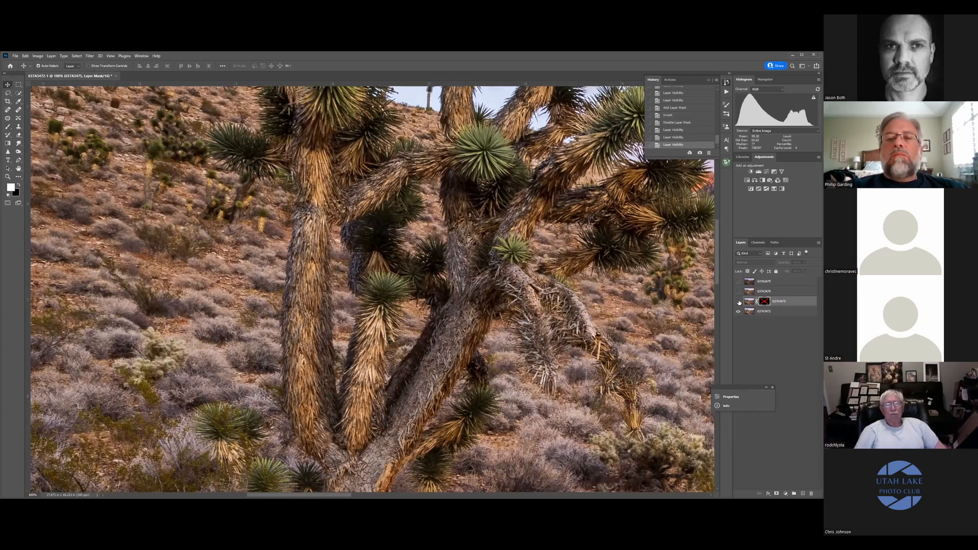
pyautogui.click(738, 302)
pyautogui.click(739, 302)
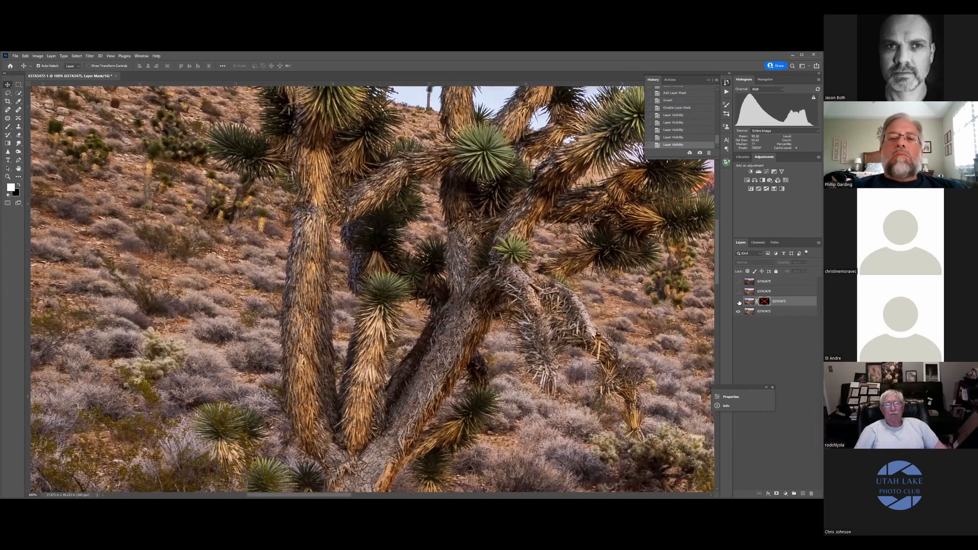
pyautogui.keyDown('shift'); pyautogui.click(764, 301); pyautogui.keyUp('shift')
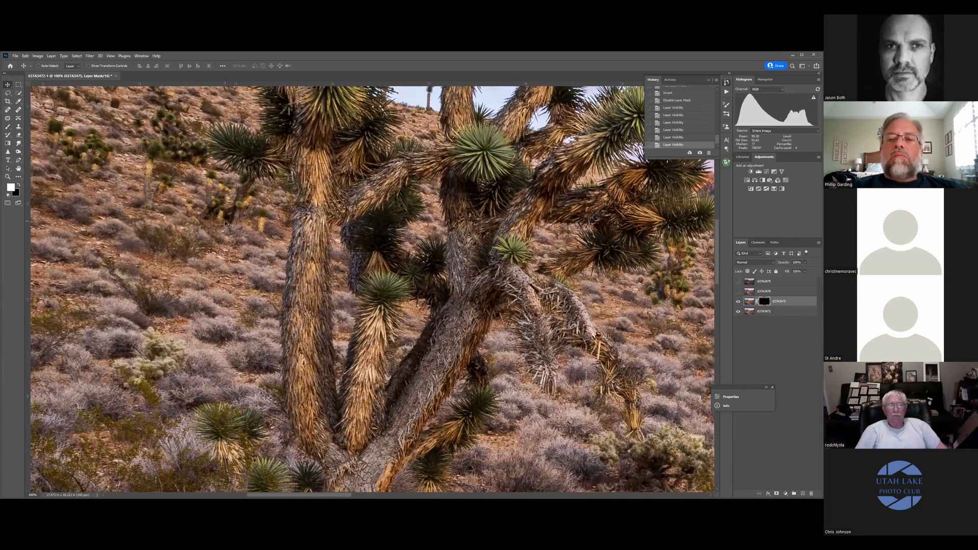
# - Paint white across the desert midground on layer 637A3475's mask with an enlarged brush at 100% opacity
pyautogui.hotkey('ctrl', '-')
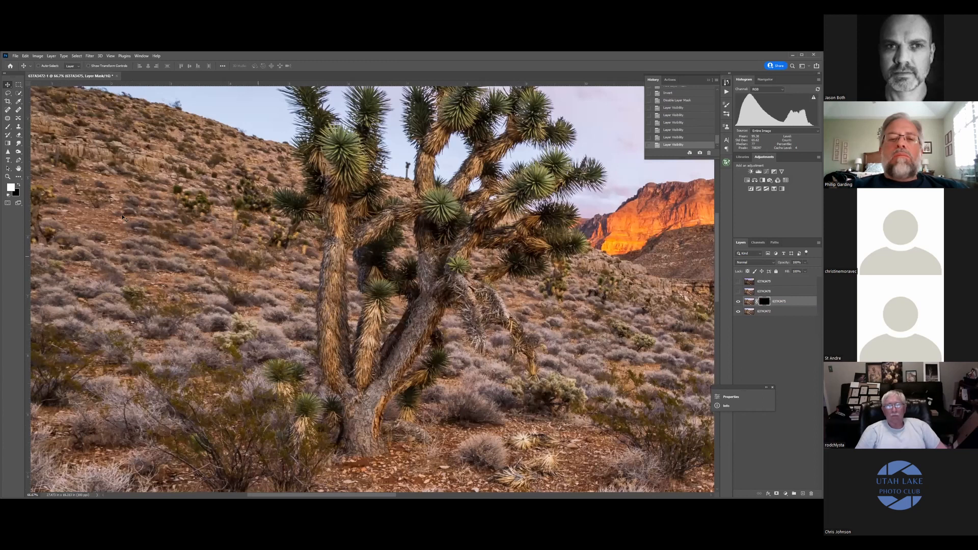
pyautogui.hotkey('ctrl', '-')
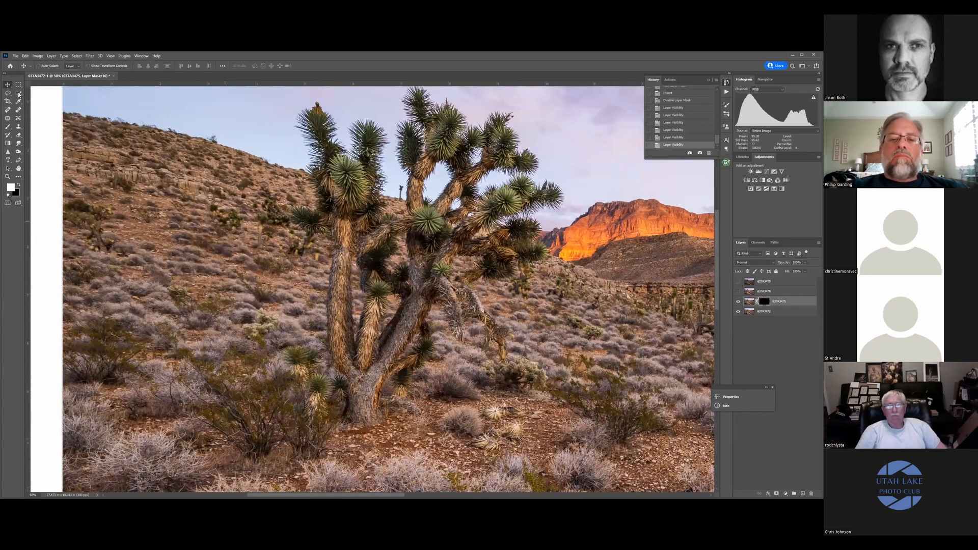
pyautogui.hotkey('ctrl', '-')
pyautogui.hotkey('ctrl', '-')
pyautogui.hotkey('ctrl', '-')
pyautogui.click(7, 128)
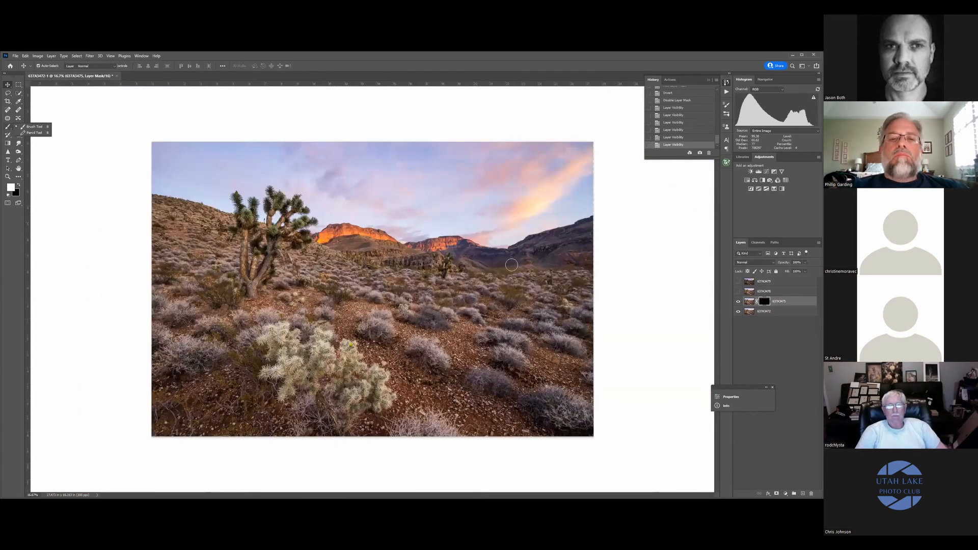
pyautogui.click(149, 68)
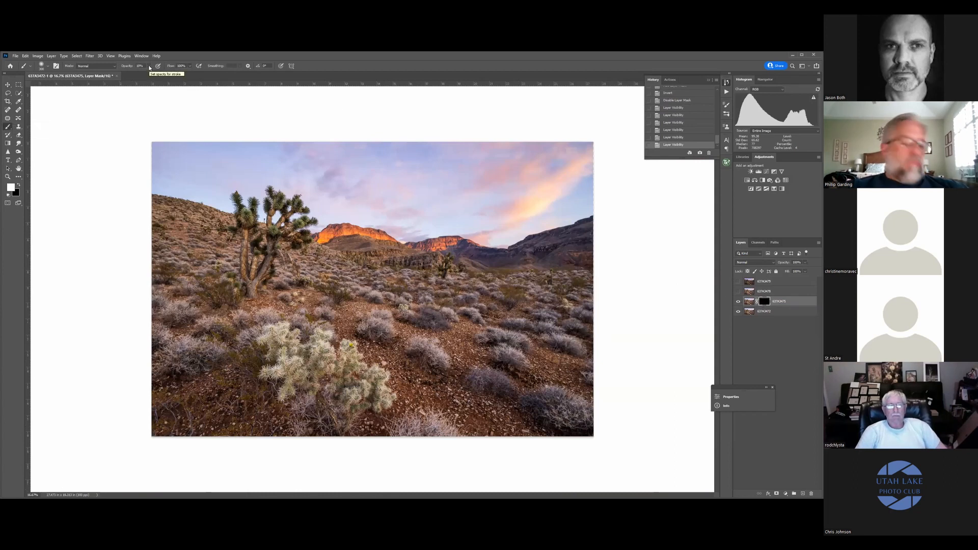
pyautogui.press('0')
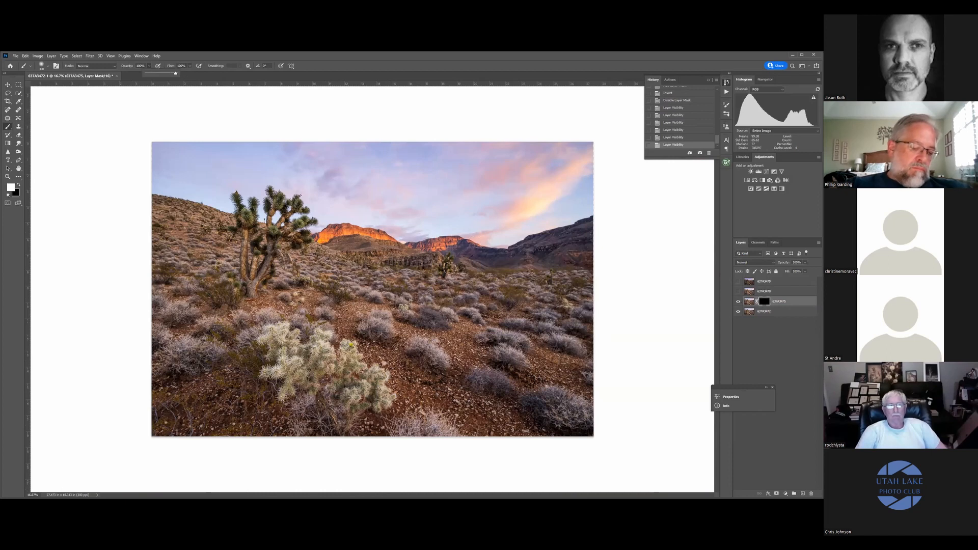
pyautogui.press(']')
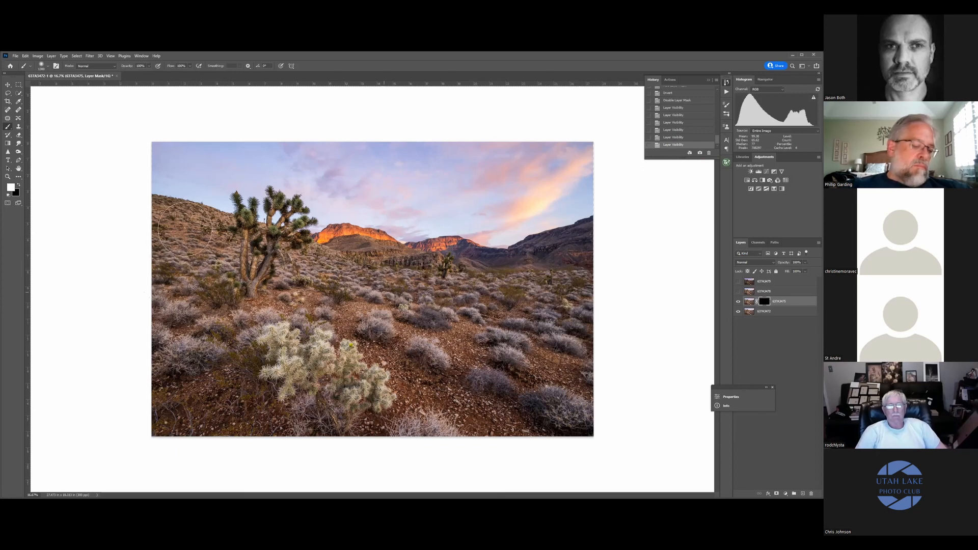
pyautogui.moveTo(564, 287); pyautogui.dragTo(618, 295)
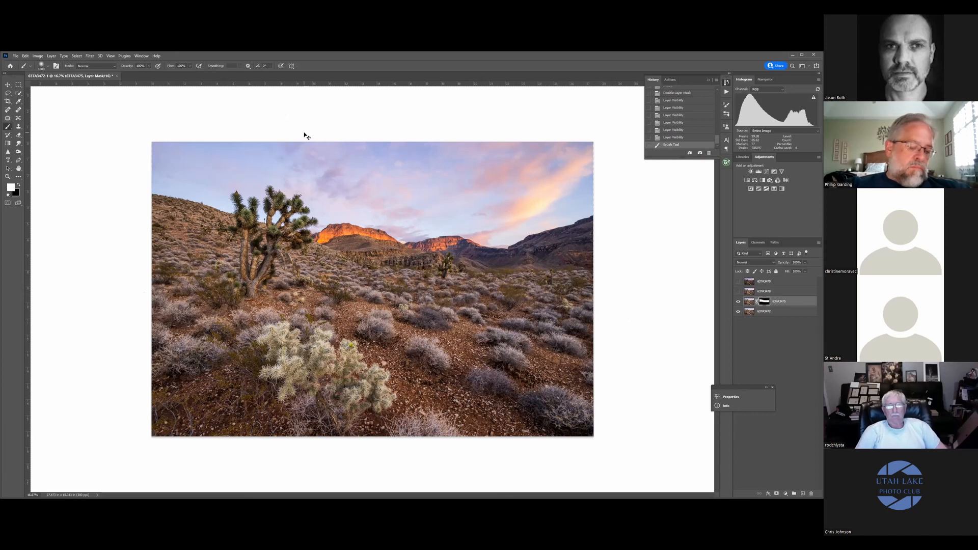
# - Refine layer 637A3475's mask at 100% zoom, painting white over the gravel and shrubs beside and beyond the foreground cactus
pyautogui.hotkey('ctrl', '+')
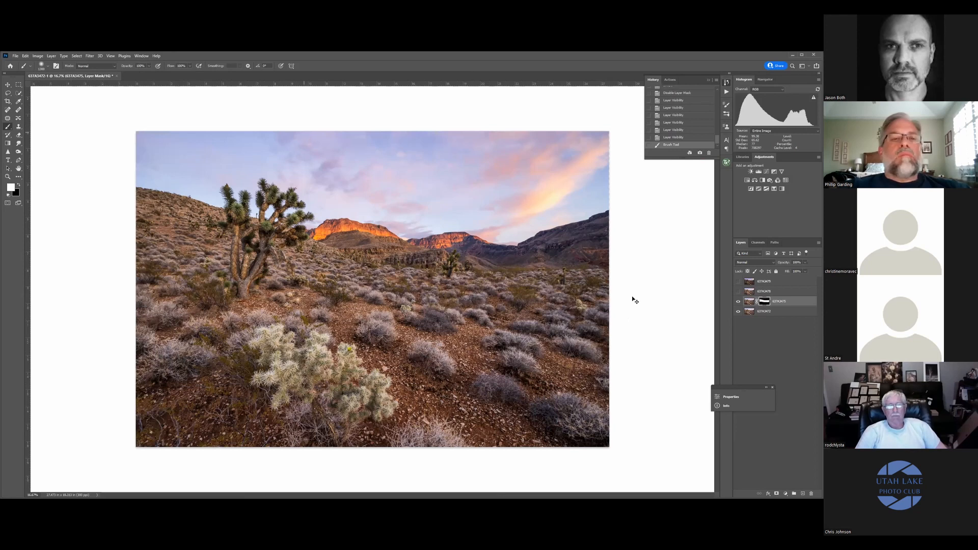
pyautogui.hotkey('ctrl', '+')
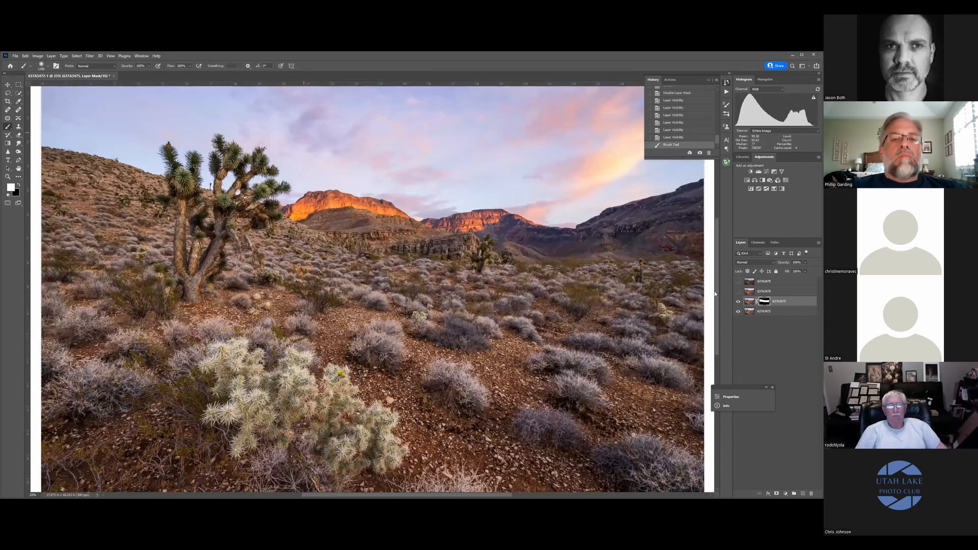
pyautogui.hotkey('ctrl', '1')
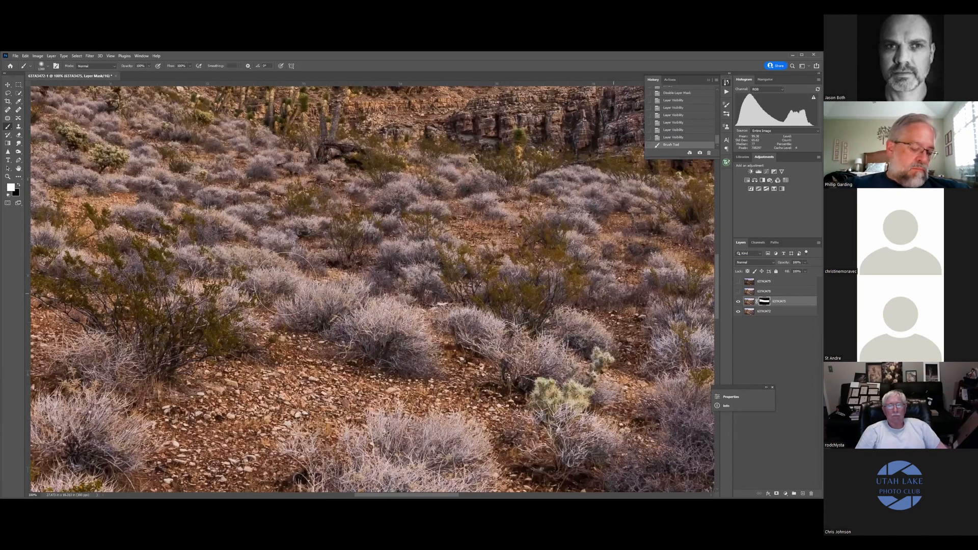
pyautogui.scroll(-3, 410, 218)
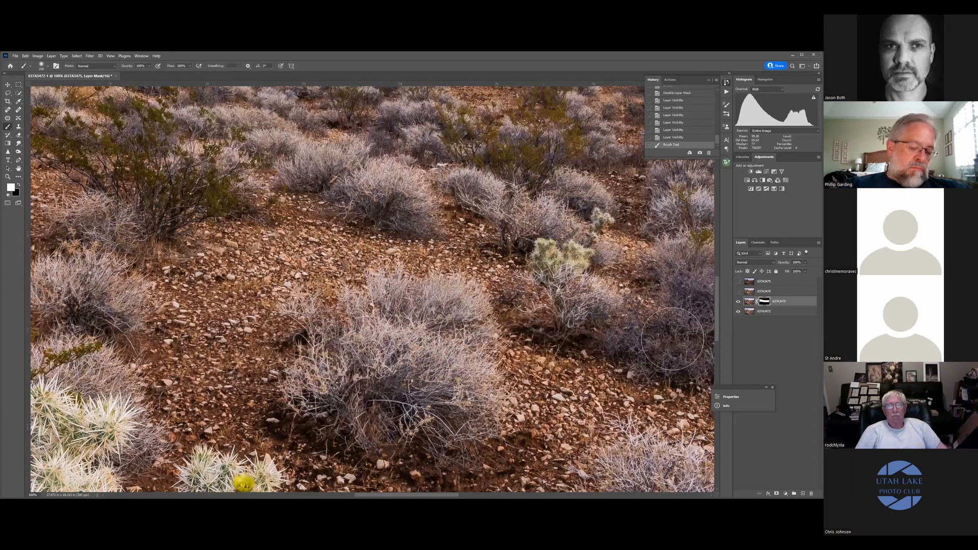
pyautogui.scroll(-1, 500, 487)
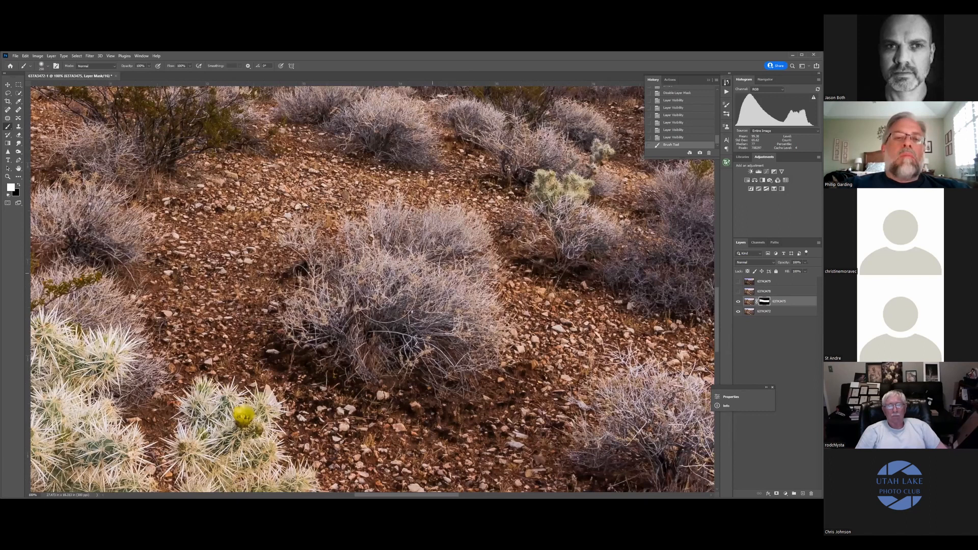
pyautogui.moveTo(160, 374)
pyautogui.mouseDown()
pyautogui.moveTo(221, 349)
pyautogui.moveTo(234, 514)
pyautogui.moveTo(292, 410)
pyautogui.mouseUp()
pyautogui.hotkey('ctrl', 'pagedown')
pyautogui.moveTo(385, 291)
pyautogui.mouseDown()
pyautogui.moveTo(319, 439)
pyautogui.moveTo(422, 412)
pyautogui.moveTo(561, 413)
pyautogui.moveTo(685, 457)
pyautogui.mouseUp()
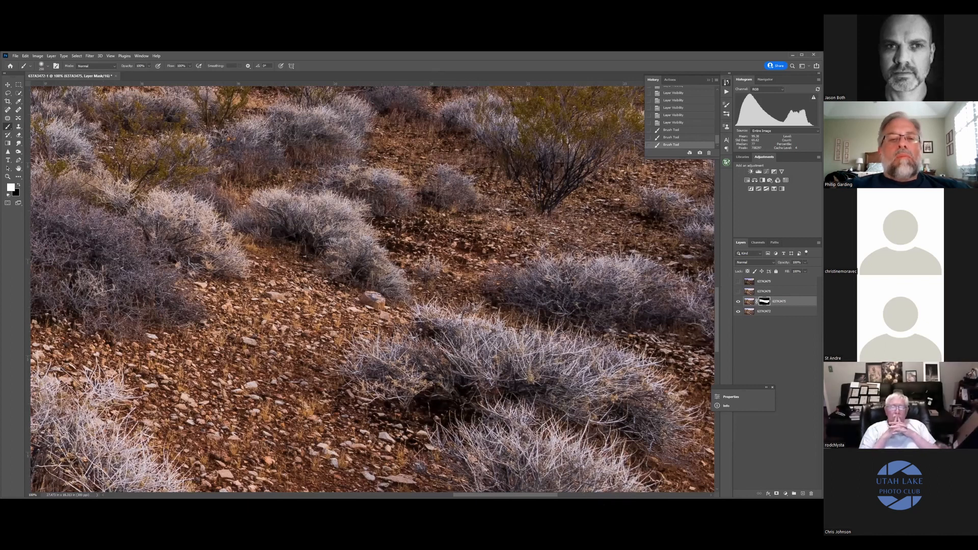
# - Continue painting white on 637A3475's mask over the shrubs and gravel toward the image's right edge
pyautogui.hscroll(5, 358, 232)
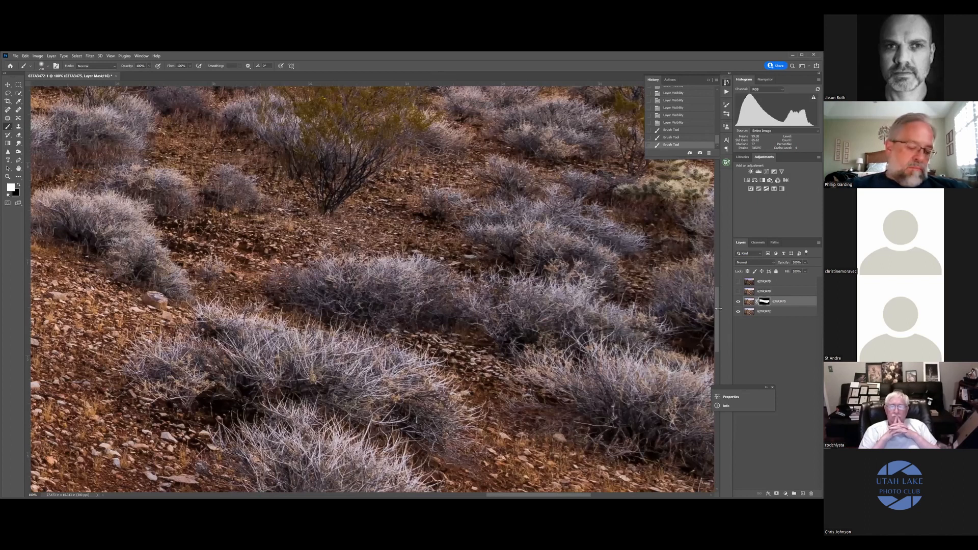
pyautogui.hscroll(5, 716, 334)
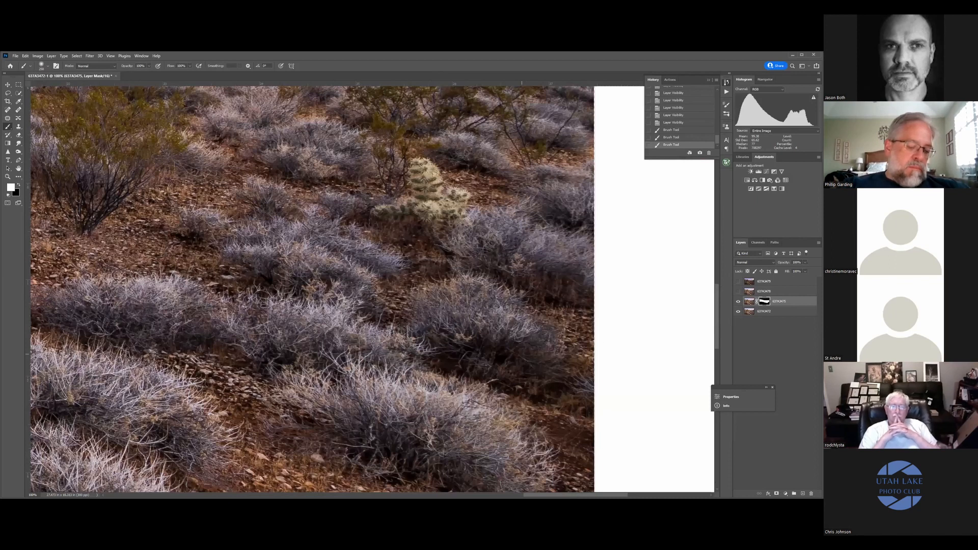
pyautogui.click(586, 413)
pyautogui.scroll(-5, 586, 411)
pyautogui.moveTo(587, 410); pyautogui.dragTo(525, 438)
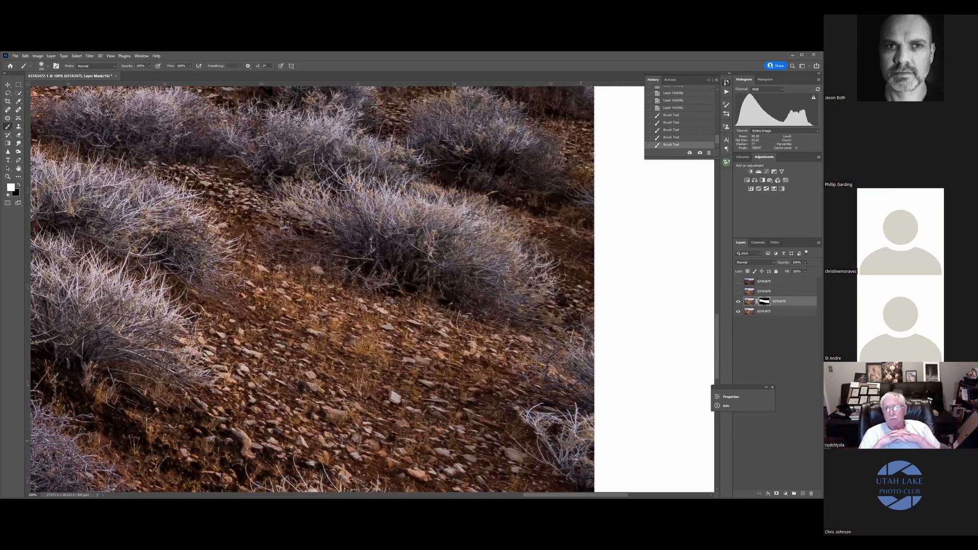
pyautogui.moveTo(219, 192); pyautogui.dragTo(290, 206)
pyautogui.press('pagedown')
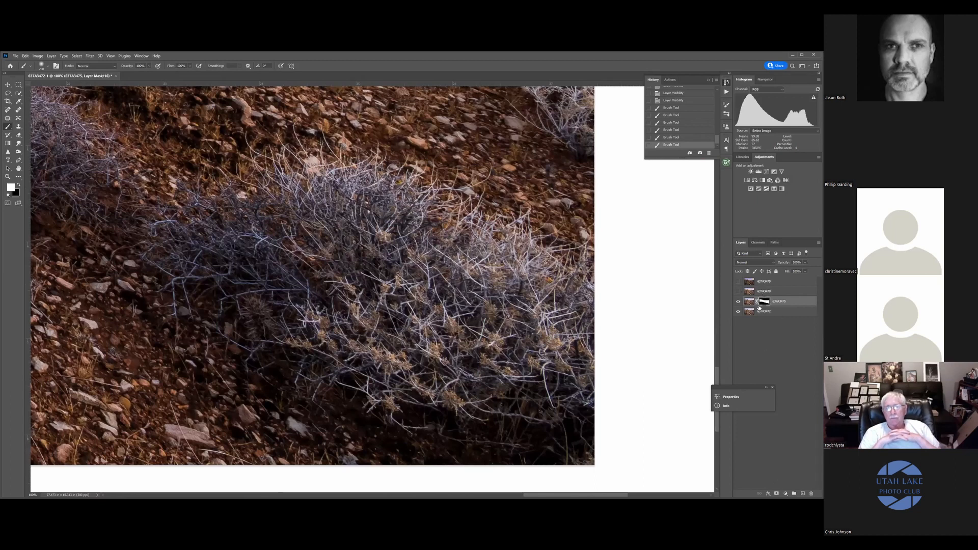
# - Give layer 637A3478 an inverted black mask and paint white over the dark mountainside at the image's right edge
pyautogui.press('pageup')
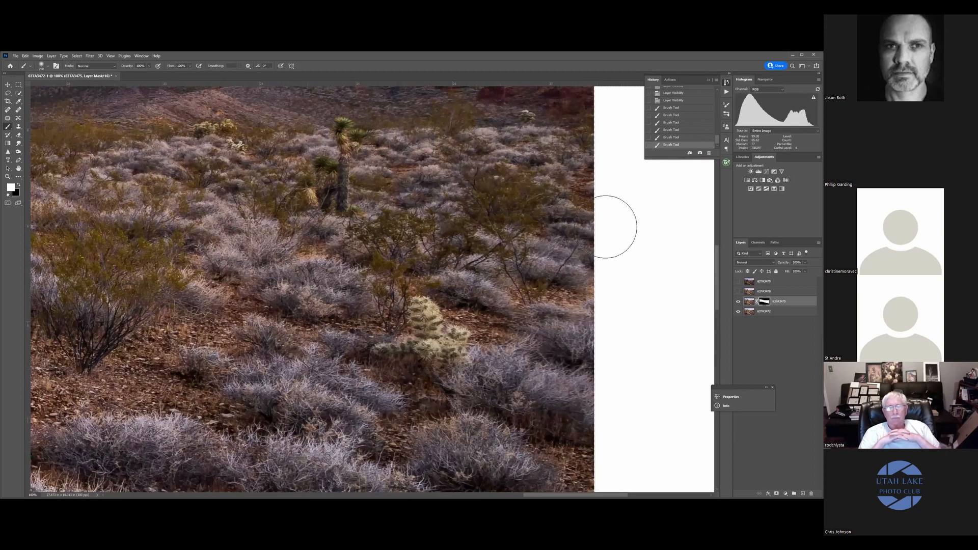
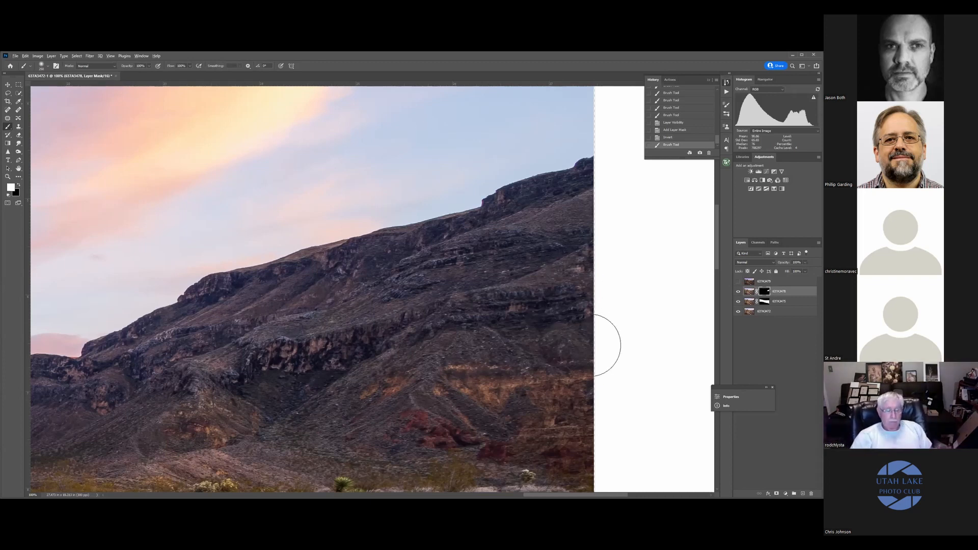
pyautogui.scroll(-2, 588, 148)
pyautogui.moveTo(620, 345); pyautogui.dragTo(586, 413)
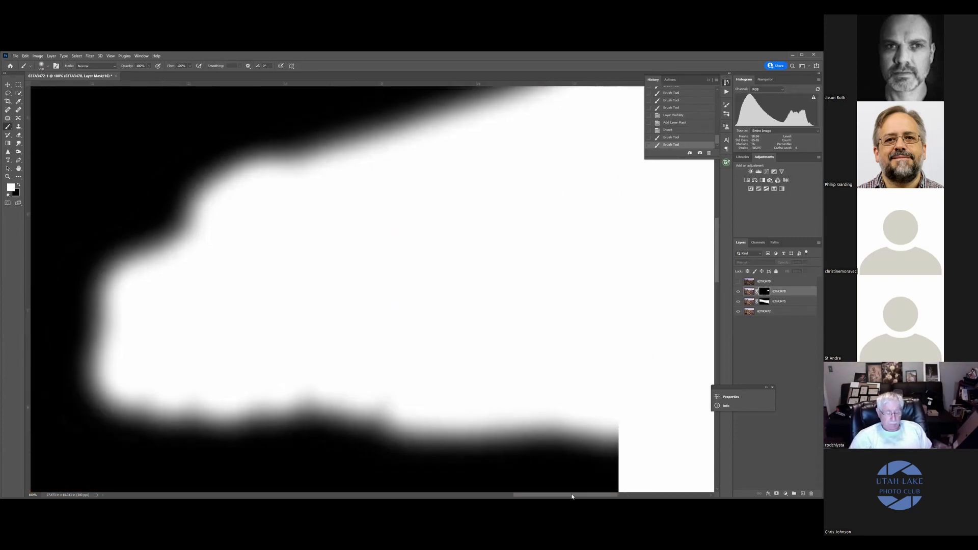
# - View layer 637A3478's mask on its own to examine the painted coverage, and return to the image
pyautogui.moveTo(571, 496); pyautogui.dragTo(539, 496)
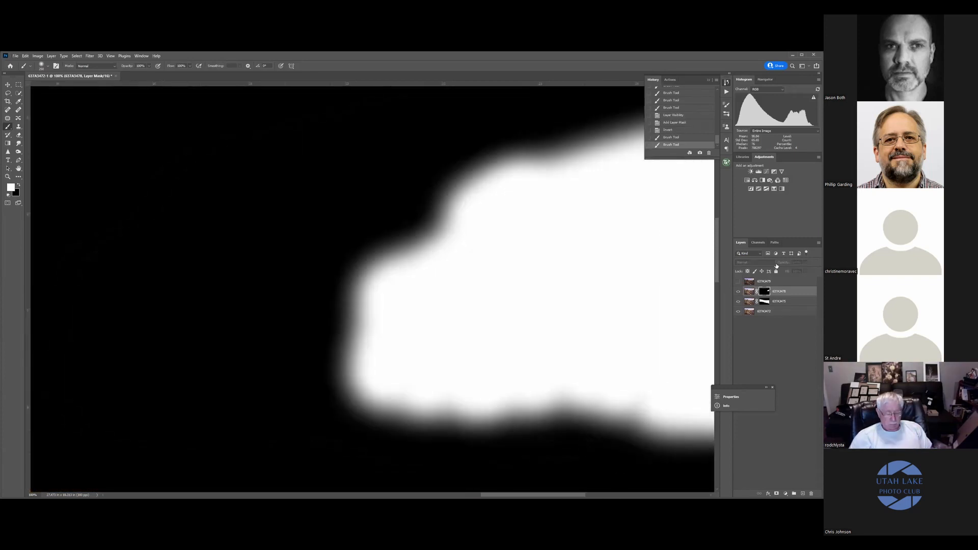
pyautogui.click(748, 291)
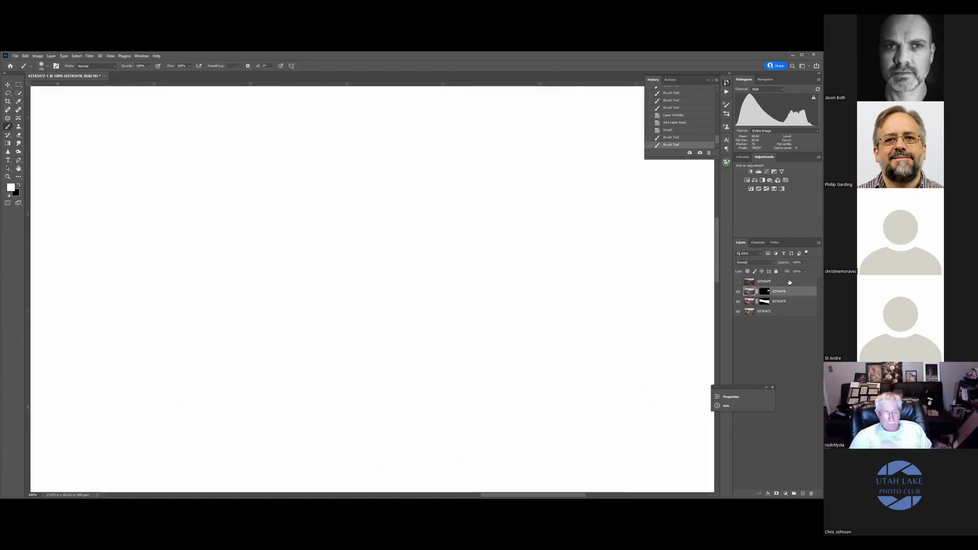
pyautogui.keyDown('alt'); pyautogui.click(764, 292); pyautogui.keyUp('alt')
# - Extend the white painting on 637A3478's mask across the shadowed valley slopes and the distant red cliffs
pyautogui.moveTo(579, 197); pyautogui.dragTo(396, 243)
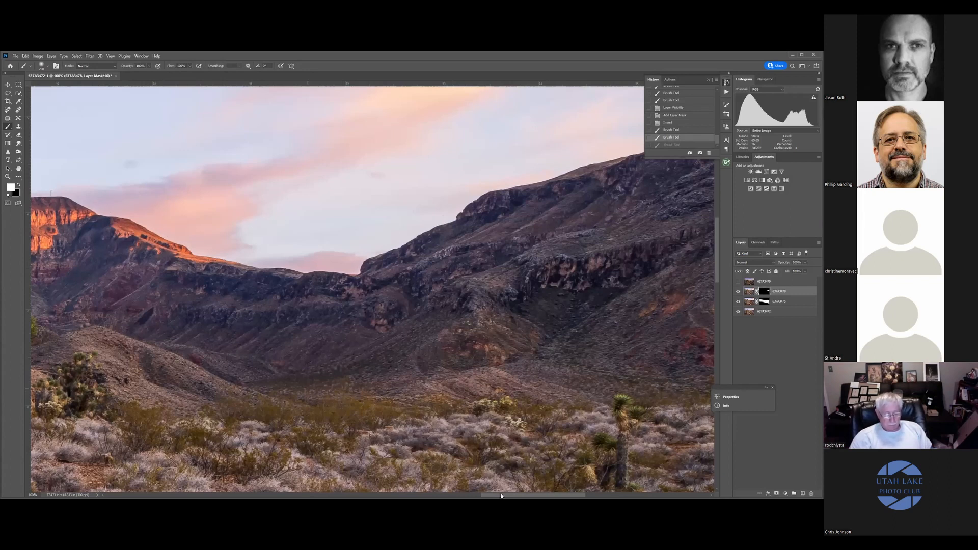
pyautogui.click(666, 300)
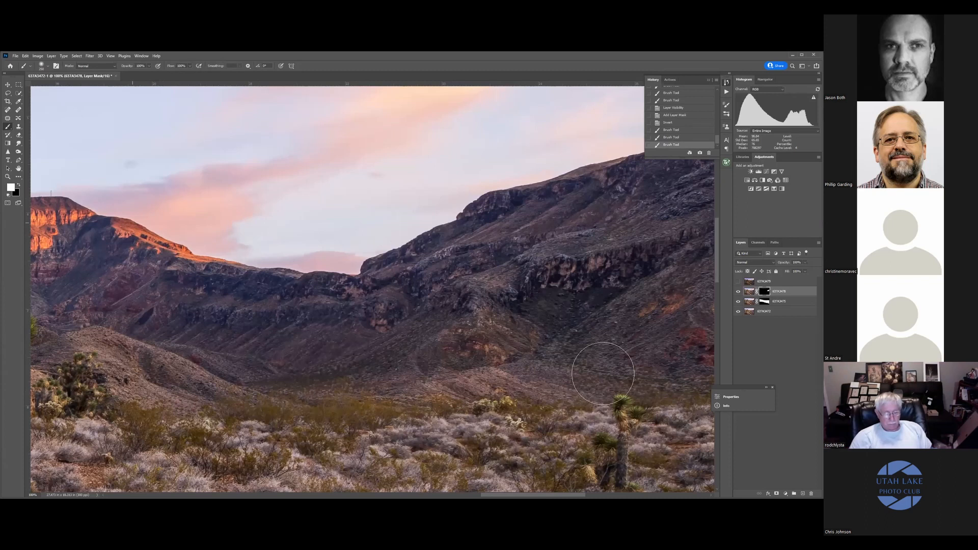
pyautogui.hscroll(-5, 345, 278)
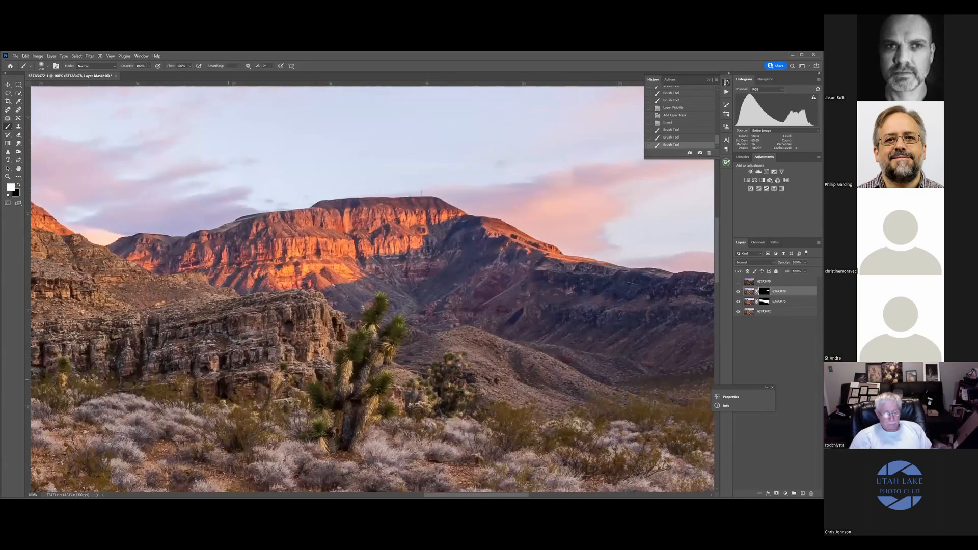
pyautogui.click(520, 491)
pyautogui.hscroll(-5, 85, 324)
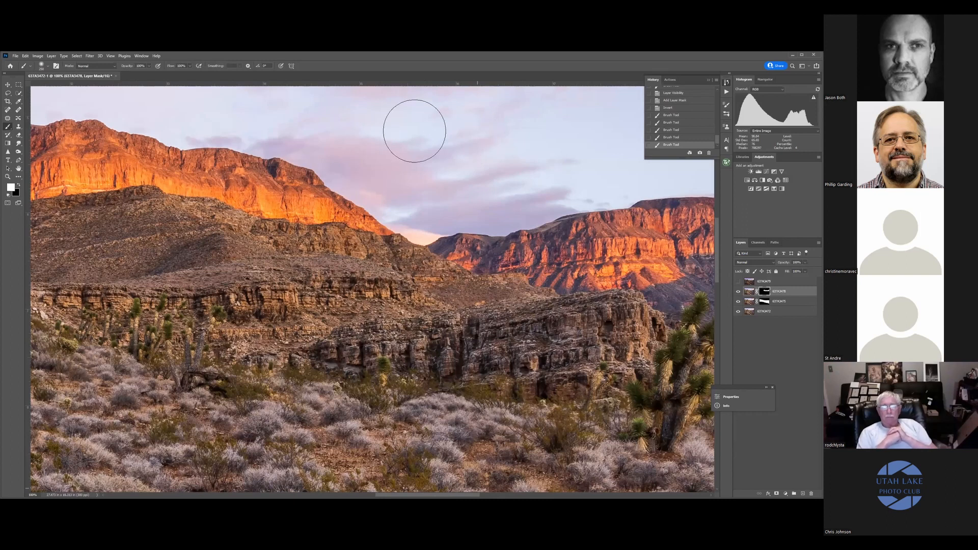
# - Paint white on 637A3478's mask over the large orange-lit mesa and the sky above it
pyautogui.hscroll(-5, 615, 244)
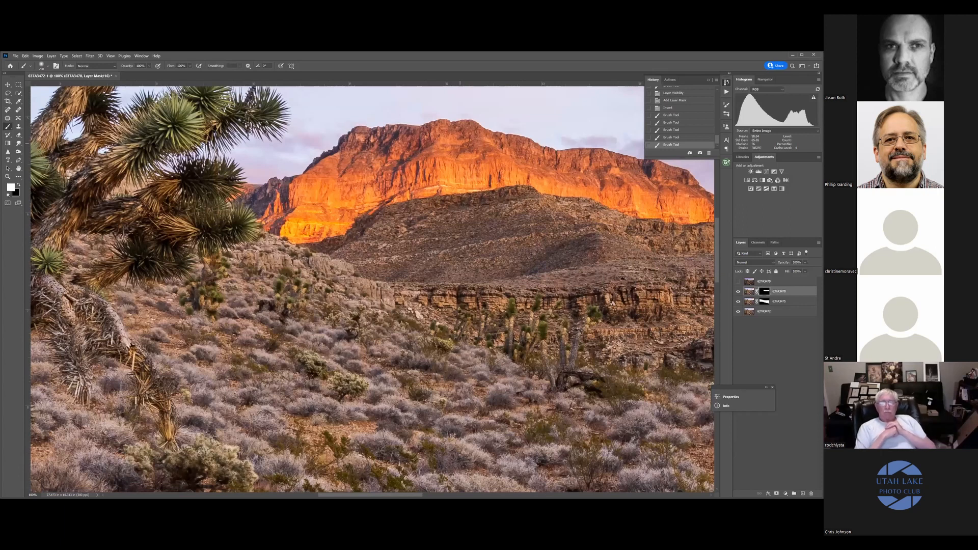
pyautogui.scroll(1, 519, 318)
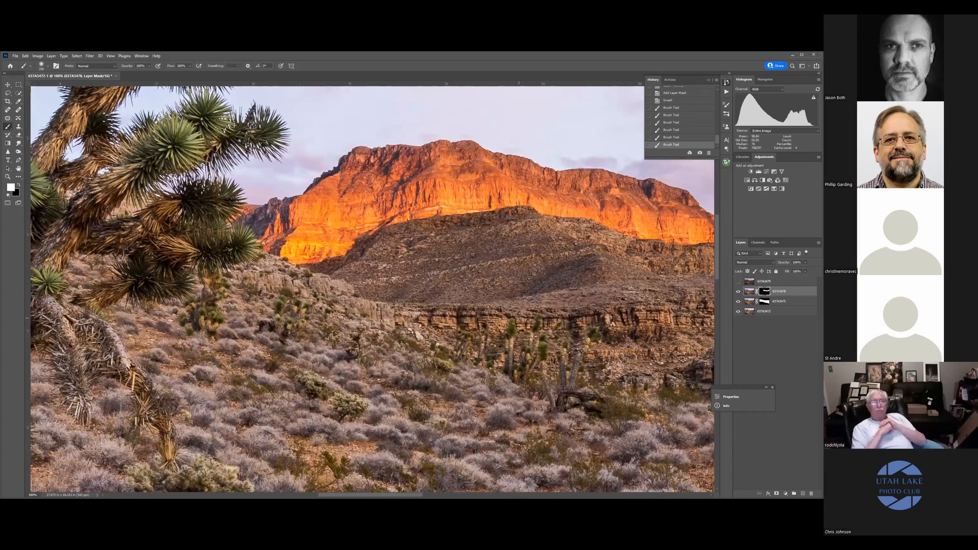
pyautogui.hotkey('ctrl', '-')
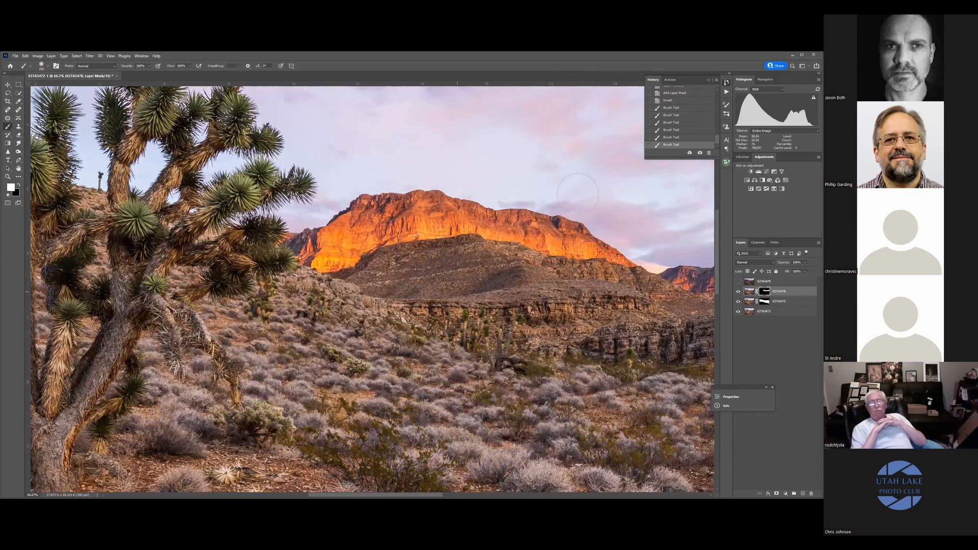
pyautogui.click(578, 194)
# - Paint white on 637A3478's mask along the hillside ridge behind the Joshua tree, and fit the whole image in view
pyautogui.hscroll(-5, 578, 194)
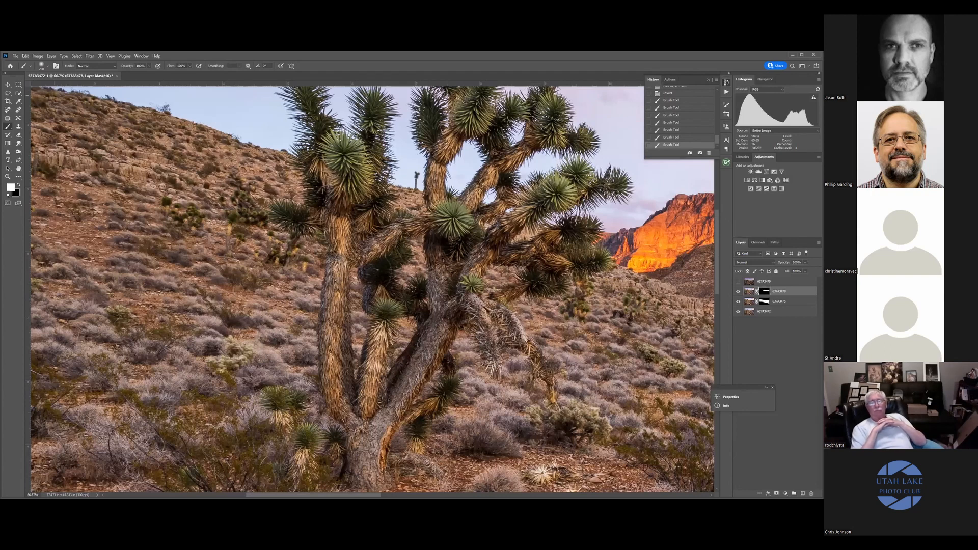
pyautogui.scroll(3, 290, 197)
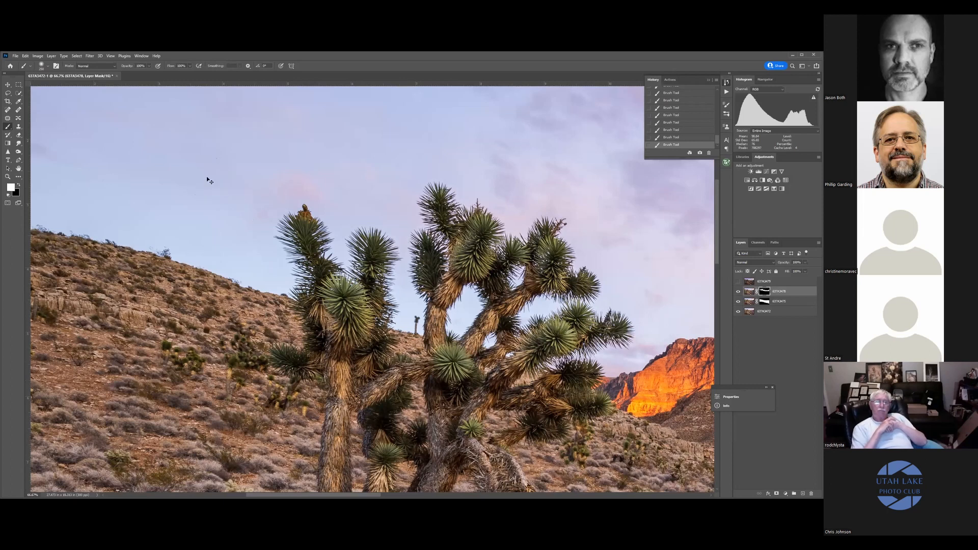
pyautogui.scroll(-3, 208, 179)
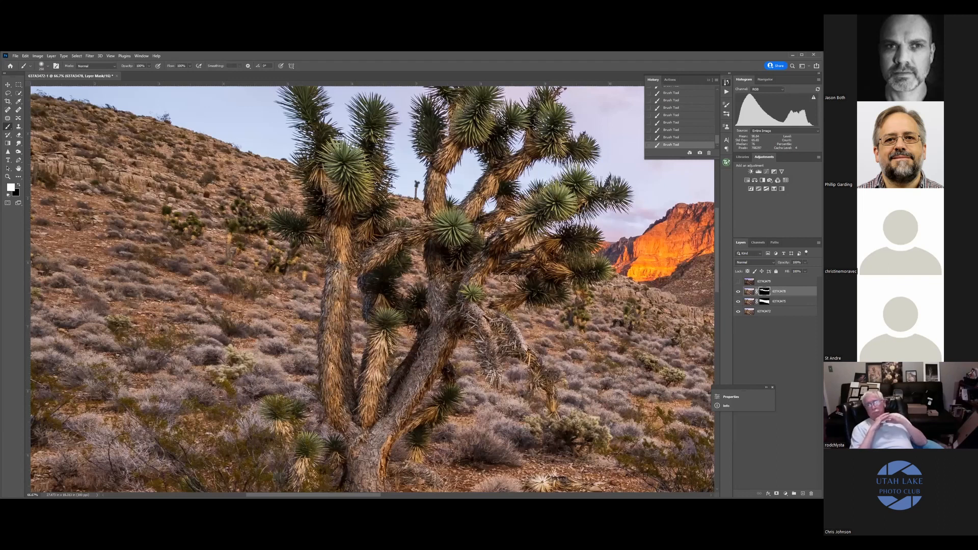
pyautogui.hotkey('ctrl', '0')
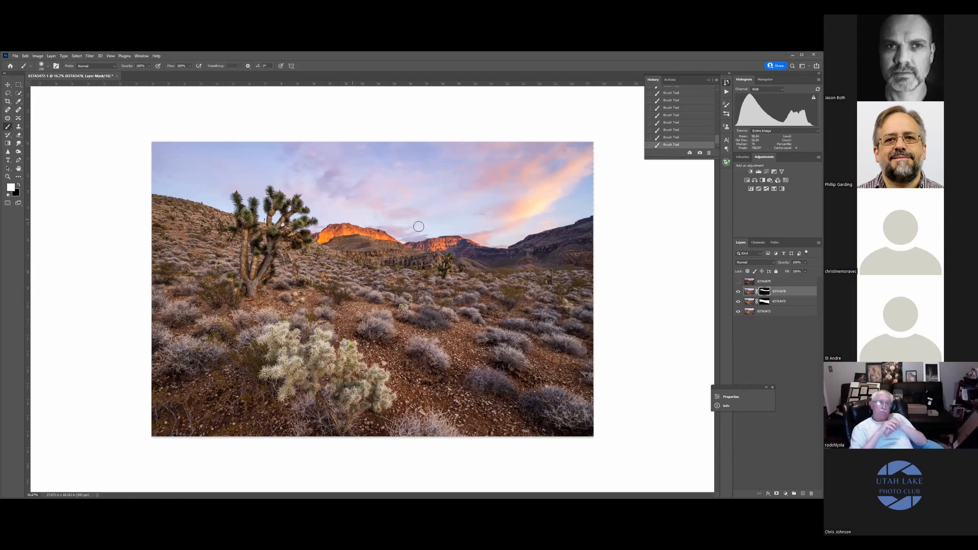
# - Show the top layer 637A3479 and select its sky, examining the selection's edge around the Joshua tree
pyautogui.click(738, 282)
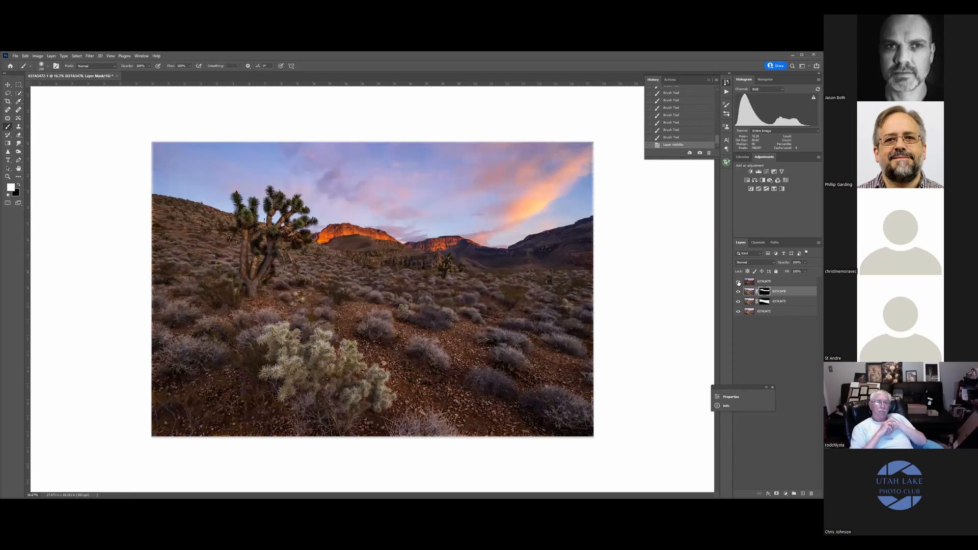
pyautogui.click(738, 283)
pyautogui.click(770, 283)
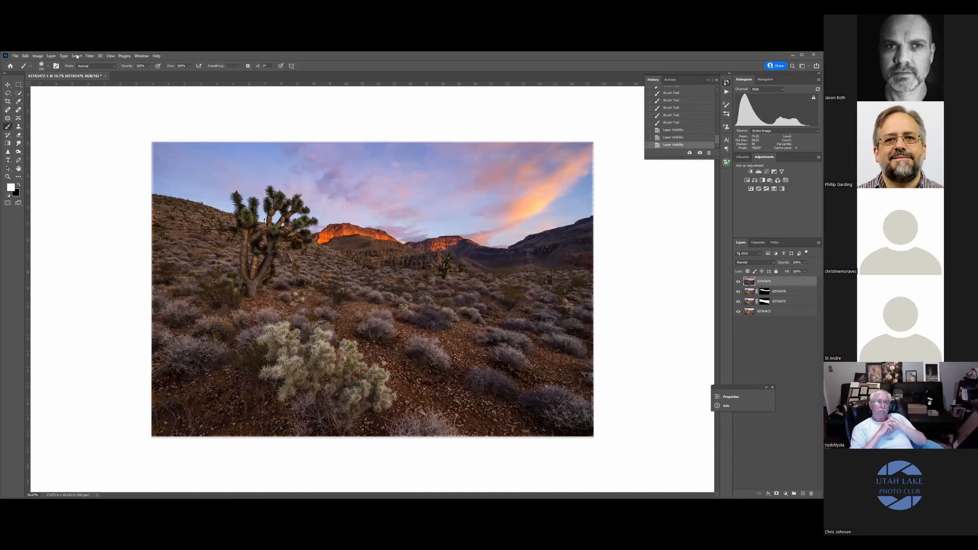
pyautogui.hotkey('alt', 's')
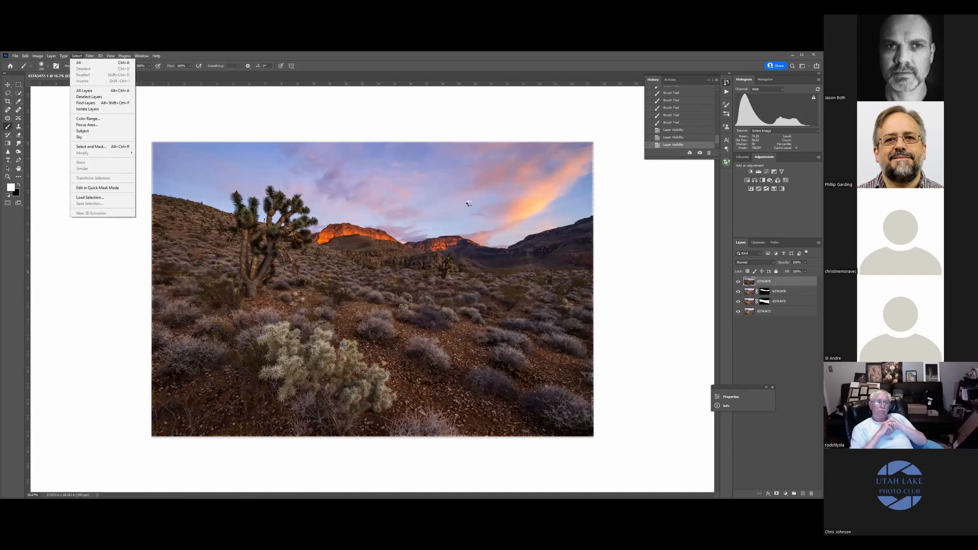
pyautogui.press('Escape')
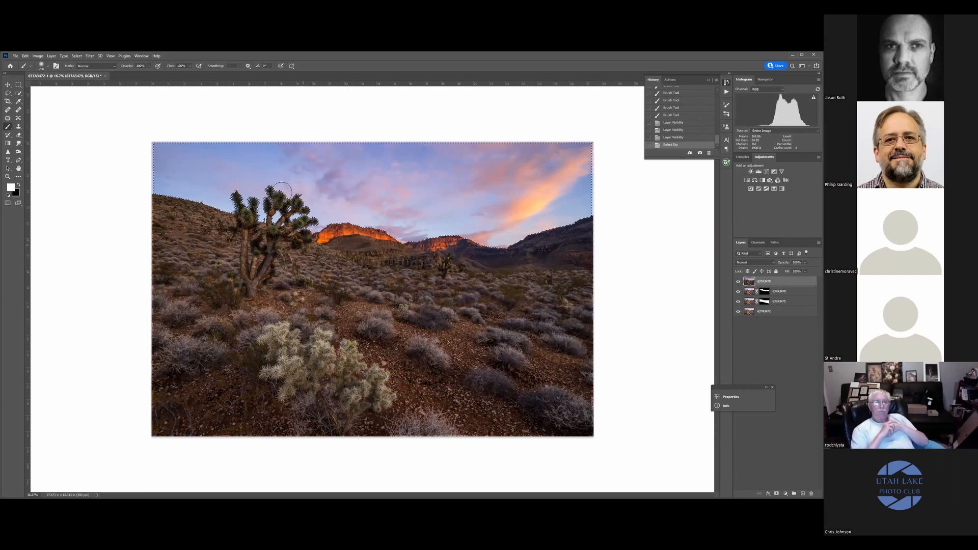
pyautogui.scroll(1, 281, 192)
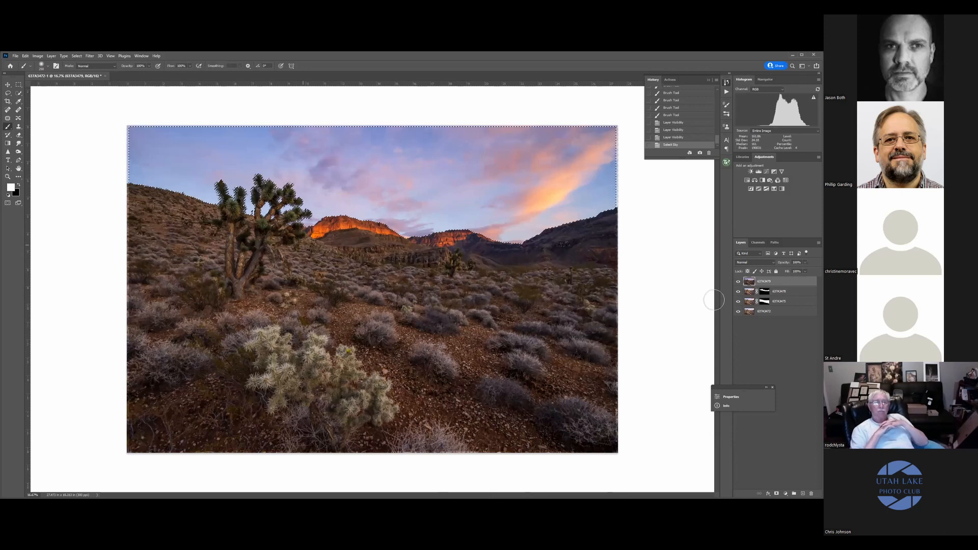
pyautogui.hotkey('ctrl', '+')
pyautogui.hotkey('ctrl', '+')
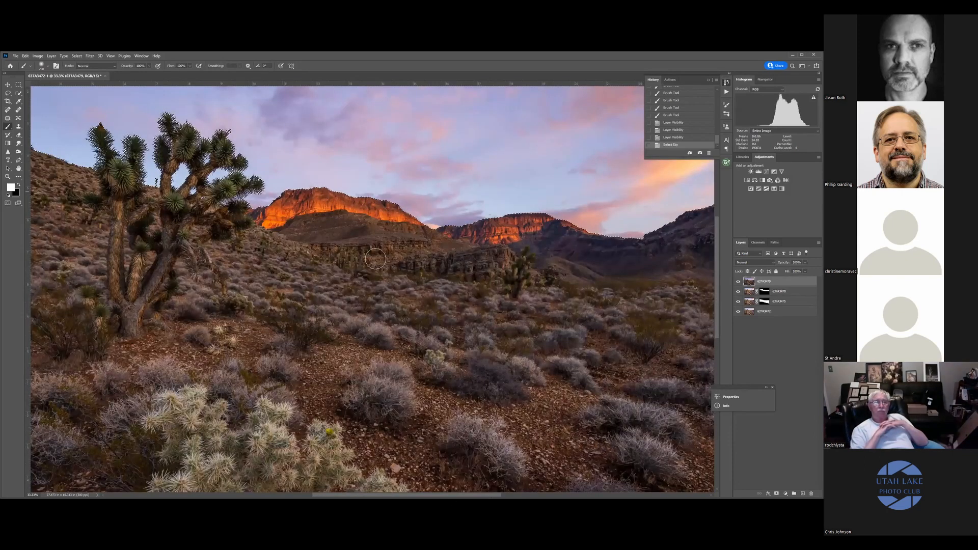
pyautogui.moveTo(87, 139); pyautogui.dragTo(239, 270)
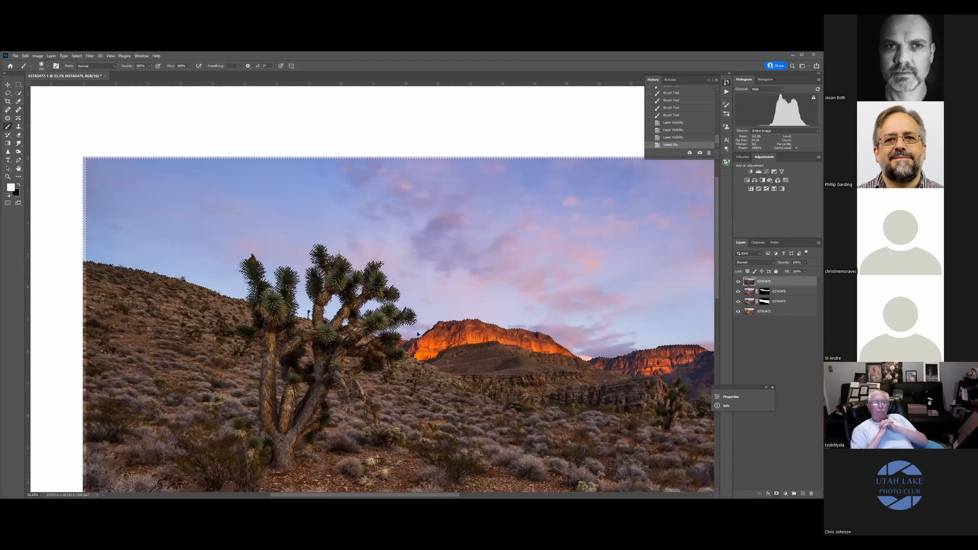
# - Add a layer mask from the sky selection to the top layer and inspect the blend around the Joshua tree and cliffs
pyautogui.hotkey('ctrl', 'm')
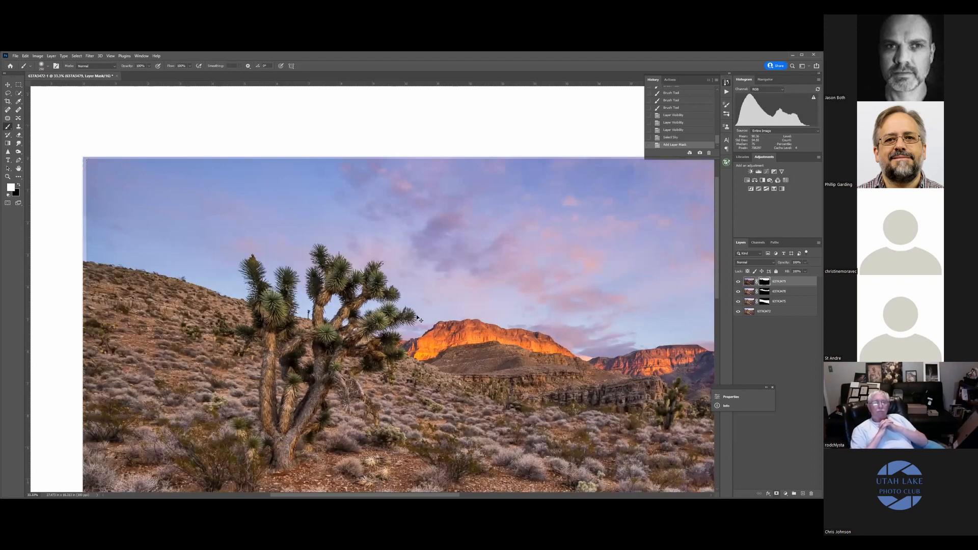
pyautogui.hotkey('ctrl', '+')
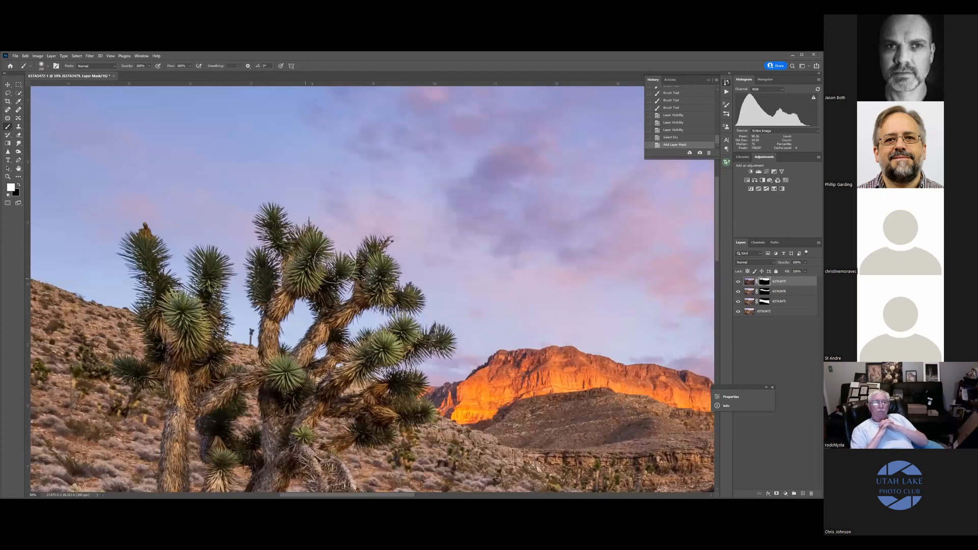
pyautogui.hotkey('ctrl', '+')
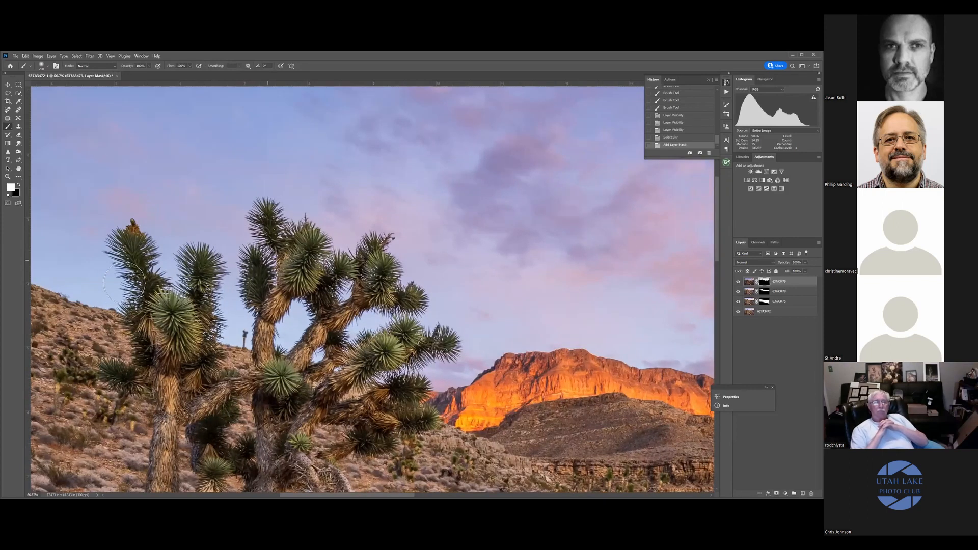
pyautogui.scroll(-1, 493, 386)
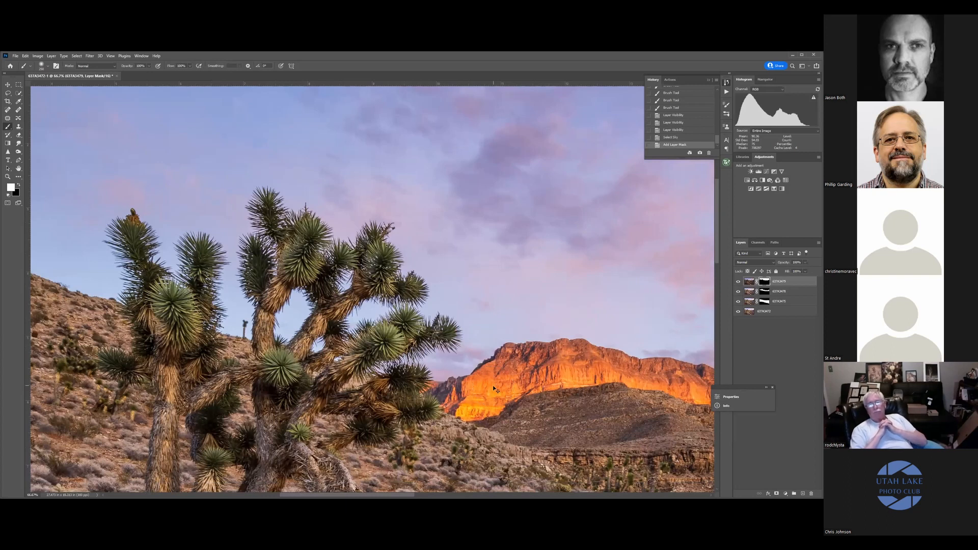
pyautogui.hotkey('ctrl', '-')
pyautogui.hotkey('ctrl', '-')
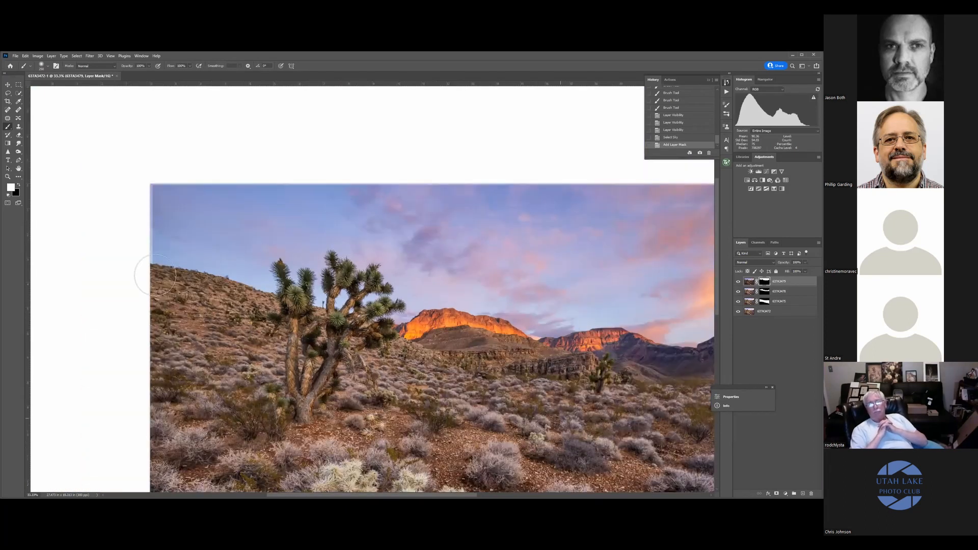
pyautogui.hotkey('ctrl', '+')
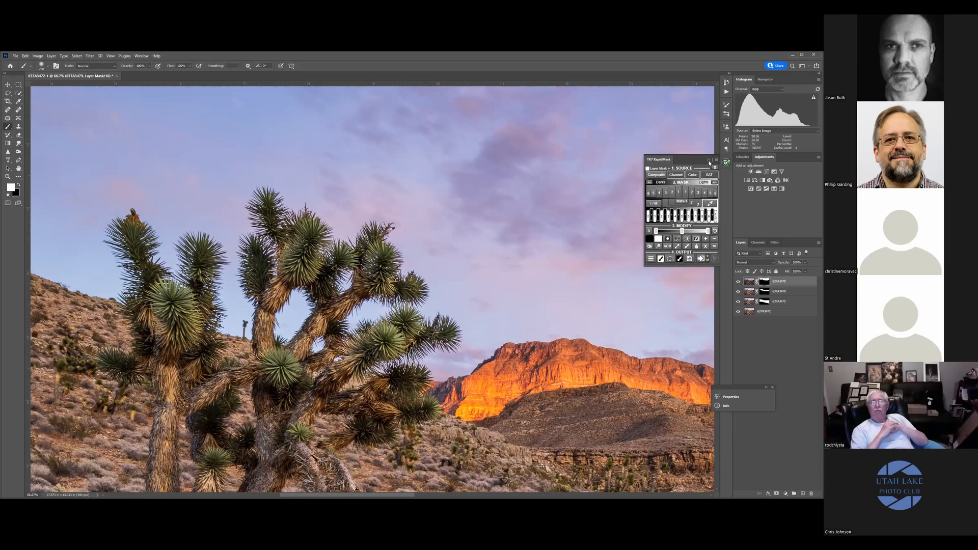
# - Set the histogram to the Luminosity channel and widen the panel column that holds it
pyautogui.click(777, 90)
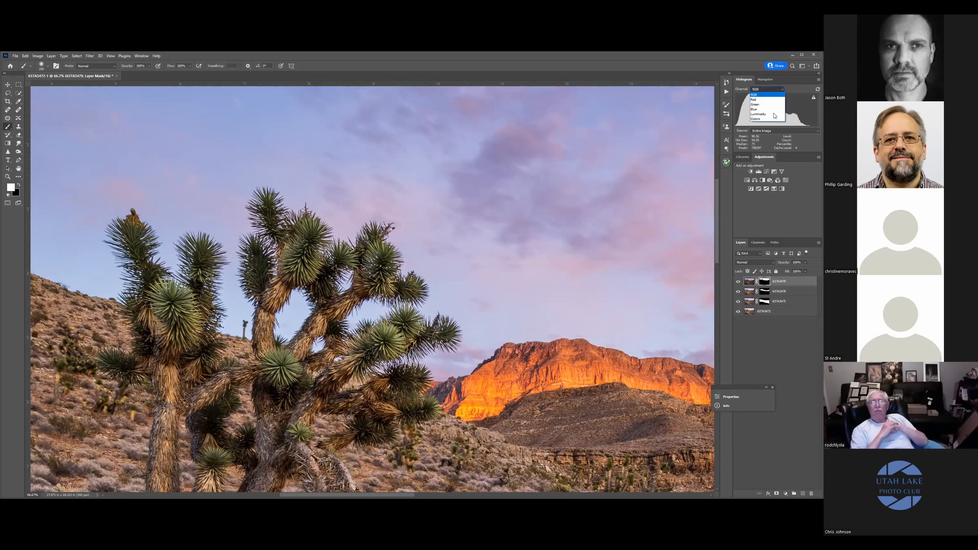
pyautogui.click(764, 120)
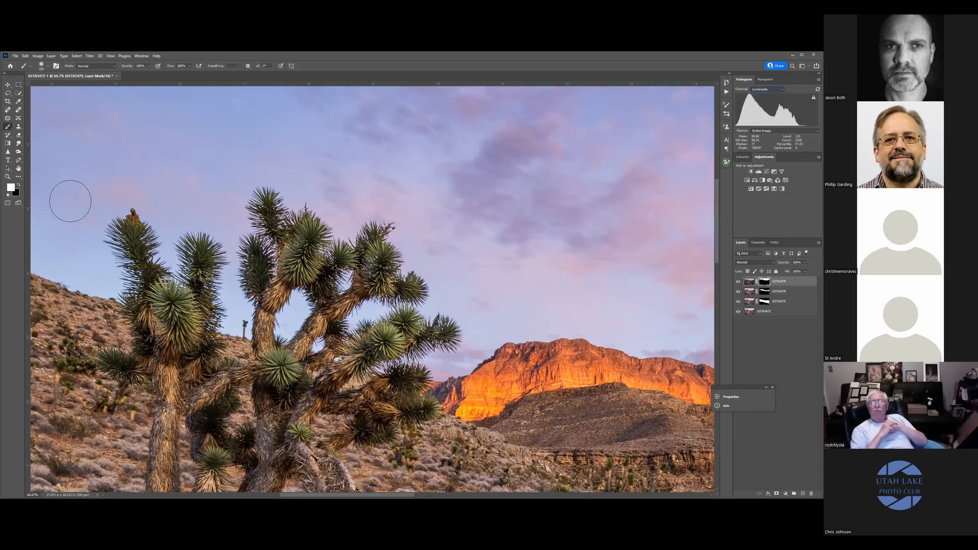
pyautogui.press('capslock')
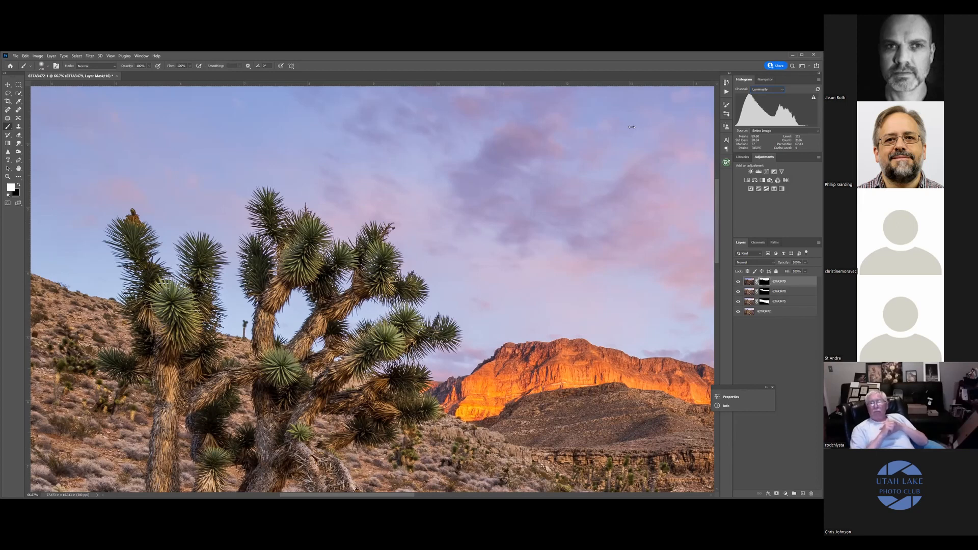
pyautogui.moveTo(632, 127); pyautogui.dragTo(568, 127)
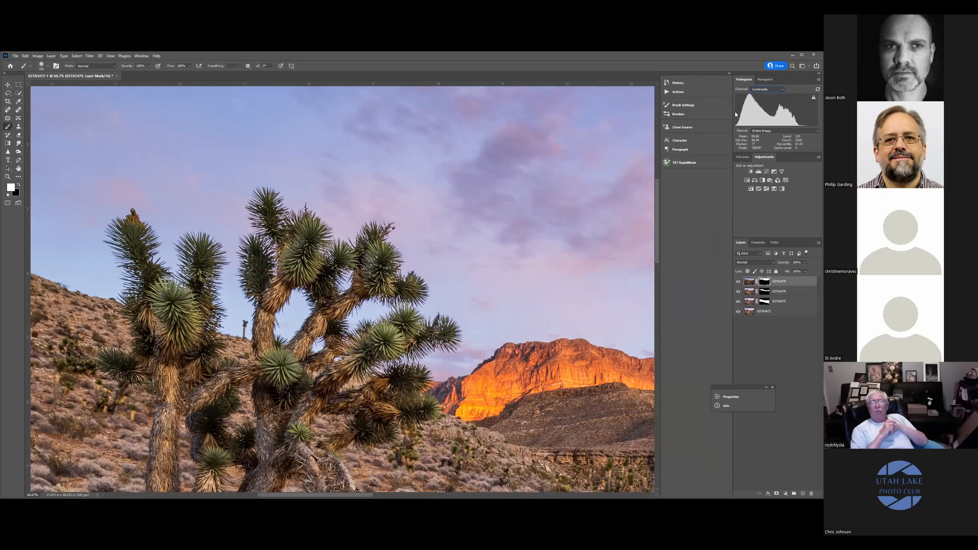
pyautogui.moveTo(733, 116); pyautogui.dragTo(687, 117)
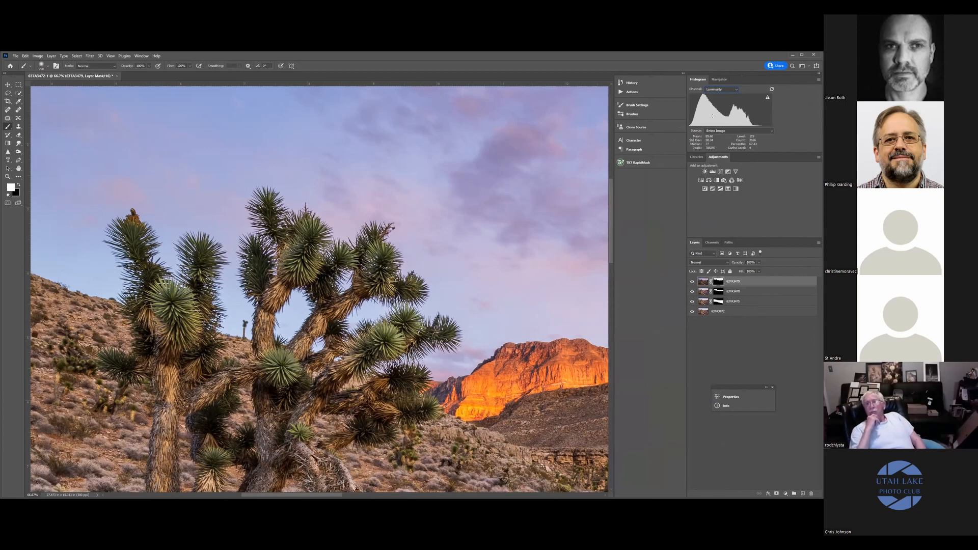
pyautogui.moveTo(704, 119); pyautogui.dragTo(683, 122)
pyautogui.moveTo(754, 120); pyautogui.dragTo(781, 126)
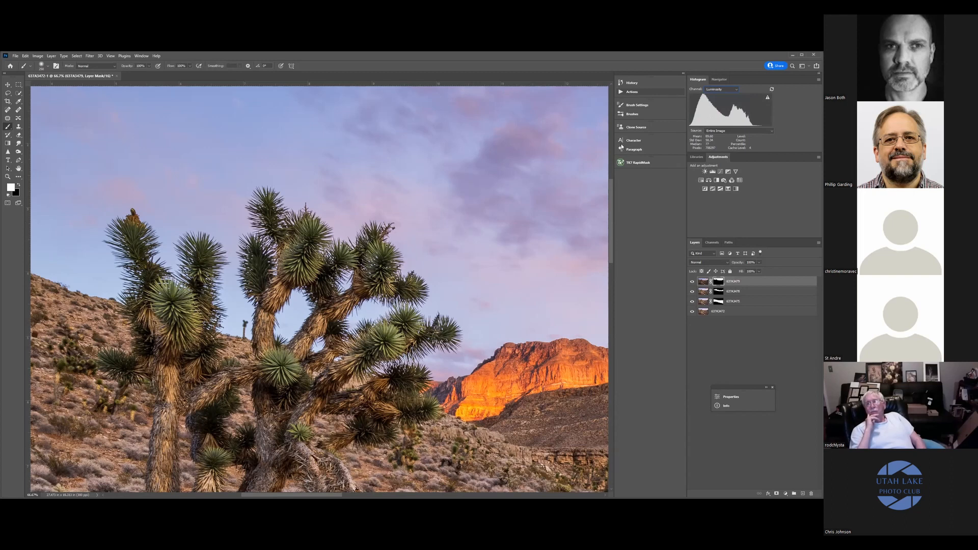
pyautogui.moveTo(636, 181); pyautogui.dragTo(672, 181)
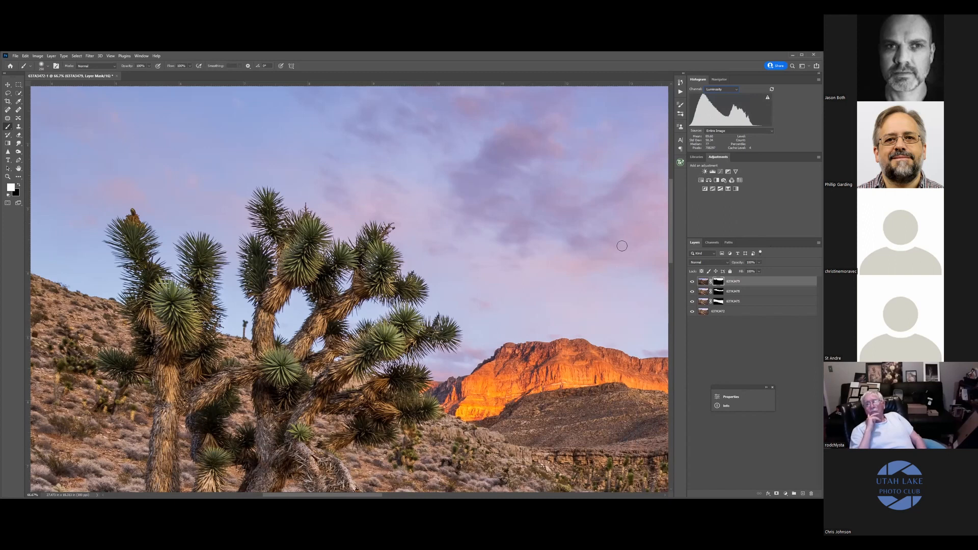
# - Preview the whole photo in monochrome with a temporary Black & White adjustment layer and delete that layer
pyautogui.hotkey('ctrl', '-')
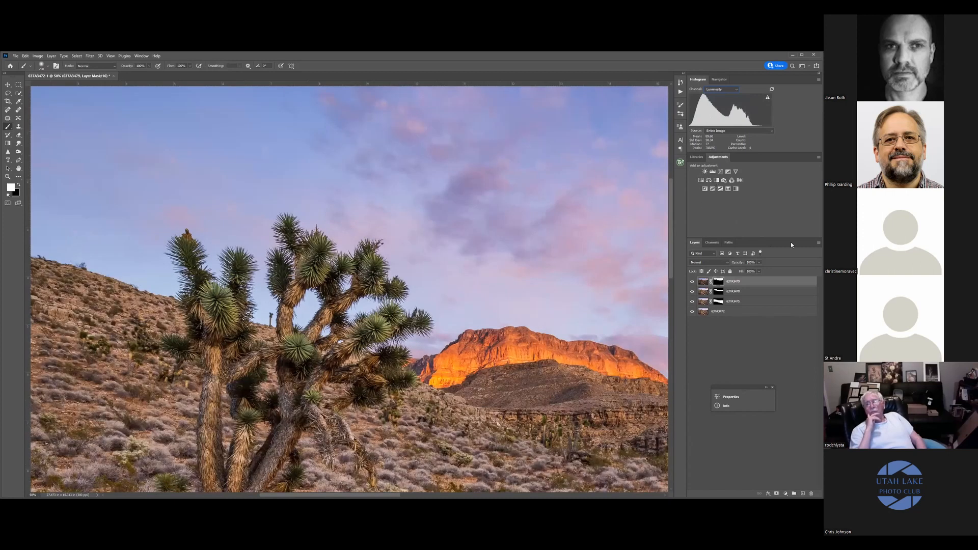
pyautogui.hotkey('ctrl', '-')
pyautogui.hotkey('ctrl', '-')
pyautogui.hotkey('ctrl', '-')
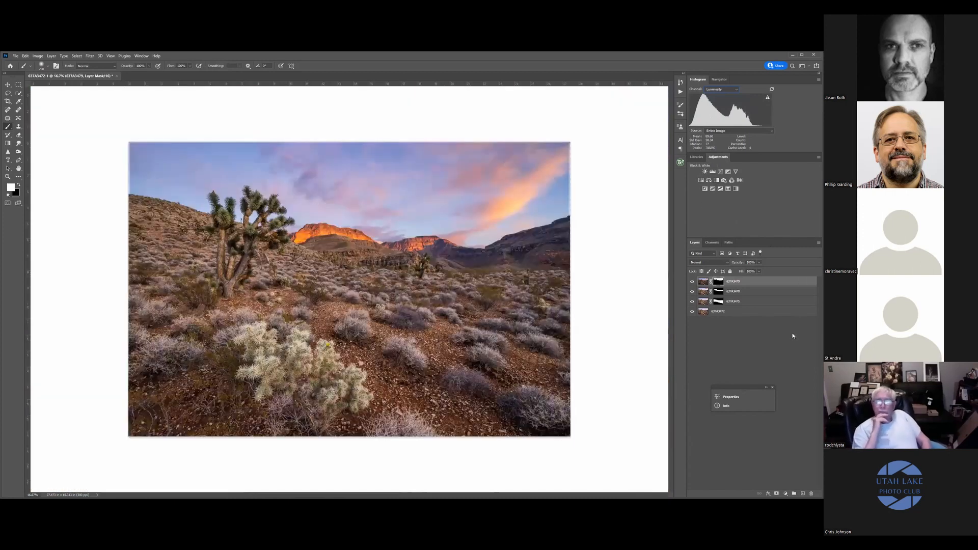
pyautogui.click(716, 180)
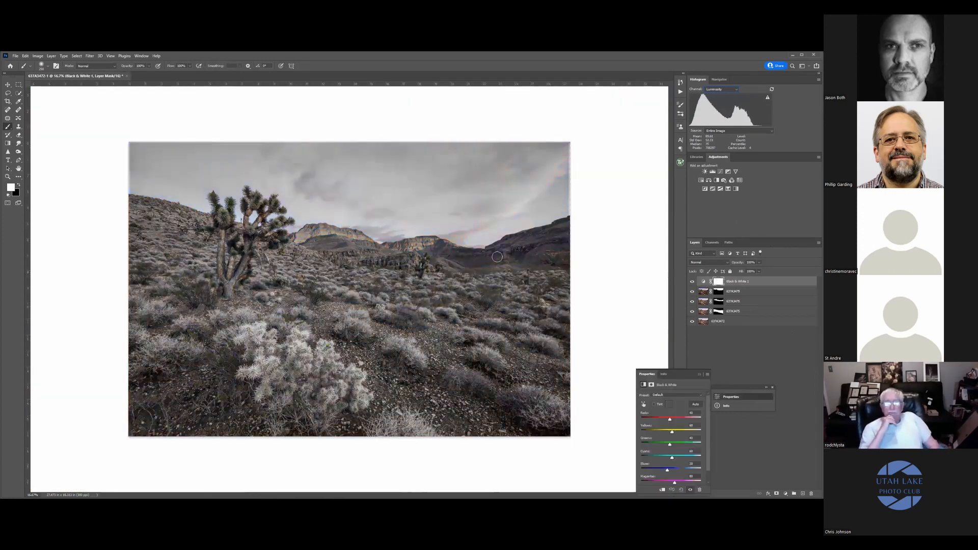
pyautogui.click(699, 374)
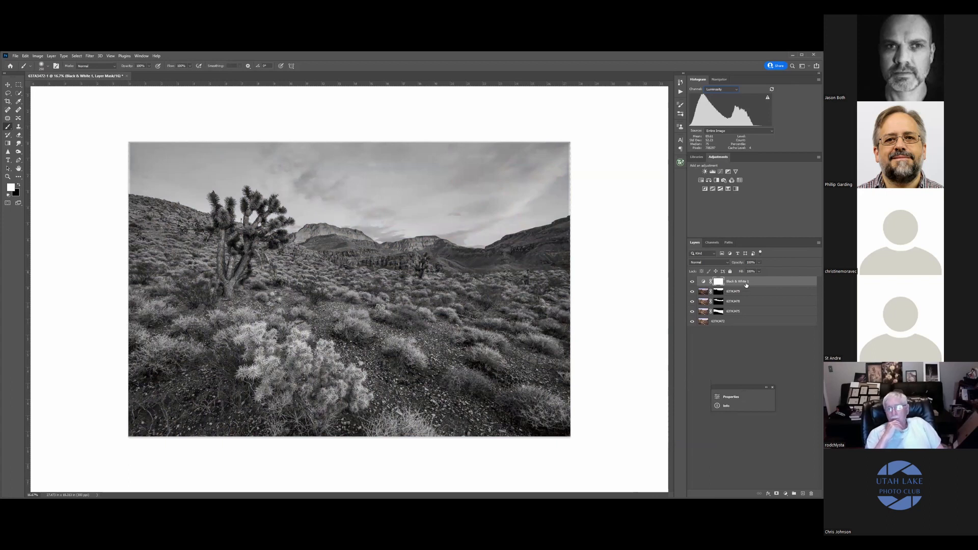
pyautogui.click(811, 494)
# - Preview the Lights luminosity masks in TK7 RapidMask one after another, from level 6 down to the broader levels
pyautogui.click(680, 162)
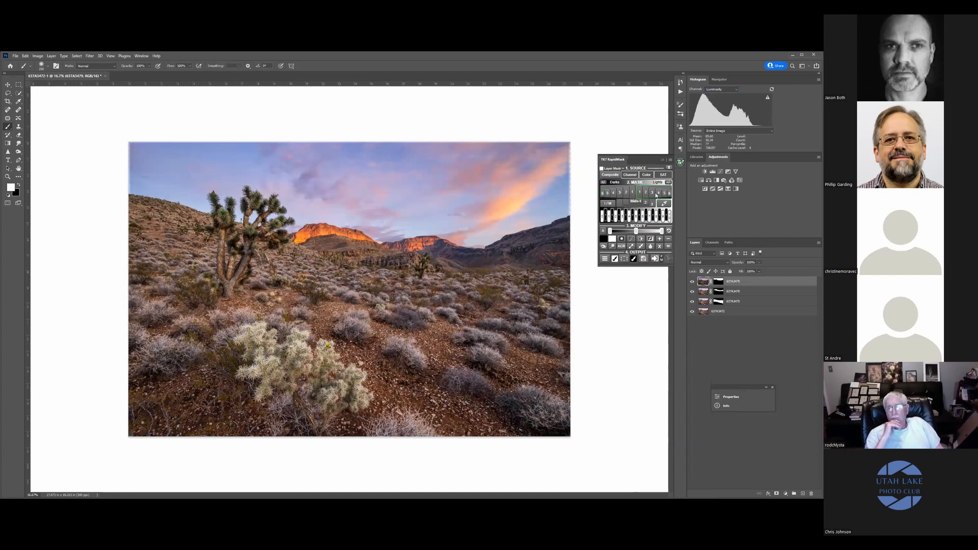
pyautogui.click(669, 194)
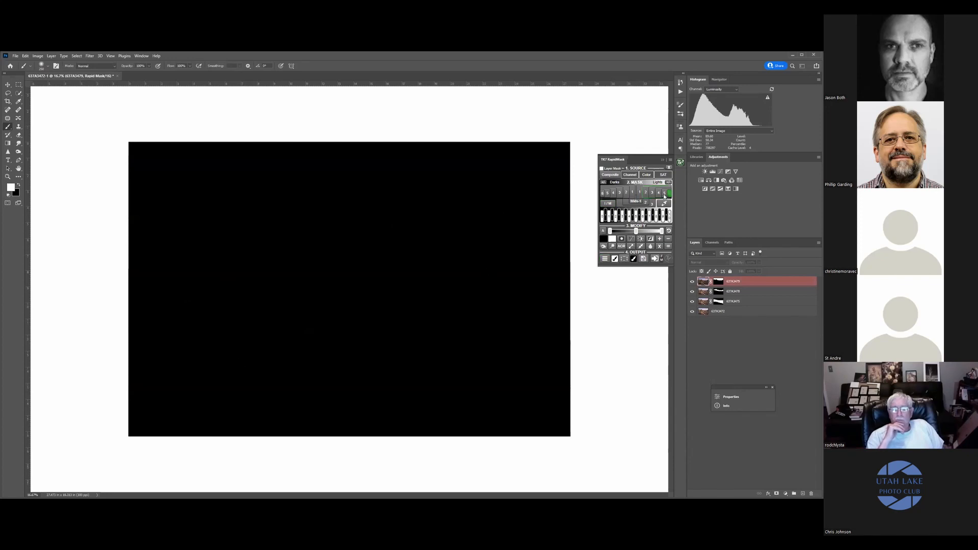
pyautogui.click(664, 194)
pyautogui.click(658, 194)
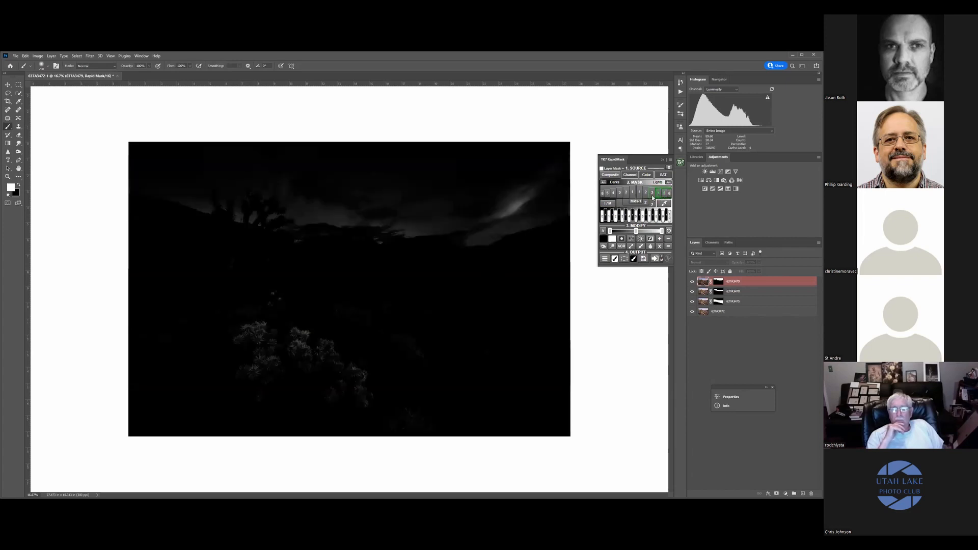
pyautogui.click(652, 196)
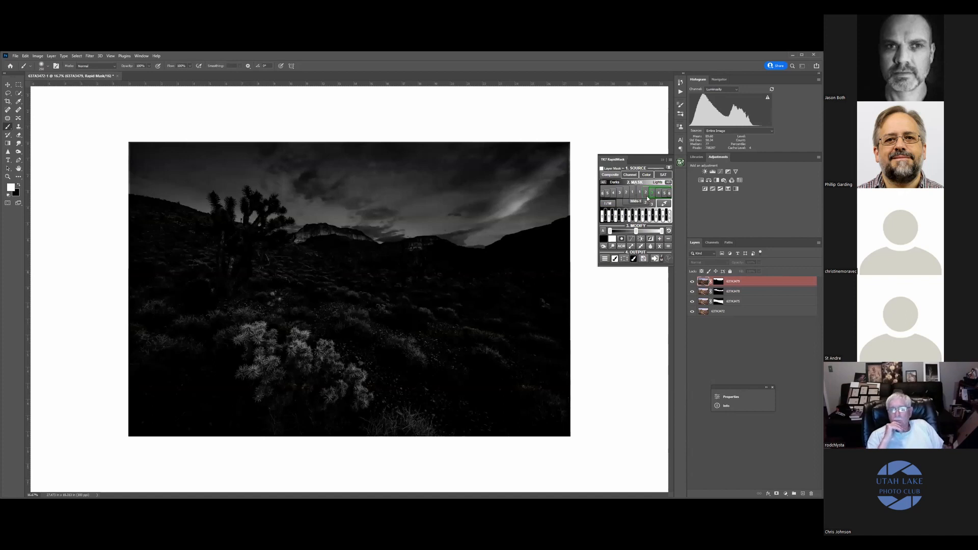
pyautogui.click(646, 196)
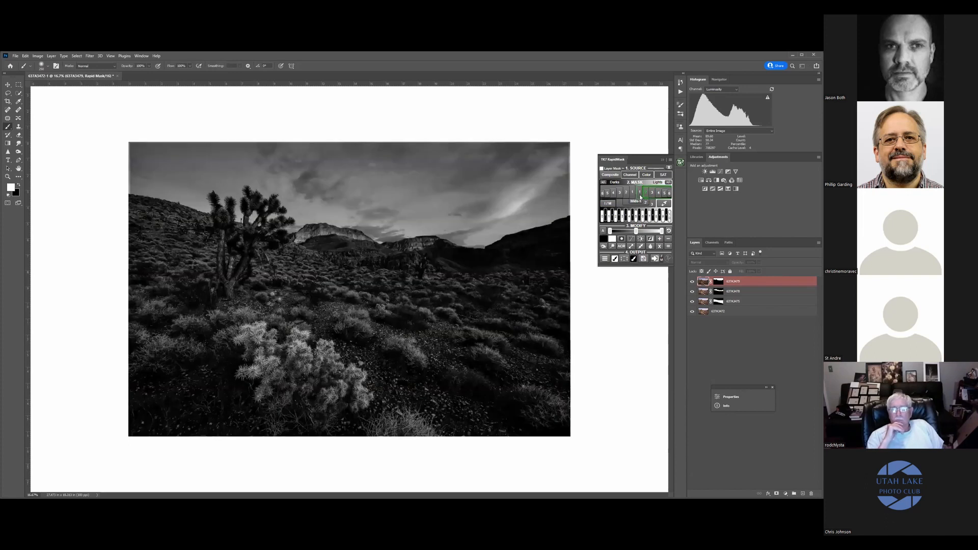
pyautogui.click(640, 197)
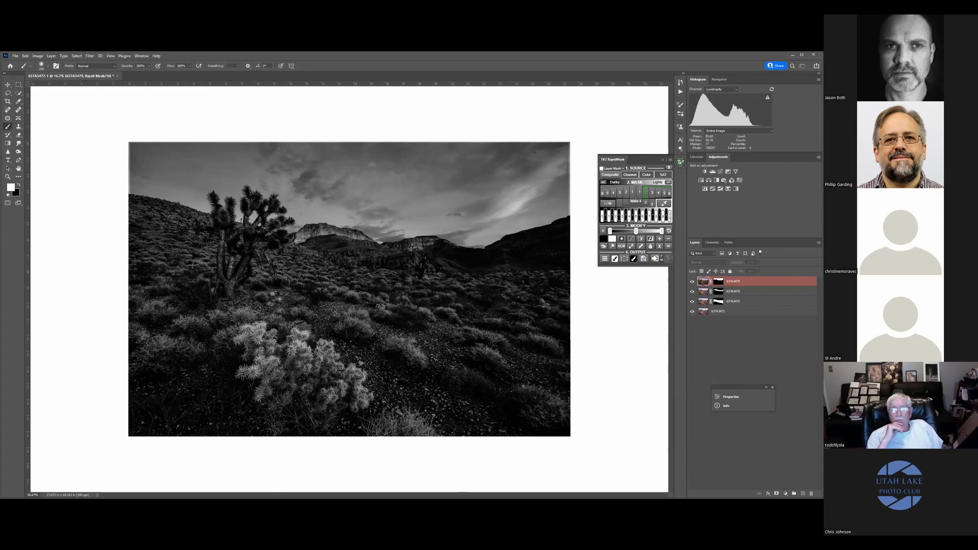
# - Leave the mask preview, reselect the top layer and generate the Lights 2 mask again
pyautogui.press('v')
pyautogui.click(7, 128)
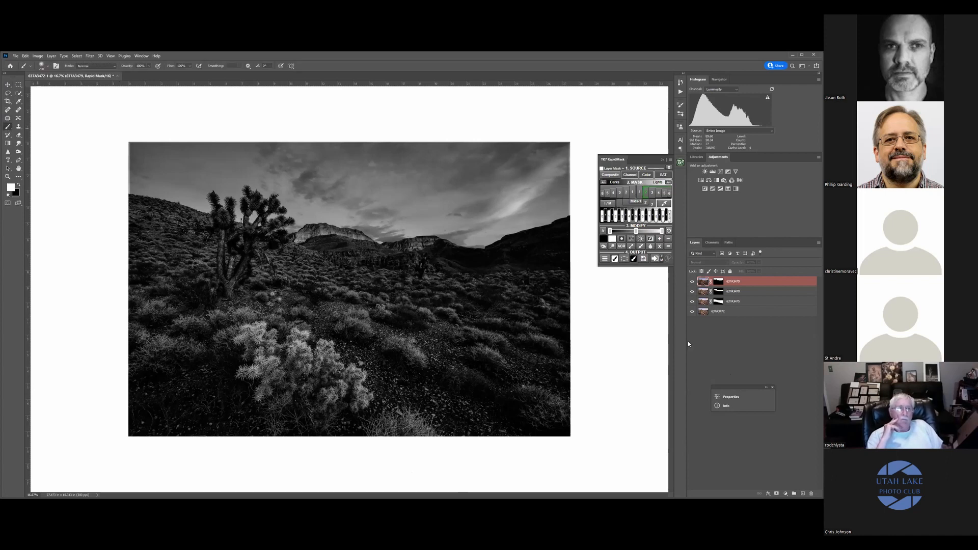
pyautogui.click(743, 289)
pyautogui.click(743, 283)
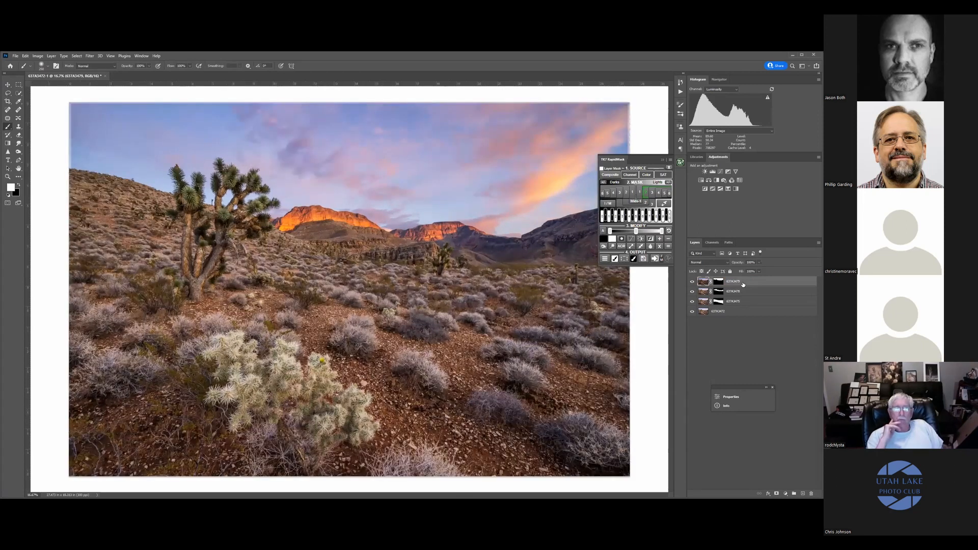
pyautogui.hotkey('ctrl', '+')
pyautogui.hotkey('ctrl', '+')
pyautogui.click(646, 192)
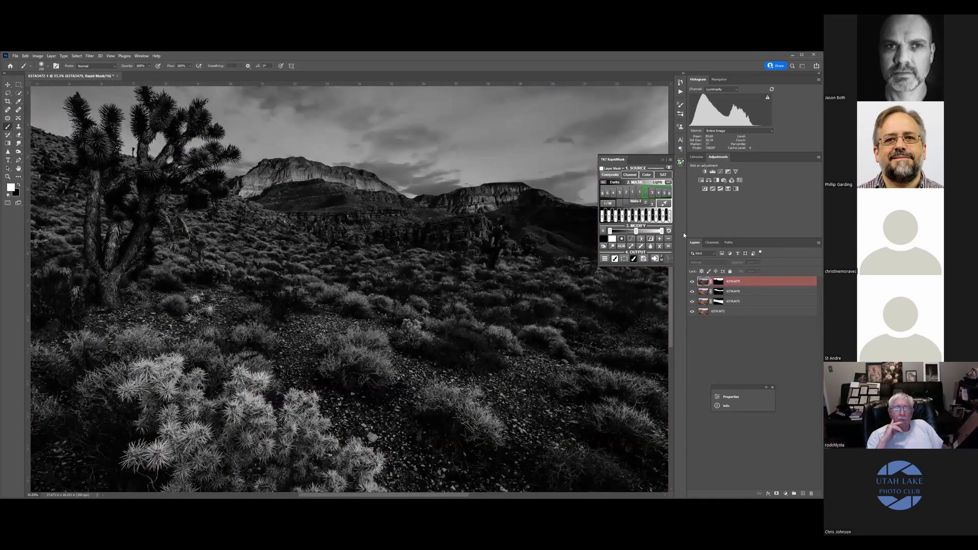
# - Inspect the mask around the Joshua tree and adjust its midtone and black levels for a brighter sky and darker foreground
pyautogui.click(663, 160)
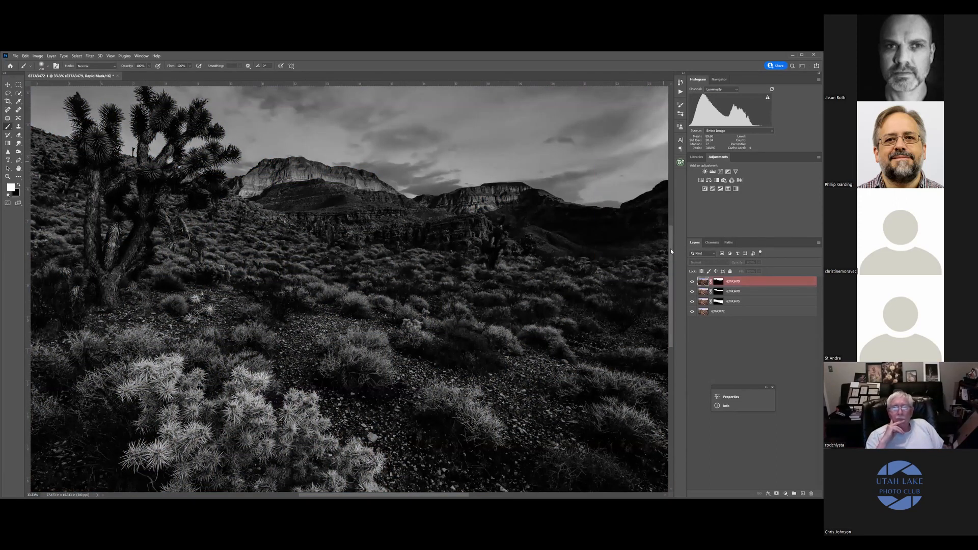
pyautogui.scroll(2, 669, 223)
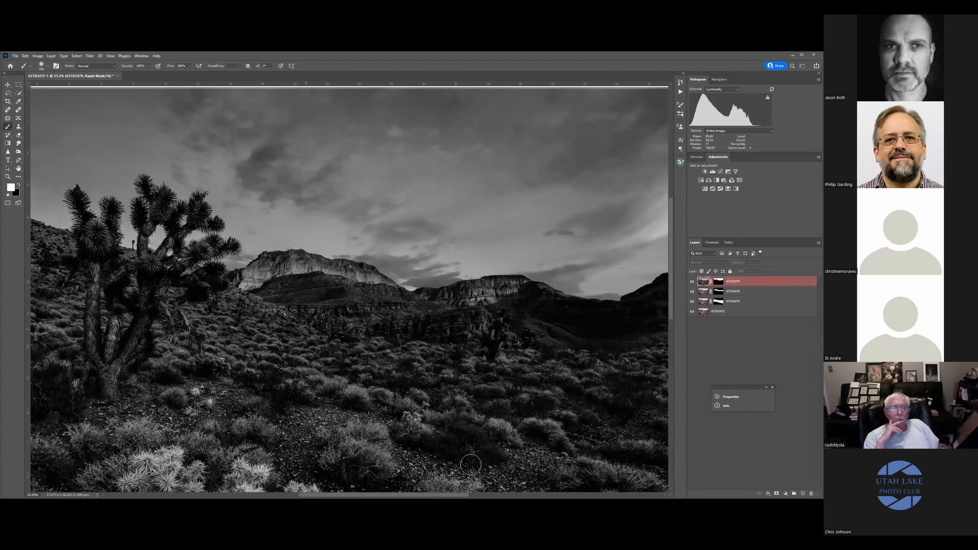
pyautogui.hscroll(-1, 265, 232)
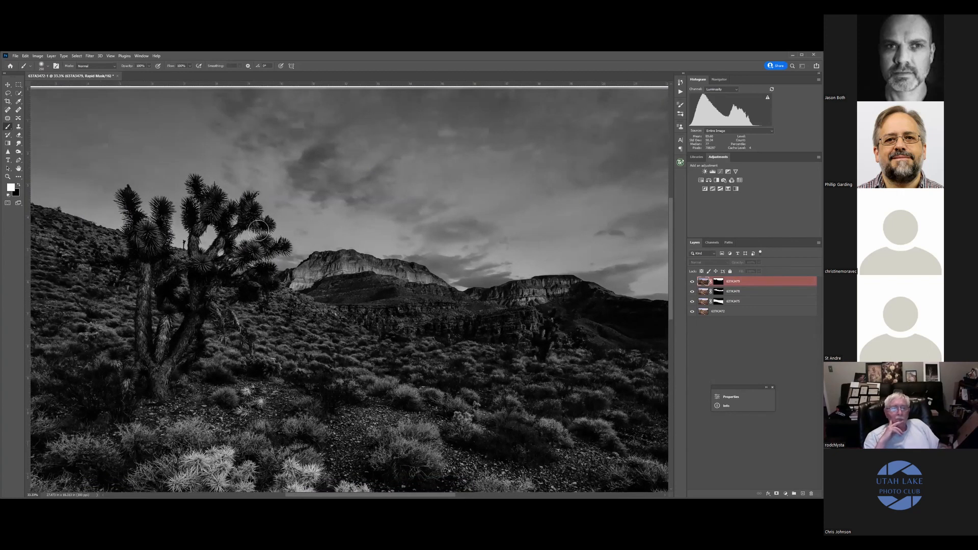
pyautogui.hscroll(-2, 267, 232)
pyautogui.scroll(1, 266, 231)
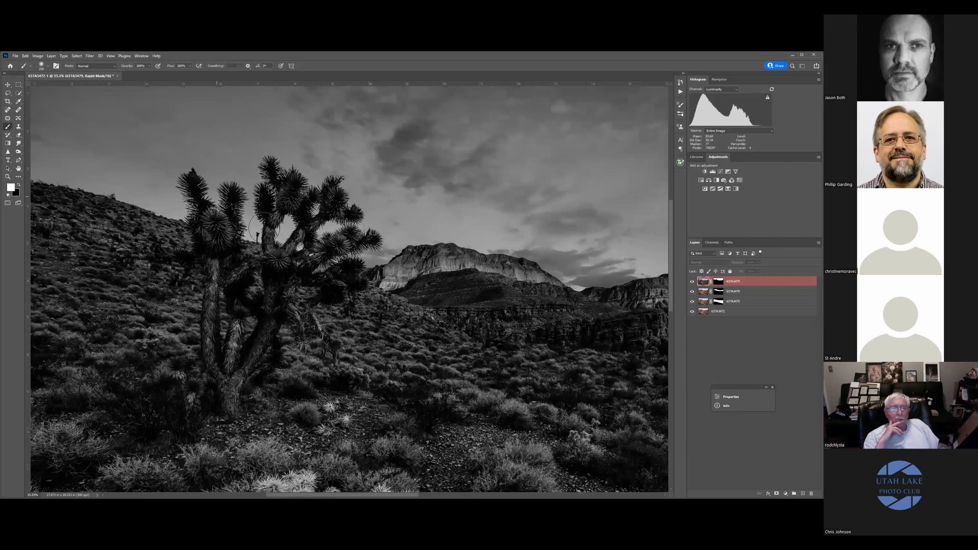
pyautogui.scroll(1, 345, 249)
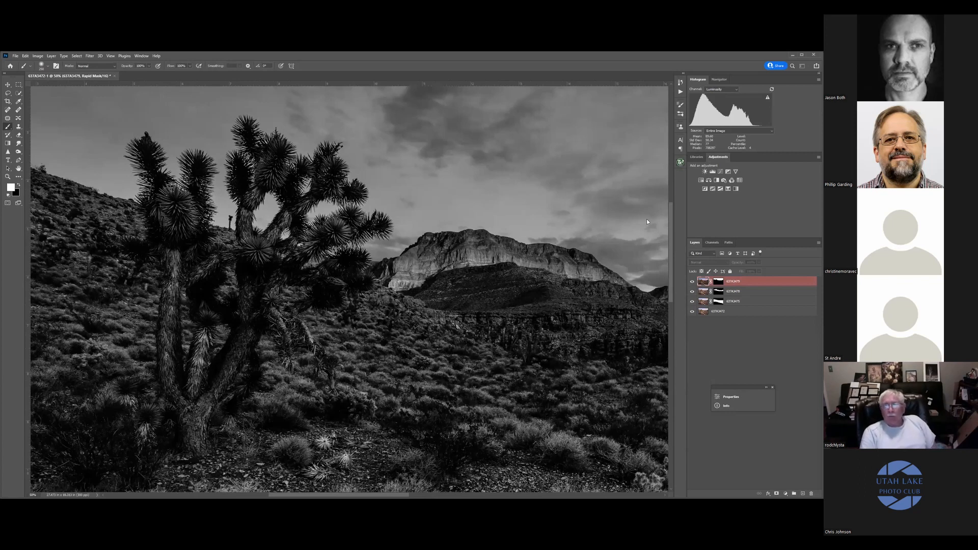
pyautogui.click(681, 164)
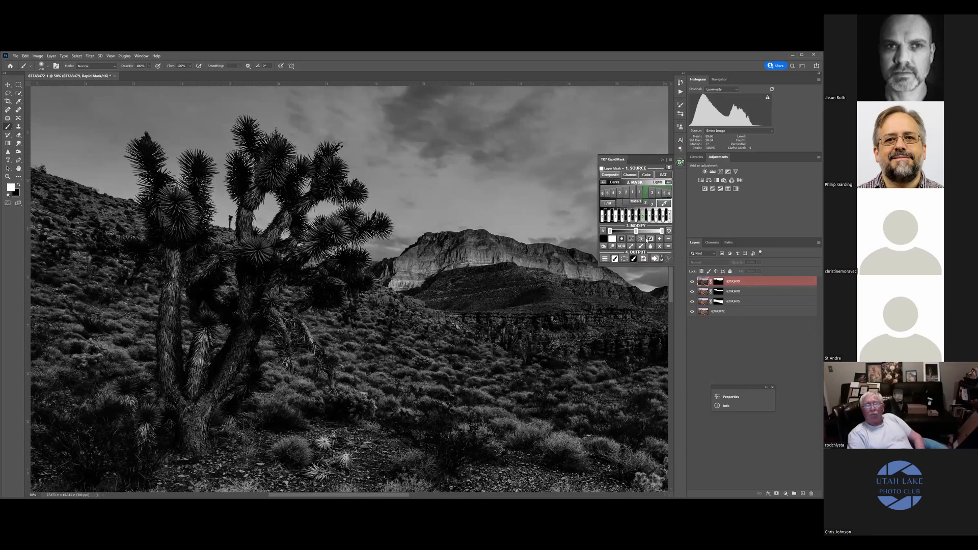
pyautogui.click(642, 231)
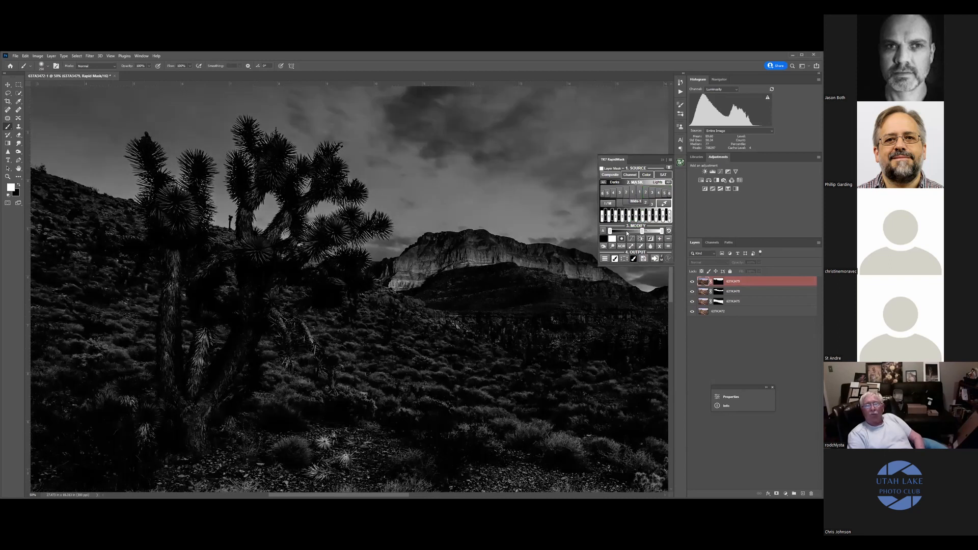
pyautogui.moveTo(642, 232); pyautogui.dragTo(625, 232)
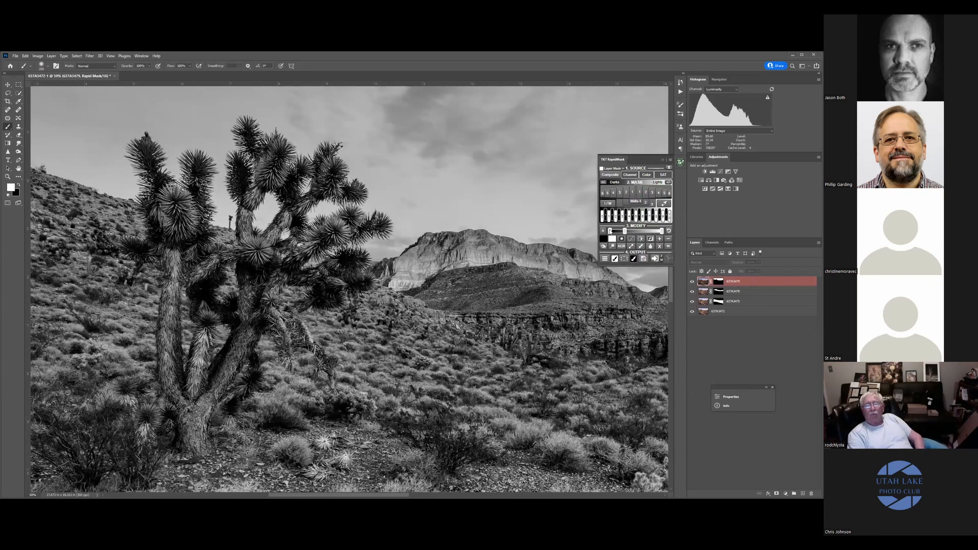
pyautogui.moveTo(614, 232); pyautogui.dragTo(619, 233)
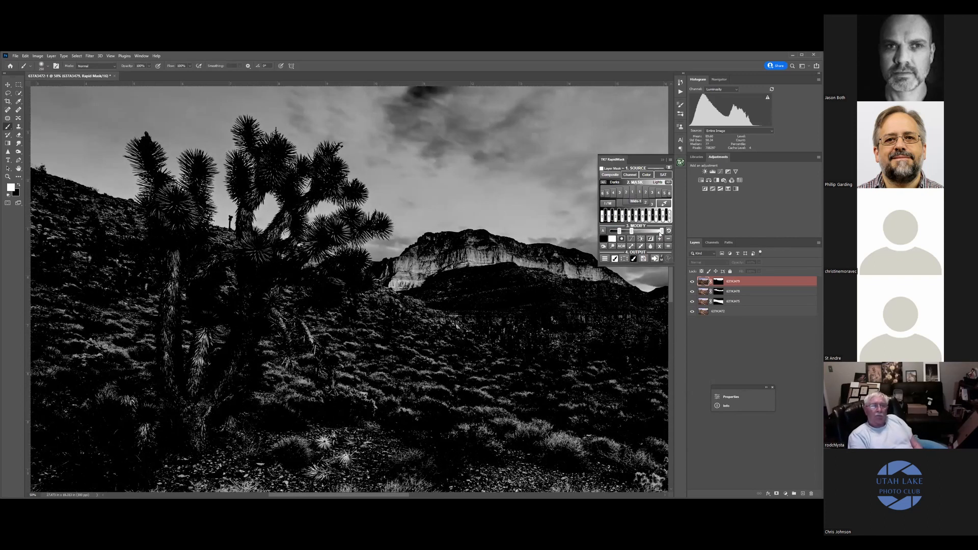
# - Fine-tune the Lights 2 mask's midtone and white levels and load the Rapid Mask channel as a selection
pyautogui.moveTo(658, 235); pyautogui.dragTo(652, 231)
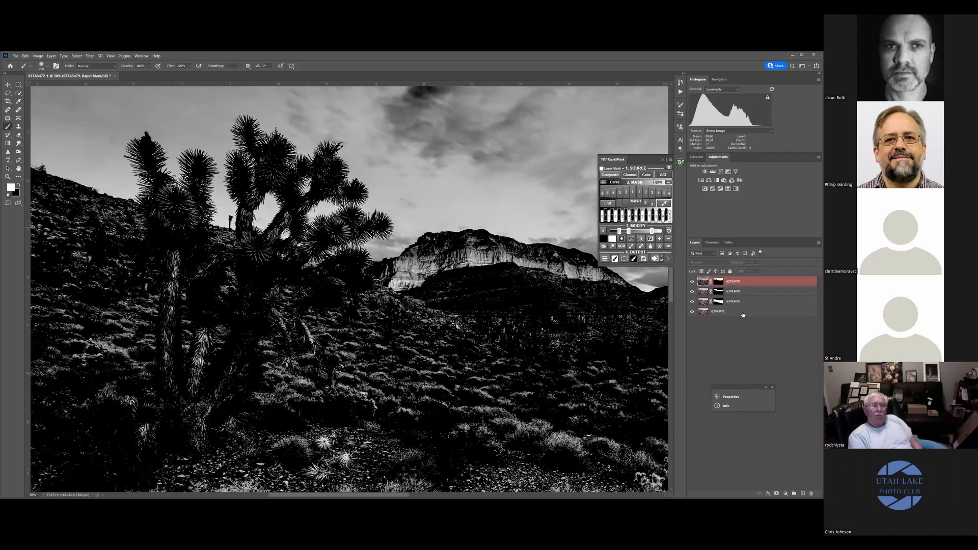
pyautogui.click(732, 282)
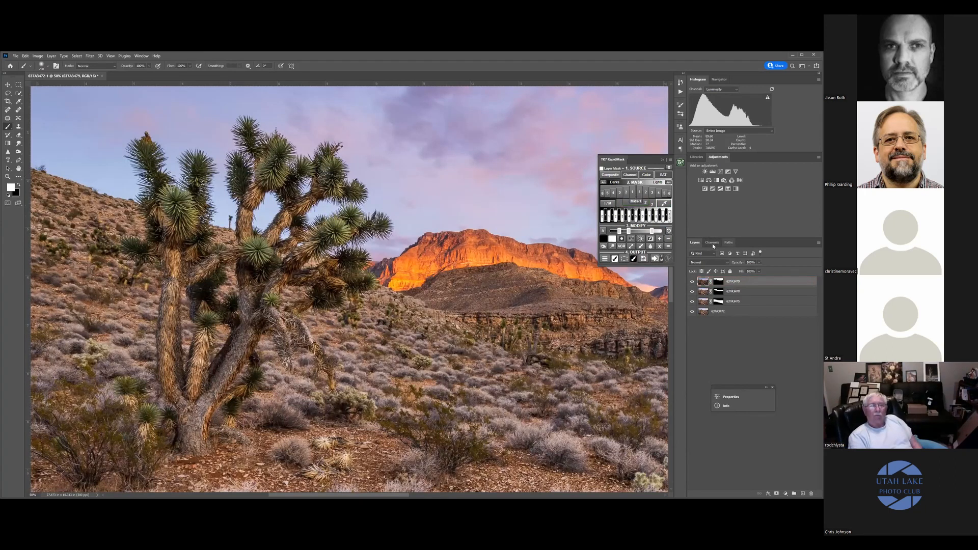
pyautogui.click(709, 243)
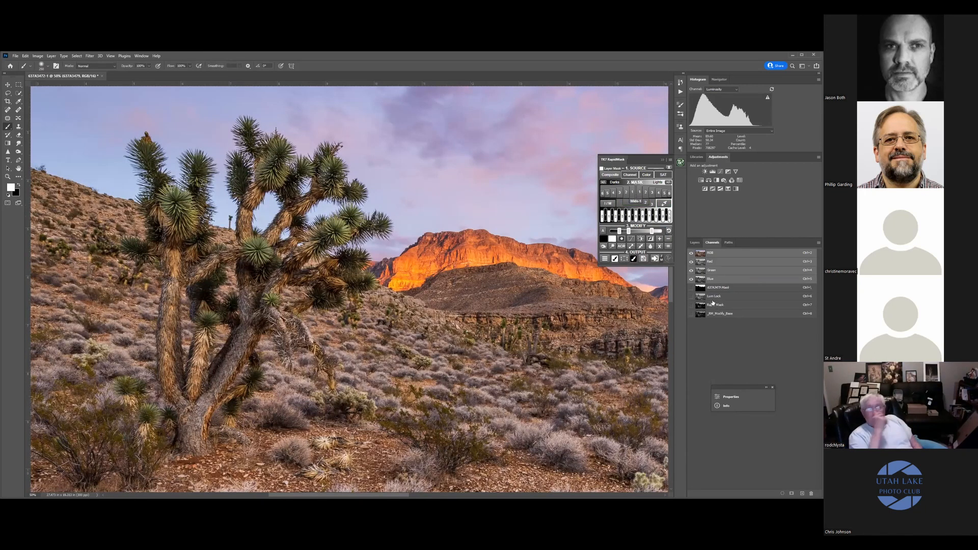
pyautogui.click(716, 305)
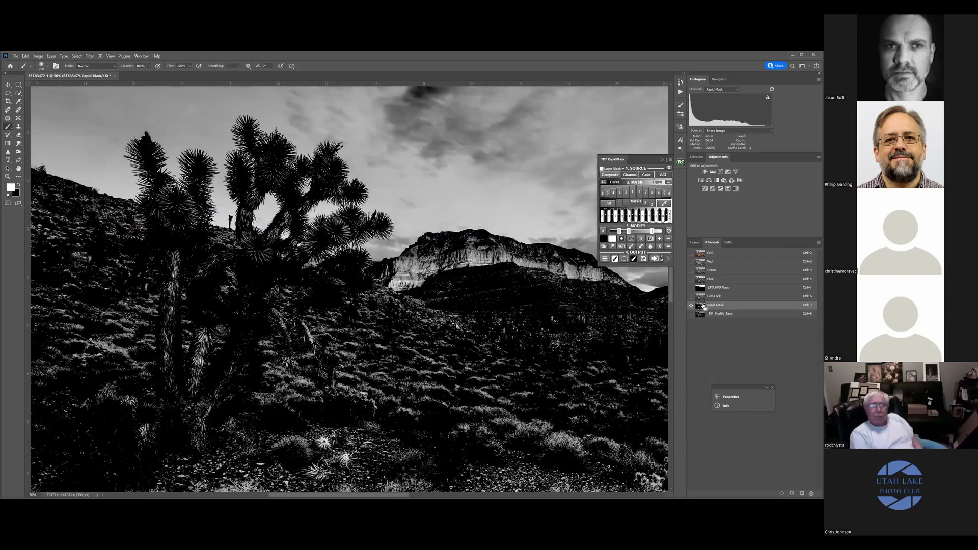
pyautogui.keyDown('ctrl'); pyautogui.click(701, 305); pyautogui.keyUp('ctrl')
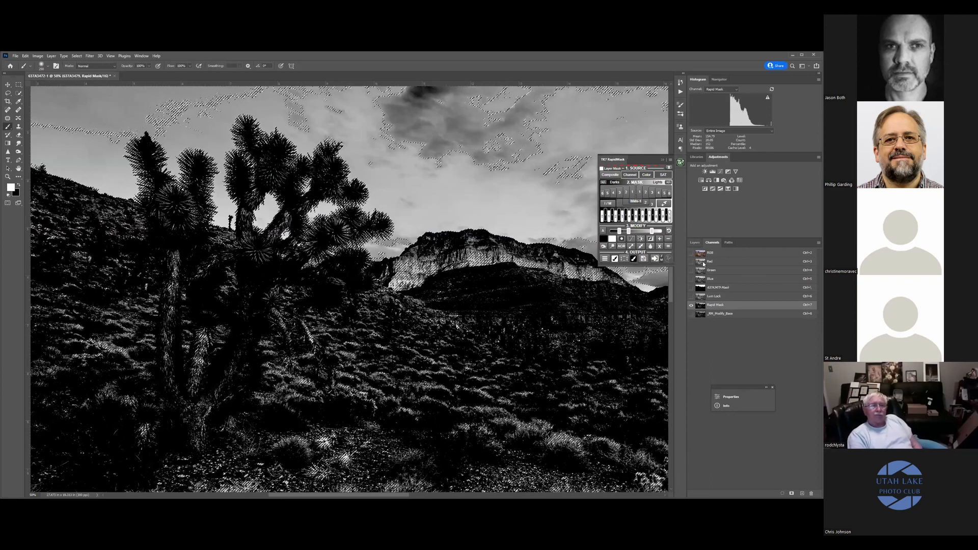
# - Return from the mask channel to the full-colour photo with the top exposure layer active
pyautogui.click(694, 243)
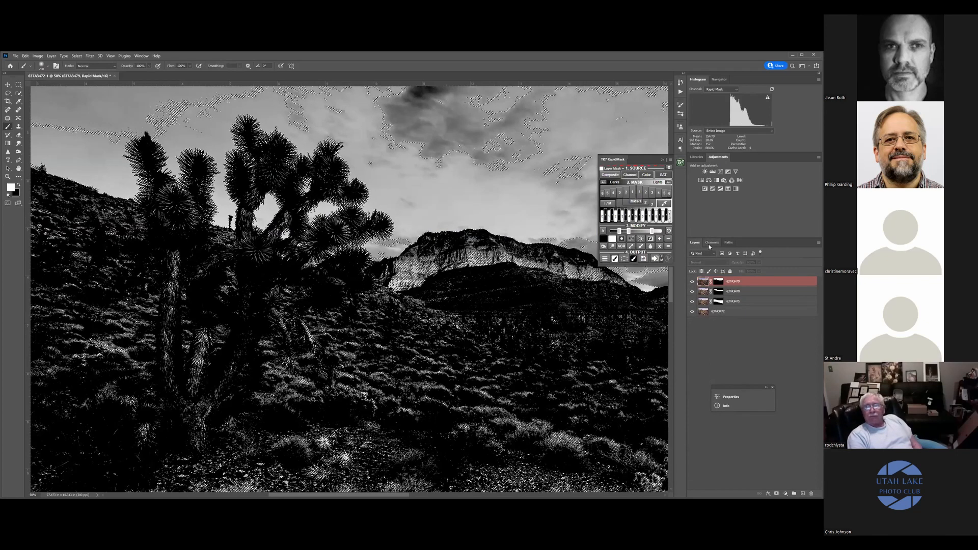
pyautogui.click(711, 243)
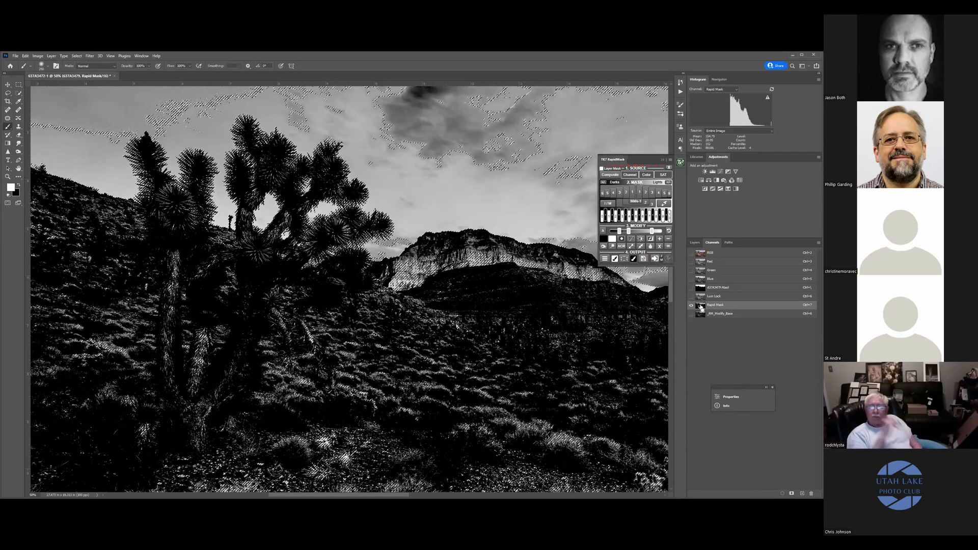
pyautogui.click(696, 243)
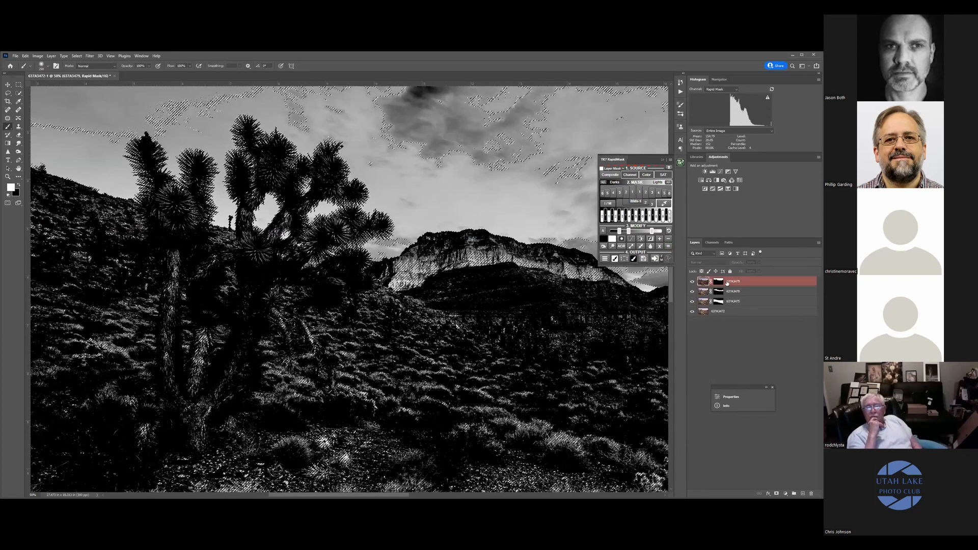
pyautogui.hotkey('alt', 'BackSpace')
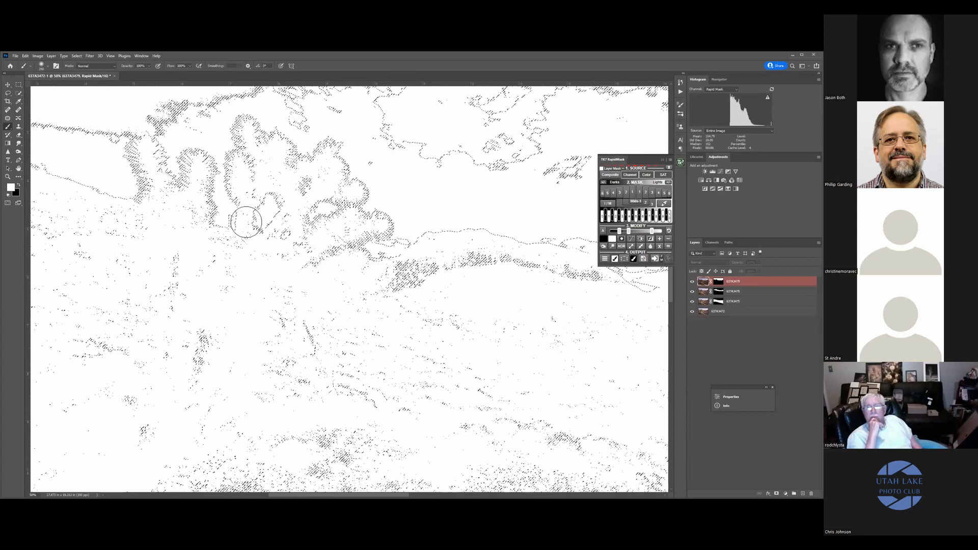
pyautogui.hotkey('ctrl', '2')
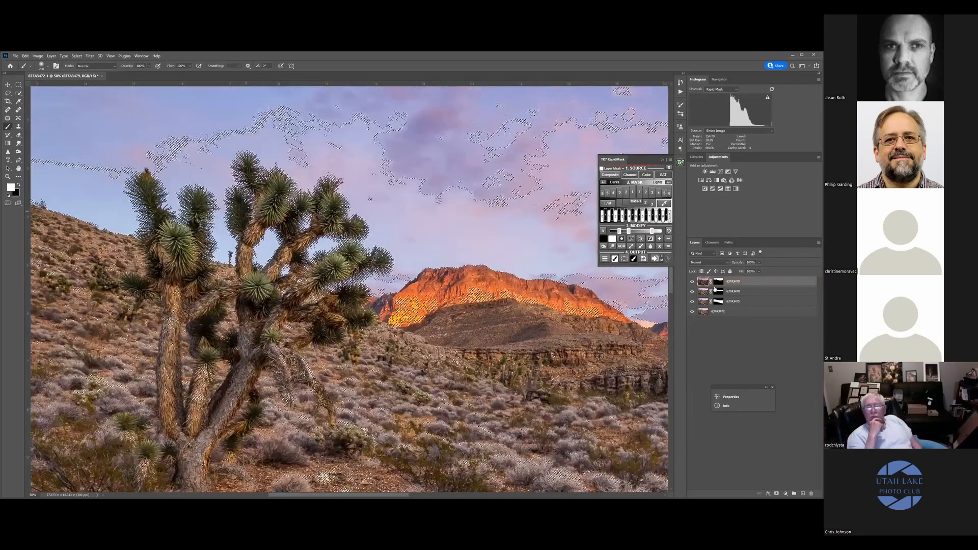
# - Hide the selection edges and collapse the TK7 RapidMask panel
pyautogui.scroll(-1, 307, 258)
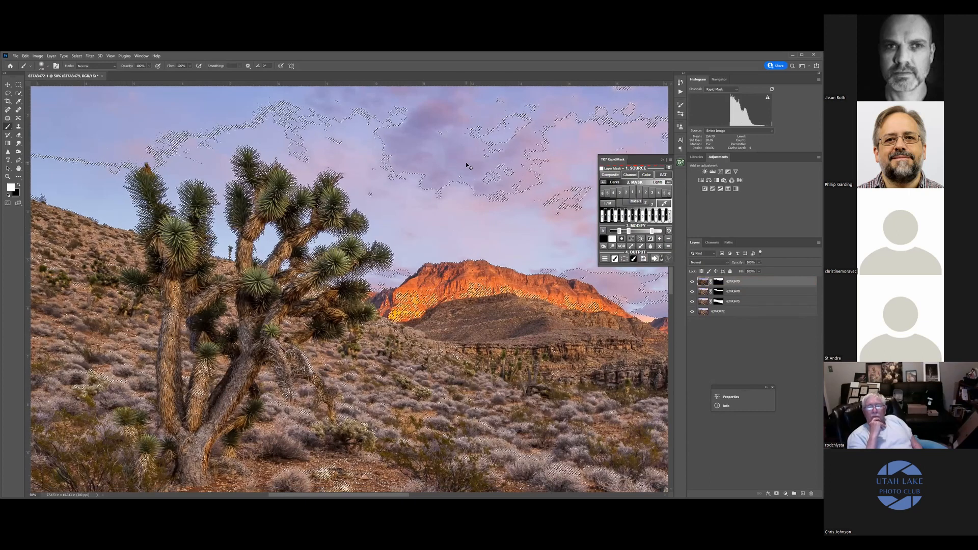
pyautogui.hotkey('ctrl', 'd')
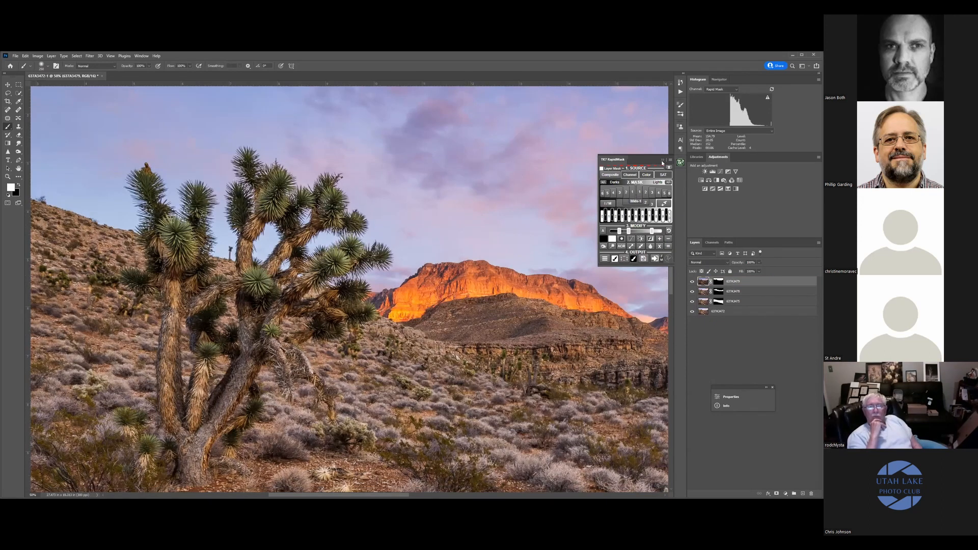
pyautogui.click(722, 257)
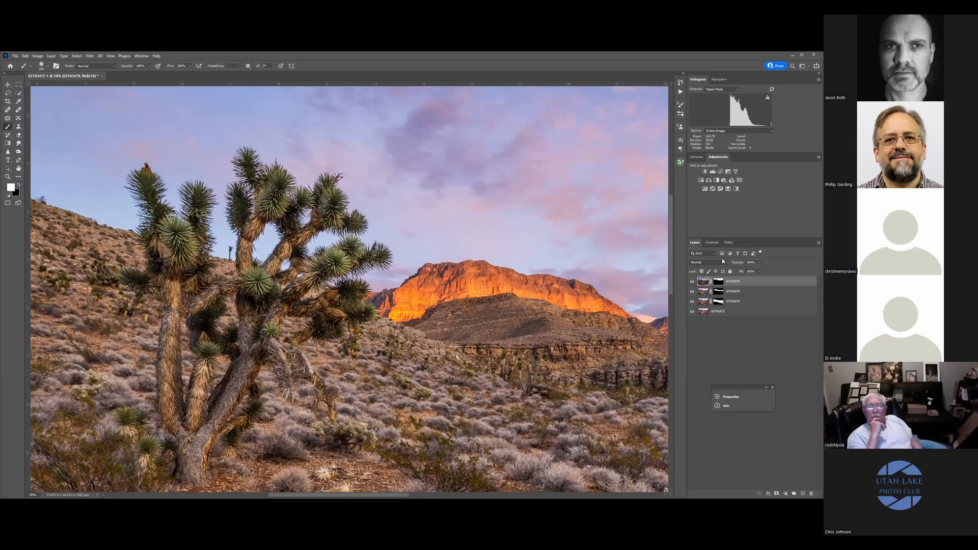
# - Target the top layer's mask and set up the brush with white paint and a reduced opacity for the Joshua tree area
pyautogui.hotkey('ctrl', '+')
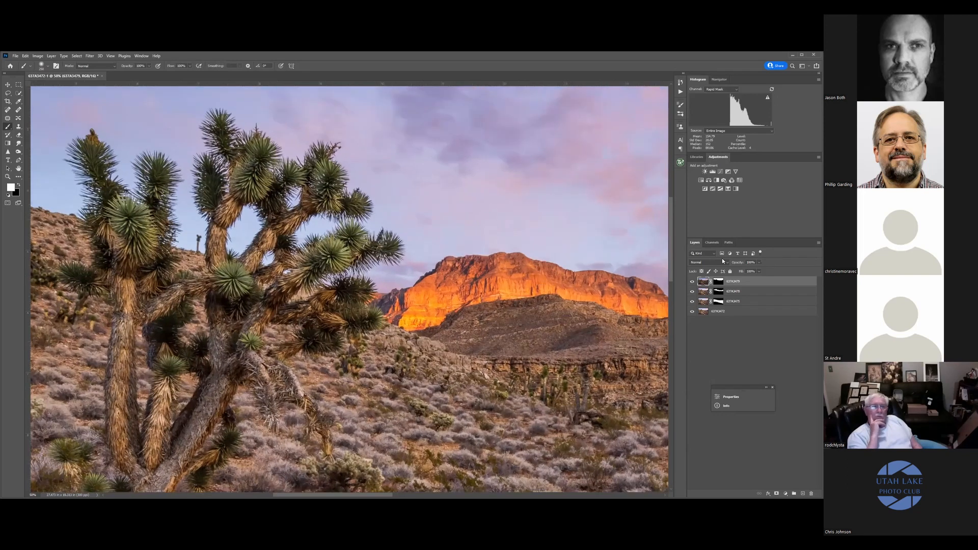
pyautogui.hotkey('ctrl', '+')
pyautogui.hotkey('ctrl', '+')
pyautogui.hotkey('ctrl', '+')
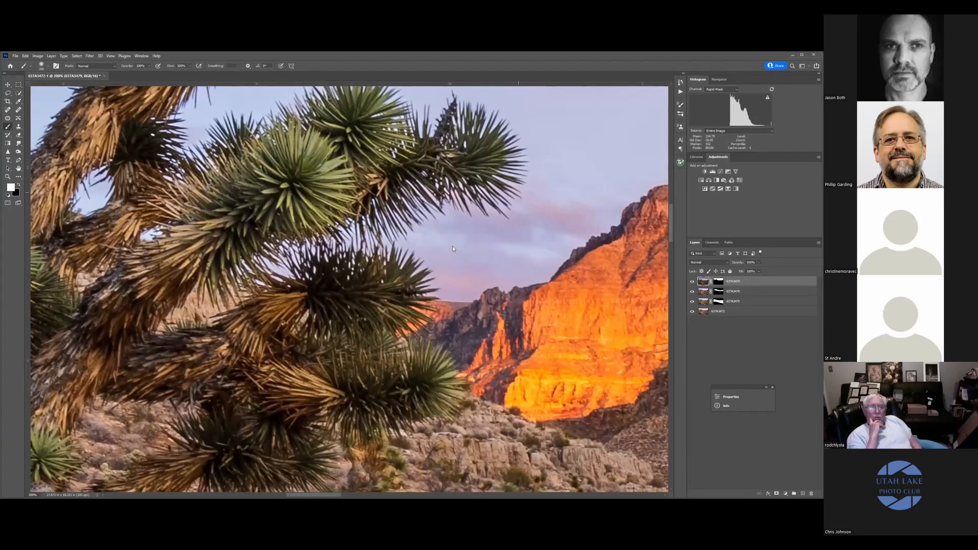
pyautogui.scroll(2, 453, 246)
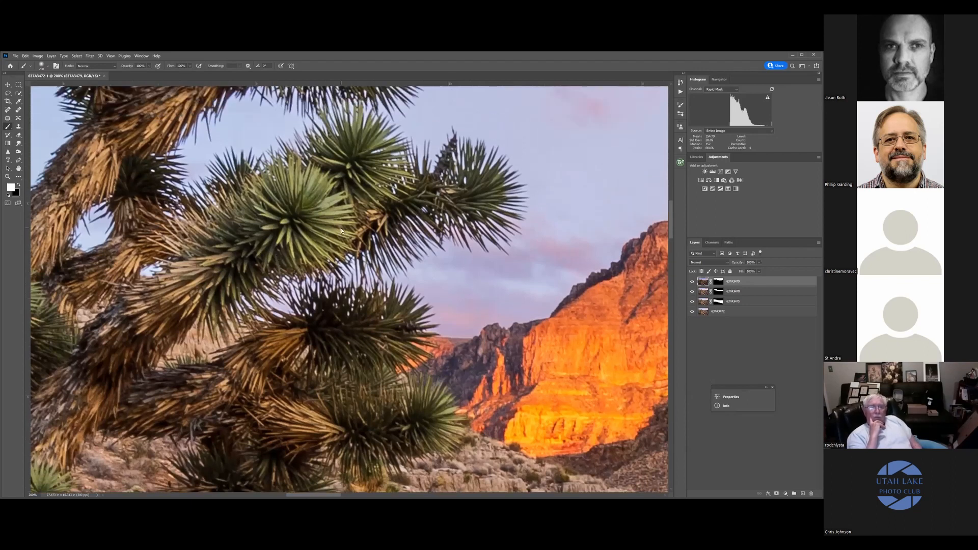
pyautogui.hotkey('alt', '[')
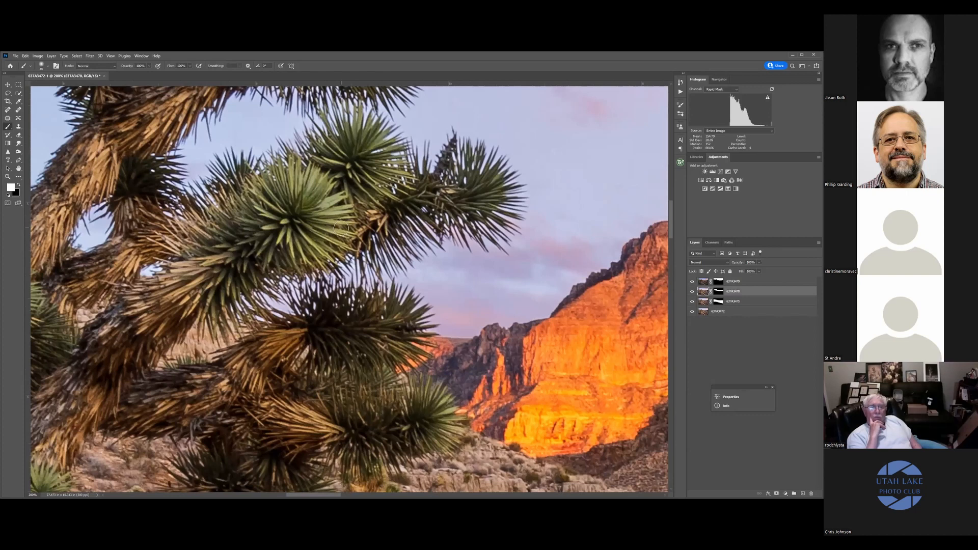
pyautogui.click(717, 282)
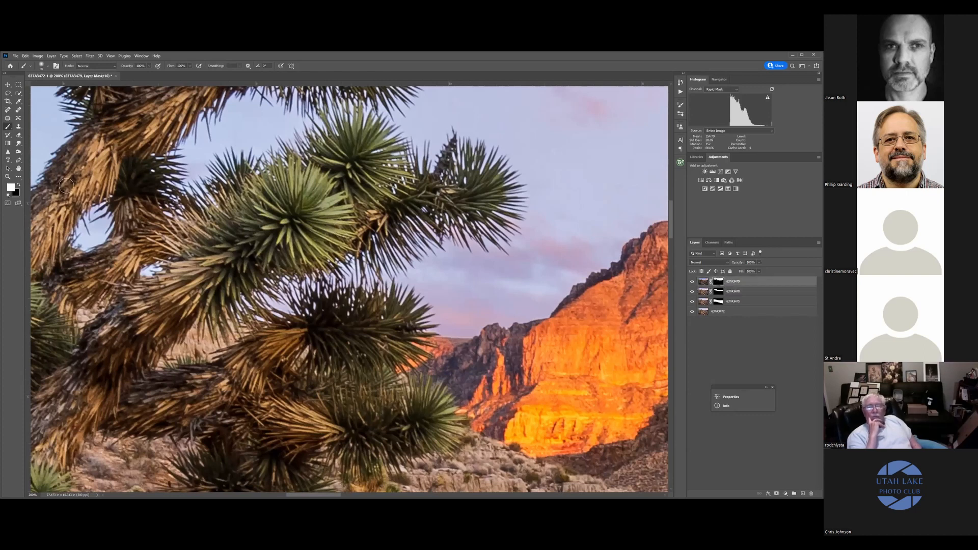
pyautogui.click(10, 187)
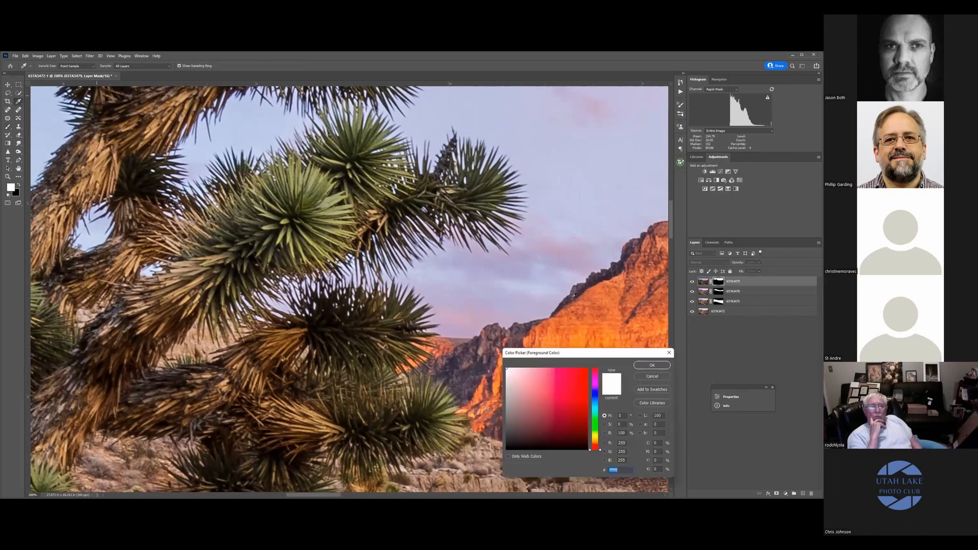
pyautogui.press('Return')
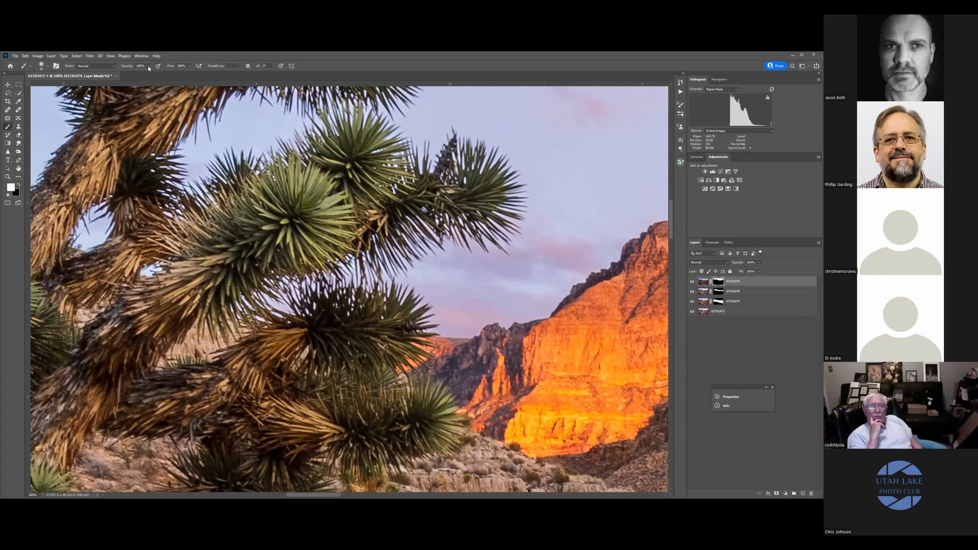
pyautogui.moveTo(148, 66); pyautogui.dragTo(123, 72)
# - Show the selection edges around the Joshua tree and check the selection across the whole photo
pyautogui.scroll(4, 333, 212)
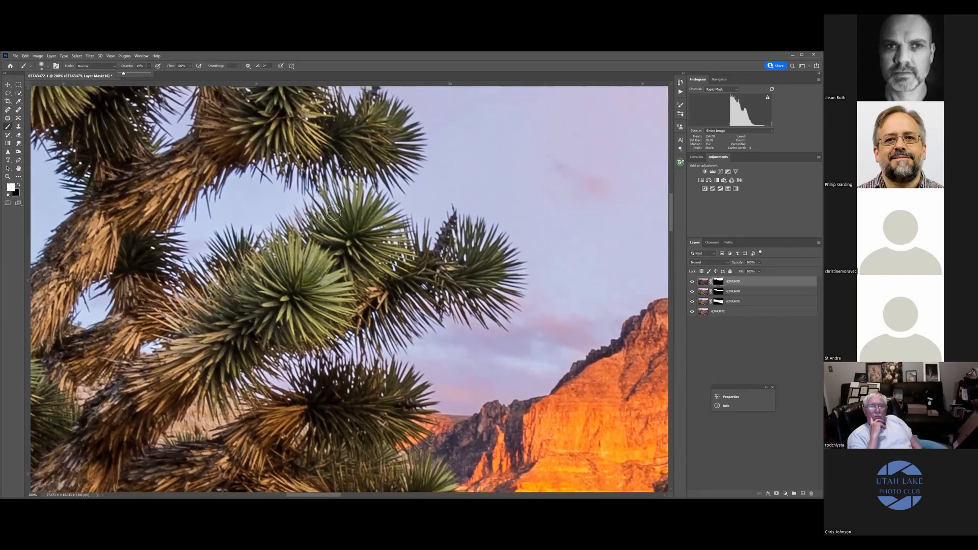
pyautogui.scroll(1, 333, 213)
pyautogui.scroll(2, 506, 263)
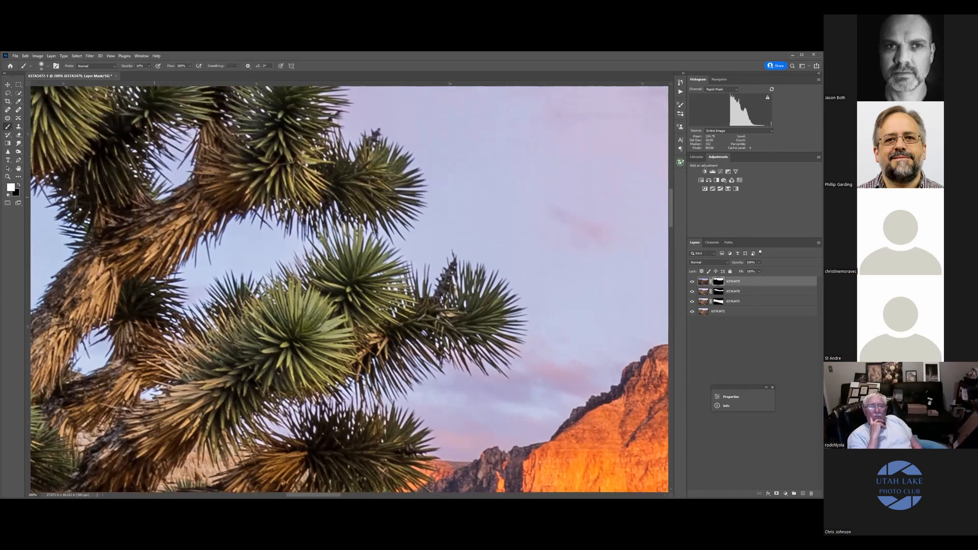
pyautogui.scroll(2, 599, 254)
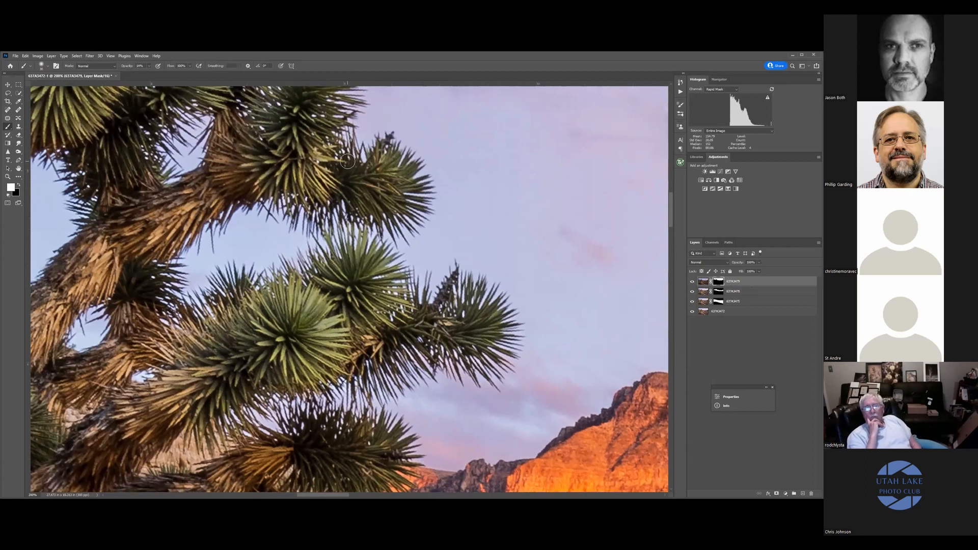
pyautogui.hotkey('ctrl', 'h')
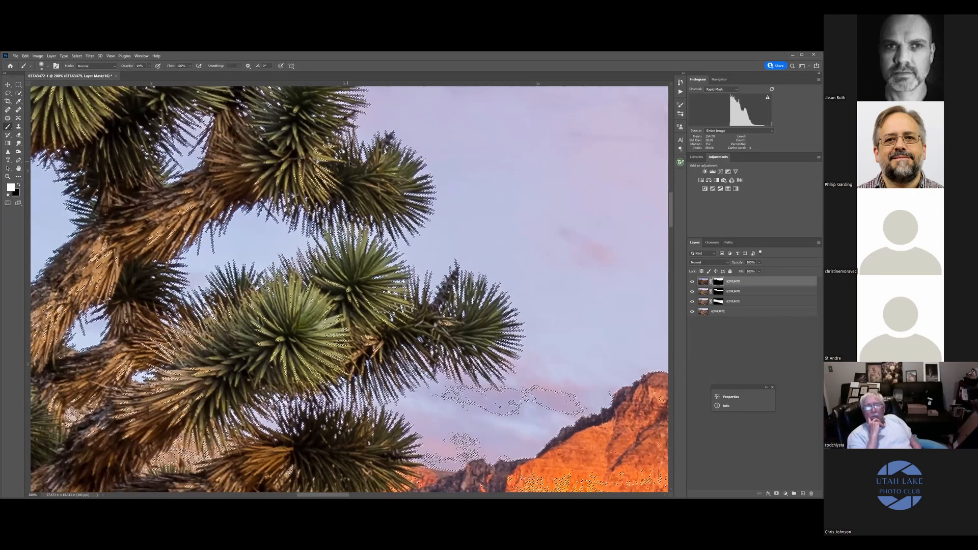
pyautogui.hotkey('ctrl', '-')
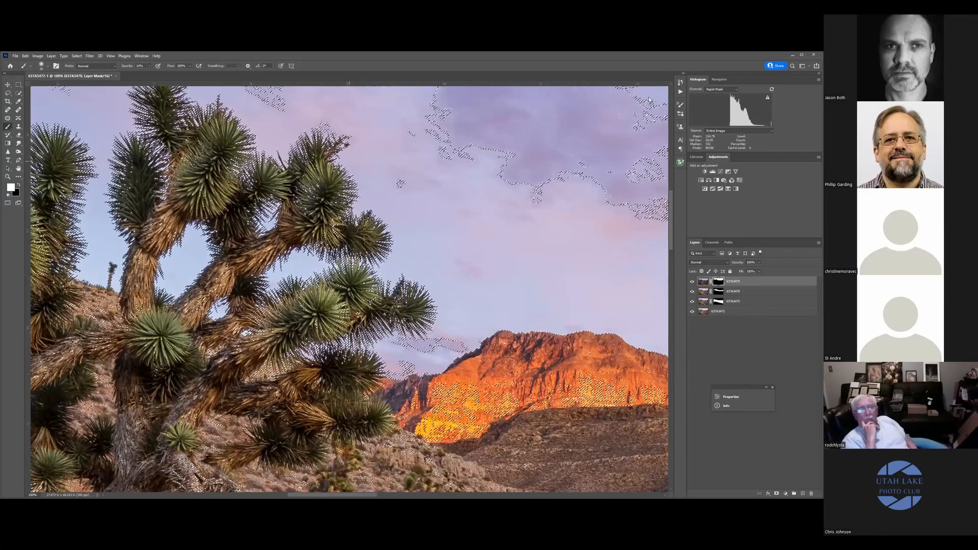
pyautogui.hotkey('ctrl', '0')
# - Step back in the history to an earlier Adjust Rapid Mask state and view the Rapid Mask and Lum Lock channels
pyautogui.click(682, 83)
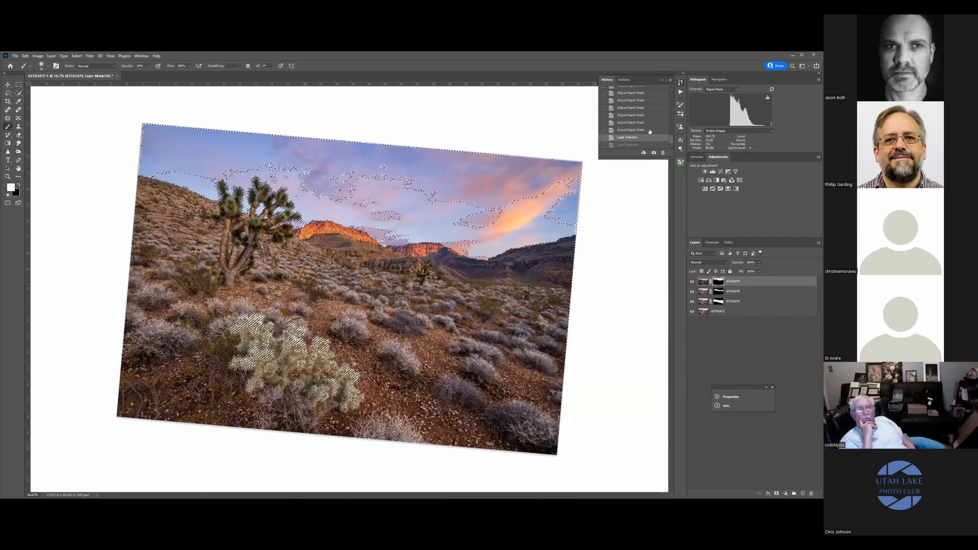
pyautogui.click(642, 93)
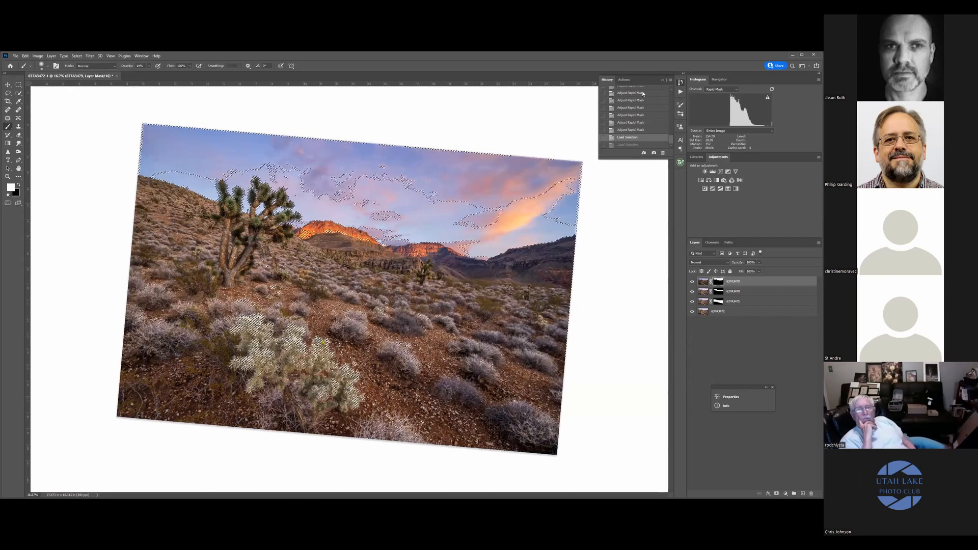
pyautogui.click(712, 242)
pyautogui.click(720, 306)
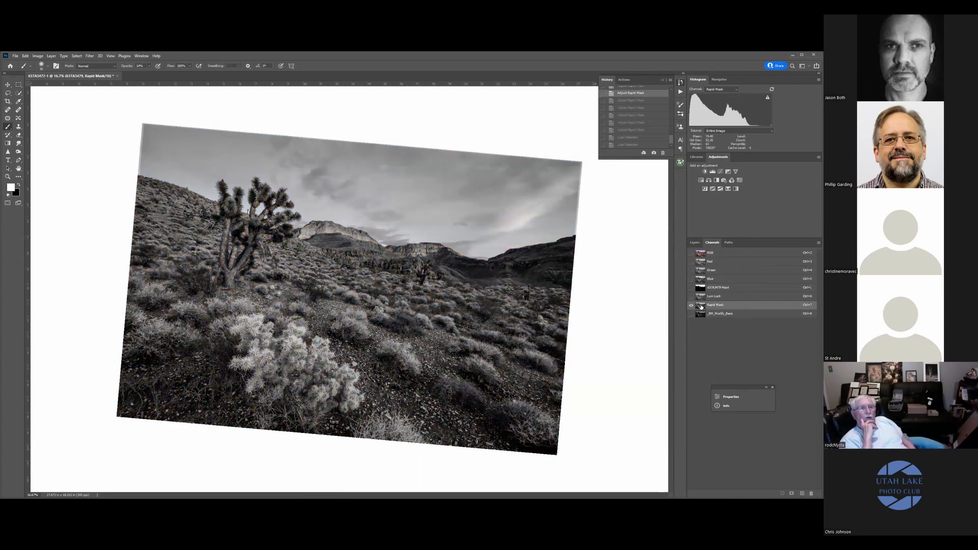
pyautogui.click(700, 298)
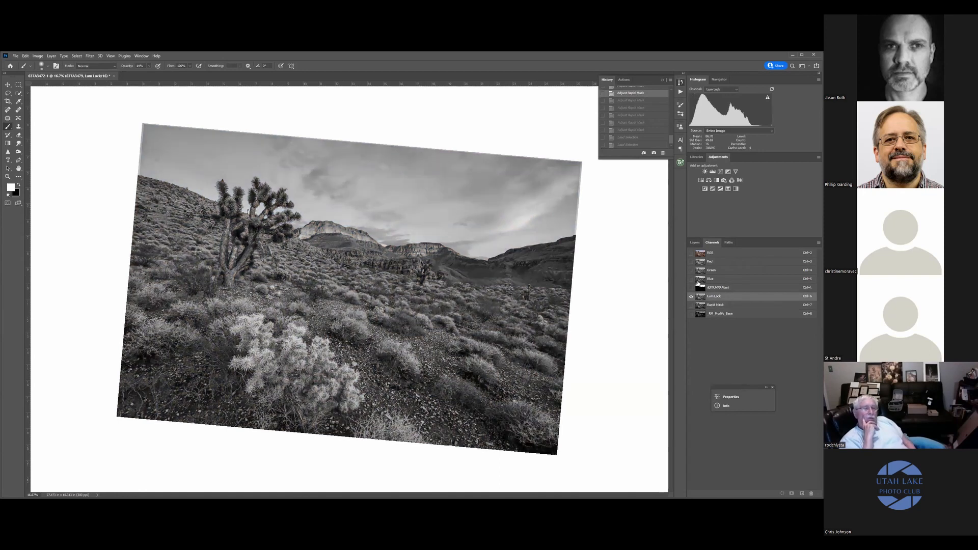
# - Restore the latest Load Selection history state and close the History panel
pyautogui.click(642, 138)
pyautogui.hotkey('ctrl', 'shift', 'z')
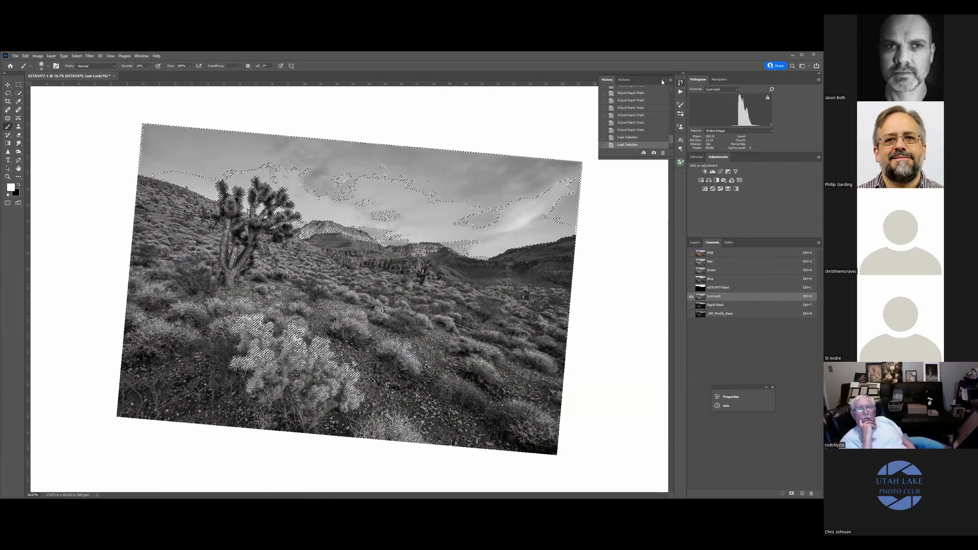
pyautogui.click(170, 104)
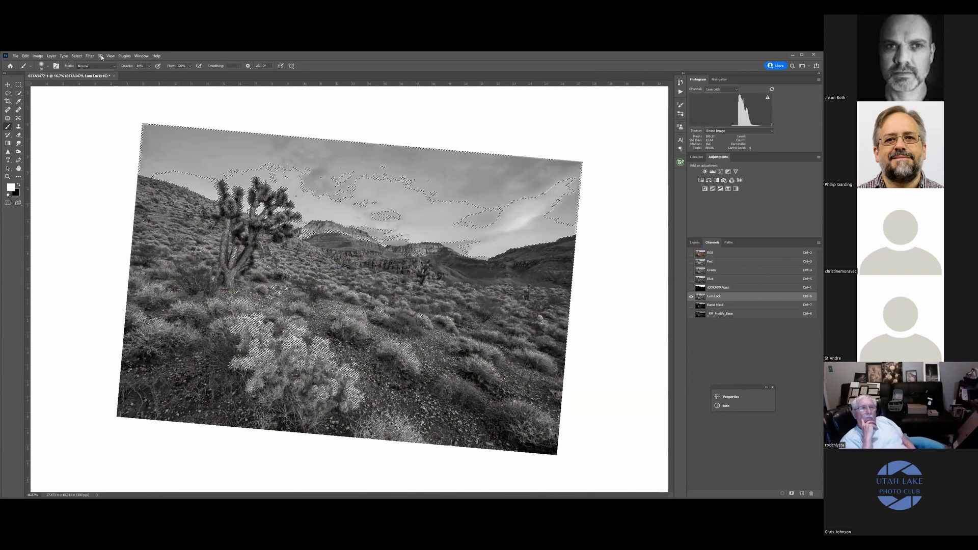
# - Reset the rotated canvas view so the photo is upright
pyautogui.click(36, 56)
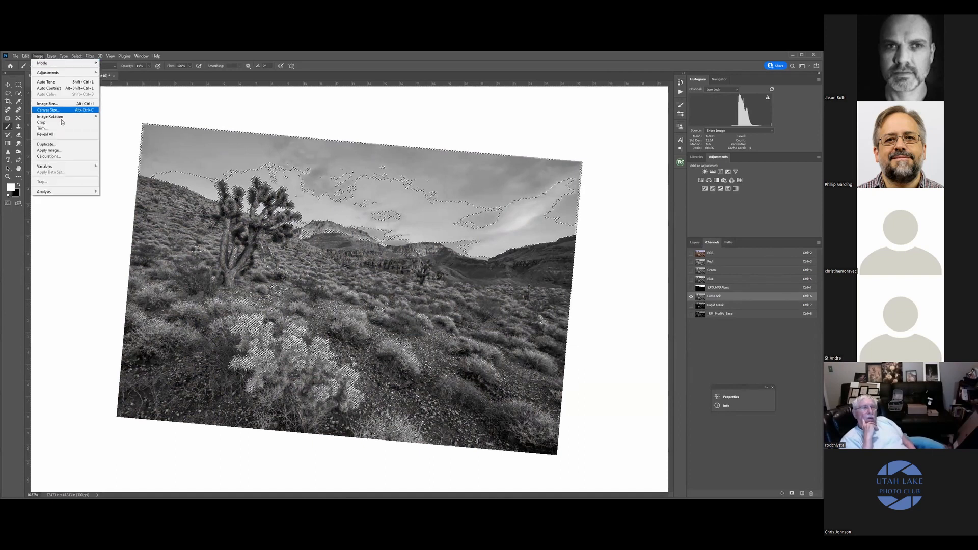
pyautogui.moveTo(62, 118)
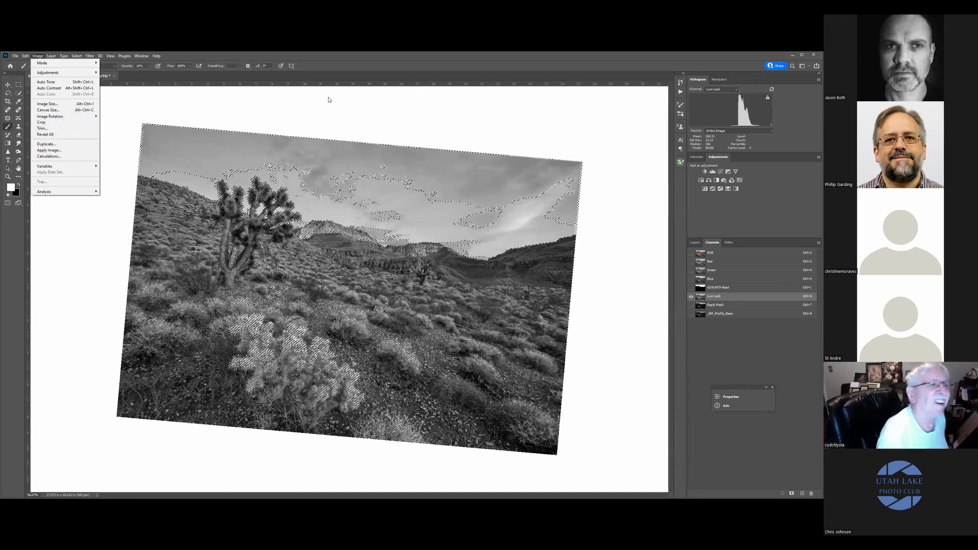
pyautogui.click(99, 56)
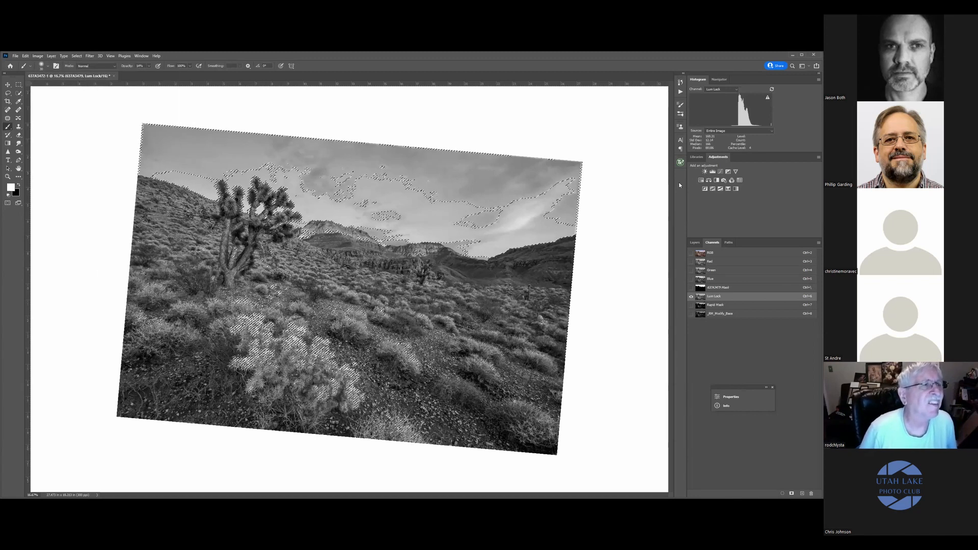
pyautogui.press('r')
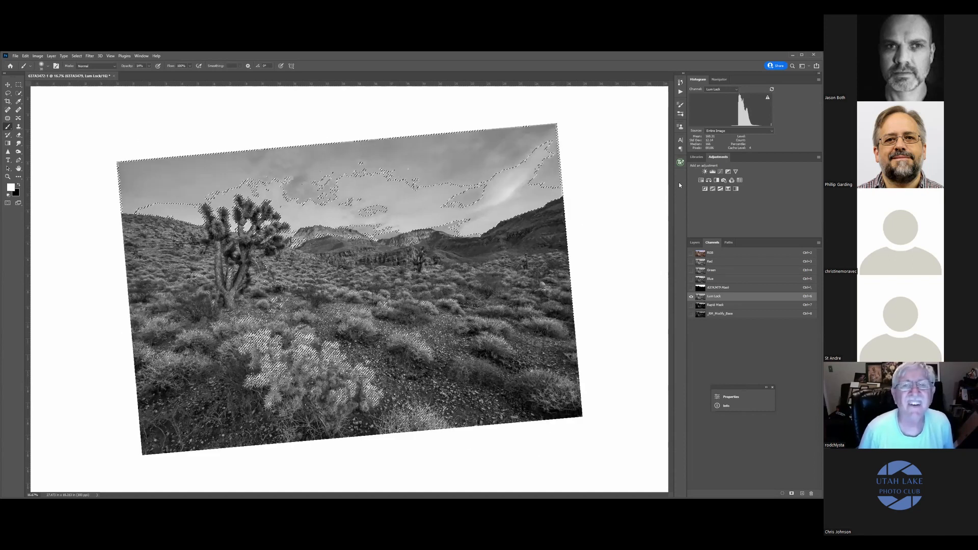
pyautogui.press('Escape')
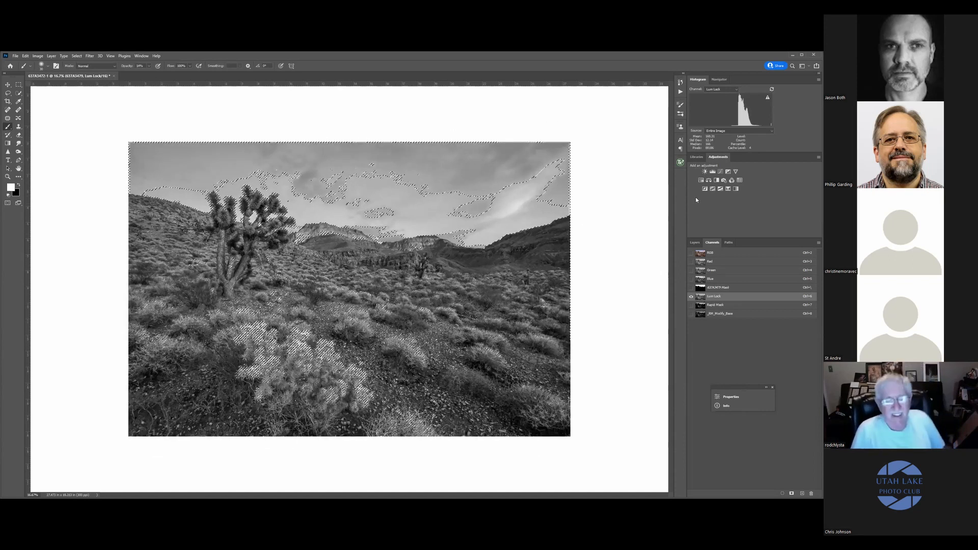
# - Return from the channel view to the full-colour photo, clear the selection, and bring the Joshua tree and sky into view
pyautogui.hotkey('ctrl', '+')
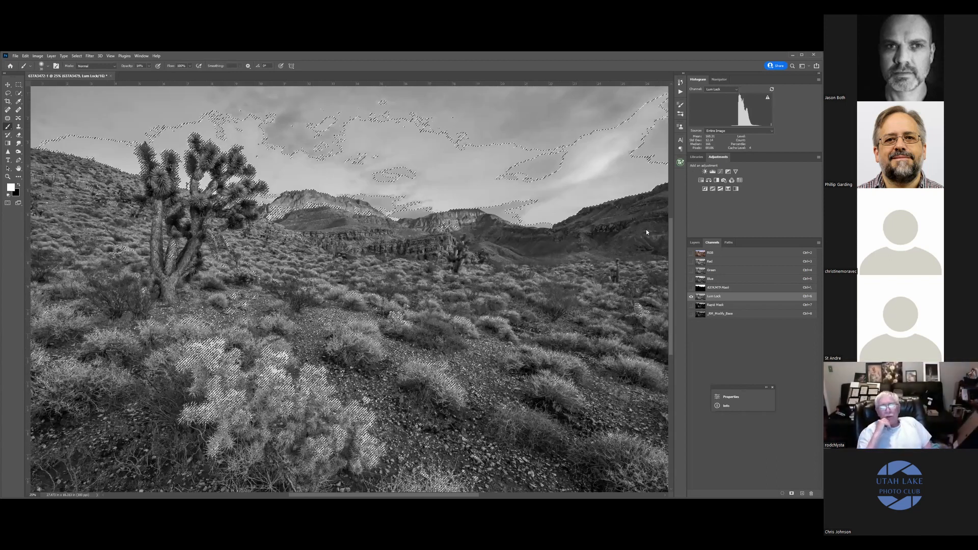
pyautogui.hotkey('ctrl', '+')
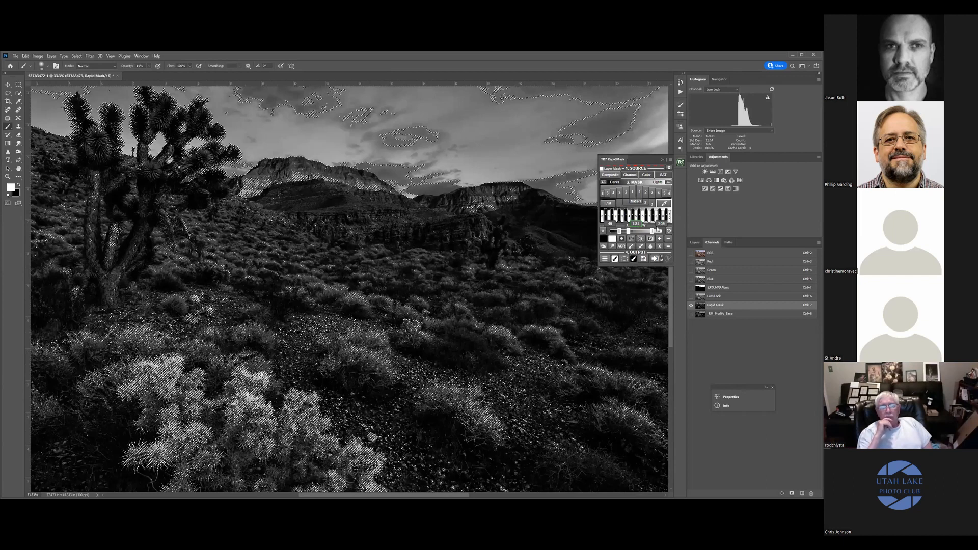
pyautogui.hscroll(-3, 712, 251)
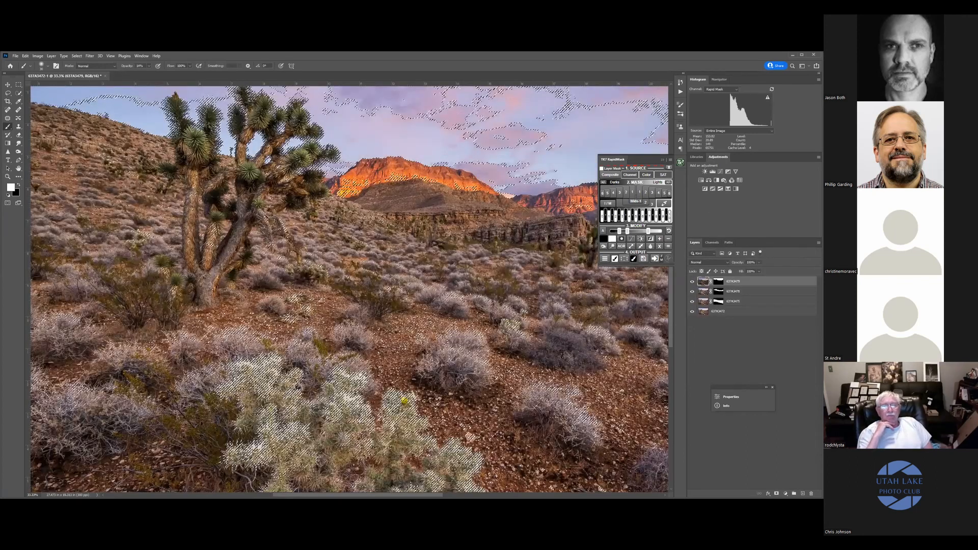
pyautogui.hotkey('ctrl', 'd')
pyautogui.scroll(3, 405, 493)
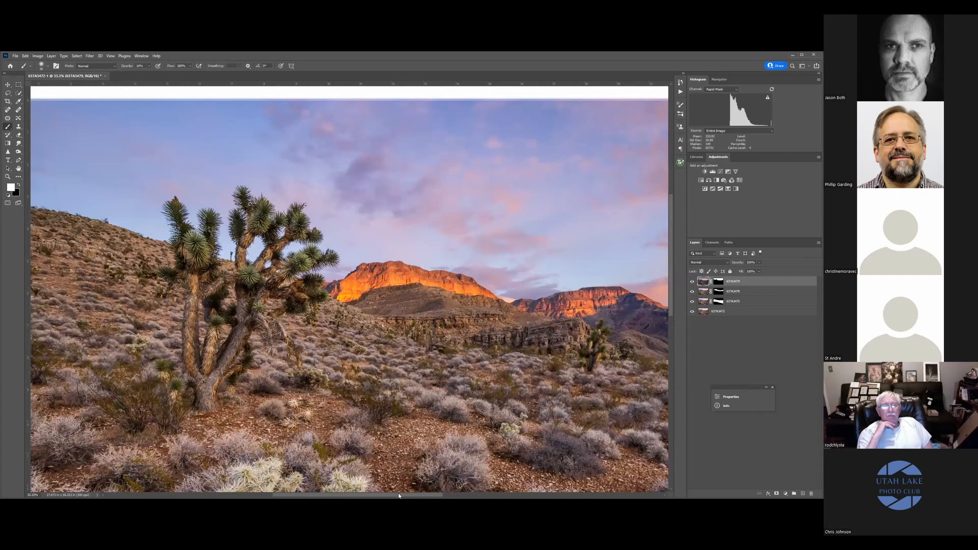
pyautogui.hscroll(-3, 518, 448)
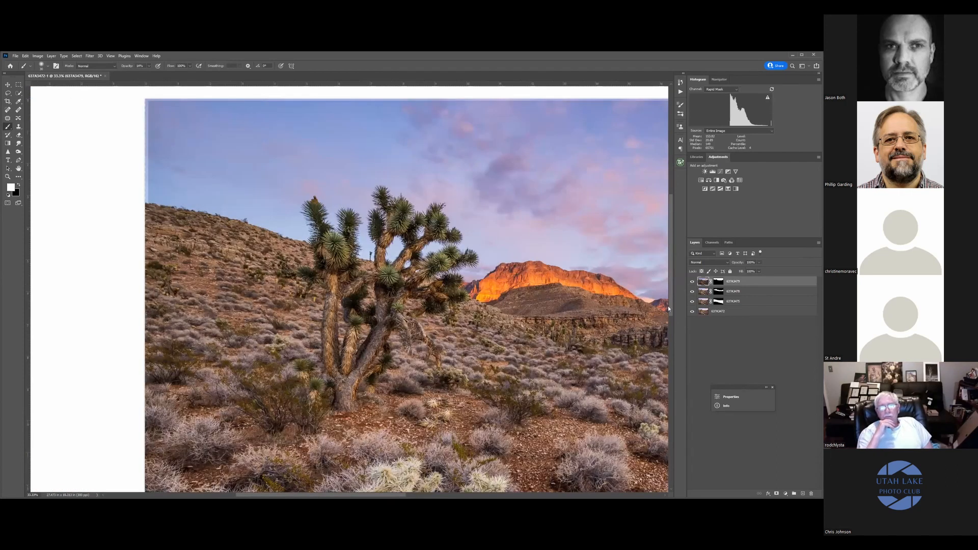
# - Display the top layer's mask around the Joshua tree and raise the brush opacity
pyautogui.hotkey('ctrl', '+')
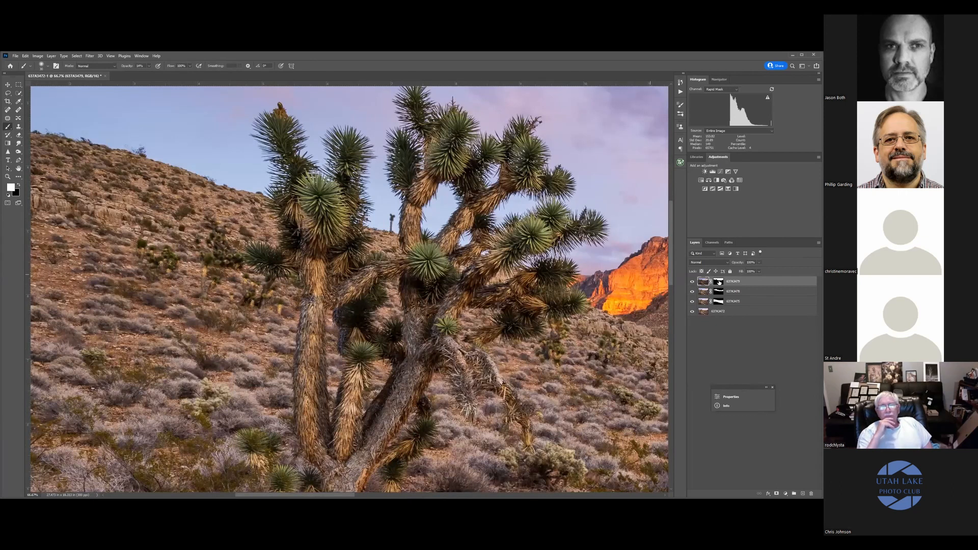
pyautogui.scroll(3, 350, 289)
pyautogui.keyDown('alt'); pyautogui.click(718, 281); pyautogui.keyUp('alt')
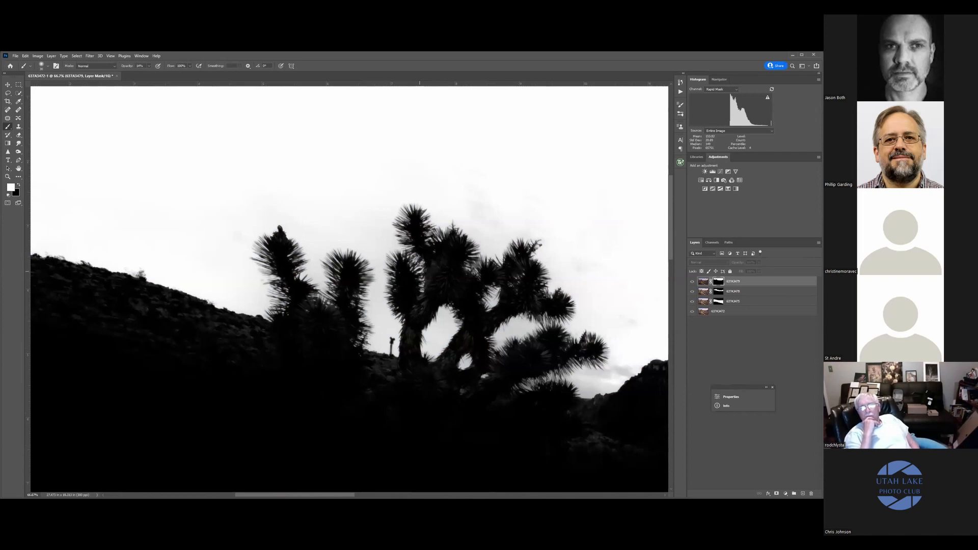
pyautogui.click(149, 67)
pyautogui.click(158, 74)
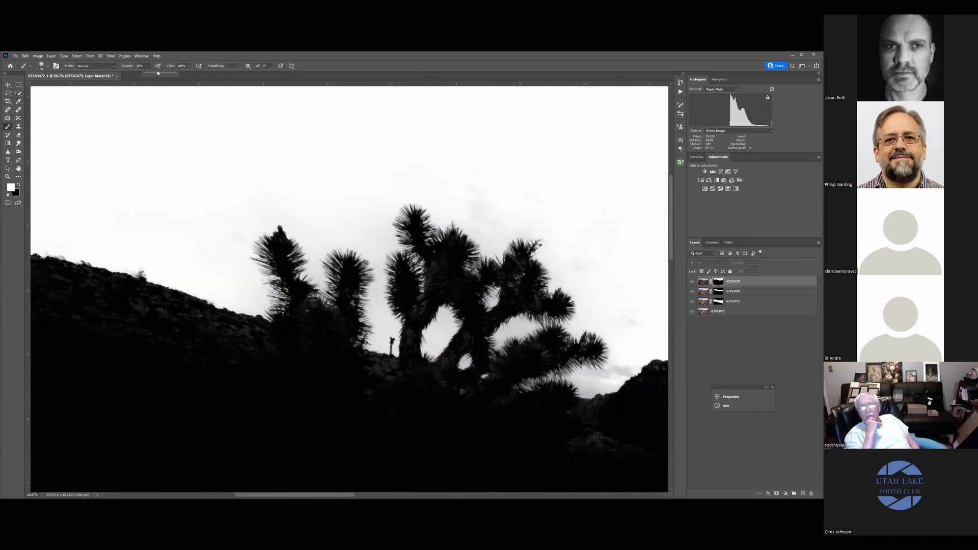
pyautogui.click(417, 259)
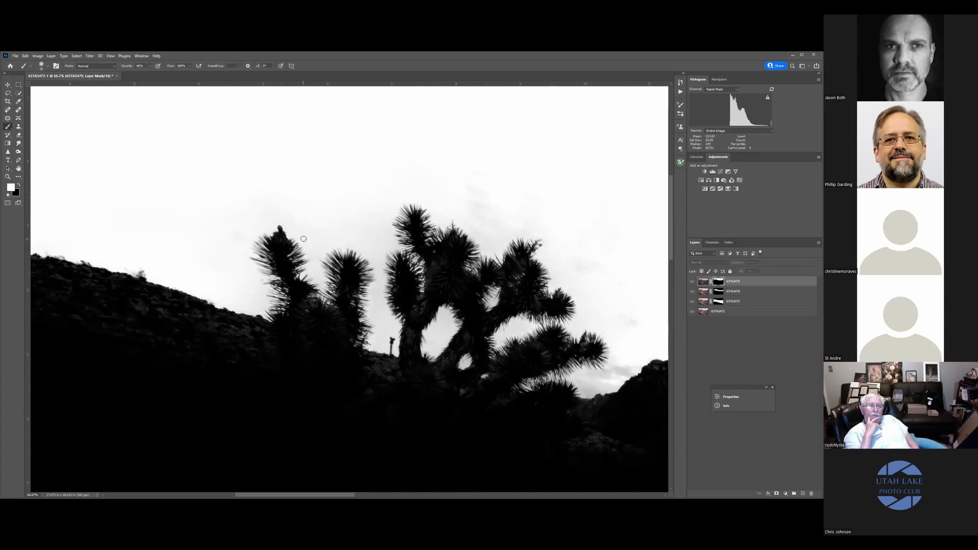
# - Return to the colour photo and examine the blend across the whole image and up close around the Joshua tree's branches
pyautogui.click(705, 283)
pyautogui.hotkey('ctrl', '-')
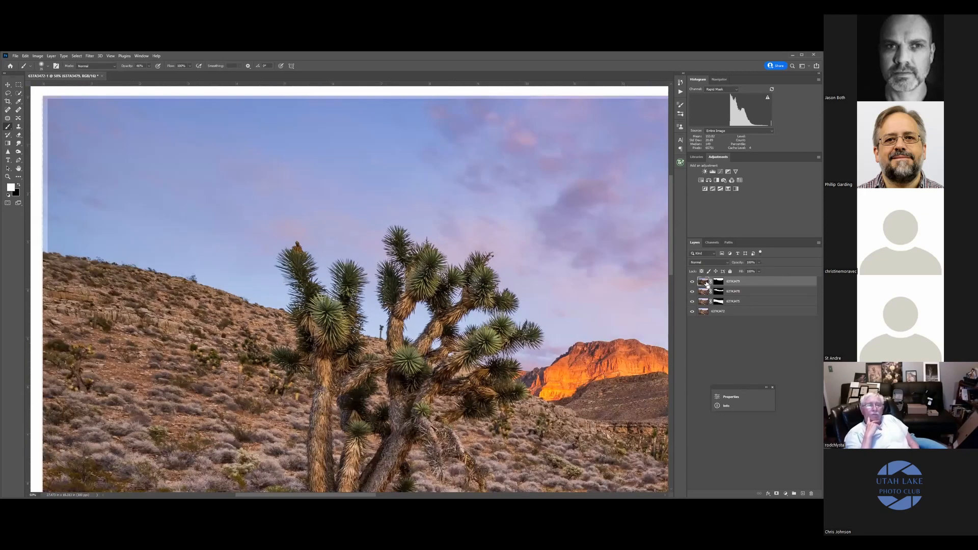
pyautogui.hotkey('ctrl', '-')
pyautogui.hotkey('ctrl', '-')
pyautogui.hotkey('ctrl', '-')
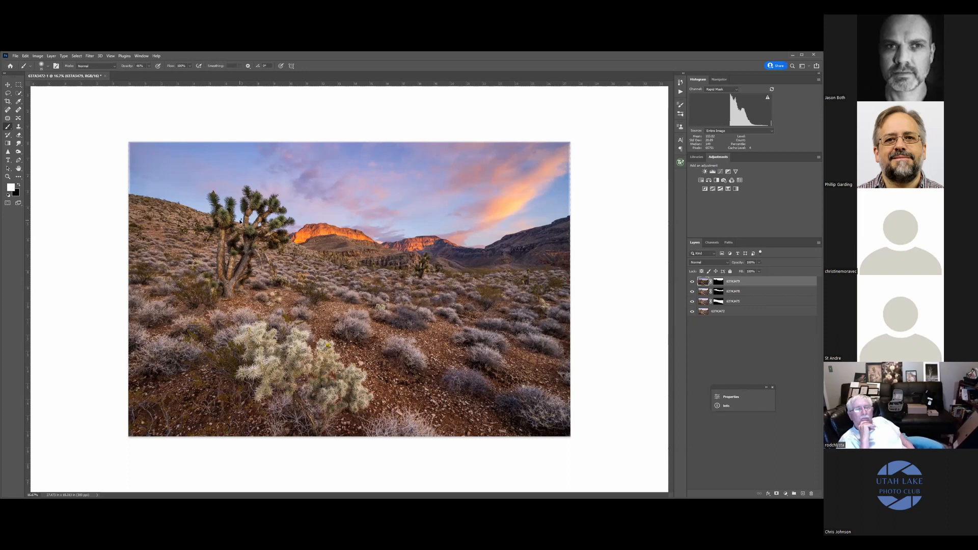
pyautogui.hotkey('ctrl', '+')
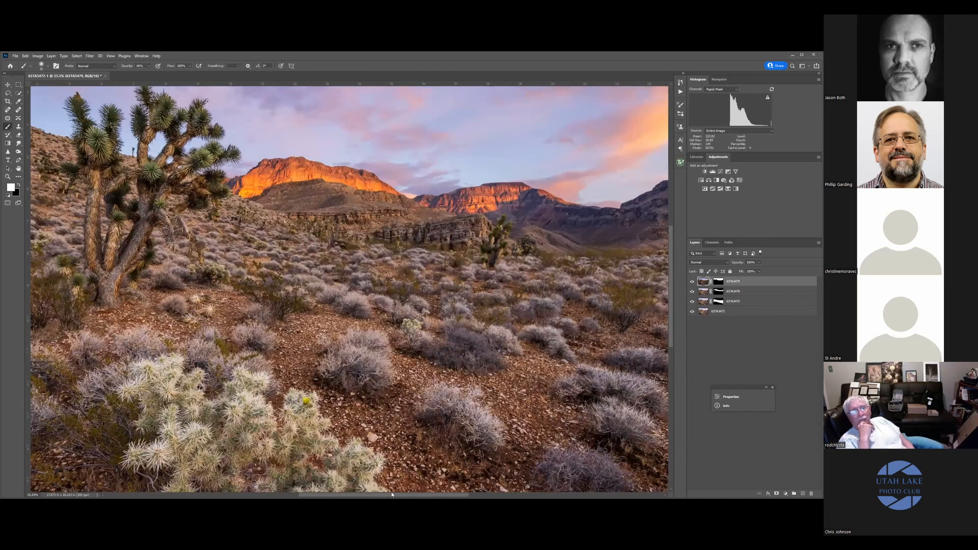
pyautogui.hotkey('ctrl', '+')
pyautogui.hotkey('ctrl', '+')
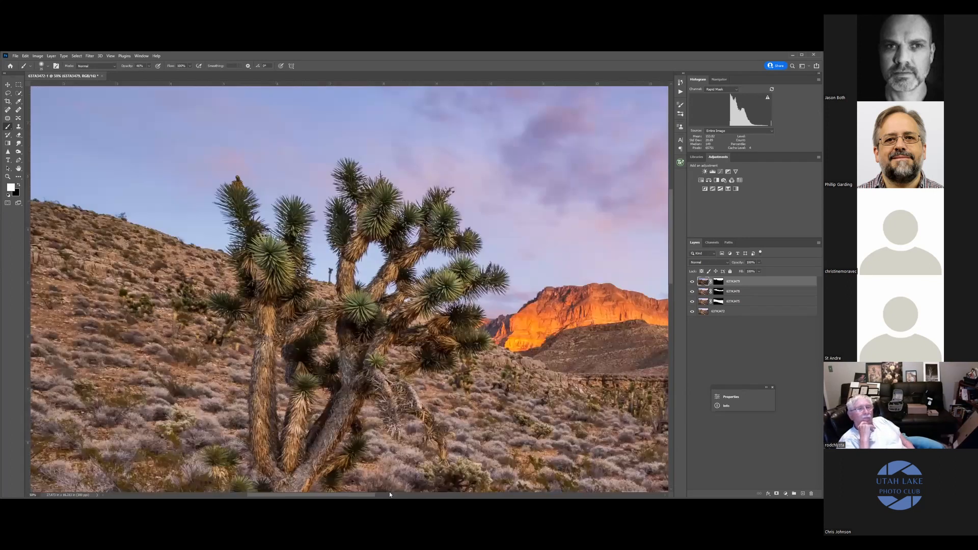
pyautogui.hotkey('ctrl', '+')
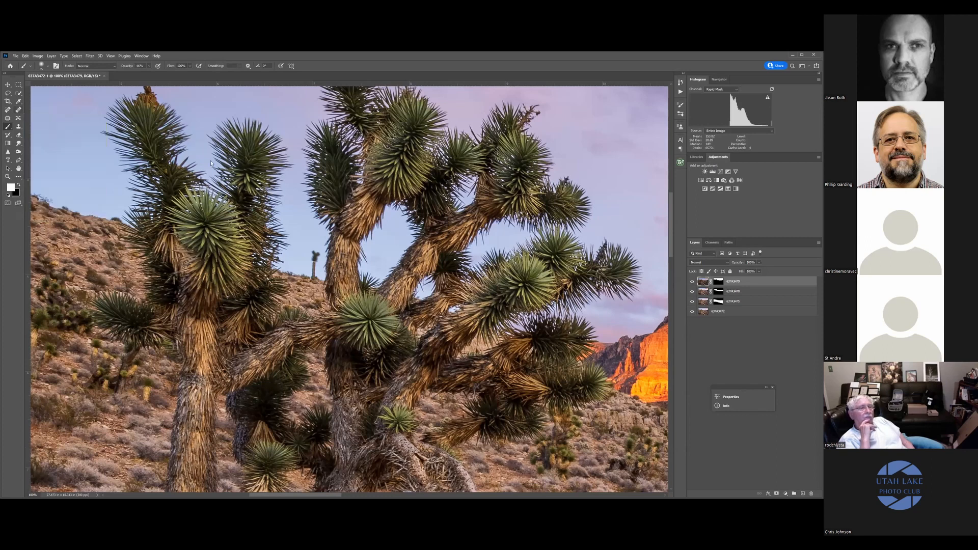
# - Try to retouch the area around the Joshua tree's branches with the Healing Brush
pyautogui.press('j')
pyautogui.scroll(-1, 313, 247)
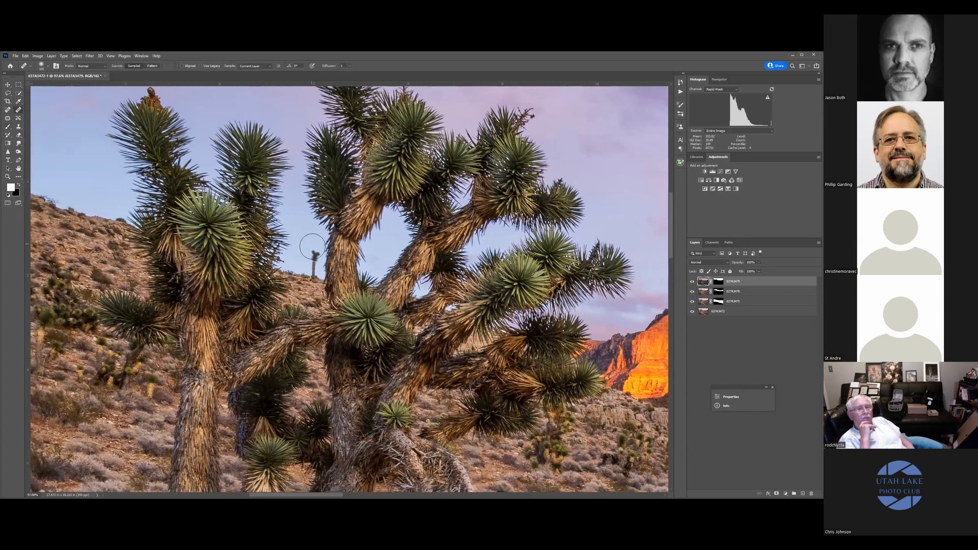
pyautogui.scroll(-1, 312, 247)
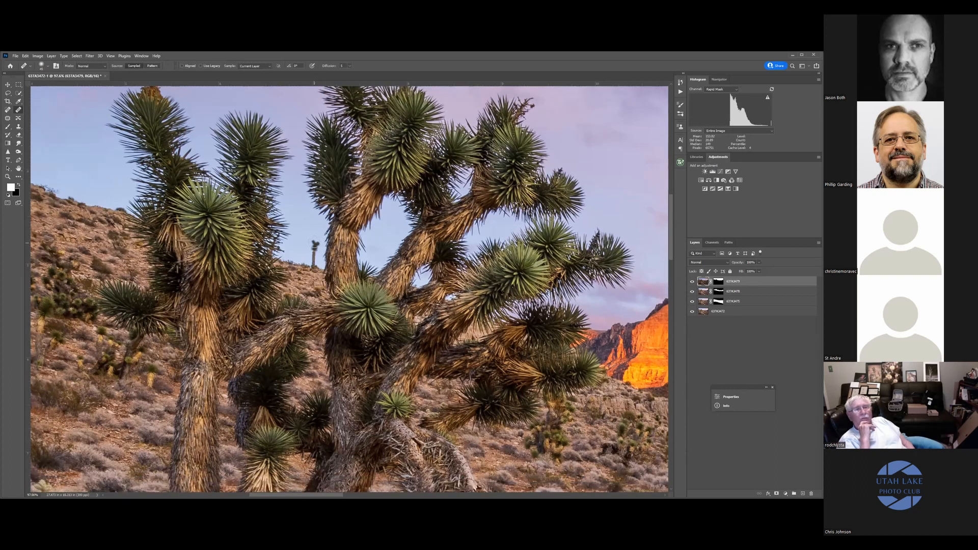
pyautogui.click(388, 217)
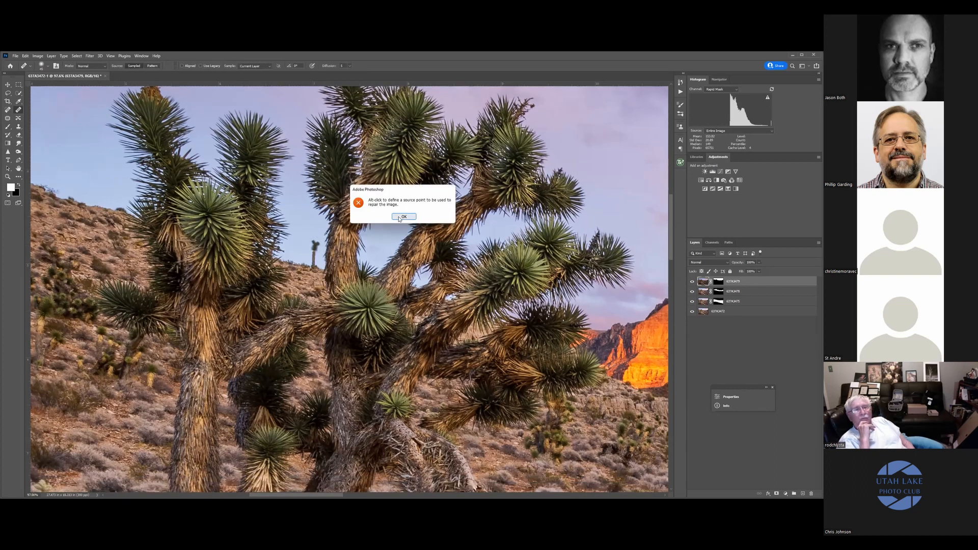
pyautogui.click(402, 217)
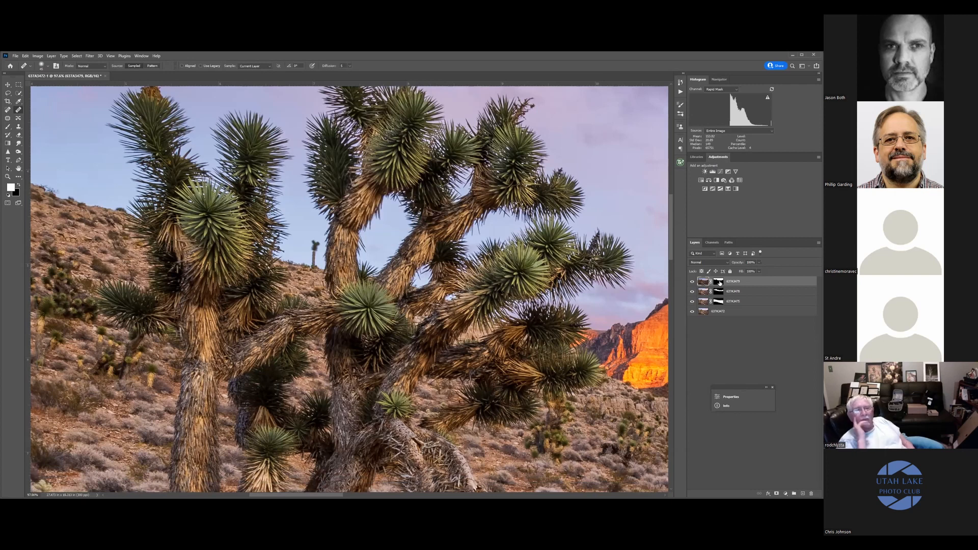
# - Disable the top layer's mask and try to remove the small distant tree on the ridge with the Spot Healing Brush
pyautogui.rightClick(719, 282)
pyautogui.click(735, 286)
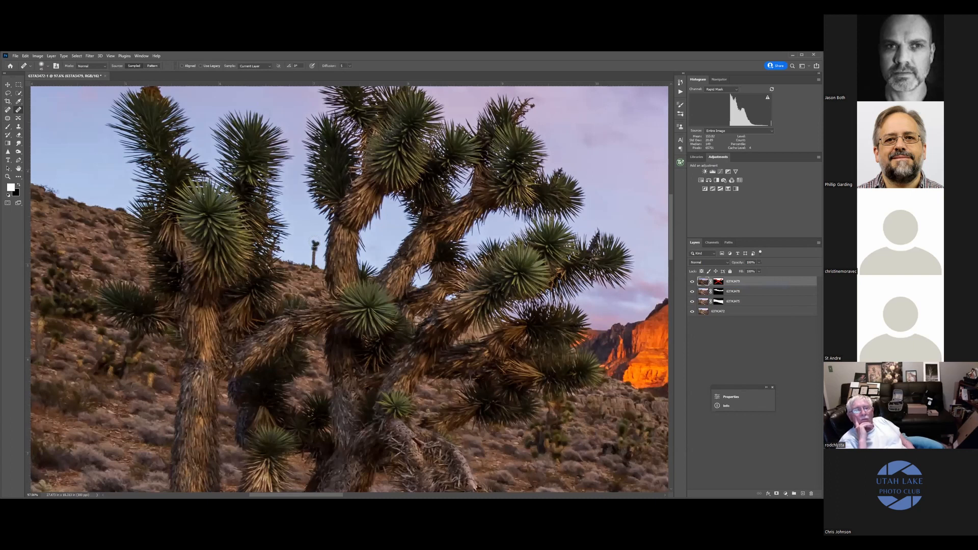
pyautogui.click(315, 244)
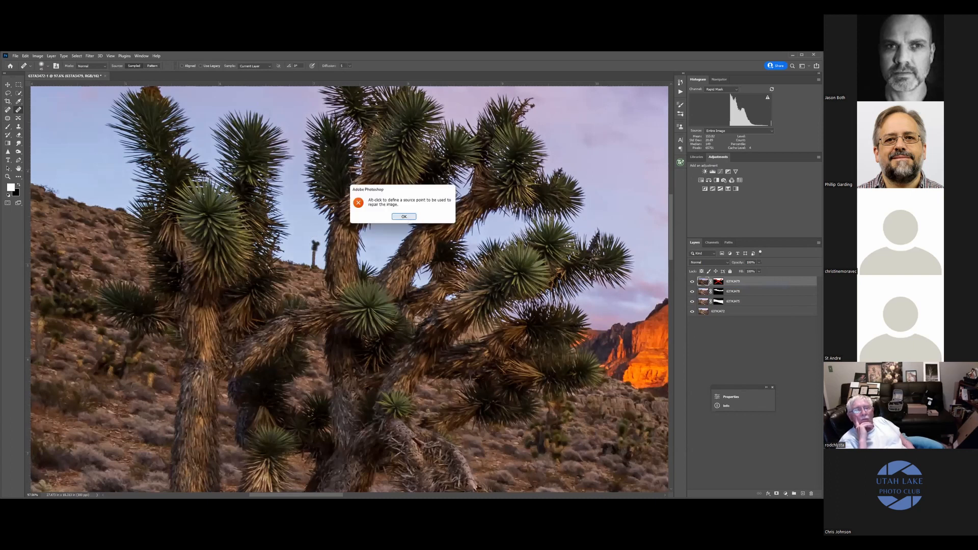
pyautogui.press('Return')
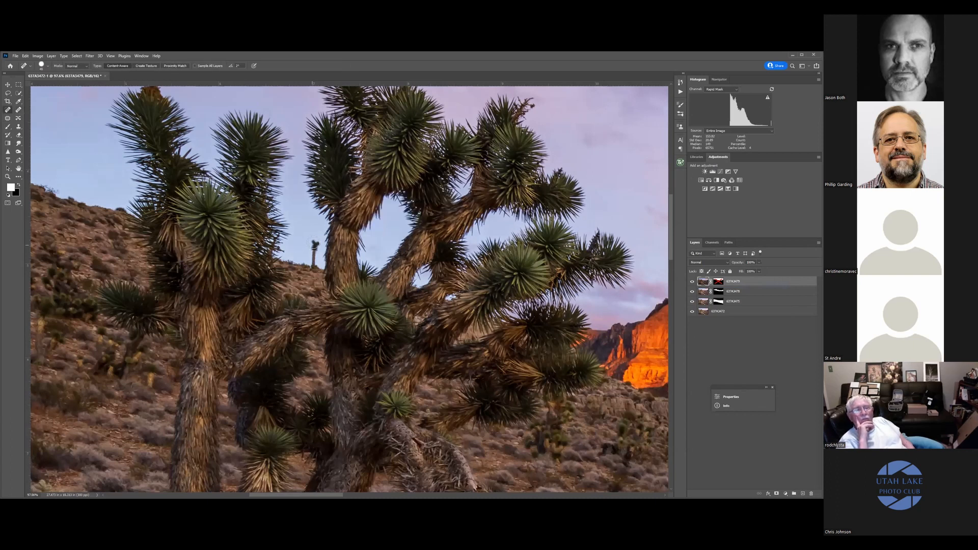
pyautogui.moveTo(314, 240); pyautogui.dragTo(314, 261)
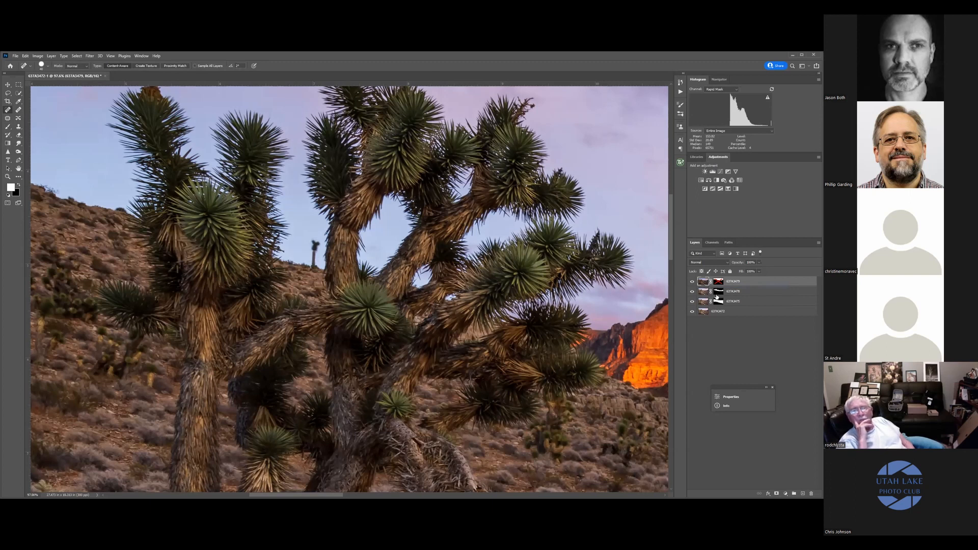
# - Re-enable the top layer's mask and check the blended result across the whole photo
pyautogui.click(718, 282)
pyautogui.click(719, 282)
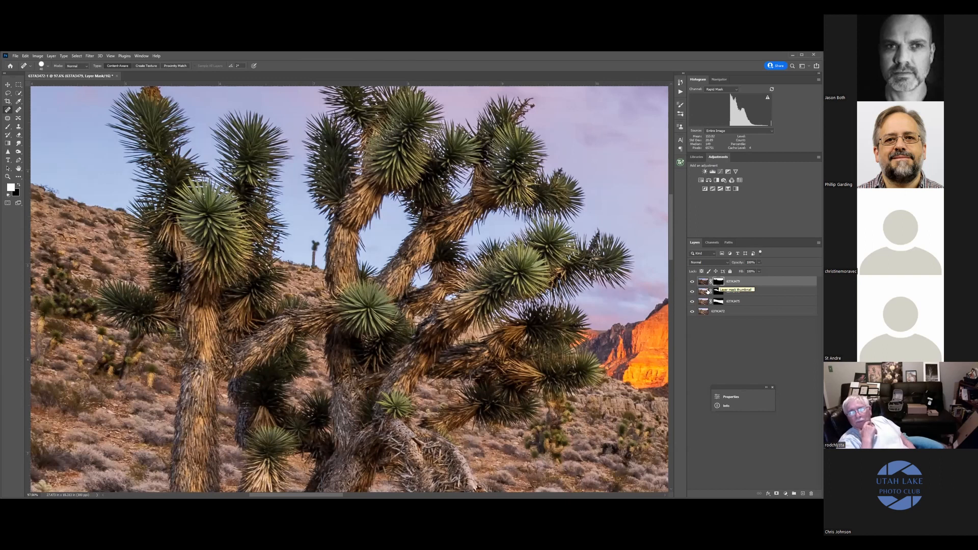
pyautogui.hotkey('ctrl', '-')
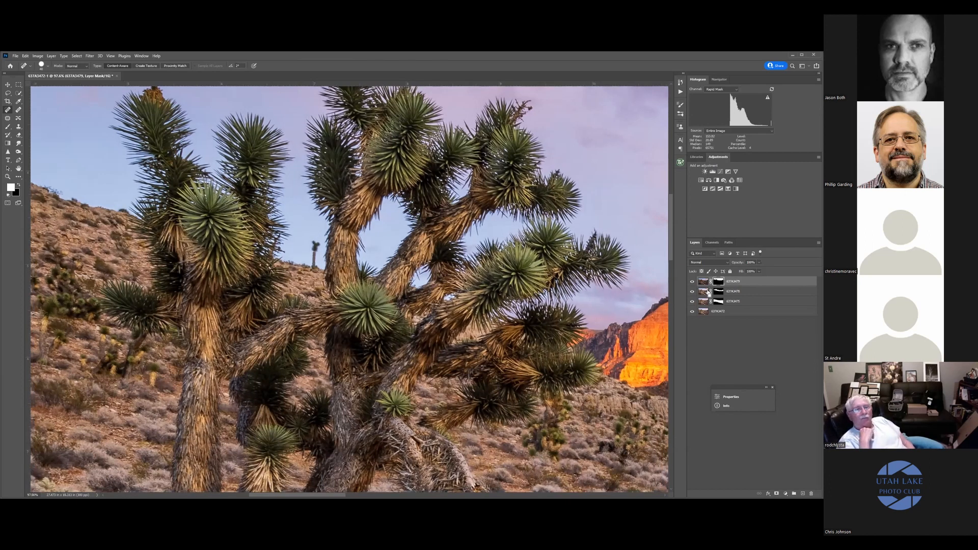
pyautogui.hotkey('ctrl', '-')
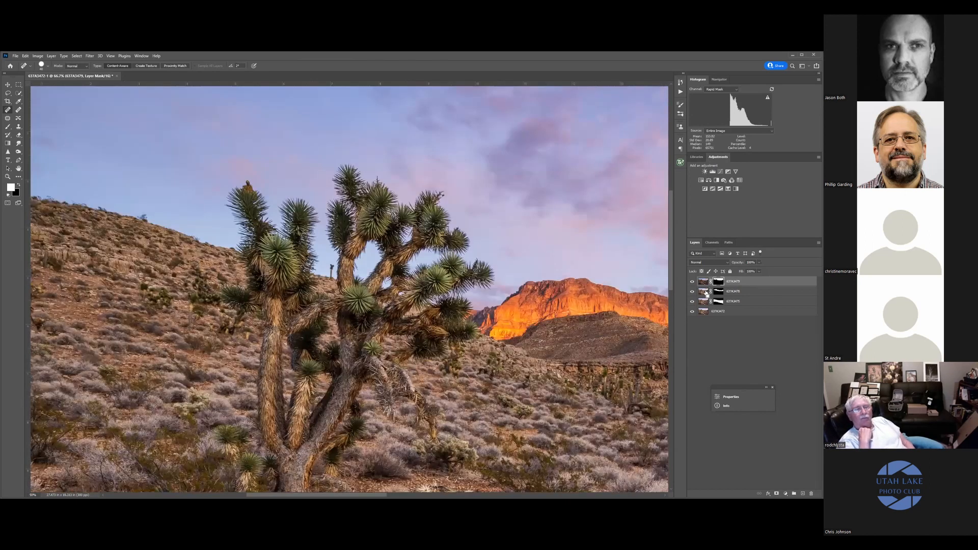
pyautogui.hotkey('ctrl', '-')
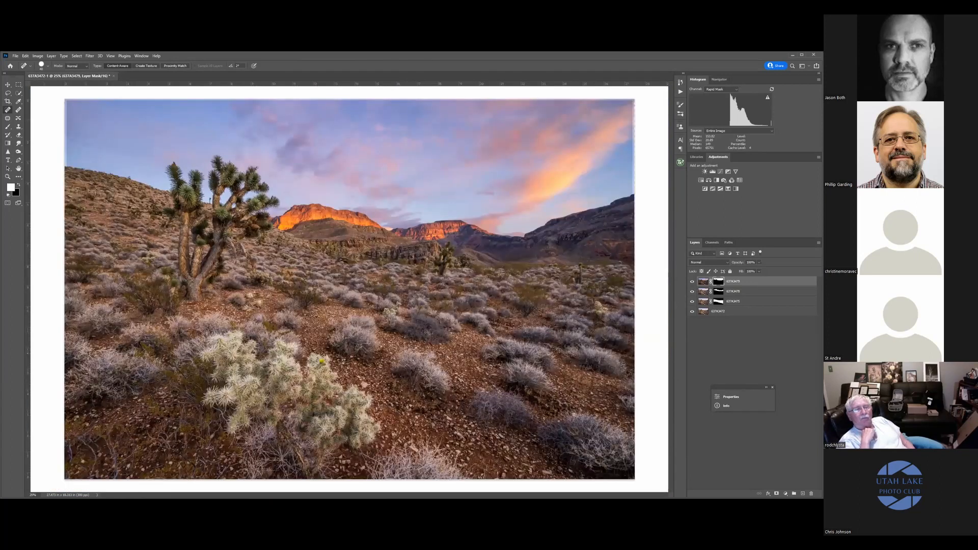
pyautogui.hotkey('ctrl', '-')
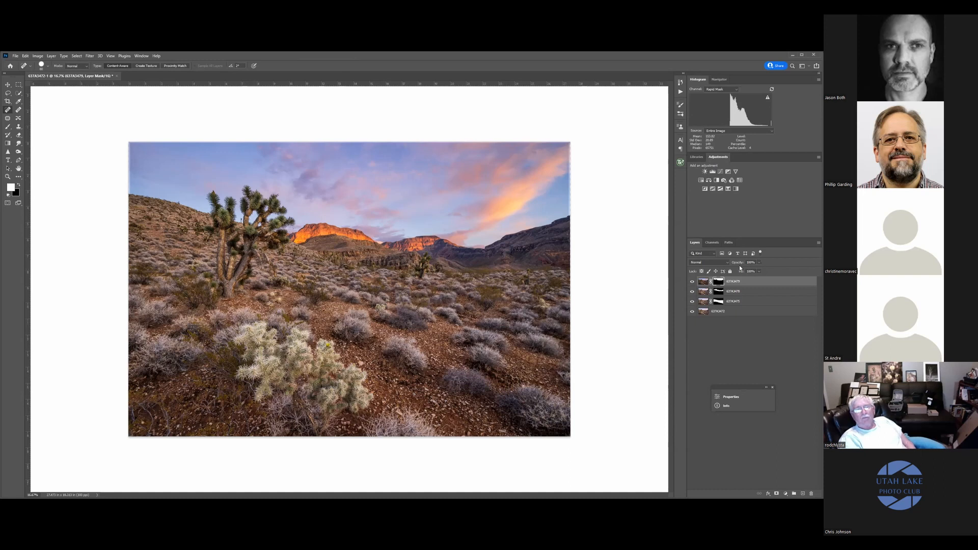
# - Add a Levels adjustment layer above the exposure layers and remove its layer mask
pyautogui.click(703, 281)
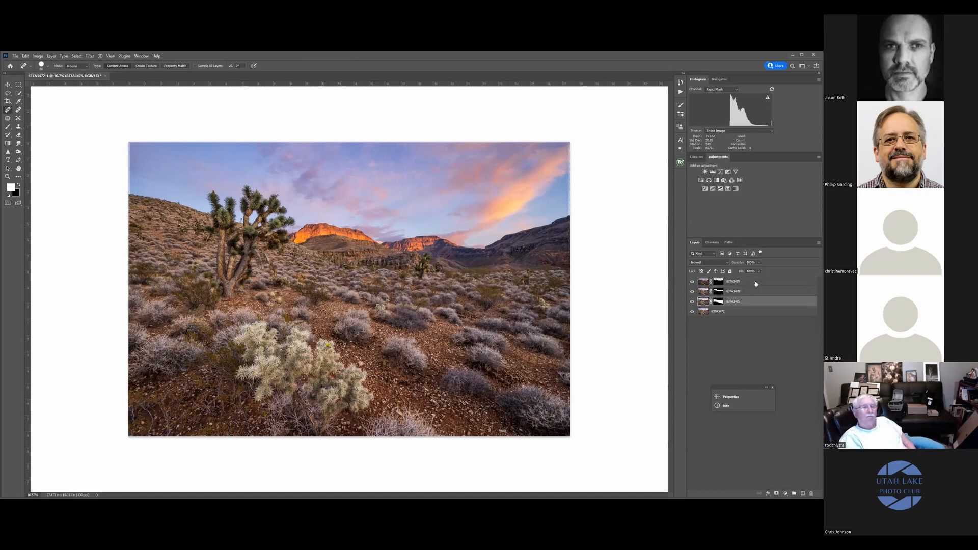
pyautogui.click(712, 173)
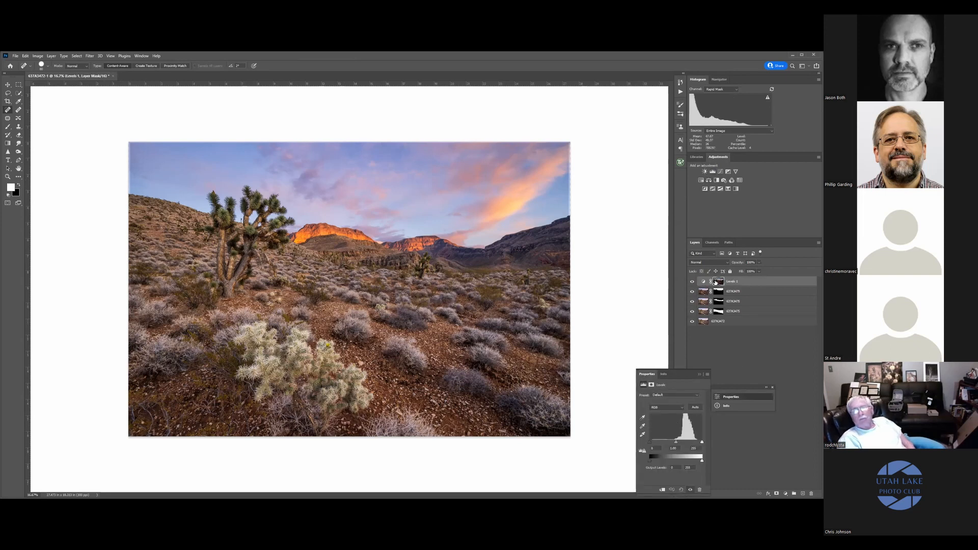
pyautogui.click(704, 281)
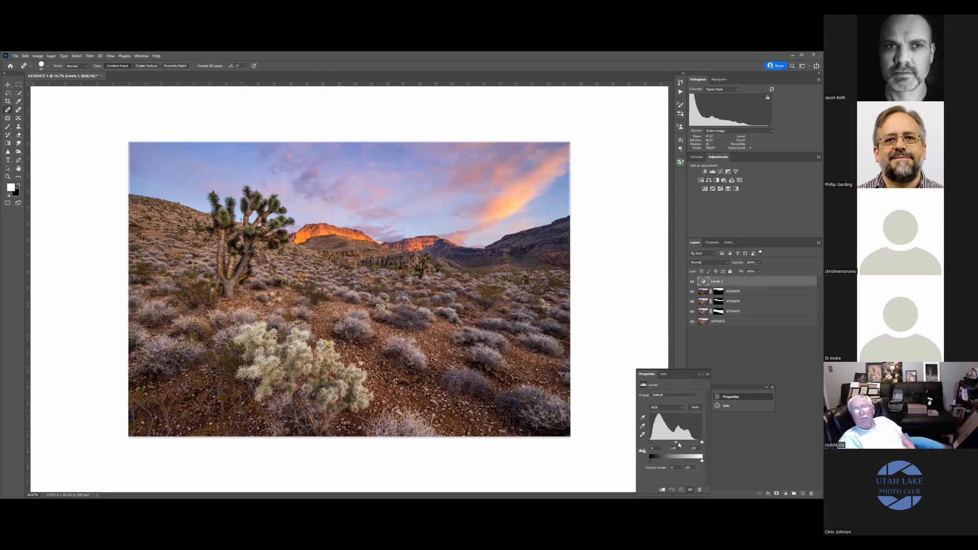
# - Adjust the Levels layer's midtones and lower its white point to brighten the highlights, then compare the photo with the adjustment hidden and shown
pyautogui.moveTo(676, 443); pyautogui.dragTo(676, 443)
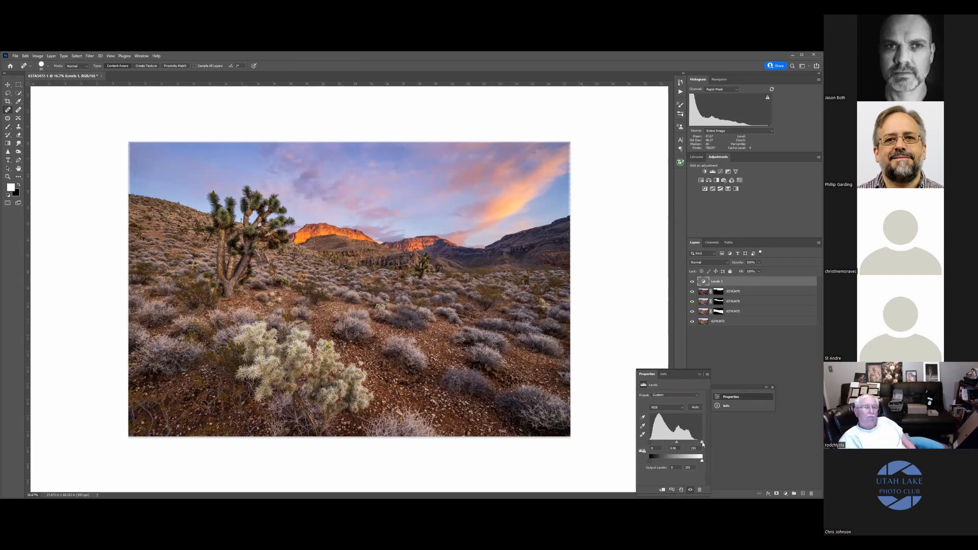
pyautogui.moveTo(698, 443); pyautogui.dragTo(694, 443)
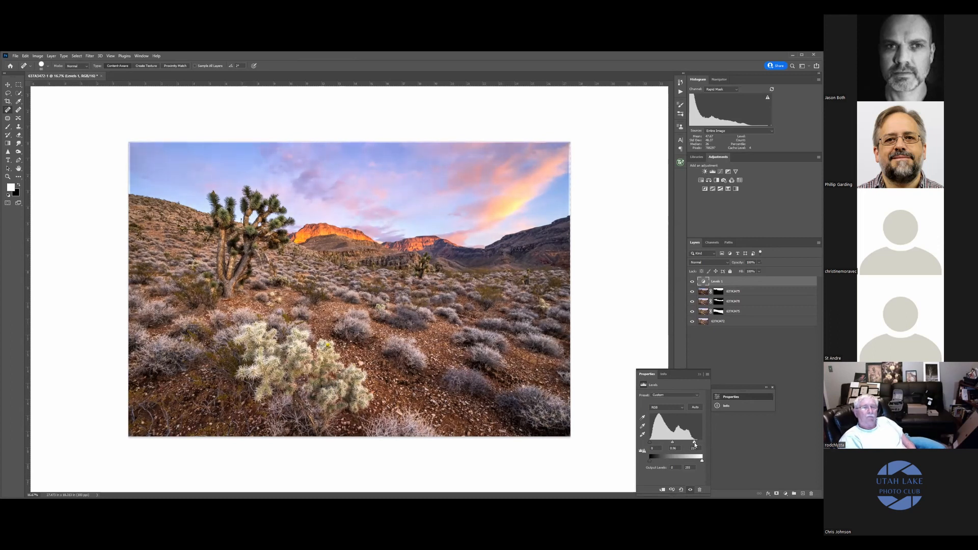
pyautogui.click(698, 375)
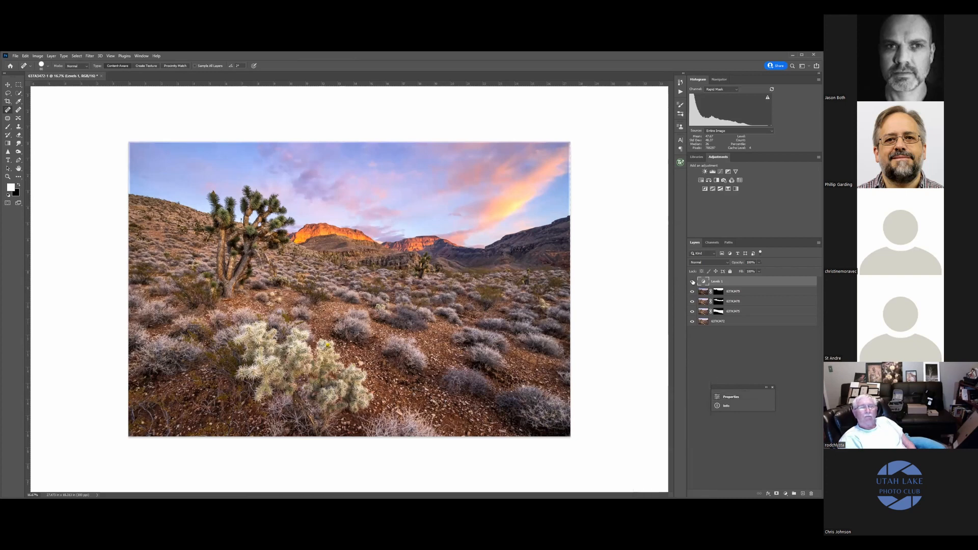
pyautogui.click(692, 282)
pyautogui.click(692, 282)
pyautogui.click(692, 281)
pyautogui.click(692, 282)
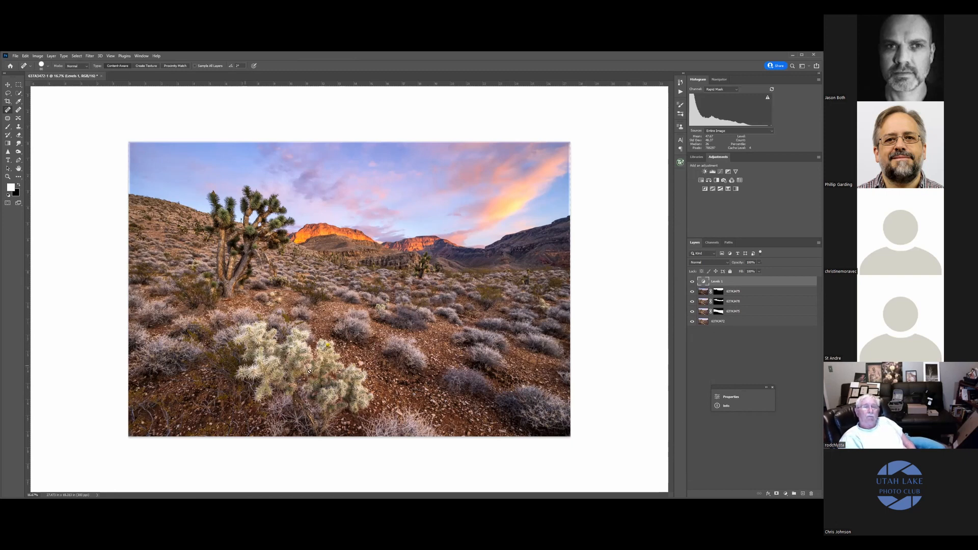
# - Add a blank layer above the Levels adjustment, set its blend mode to Overlay and ready the Brush with white as foreground color
pyautogui.hotkey('ctrl', '+')
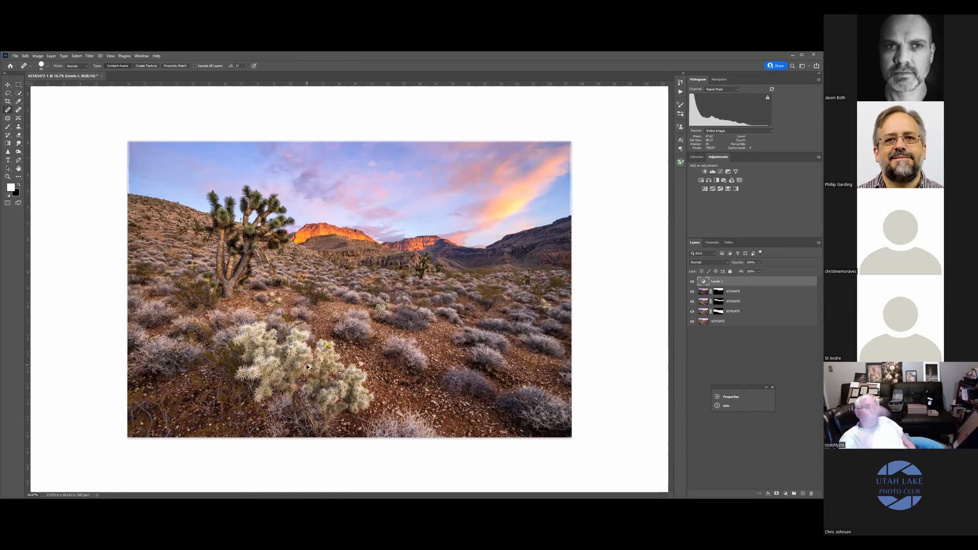
pyautogui.hotkey('ctrl', '+')
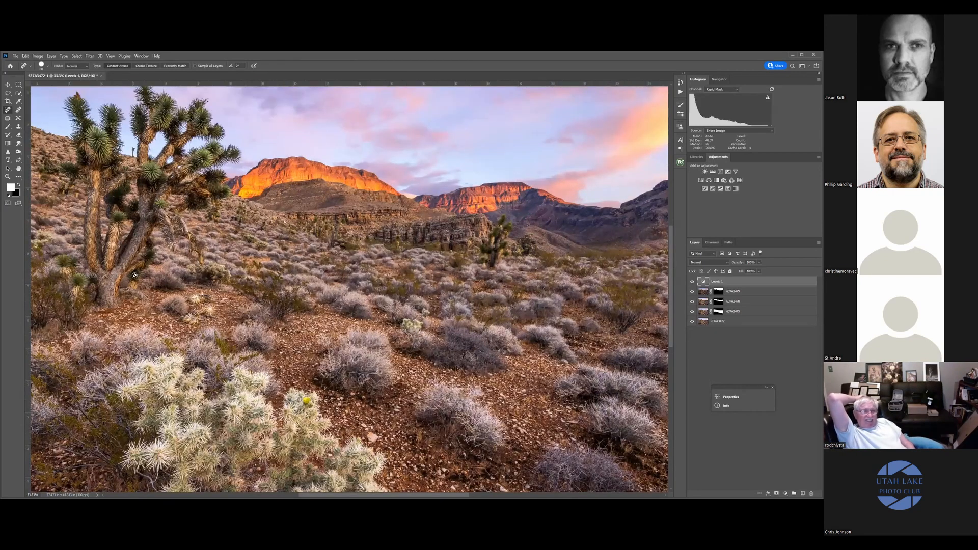
pyautogui.scroll(-4, 369, 410)
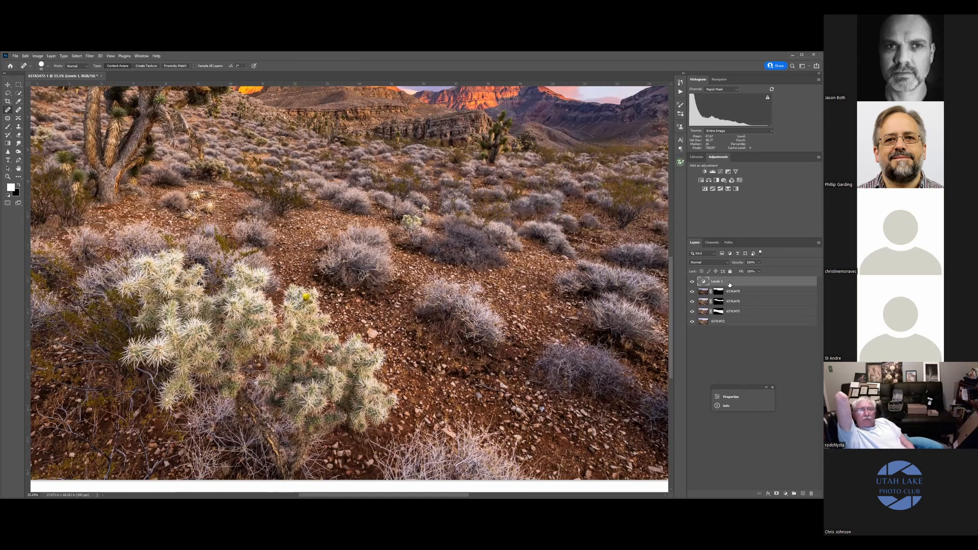
pyautogui.press('b')
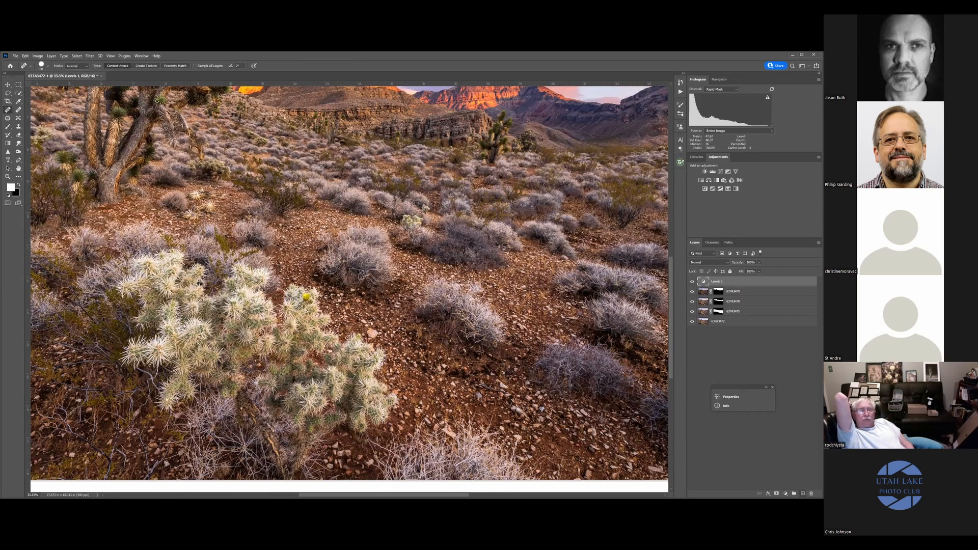
pyautogui.hotkey('ctrl', 'shift', 'alt', 'n')
pyautogui.click(11, 188)
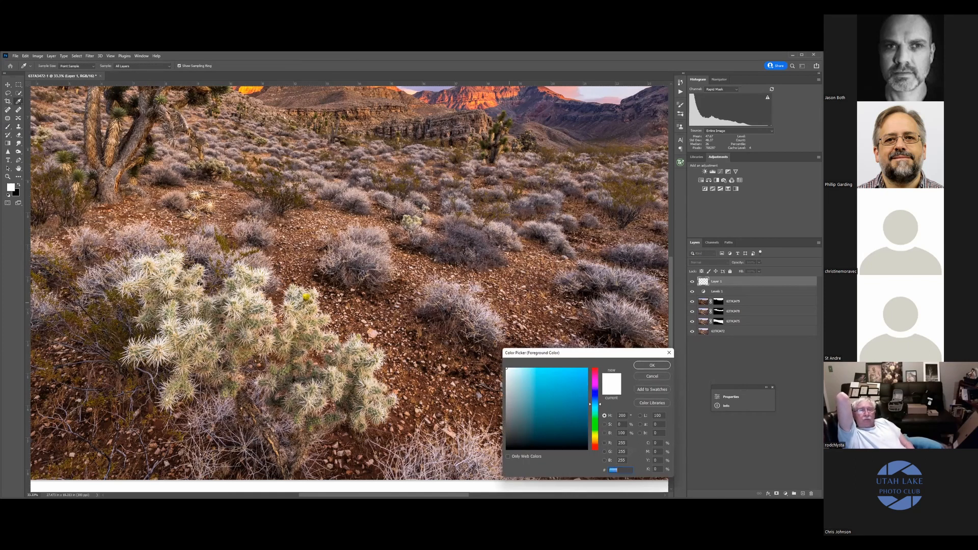
pyautogui.click(652, 365)
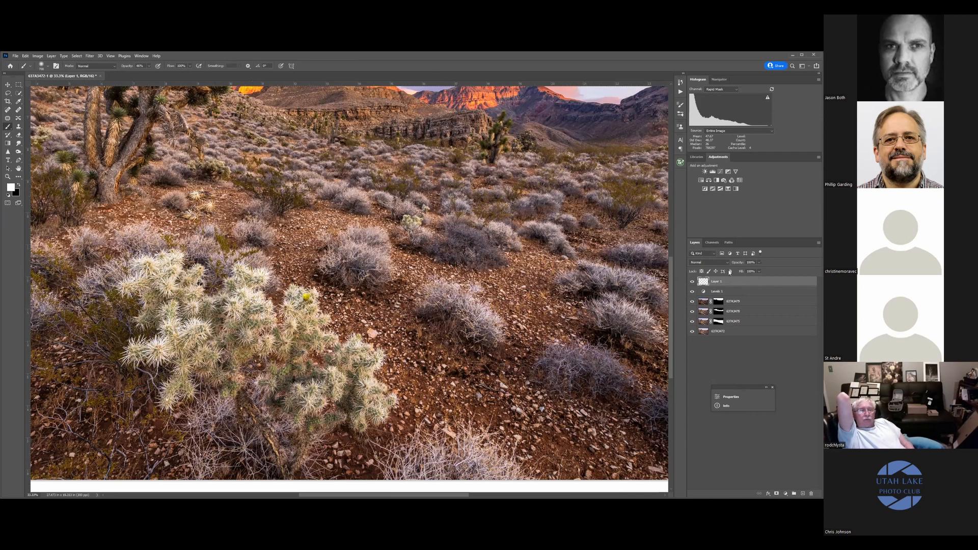
pyautogui.click(727, 265)
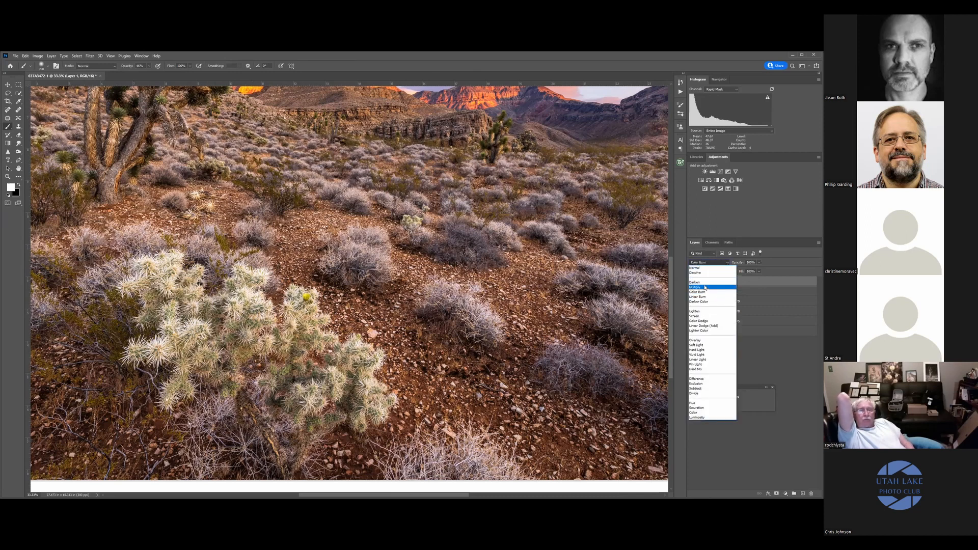
pyautogui.click(696, 340)
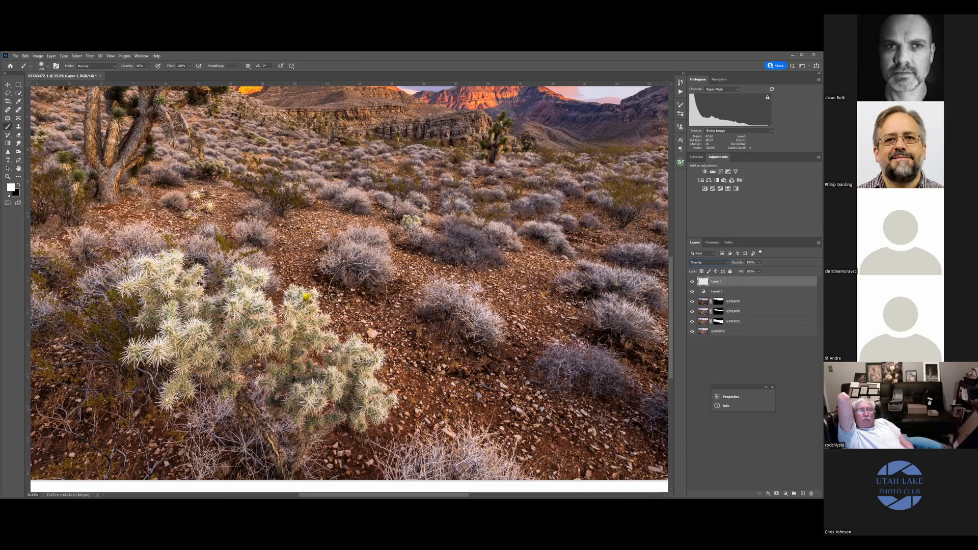
# - Try to brighten the foreground cholla cactus by painting white over it on the Overlay layer, and check the effect on the whole photo
pyautogui.moveTo(291, 324)
pyautogui.mouseDown()
pyautogui.moveTo(249, 301)
pyautogui.moveTo(136, 285)
pyautogui.moveTo(168, 387)
pyautogui.moveTo(240, 377)
pyautogui.moveTo(326, 397)
pyautogui.mouseUp()
pyautogui.moveTo(315, 357)
pyautogui.mouseDown()
pyautogui.moveTo(375, 400)
pyautogui.moveTo(425, 364)
pyautogui.moveTo(398, 303)
pyautogui.moveTo(207, 226)
pyautogui.moveTo(92, 323)
pyautogui.moveTo(194, 441)
pyautogui.moveTo(390, 438)
pyautogui.moveTo(202, 269)
pyautogui.mouseUp()
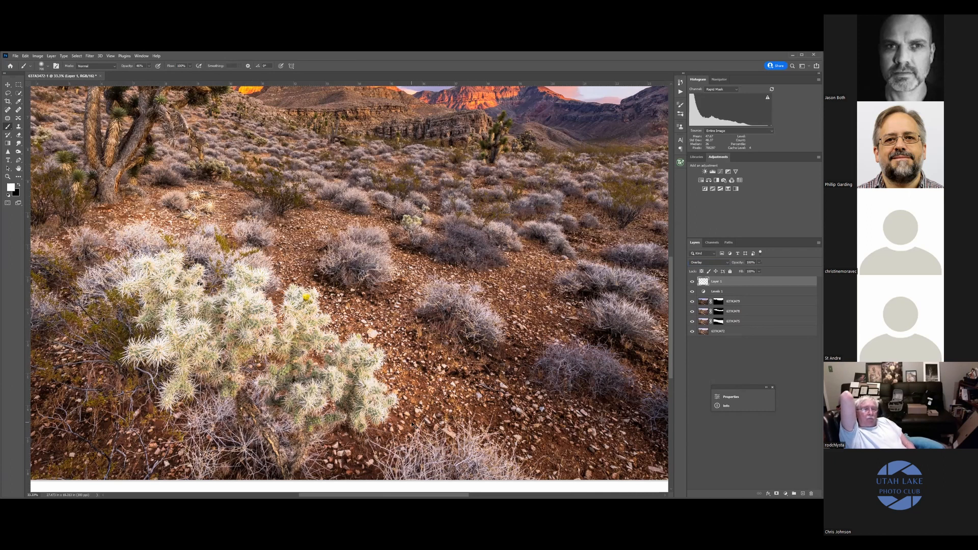
pyautogui.hotkey('ctrl', '-')
pyautogui.hotkey('ctrl', '-')
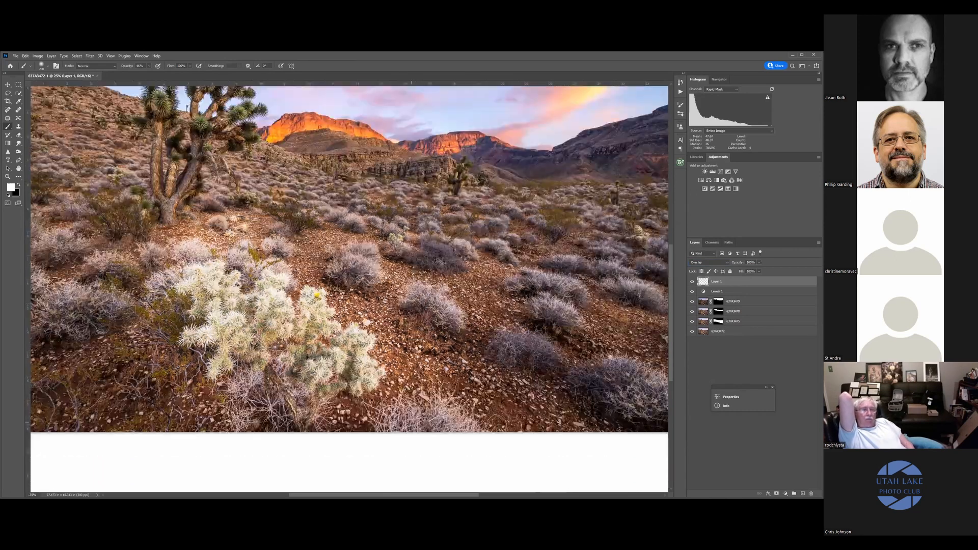
pyautogui.hotkey('ctrl', '-')
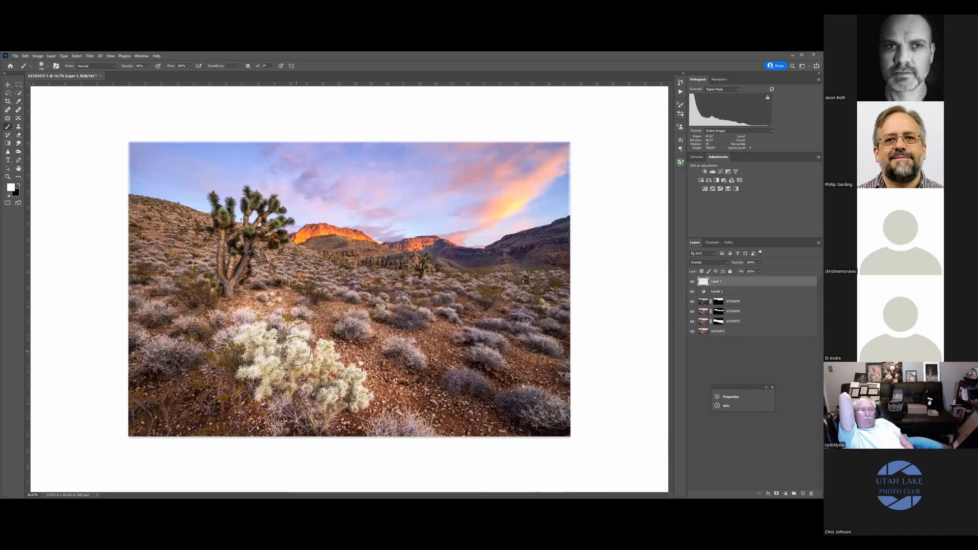
# - Generate a Lights luminosity mask with RapidMask and adjust its tonal levels to isolate the cactus's bright spines from the surrounding ground
pyautogui.hotkey('ctrl', '+')
pyautogui.hotkey('ctrl', '+')
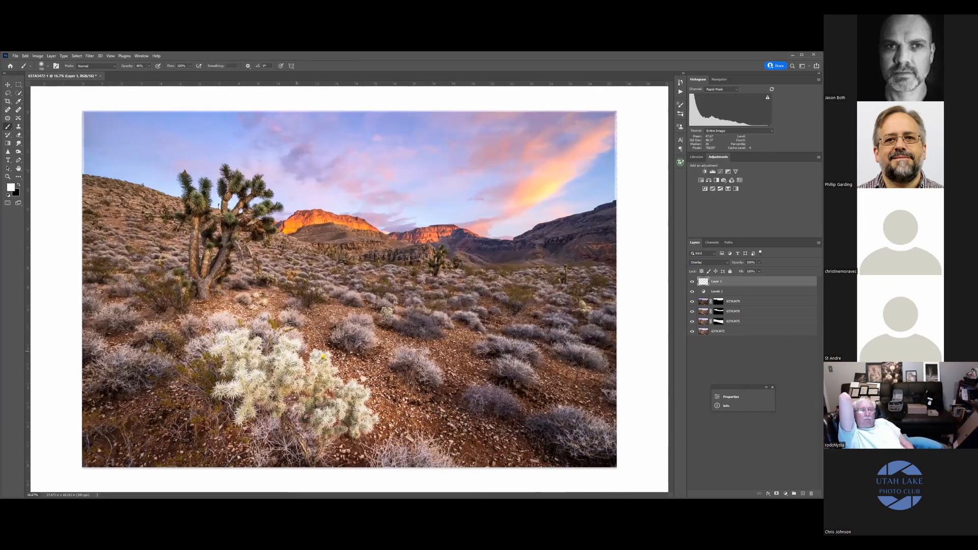
pyautogui.hotkey('ctrl', '+')
pyautogui.hotkey('ctrl', '+')
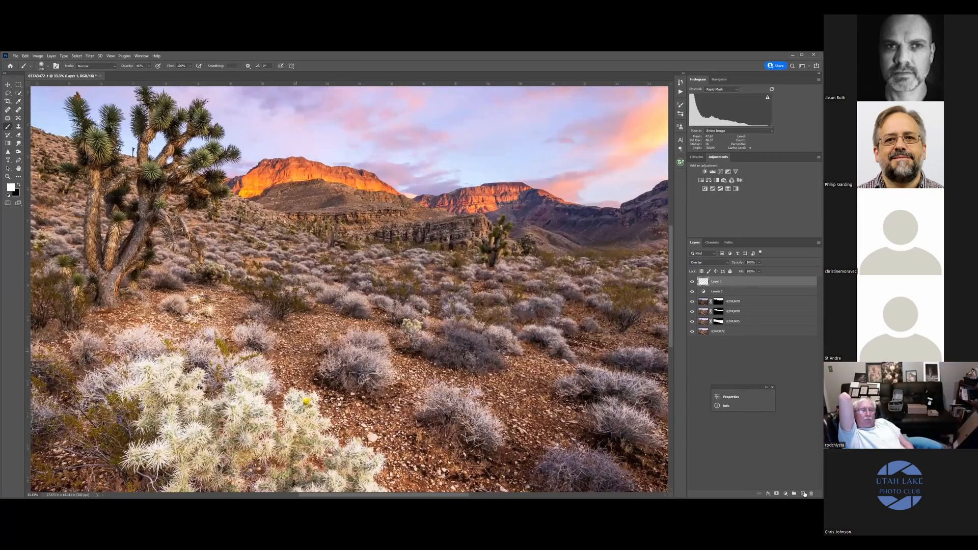
pyautogui.scroll(-2, 687, 175)
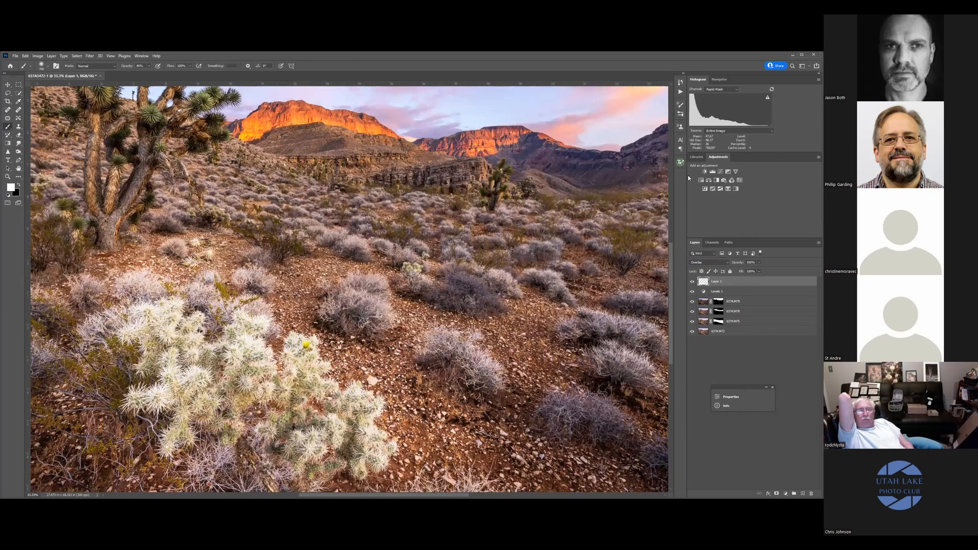
pyautogui.click(640, 193)
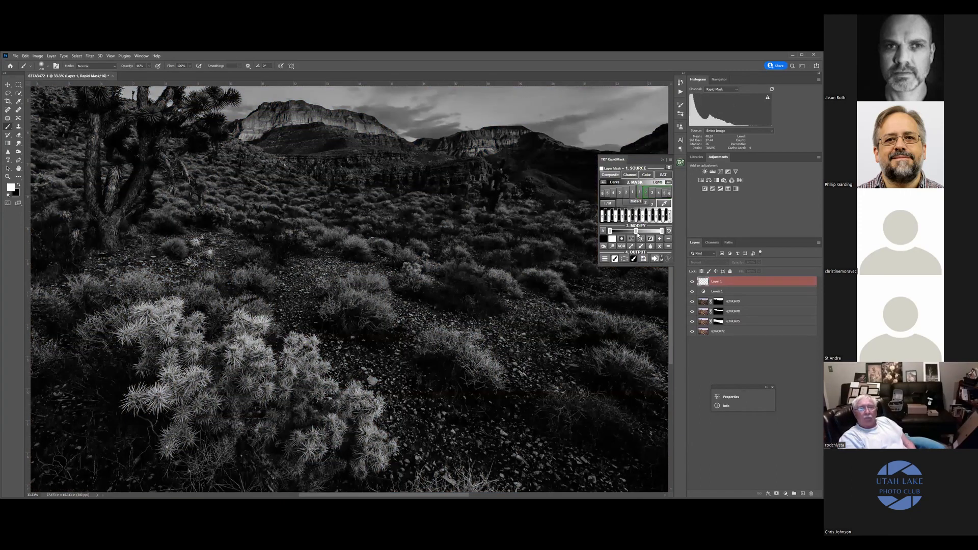
pyautogui.moveTo(640, 234); pyautogui.dragTo(653, 233)
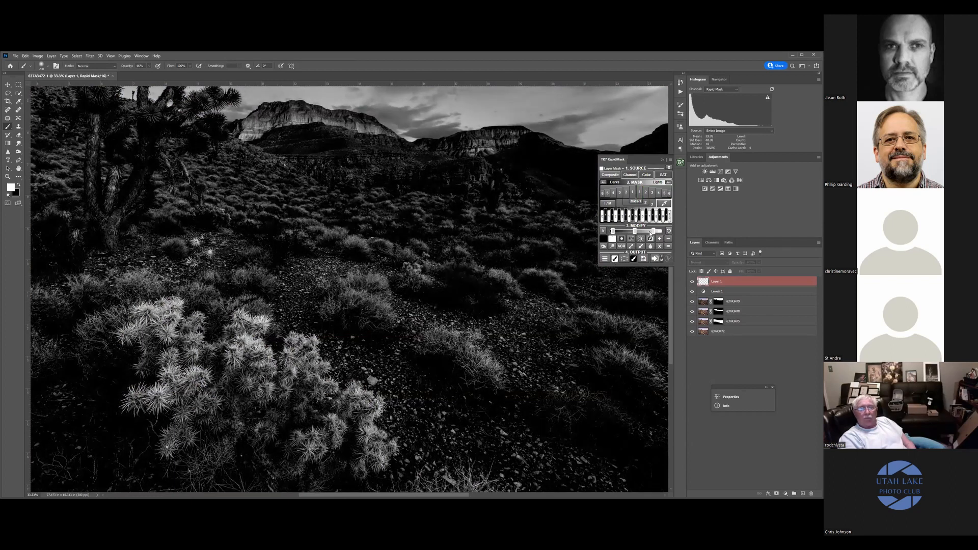
pyautogui.scroll(-3, 275, 262)
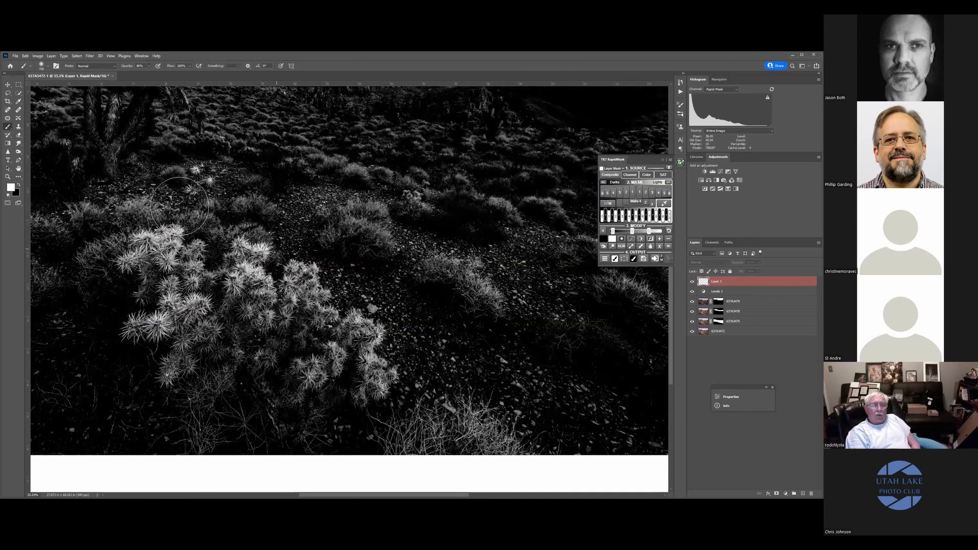
pyautogui.scroll(-1, 143, 250)
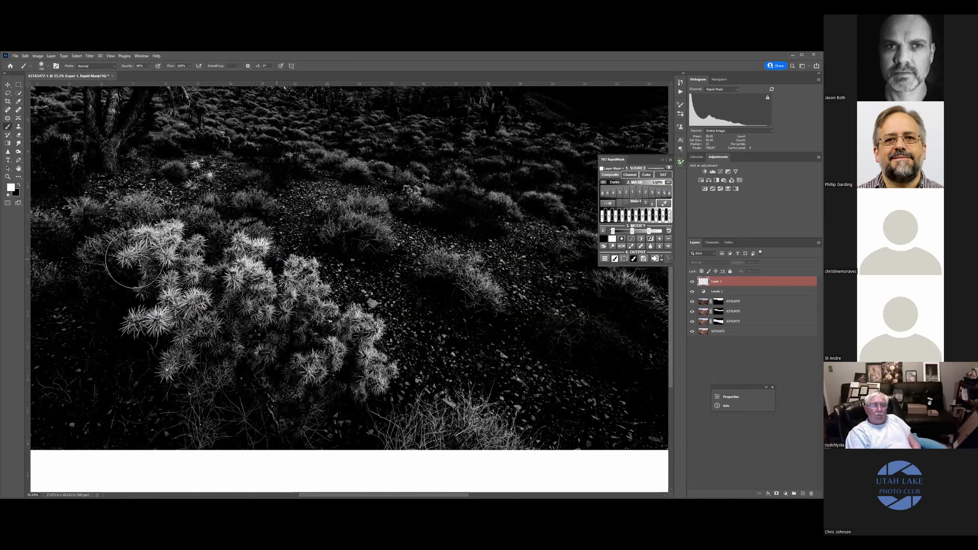
pyautogui.scroll(-3, 455, 486)
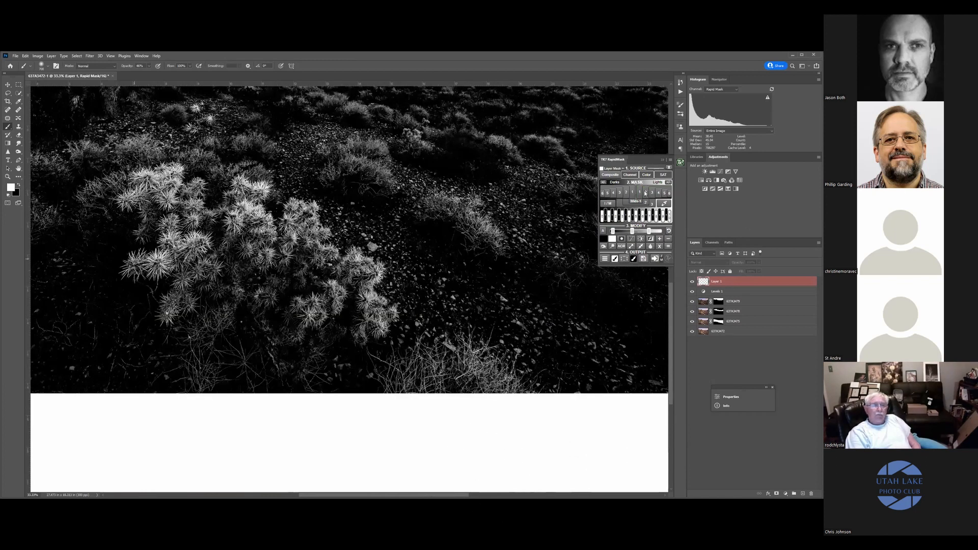
pyautogui.moveTo(374, 202); pyautogui.dragTo(482, 242)
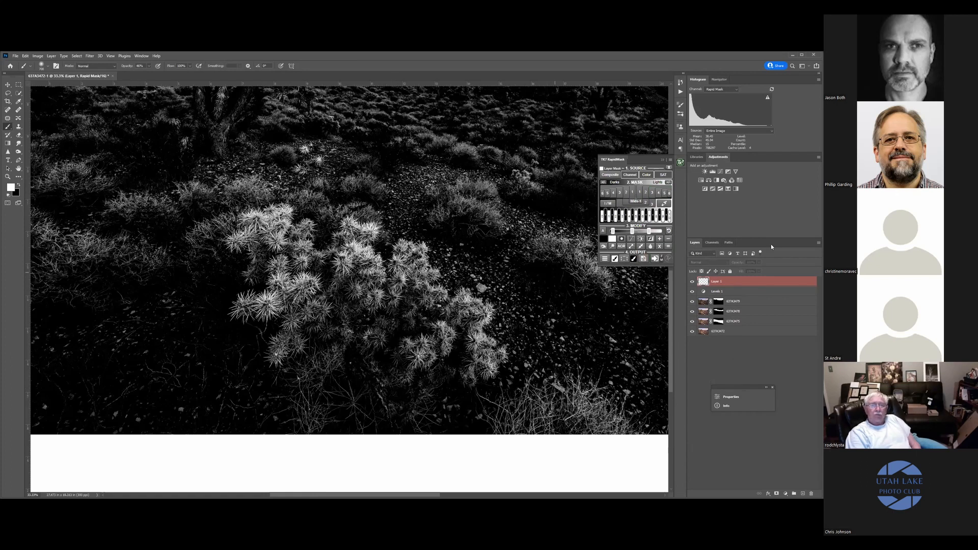
# - Load the Rapid Mask channel as a selection and add it as a layer mask on Layer 1
pyautogui.click(712, 242)
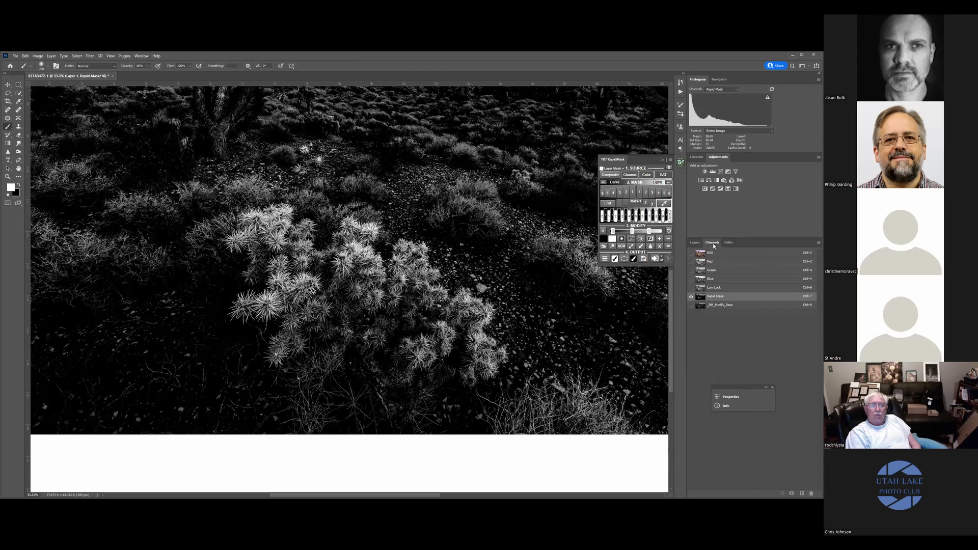
pyautogui.keyDown('ctrl'); pyautogui.click(701, 297); pyautogui.keyUp('ctrl')
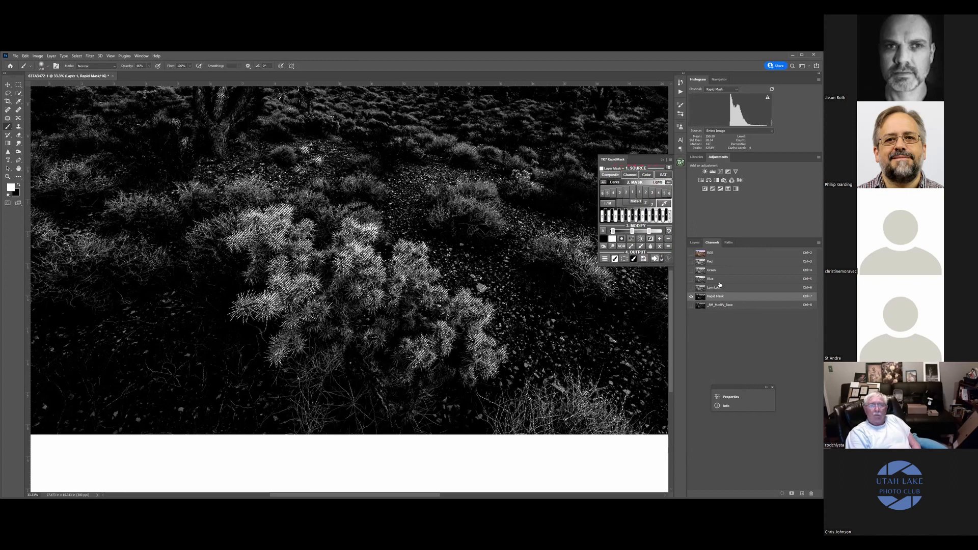
pyautogui.press('F7')
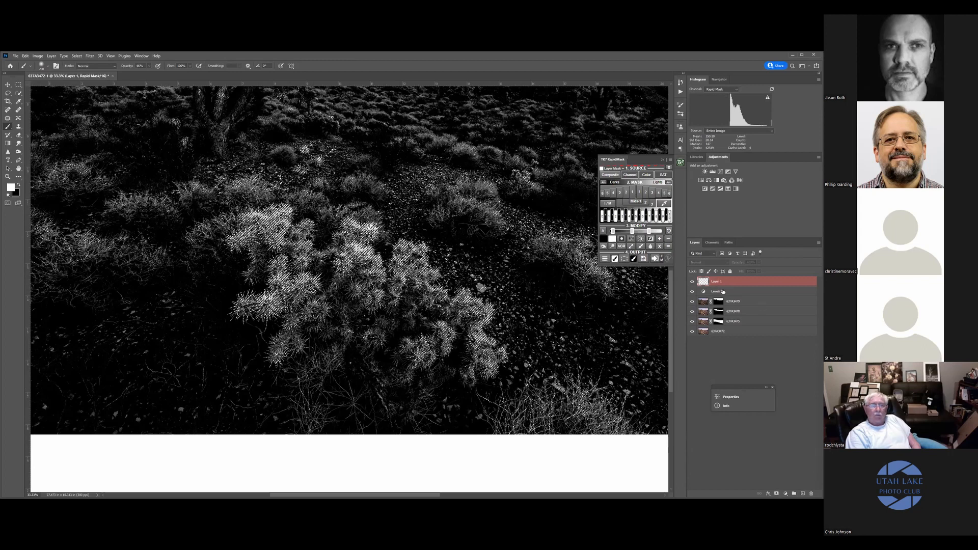
pyautogui.click(721, 283)
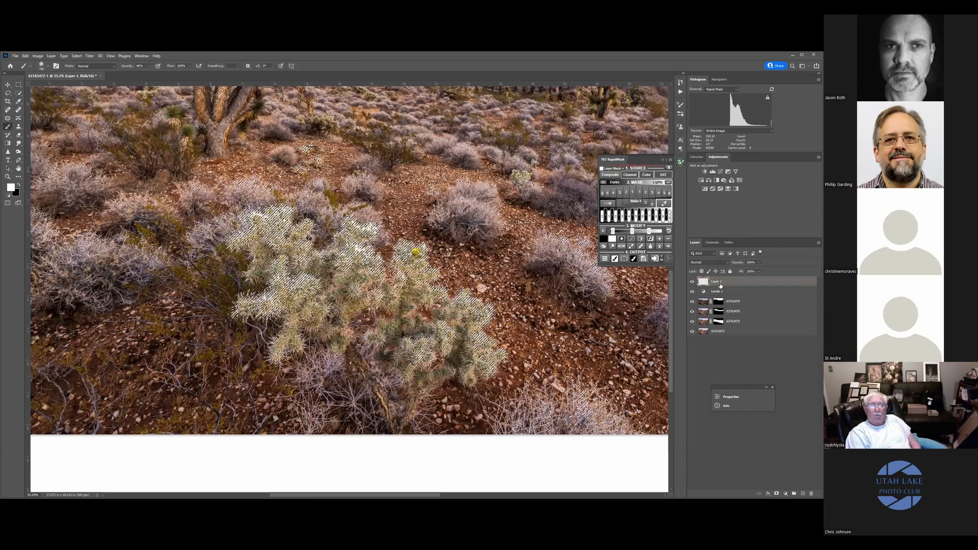
pyautogui.click(776, 494)
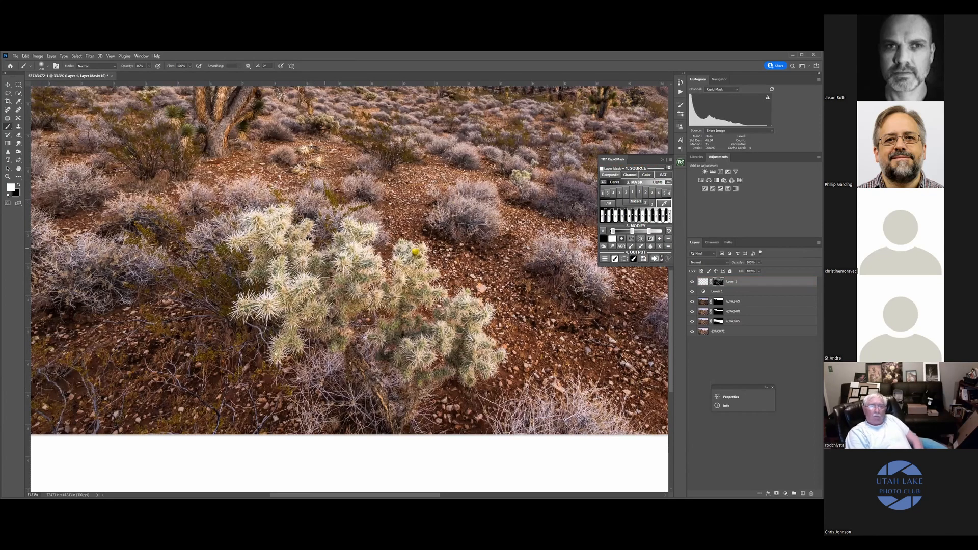
# - Target Layer 1's pixels instead of its mask and set the layer's blend mode to Overlay
pyautogui.click(703, 281)
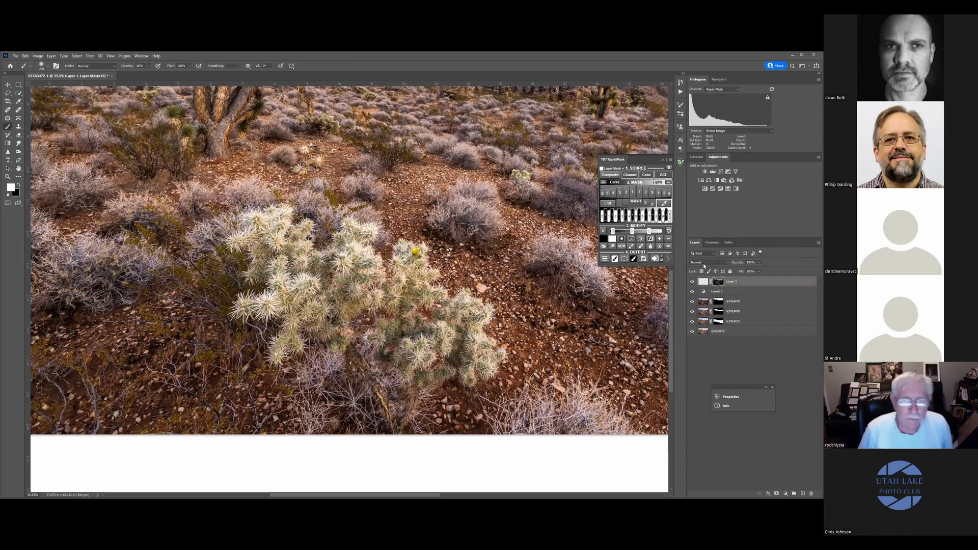
pyautogui.click(703, 263)
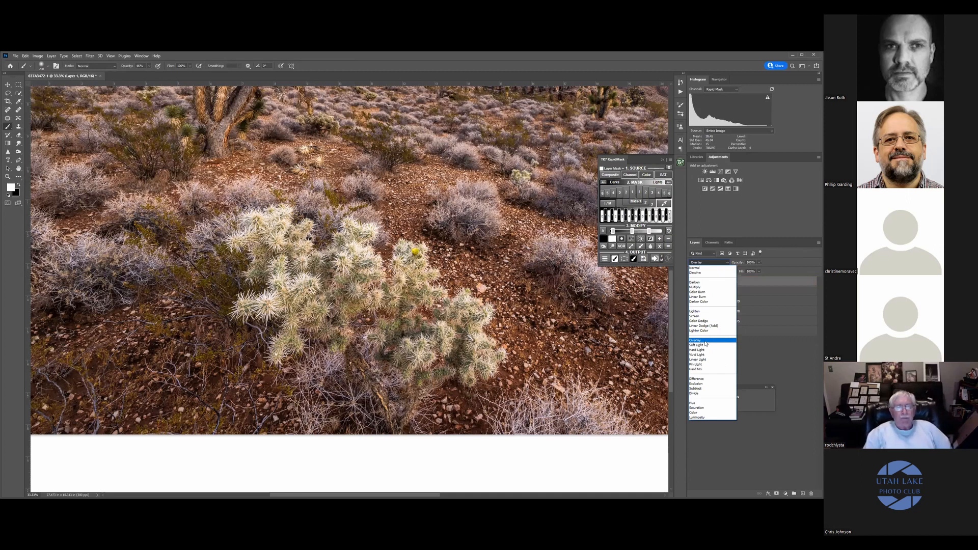
pyautogui.click(705, 340)
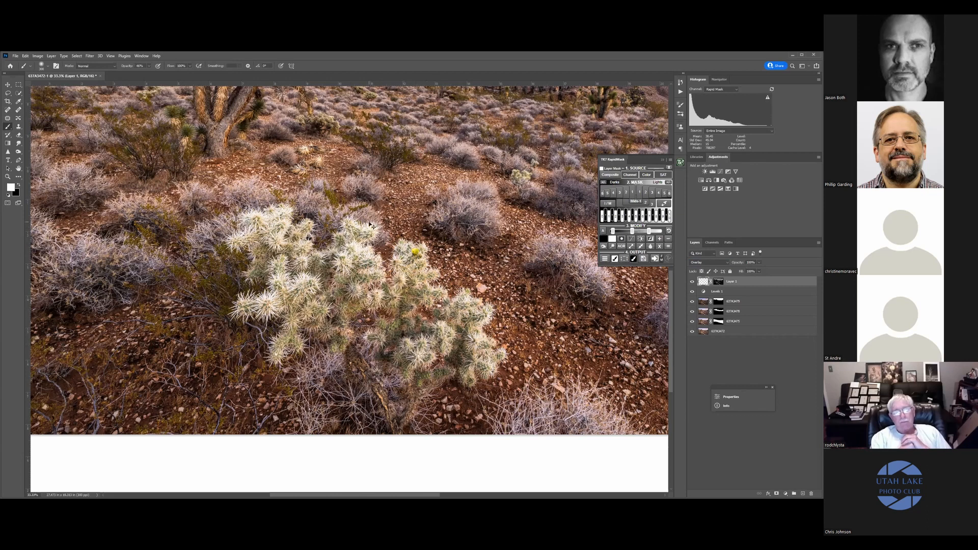
# - Compare the whole photo with Layer 1 hidden and shown to judge the masked brightening of the cactus
pyautogui.click(691, 282)
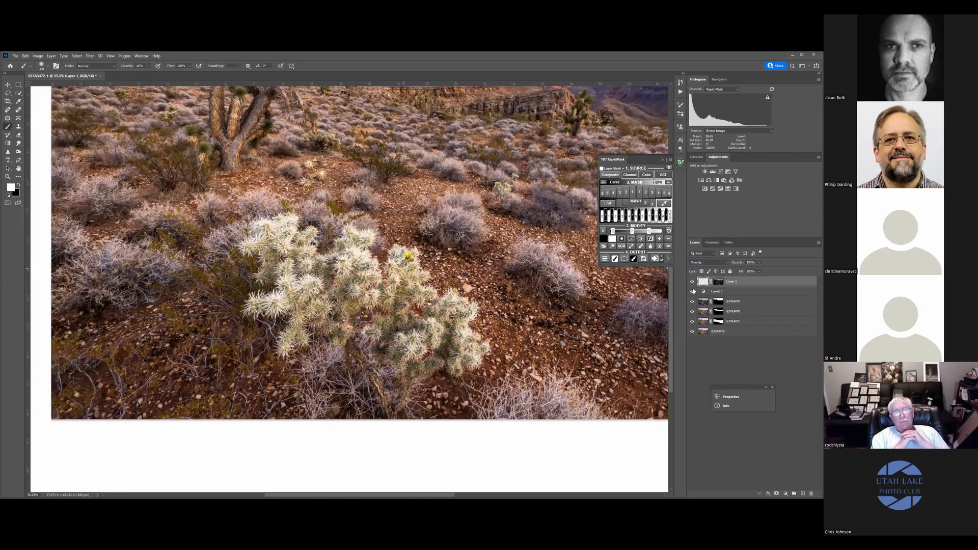
pyautogui.hotkey('ctrl', '-')
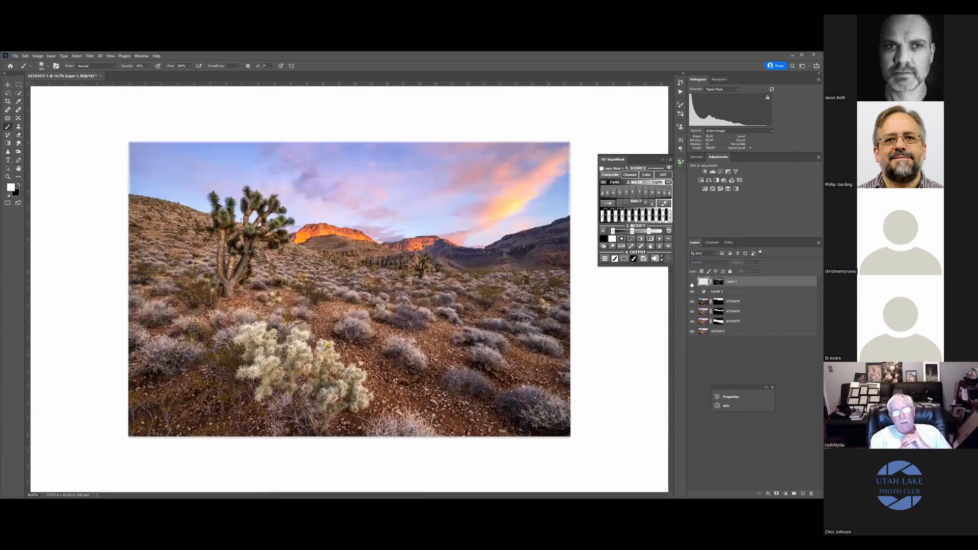
pyautogui.click(692, 282)
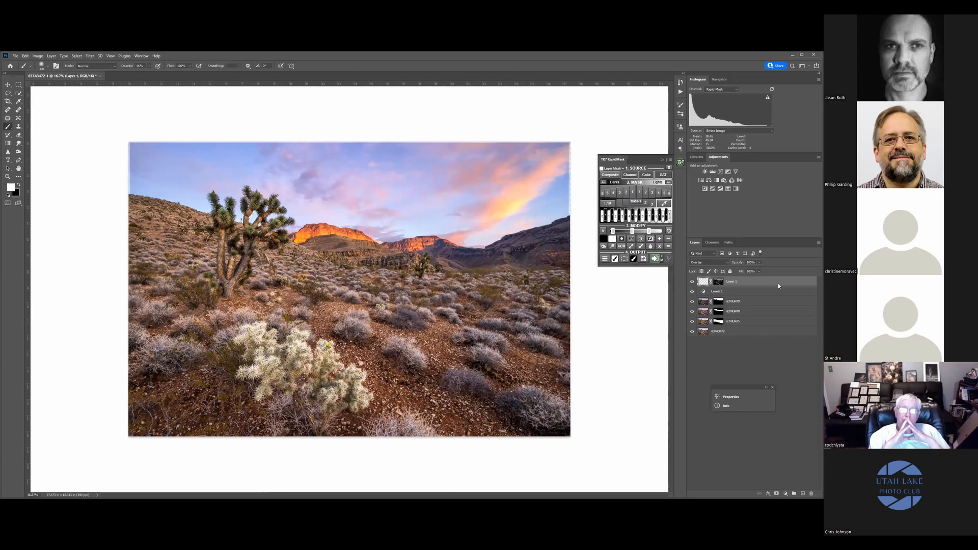
# - Add a new layer above Layer 1 and generate a Darks 1 luminosity mask of the photo with RapidMask
pyautogui.hotkey('ctrl', 'shift', 'alt', 'n')
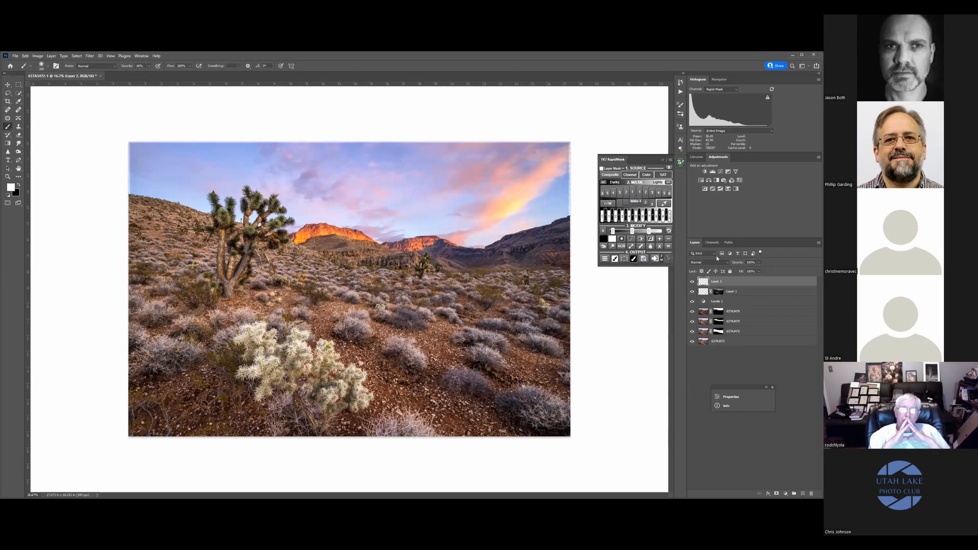
pyautogui.click(633, 189)
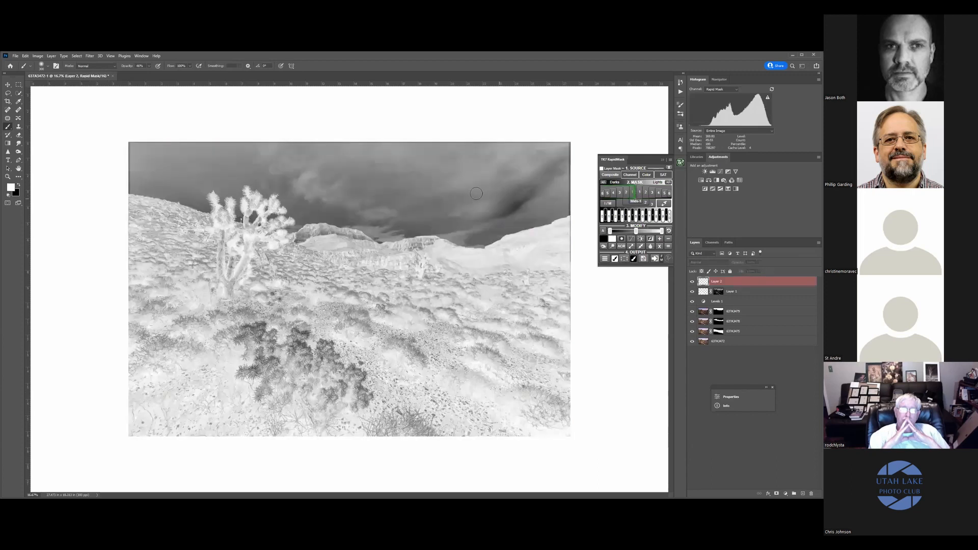
pyautogui.click(627, 194)
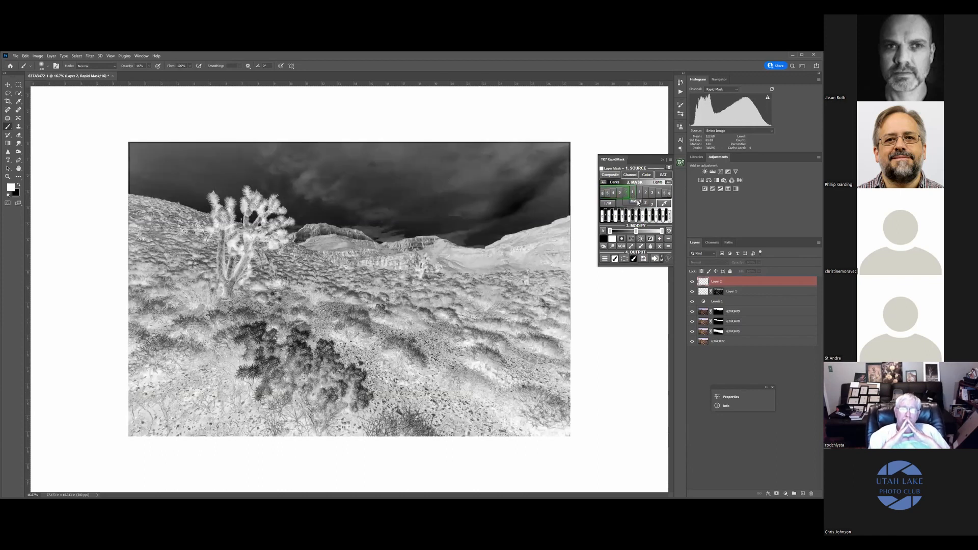
pyautogui.click(637, 202)
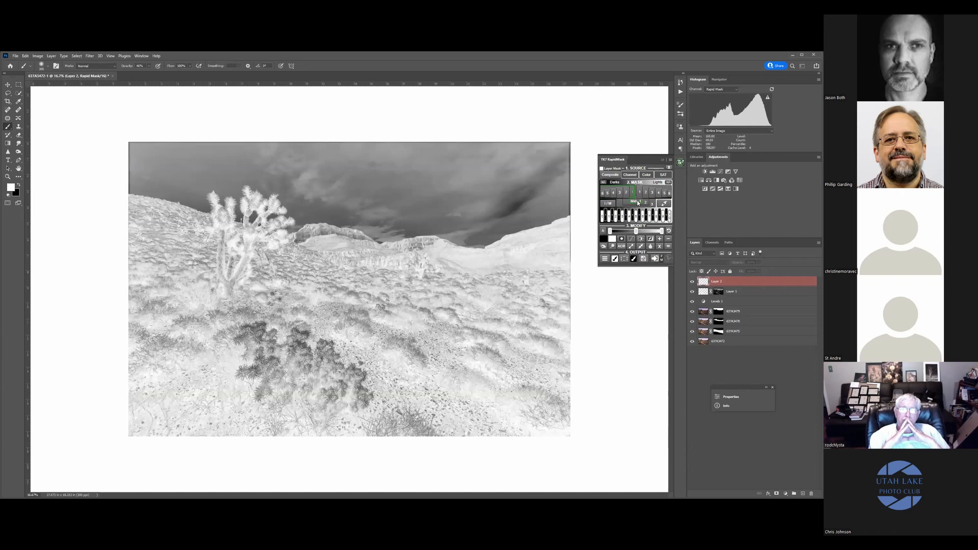
pyautogui.click(633, 196)
pyautogui.click(633, 197)
# - Load the Rapid Mask channel as a selection and add it as a layer mask on Layer 2
pyautogui.click(712, 242)
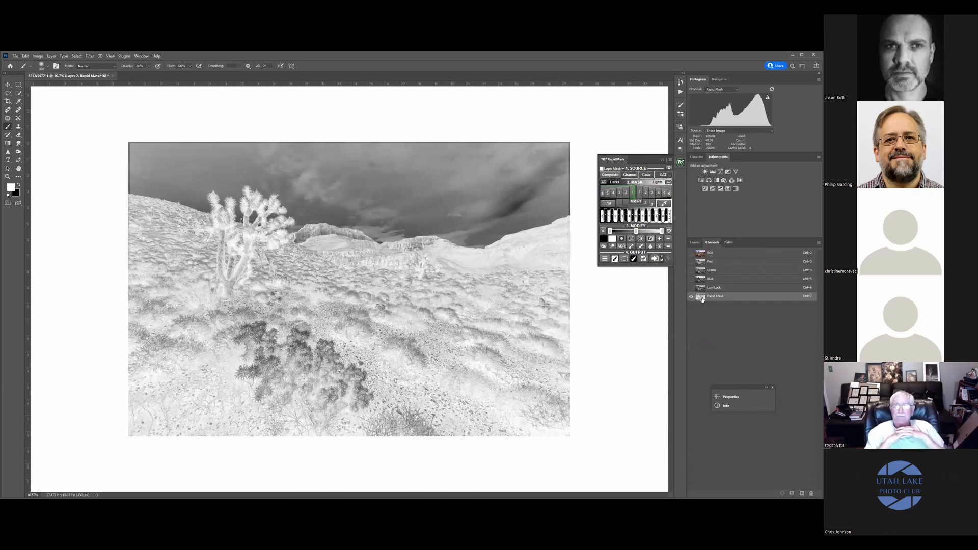
pyautogui.keyDown('ctrl'); pyautogui.click(701, 297); pyautogui.keyUp('ctrl')
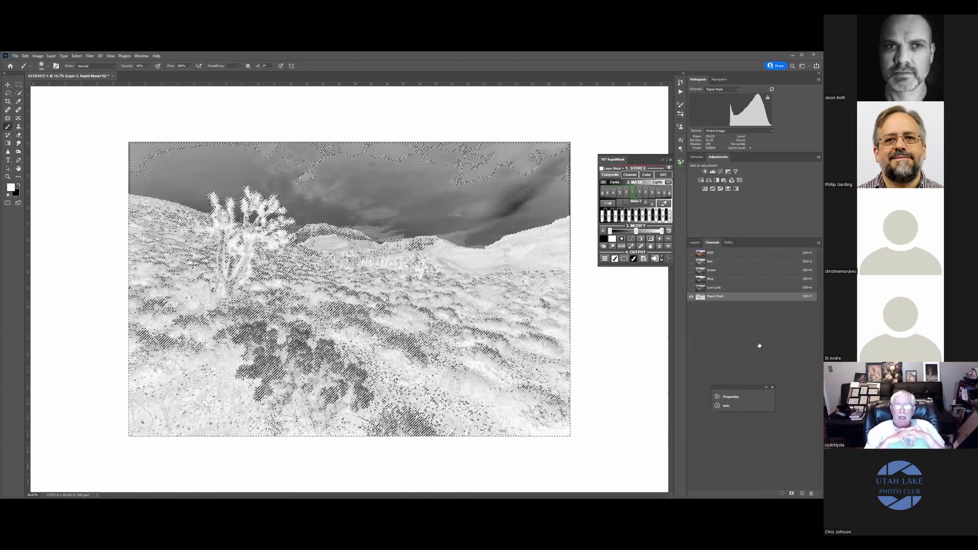
pyautogui.click(695, 242)
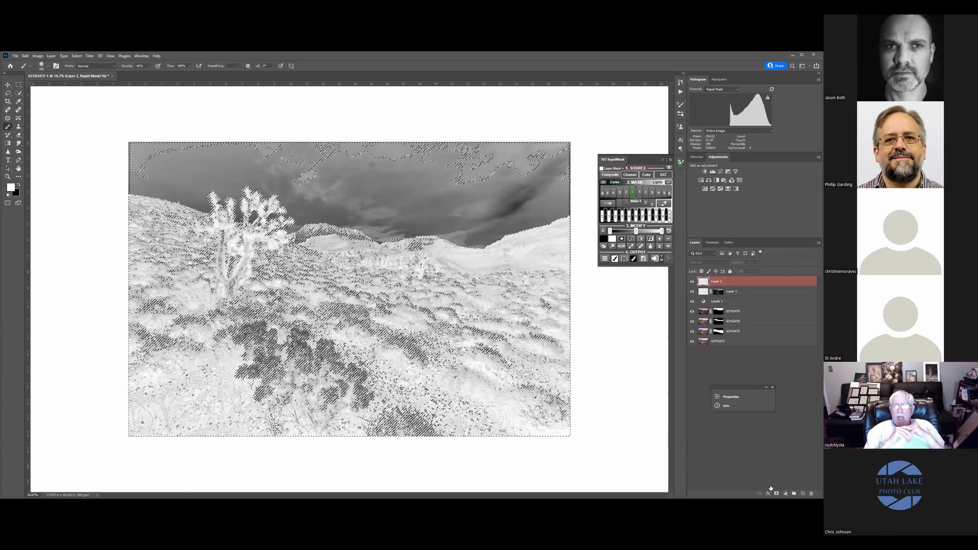
pyautogui.click(707, 281)
pyautogui.click(776, 493)
# - Darken the sky on Layer 2 by painting black with an enlarged brush at 40% opacity, and undo the last stroke
pyautogui.click(18, 187)
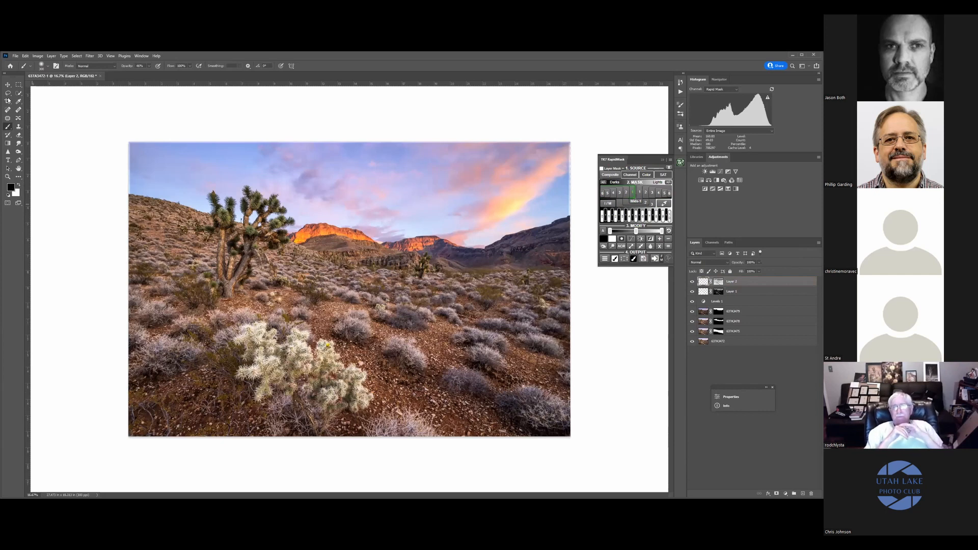
pyautogui.press(']')
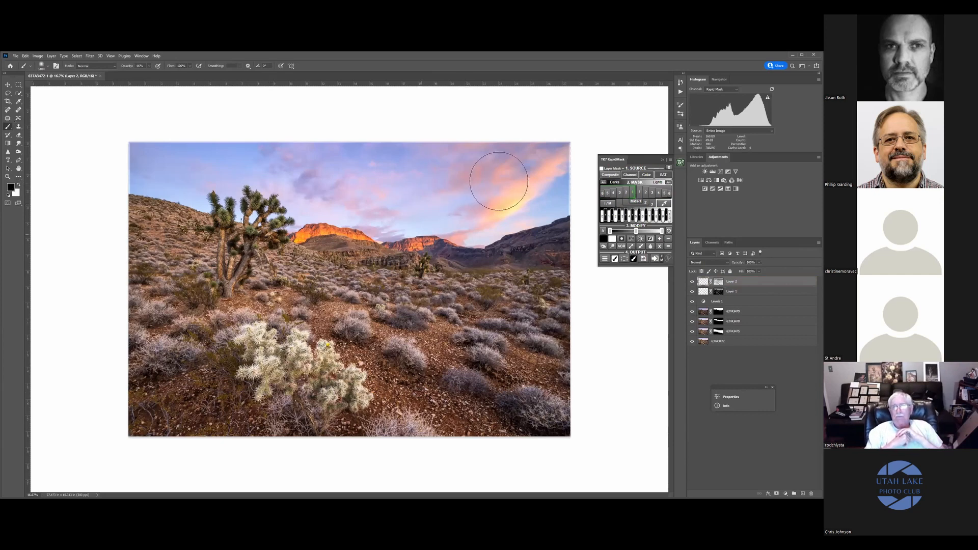
pyautogui.moveTo(476, 173); pyautogui.dragTo(524, 149)
pyautogui.moveTo(554, 188)
pyautogui.mouseDown()
pyautogui.moveTo(531, 209)
pyautogui.moveTo(468, 181)
pyautogui.moveTo(429, 207)
pyautogui.moveTo(438, 151)
pyautogui.moveTo(410, 148)
pyautogui.mouseUp()
pyautogui.moveTo(291, 149); pyautogui.dragTo(229, 150)
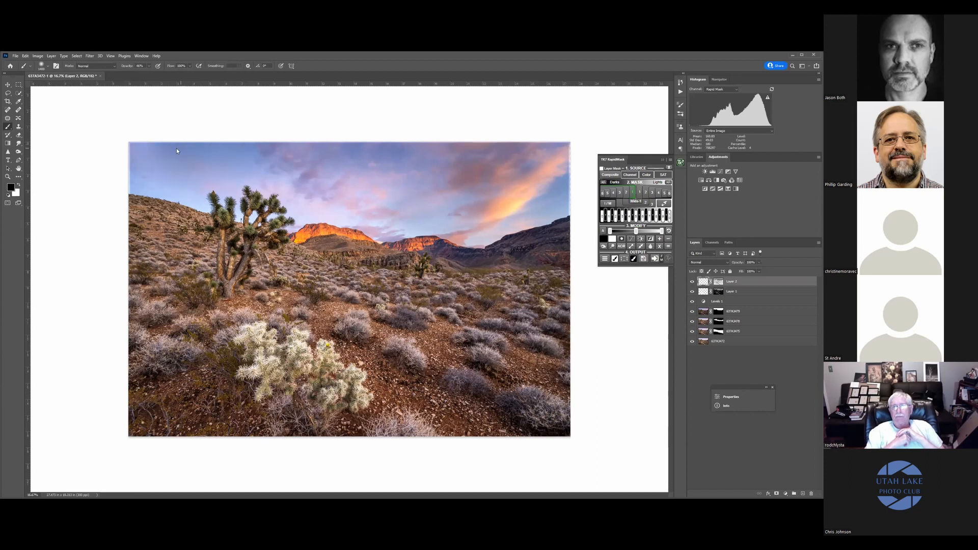
pyautogui.moveTo(178, 179)
pyautogui.mouseDown()
pyautogui.moveTo(200, 197)
pyautogui.moveTo(373, 213)
pyautogui.mouseUp()
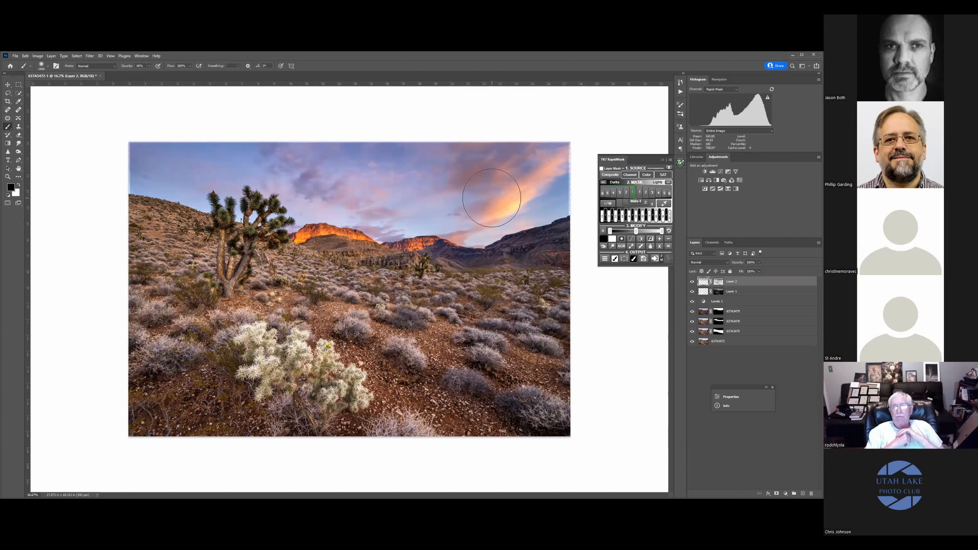
pyautogui.hotkey('ctrl', 'z')
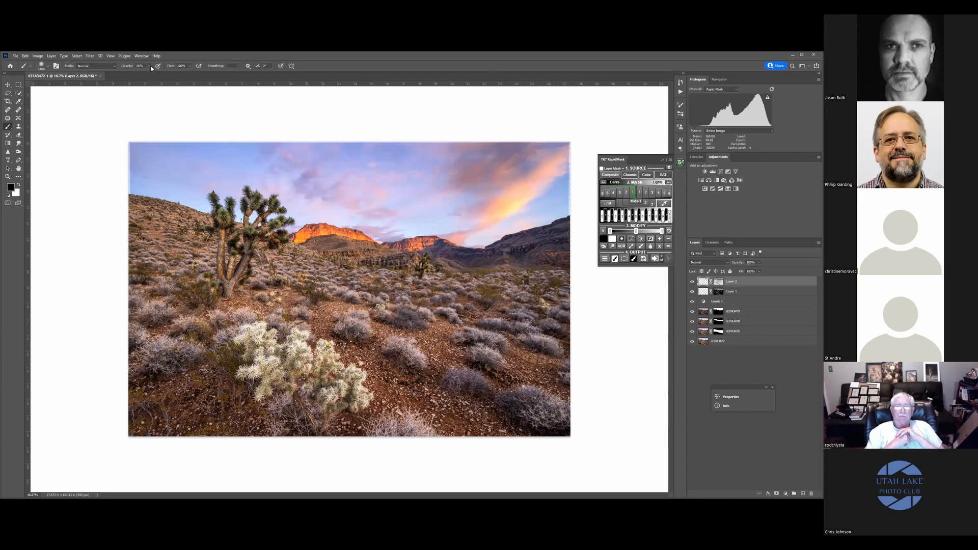
# - Lower the brush opacity and dab black over the sky beside the bright orange cloud
pyautogui.moveTo(151, 65); pyautogui.dragTo(139, 78)
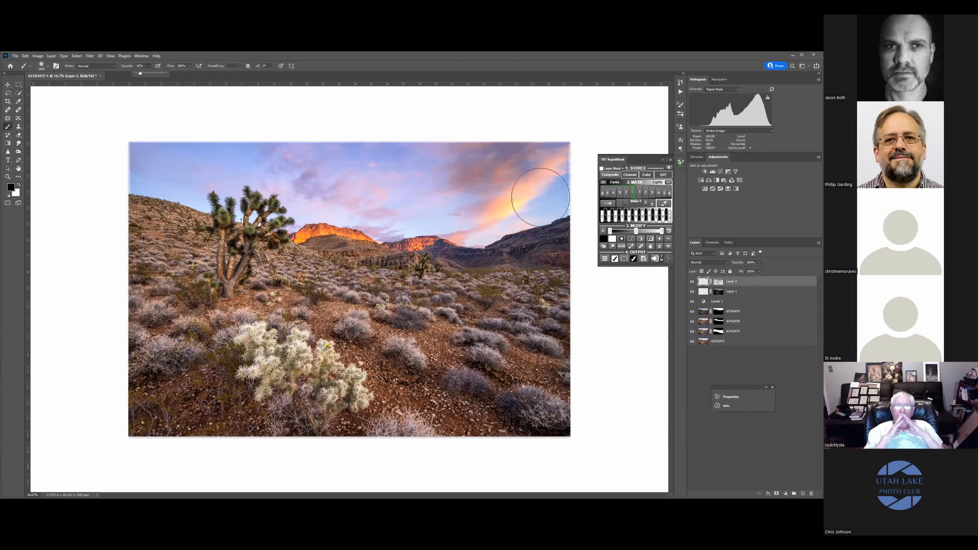
pyautogui.click(558, 191)
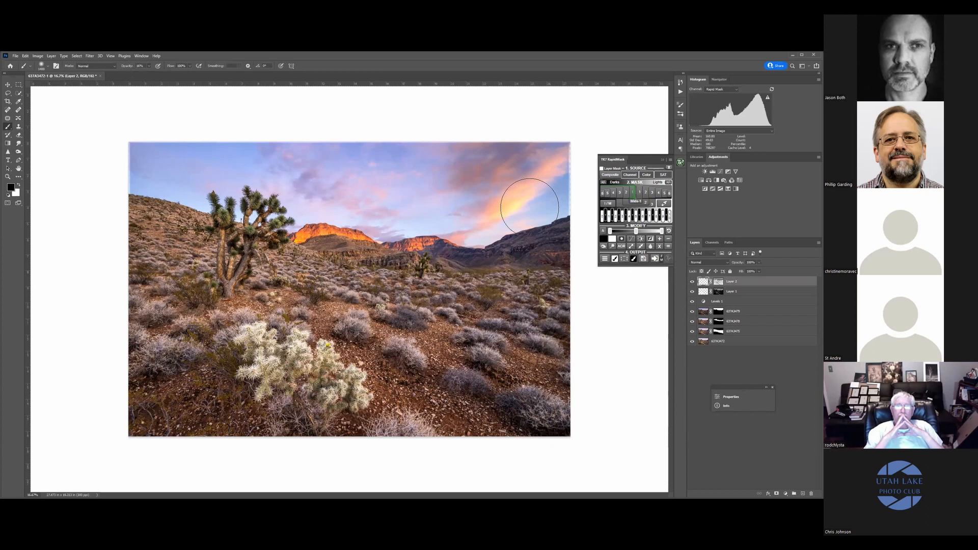
pyautogui.click(558, 194)
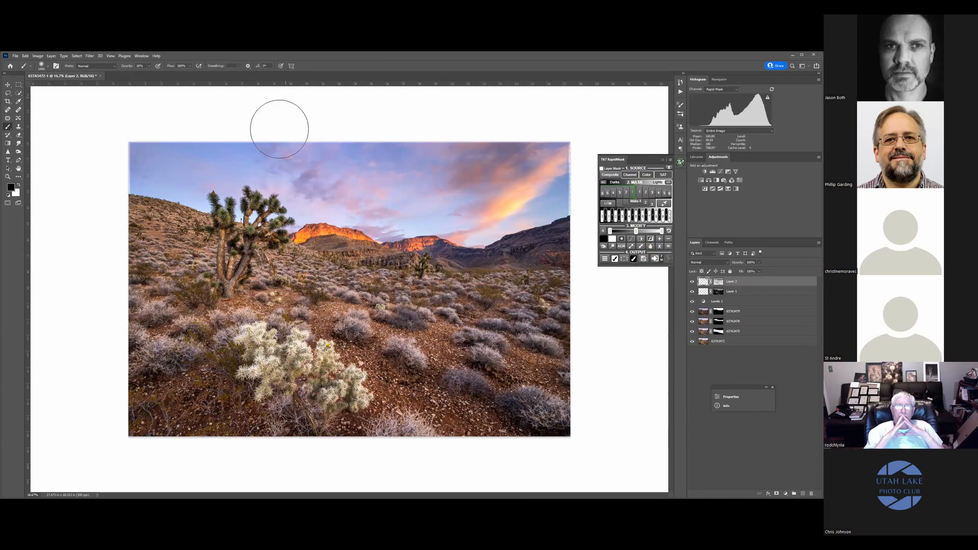
# - Step back through the history to remove the latest sky strokes, and dab beside the orange cloud at a lower brush opacity
pyautogui.click(679, 84)
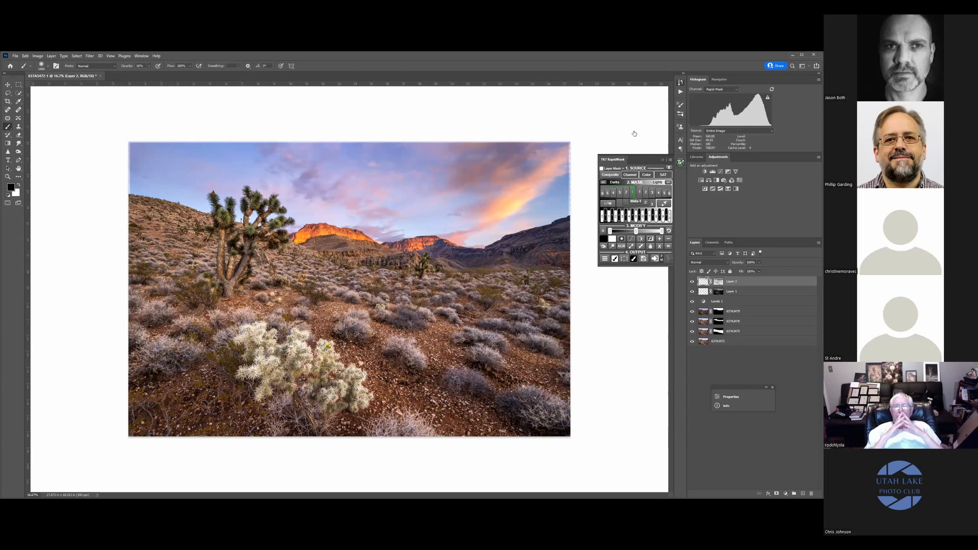
pyautogui.click(633, 130)
pyautogui.click(633, 121)
pyautogui.click(633, 115)
pyautogui.click(636, 108)
pyautogui.click(662, 79)
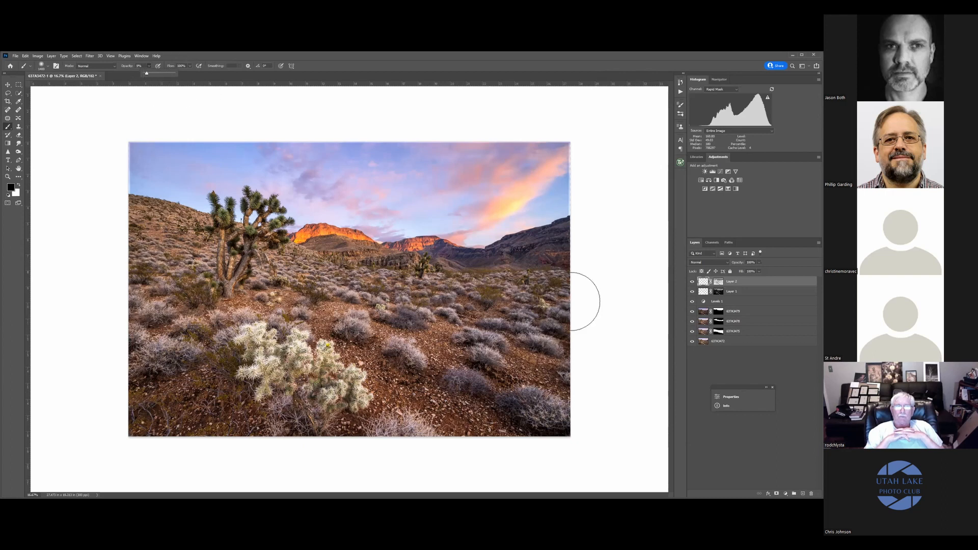
pyautogui.click(561, 201)
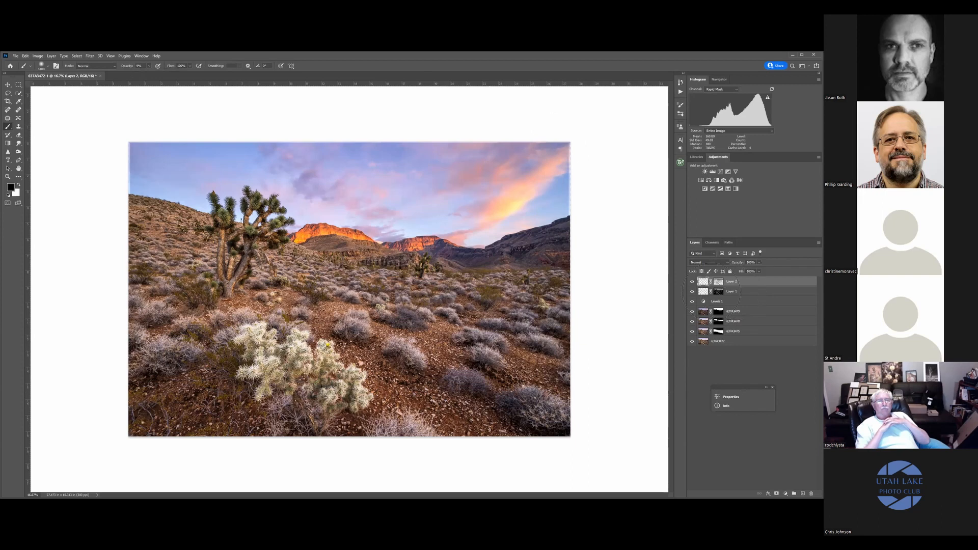
# - Preview Layer 1's mask as a selection, clear the selection and target the layer's pixels
pyautogui.click(728, 291)
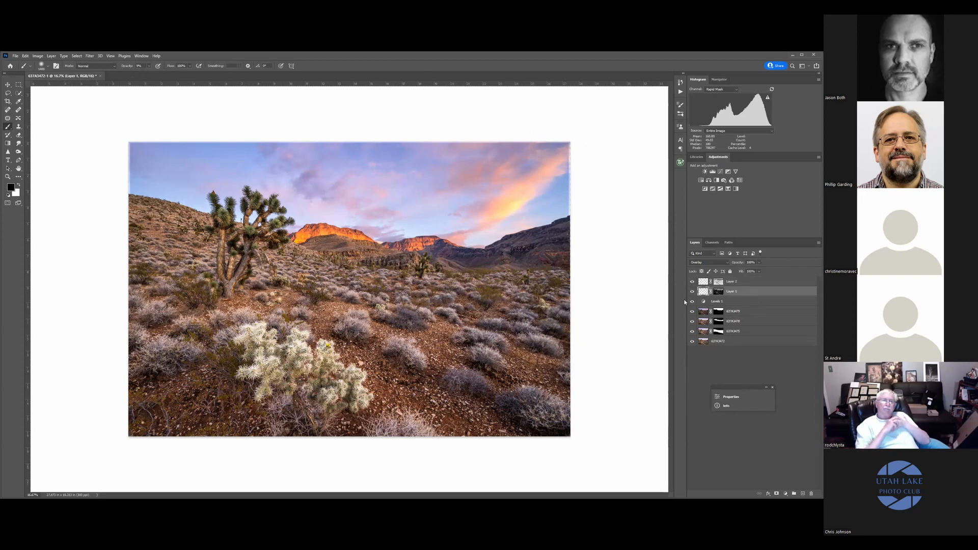
pyautogui.keyDown('ctrl'); pyautogui.click(718, 291); pyautogui.keyUp('ctrl')
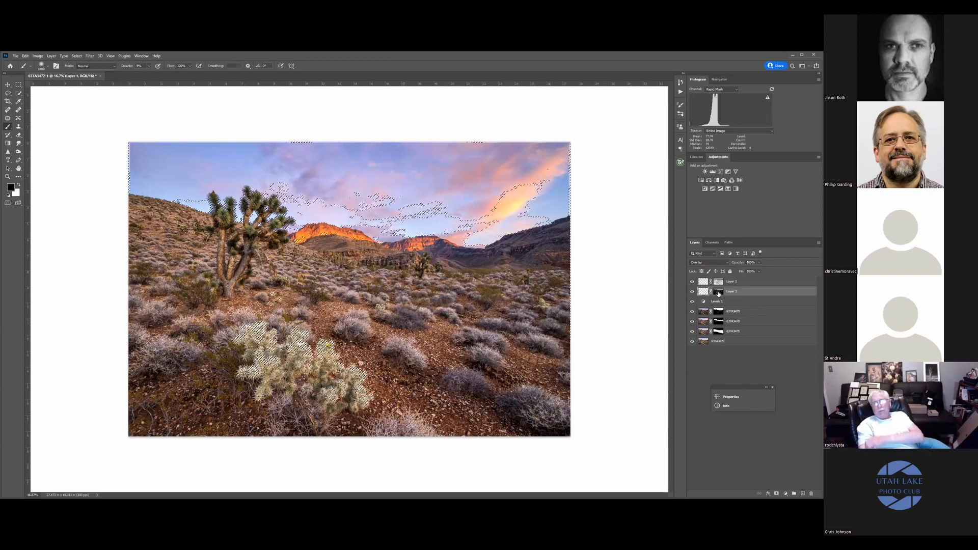
pyautogui.click(718, 292)
pyautogui.press('x')
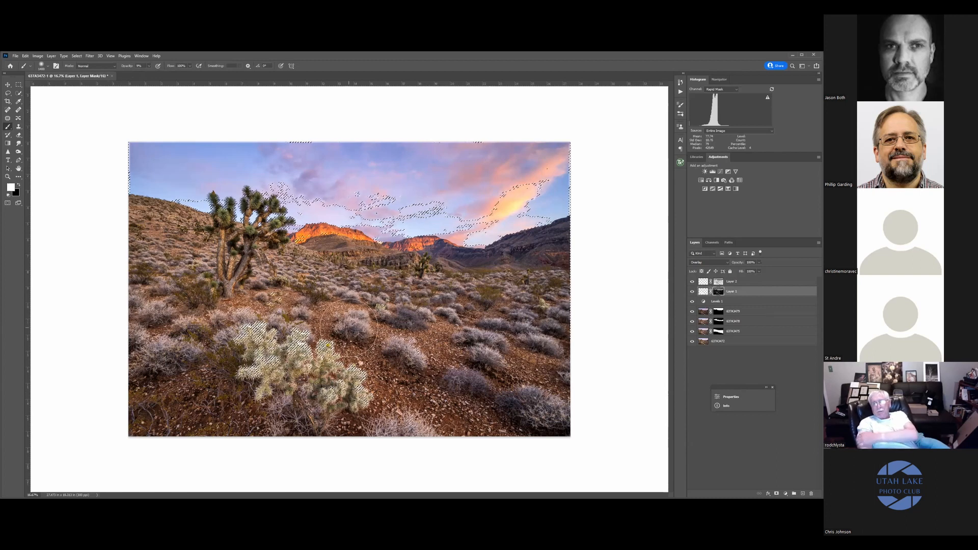
pyautogui.click(707, 291)
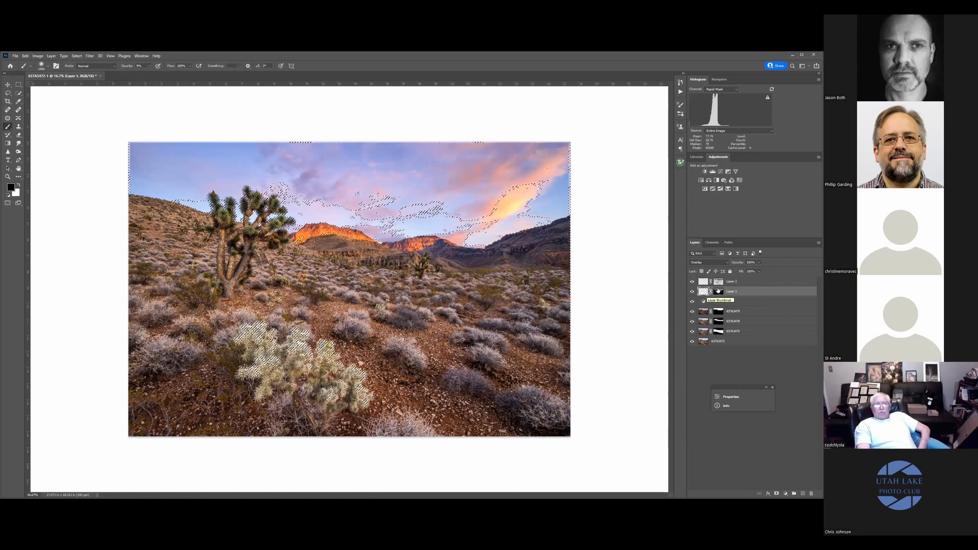
pyautogui.hotkey('ctrl', 'd')
# - Switch the foreground colour to white and shrink the soft round brush for work on Layer 1
pyautogui.press('x')
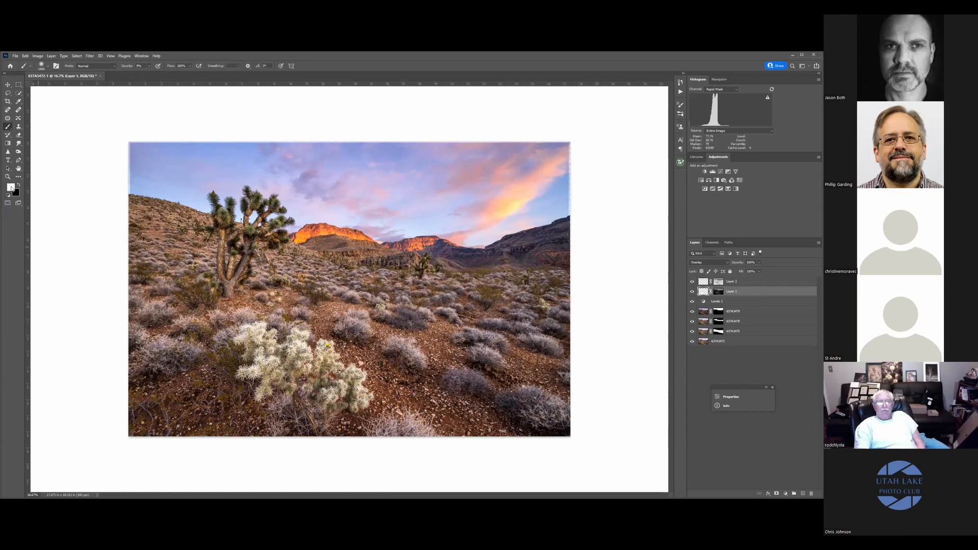
pyautogui.rightClick(530, 172)
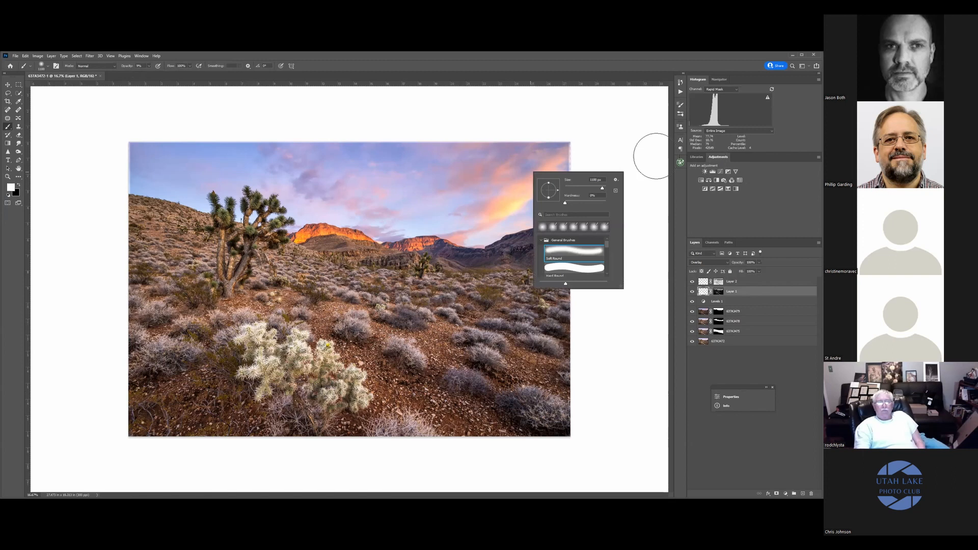
pyautogui.press('[')
pyautogui.press('[')
pyautogui.press('[')
pyautogui.press('[')
pyautogui.click(387, 320)
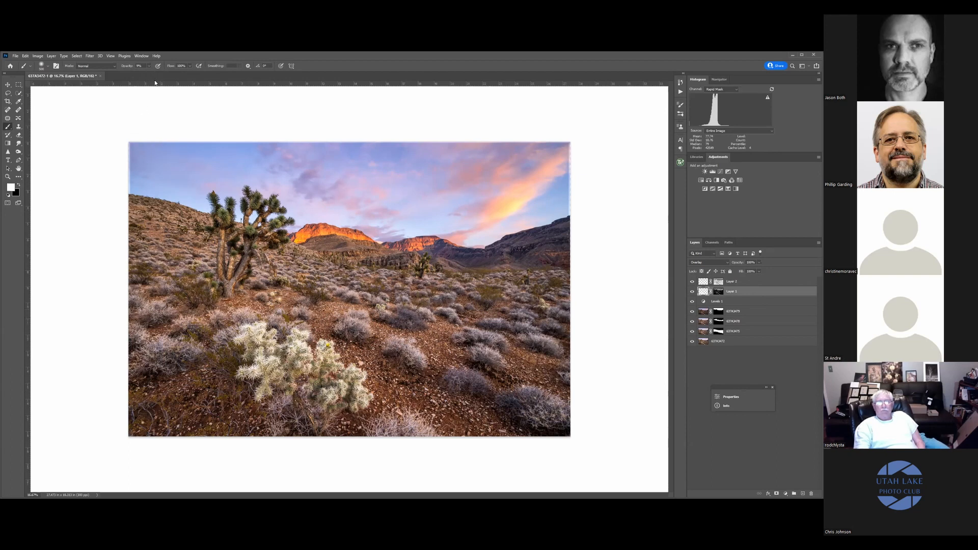
# - Set the brush opacity to 41% and swap the foreground colour to black
pyautogui.press('1')
pyautogui.press('9')
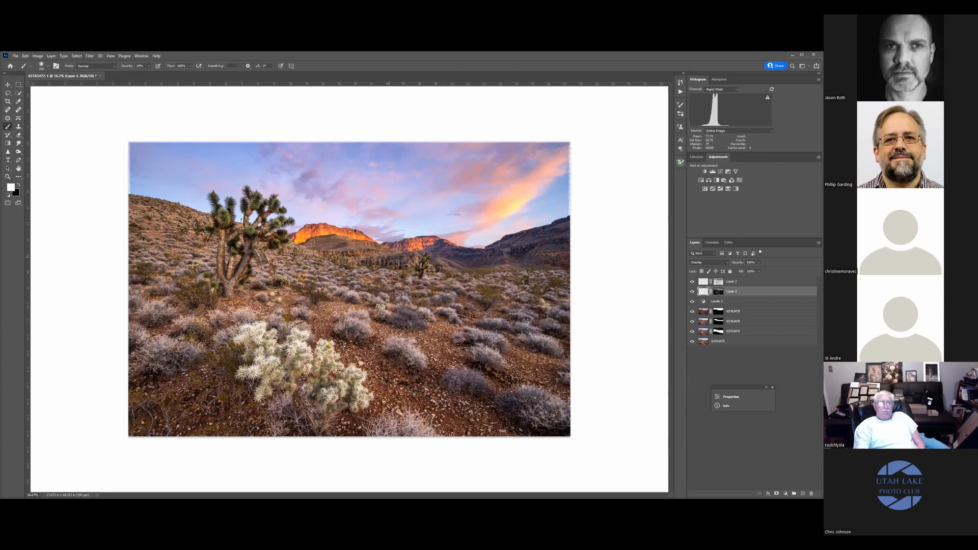
pyautogui.press('4')
pyautogui.press('1')
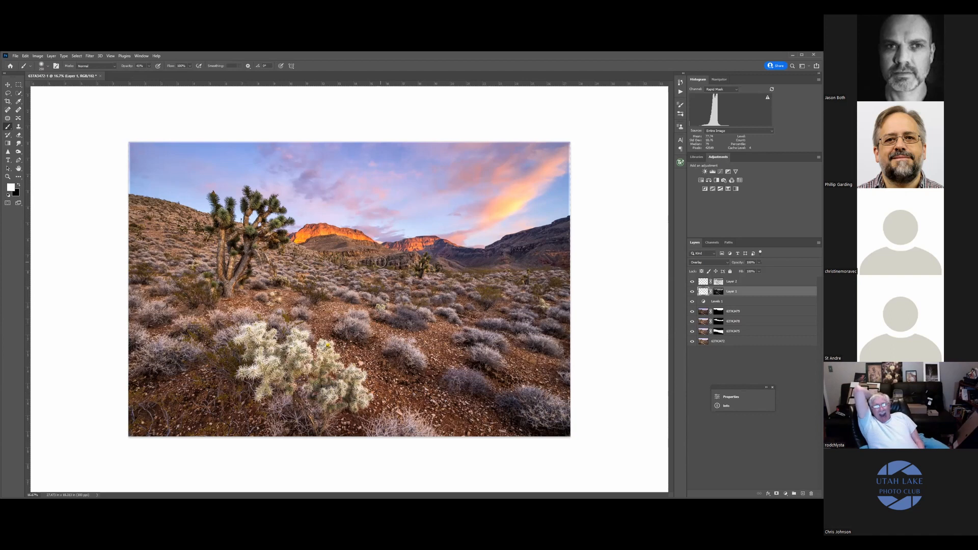
pyautogui.click(20, 186)
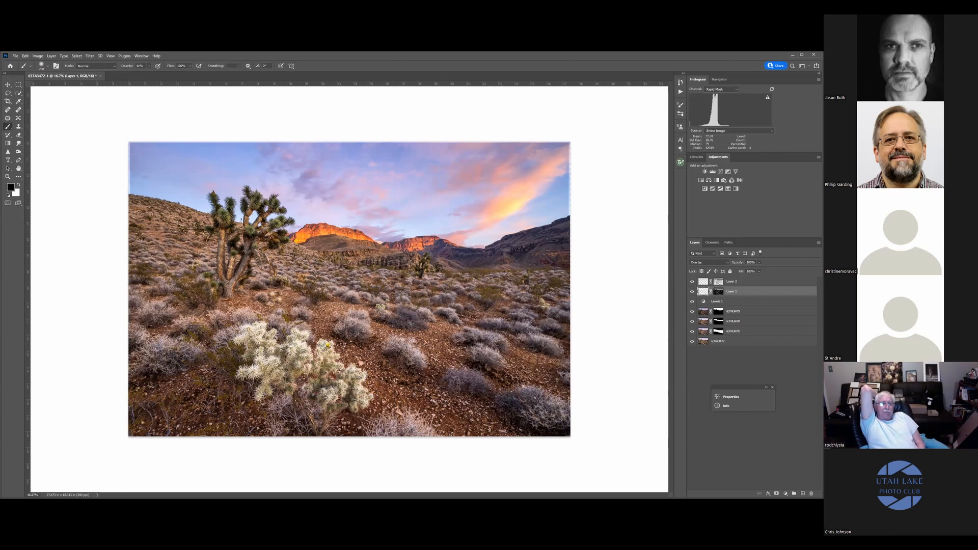
# - Load a RapidMask Lights 1 mask as a selection with hidden edges, and add a new layer at the top of the stack
pyautogui.scroll(1, 349, 289)
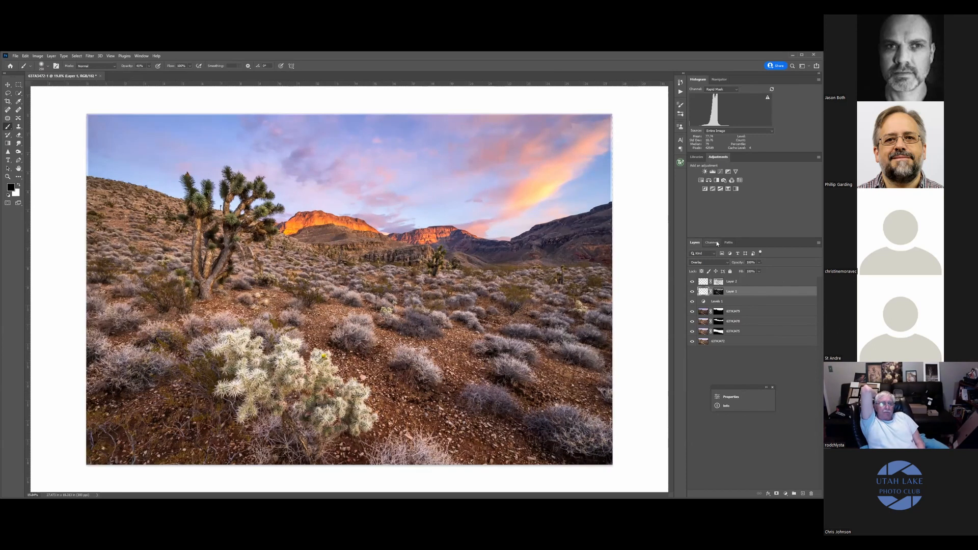
pyautogui.click(641, 196)
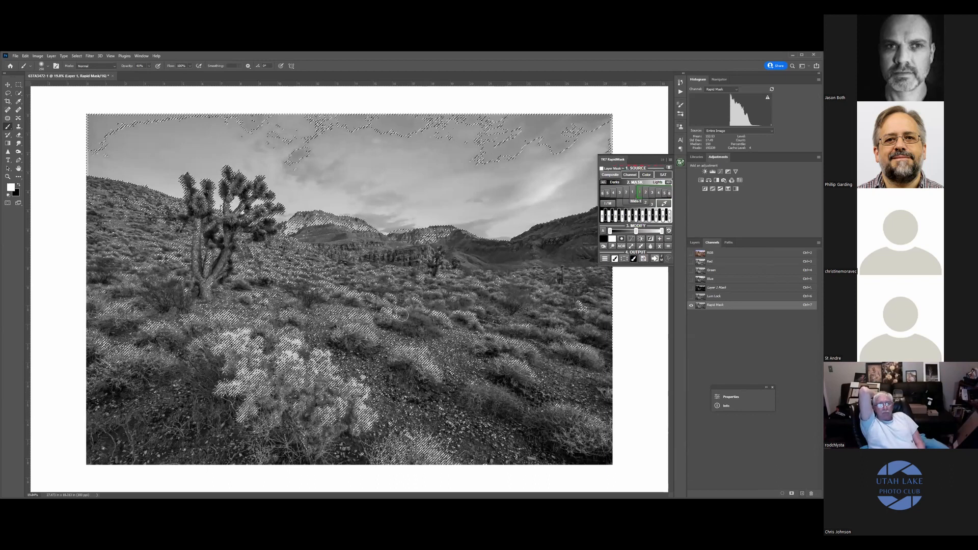
pyautogui.hotkey('ctrl', 'shift', 'alt', 'n')
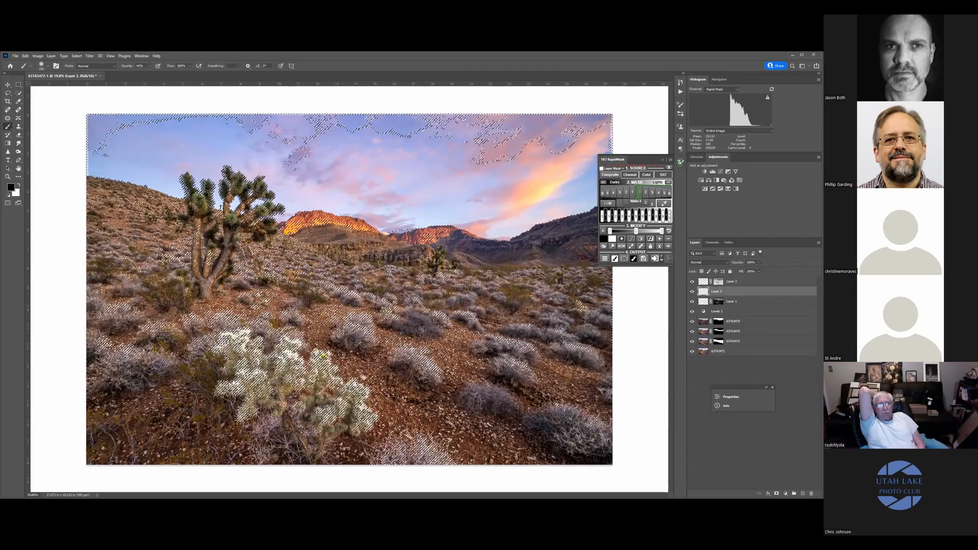
pyautogui.hotkey('ctrl', ']')
pyautogui.hotkey('ctrl', 'h')
# - Paint black strokes through the Lights selection over the shrubs and hillside around the Joshua tree on the new layer
pyautogui.press('x')
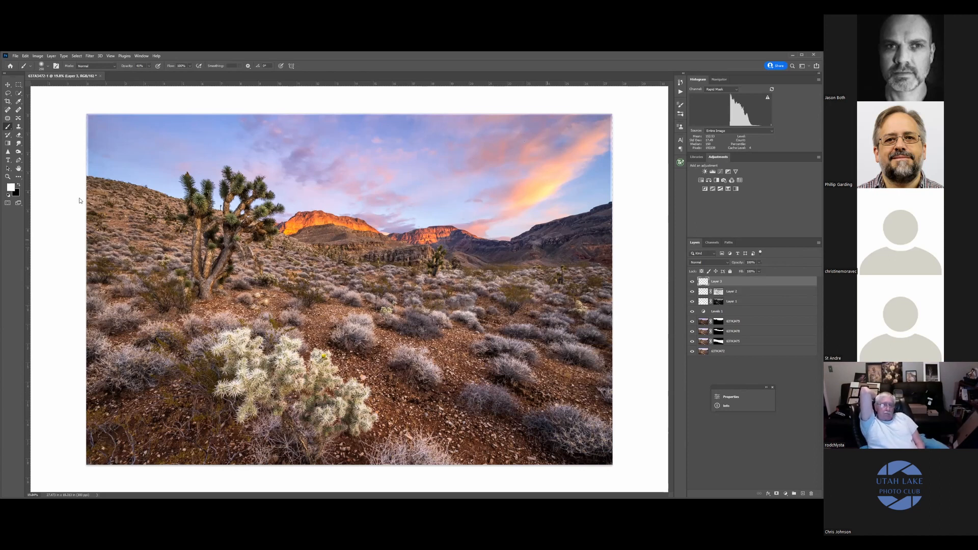
pyautogui.press('x')
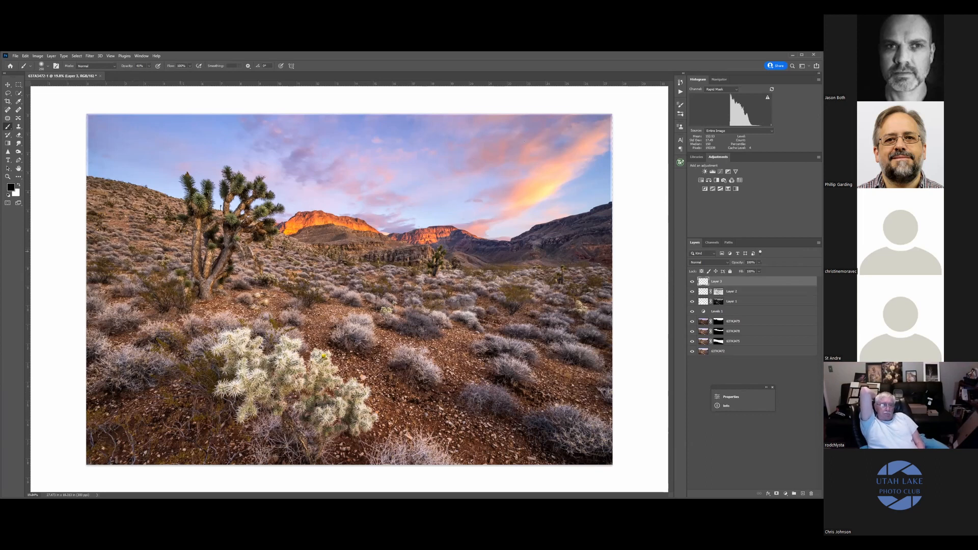
pyautogui.moveTo(116, 309)
pyautogui.mouseDown()
pyautogui.moveTo(100, 312)
pyautogui.moveTo(129, 352)
pyautogui.moveTo(163, 355)
pyautogui.moveTo(240, 307)
pyautogui.mouseUp()
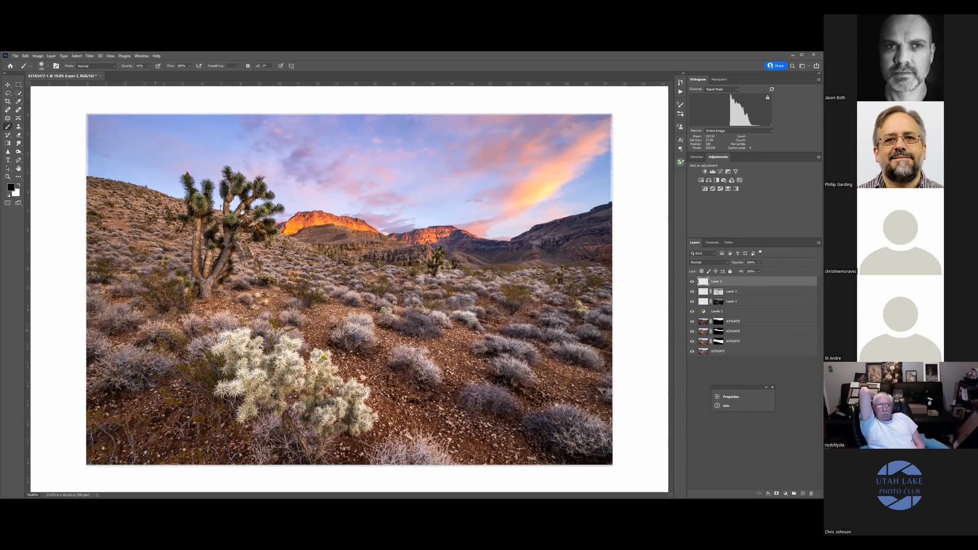
pyautogui.moveTo(184, 250)
pyautogui.mouseDown()
pyautogui.moveTo(148, 239)
pyautogui.moveTo(147, 223)
pyautogui.mouseUp()
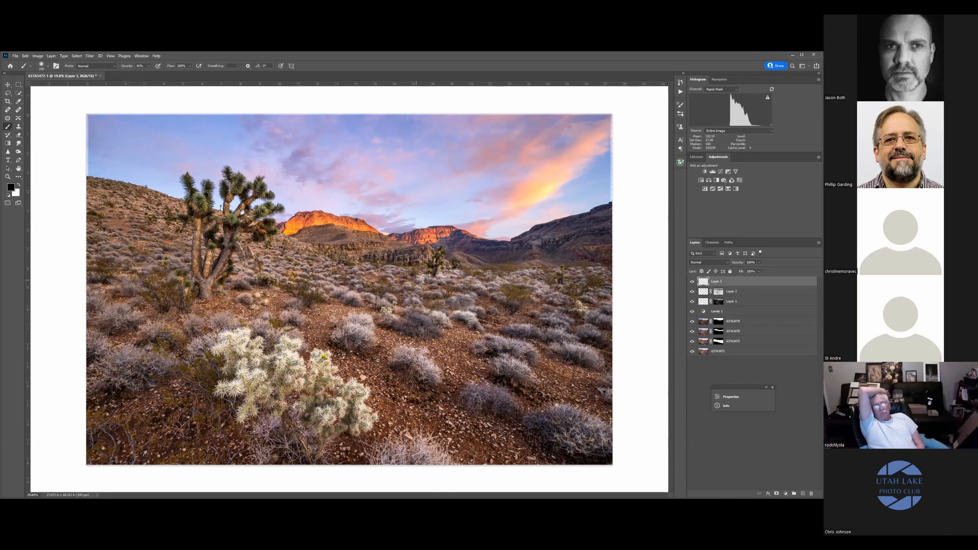
# - Swap the foreground colour to white
pyautogui.hotkey('ctrl', '-')
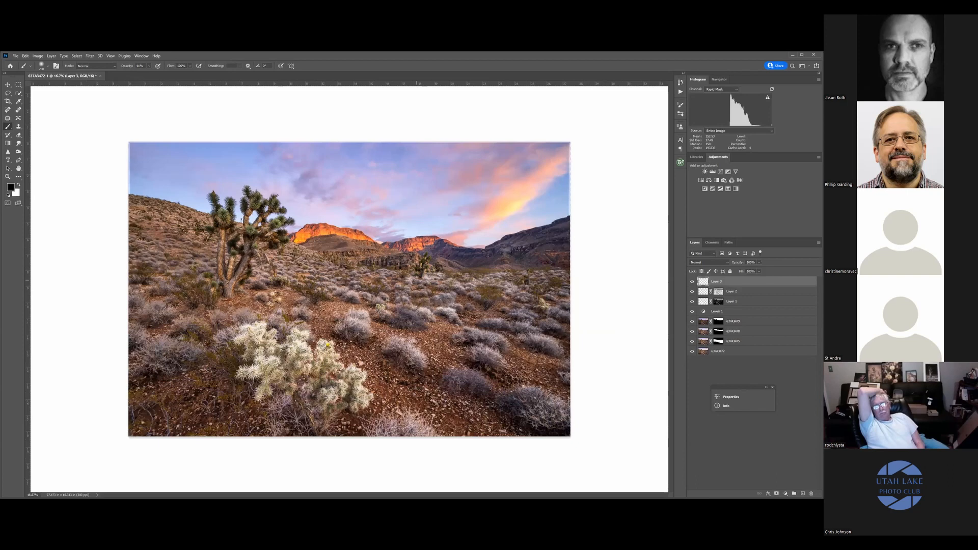
pyautogui.hotkey('ctrl', '+')
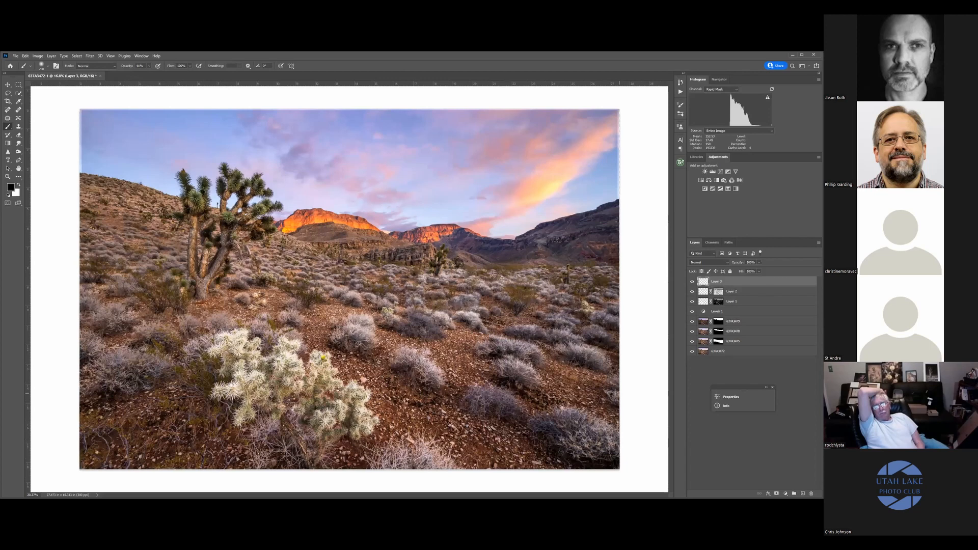
pyautogui.hotkey('ctrl', '-')
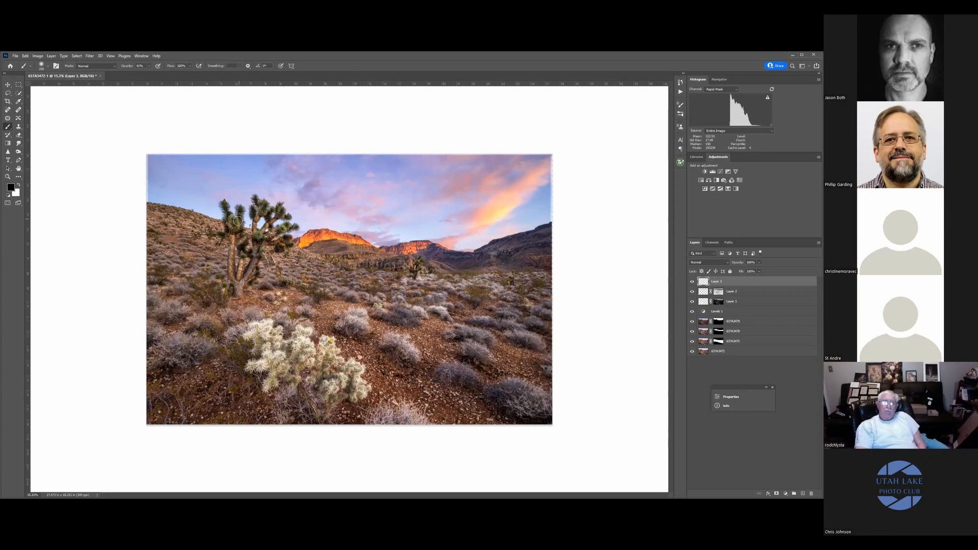
pyautogui.press('x')
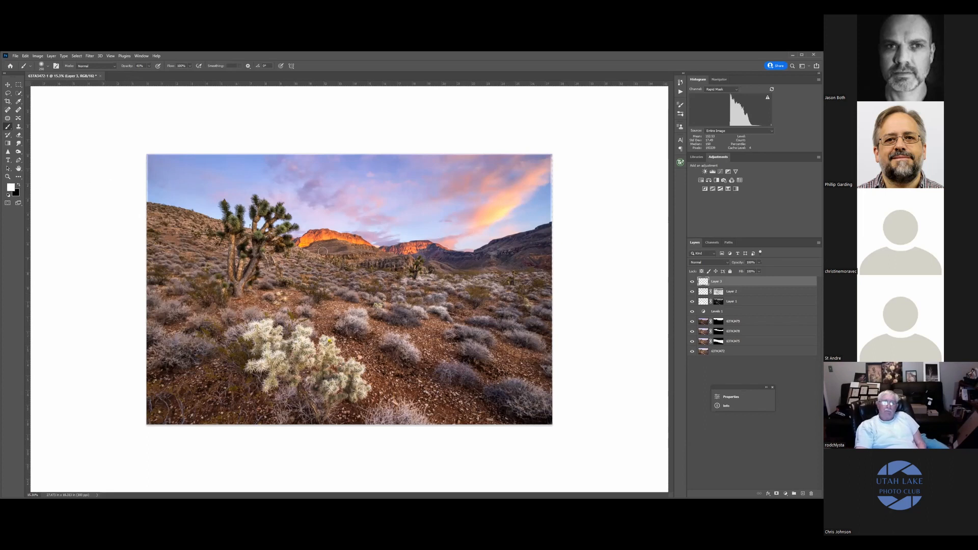
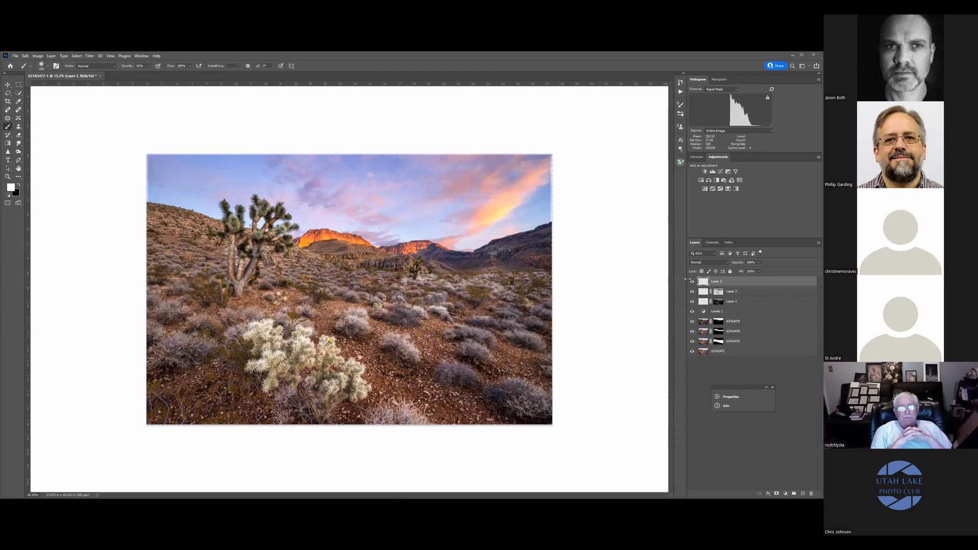
# - Hide Levels 1 and the three painted layers above it to compare the image, and show them again
pyautogui.moveTo(691, 282); pyautogui.dragTo(693, 315)
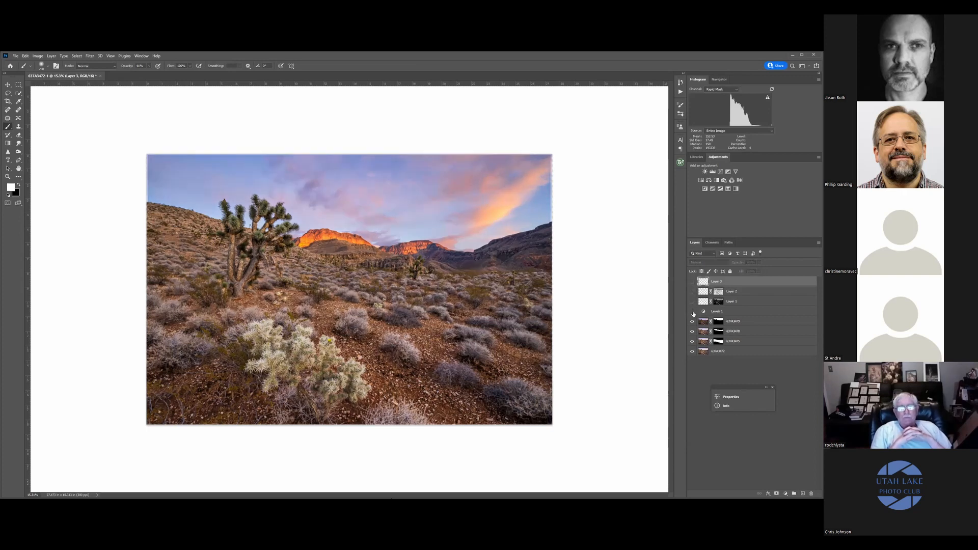
pyautogui.click(693, 312)
pyautogui.click(691, 282)
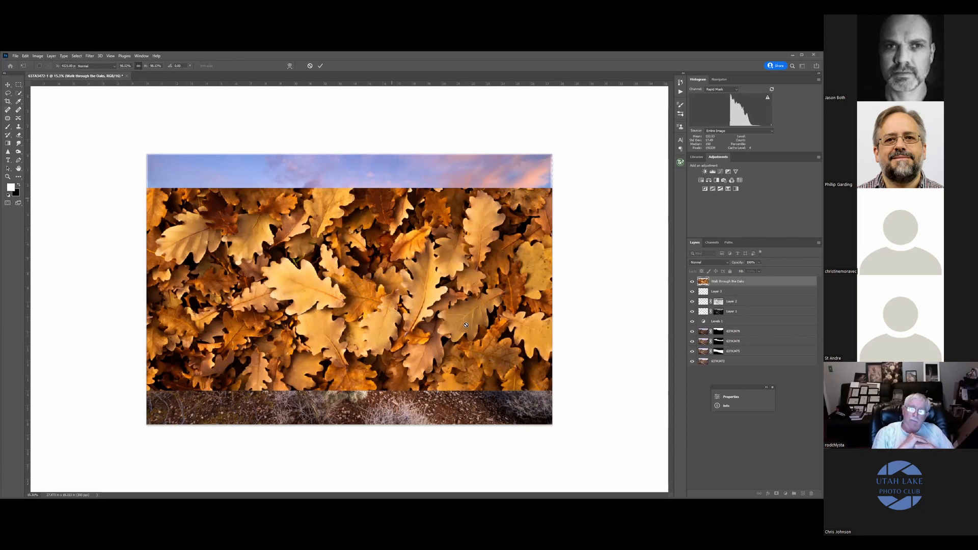
# - Place the Walk through the Oaks image and view it with all other layers hidden, and delete it and show the desert layers again
pyautogui.press('b')
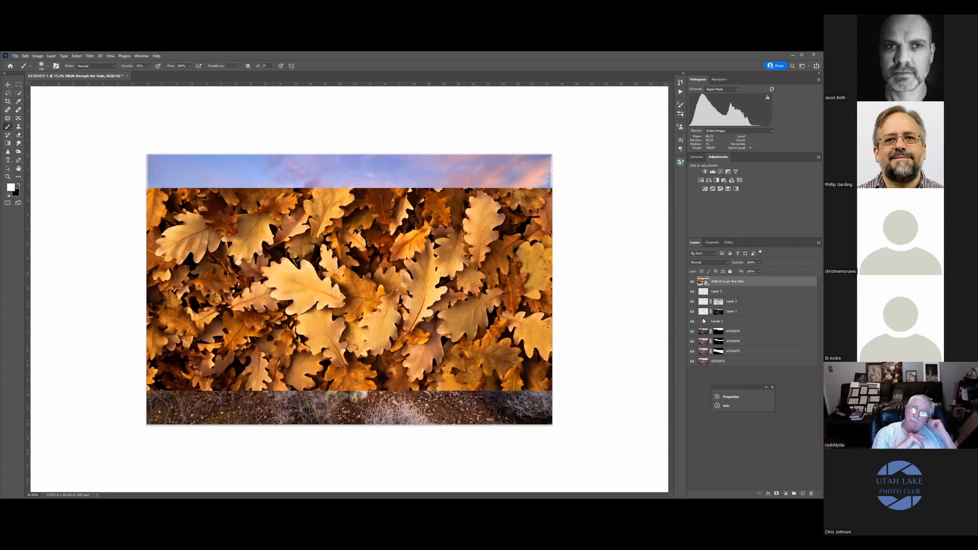
pyautogui.moveTo(692, 291); pyautogui.dragTo(691, 363)
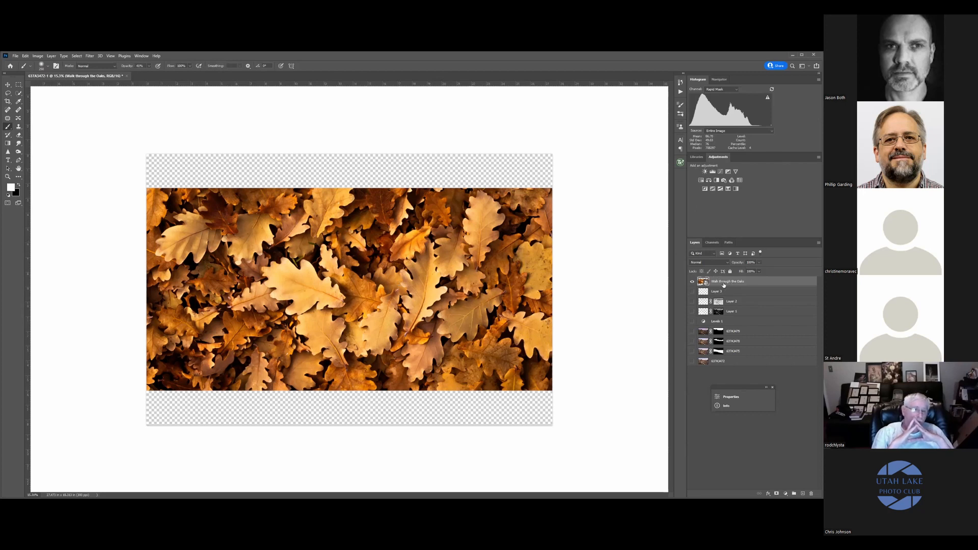
pyautogui.click(692, 284)
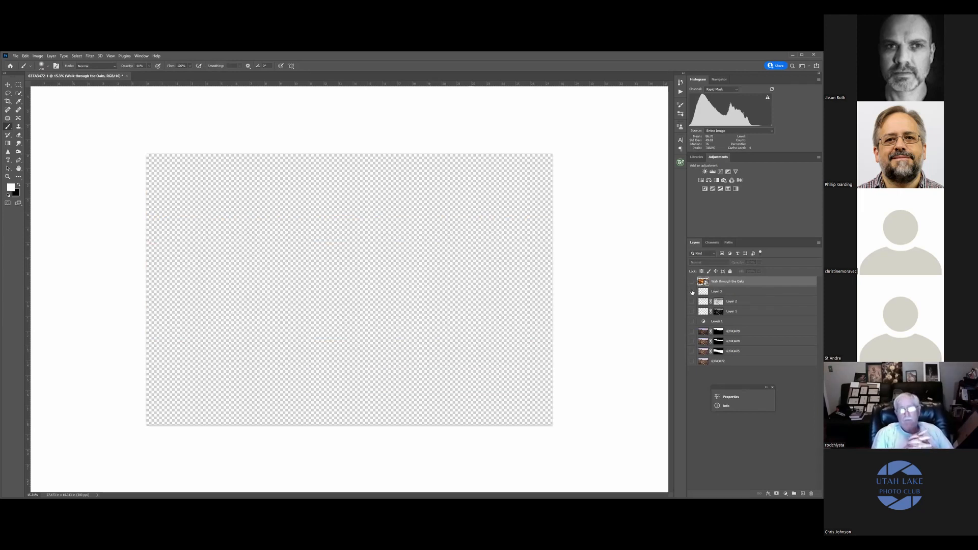
pyautogui.press('Delete')
pyautogui.moveTo(692, 321); pyautogui.dragTo(693, 356)
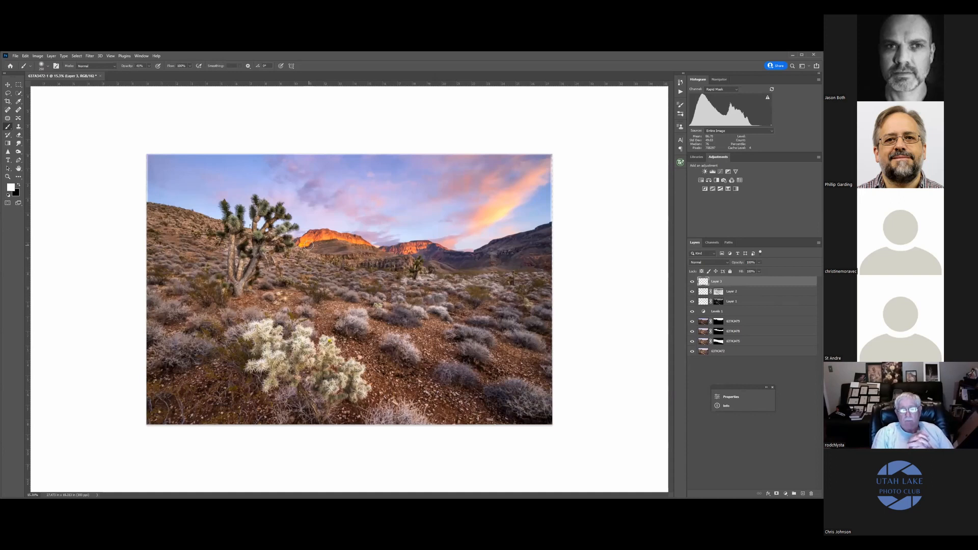
# - Crop the photo to a landscape 2:3 ratio, trimming the thin uneven border on all sides
pyautogui.click(7, 101)
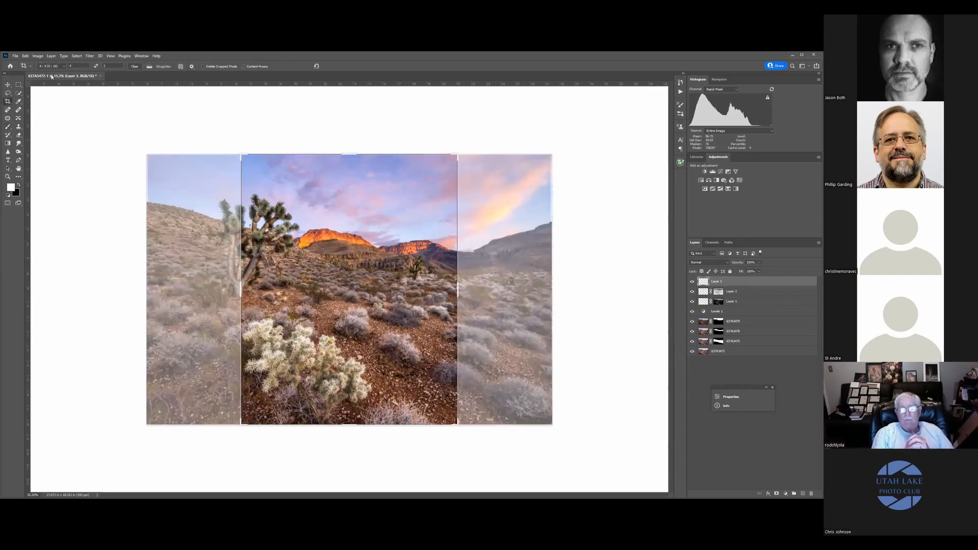
pyautogui.click(95, 67)
pyautogui.click(51, 66)
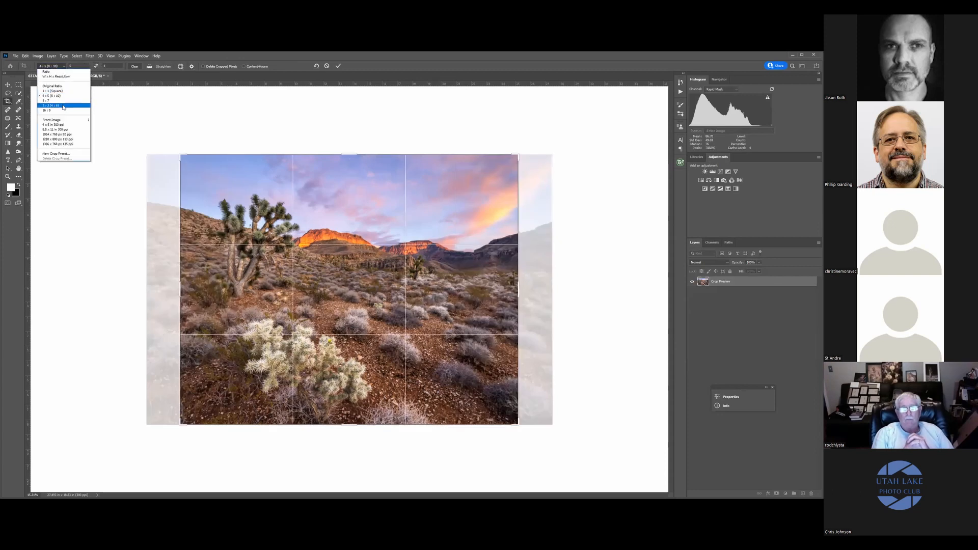
pyautogui.click(60, 105)
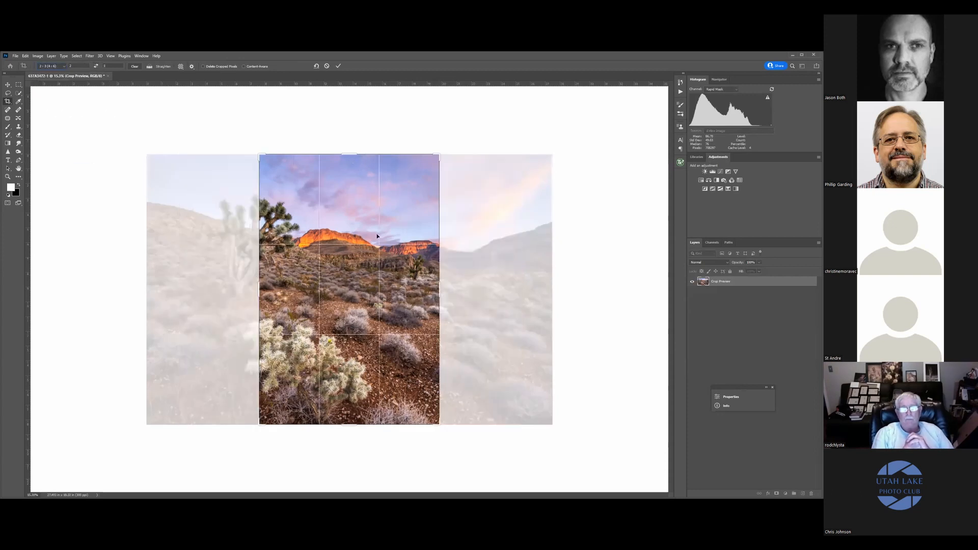
pyautogui.click(96, 66)
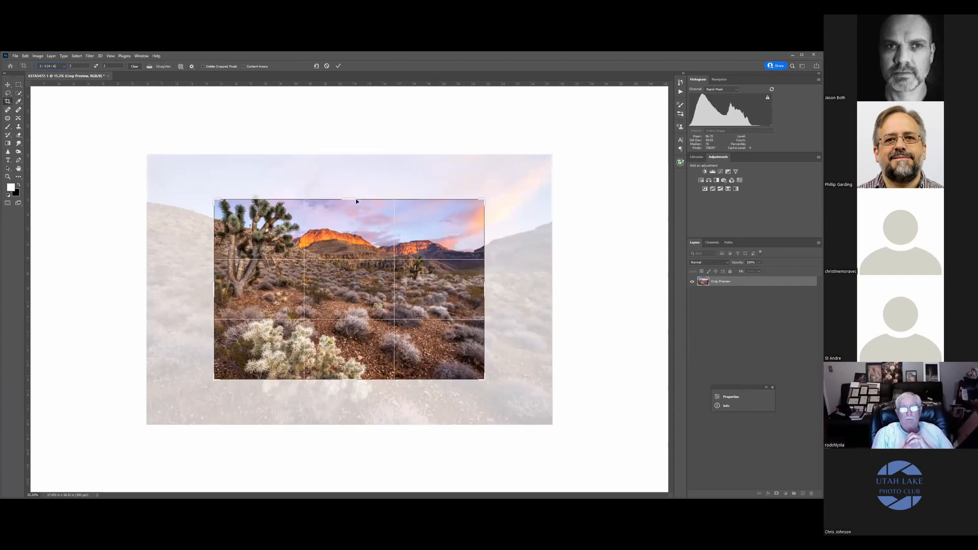
pyautogui.moveTo(350, 192); pyautogui.dragTo(351, 175)
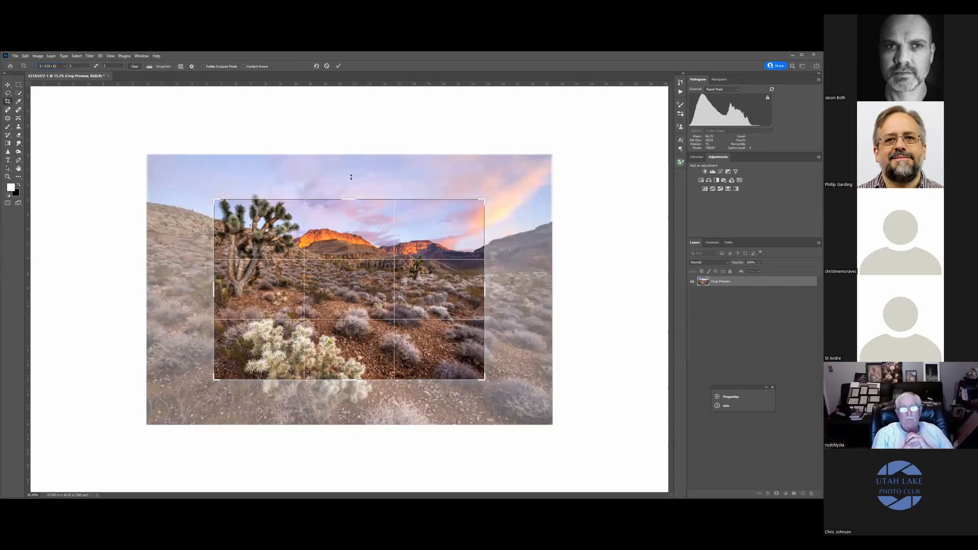
pyautogui.moveTo(359, 419); pyautogui.dragTo(350, 418)
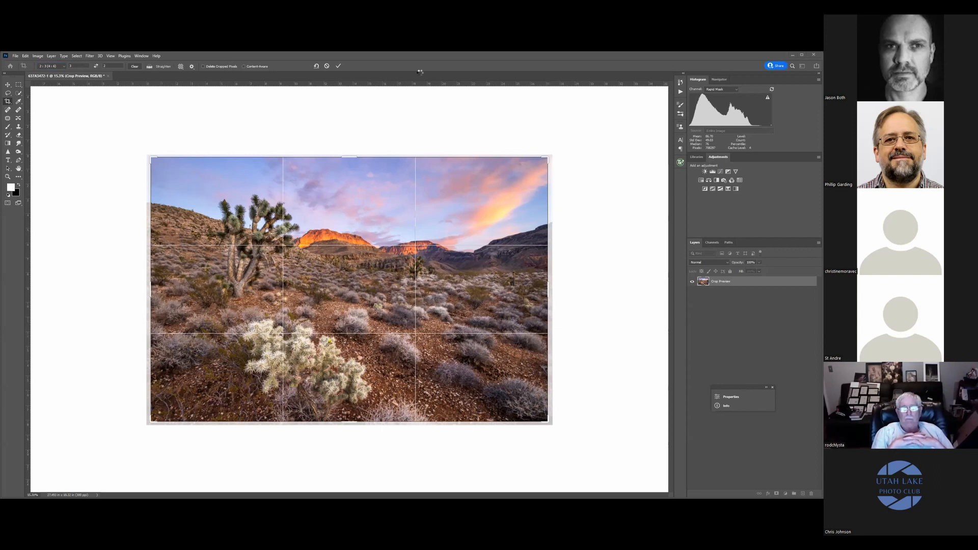
pyautogui.moveTo(278, 58); pyautogui.dragTo(277, 66)
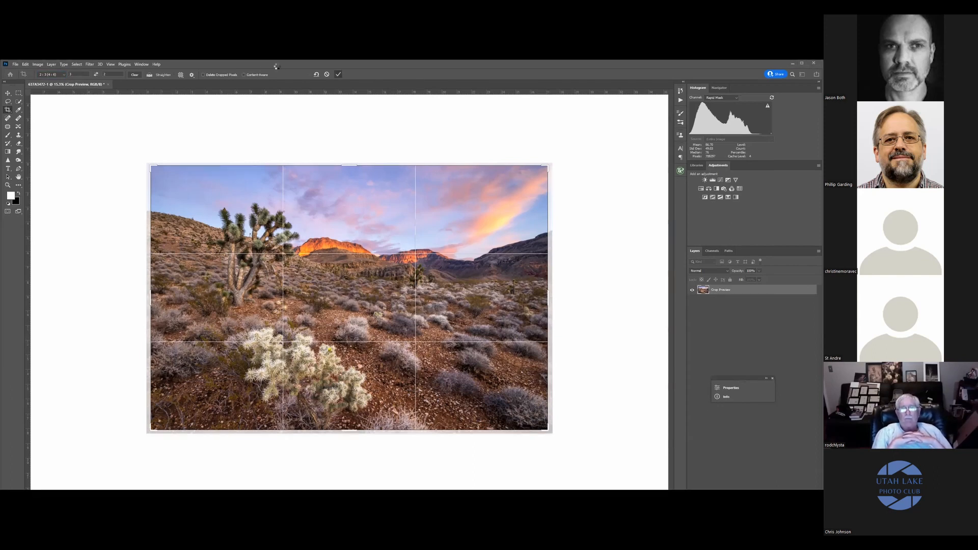
pyautogui.press('Return')
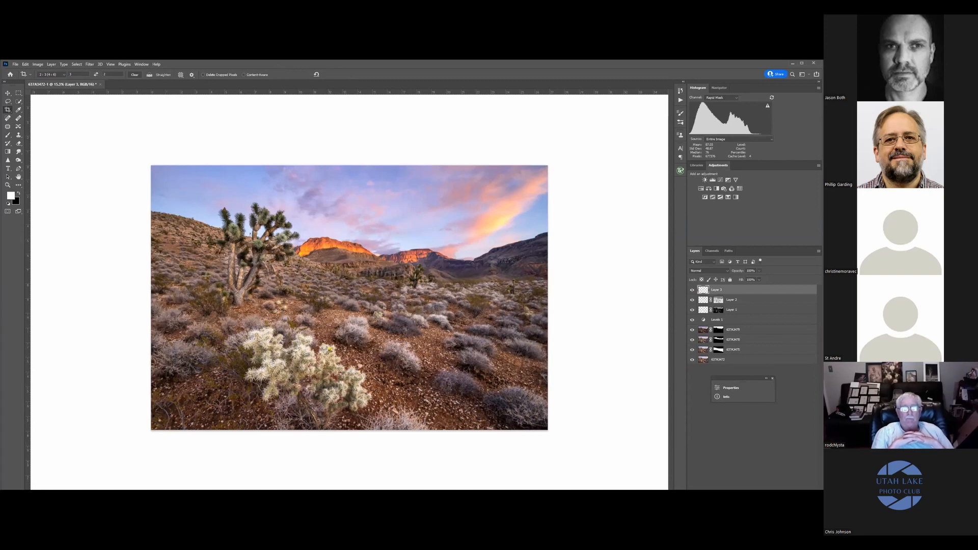
pyautogui.click(802, 63)
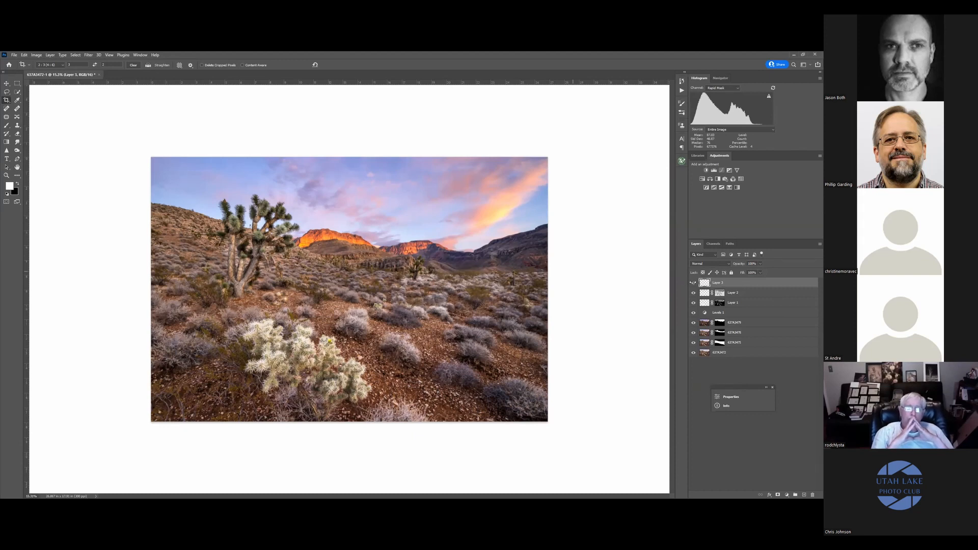
# - Compare the blend stages by hiding the painted, Levels and upper exposure layers, and show them again from the lowest upward
pyautogui.moveTo(694, 282); pyautogui.dragTo(693, 313)
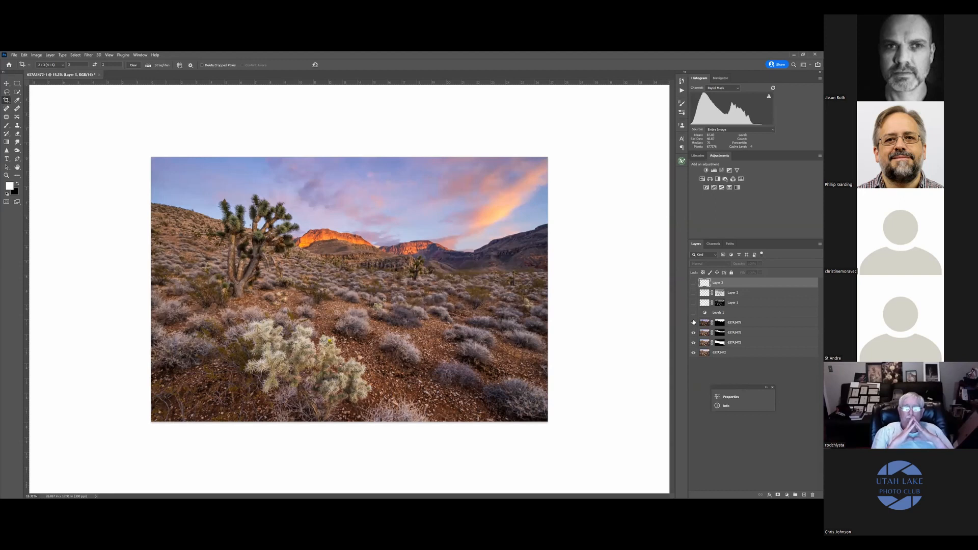
pyautogui.click(694, 342)
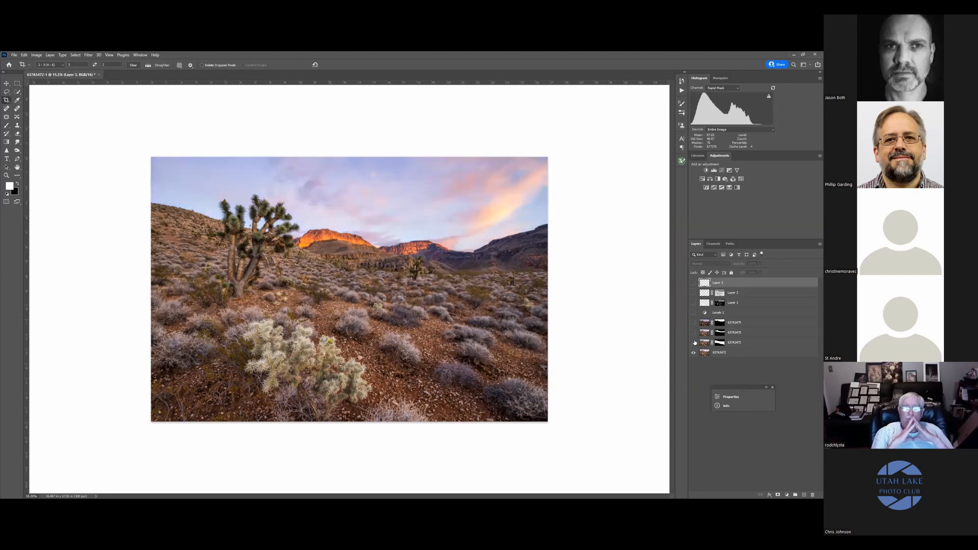
pyautogui.click(694, 343)
pyautogui.click(693, 333)
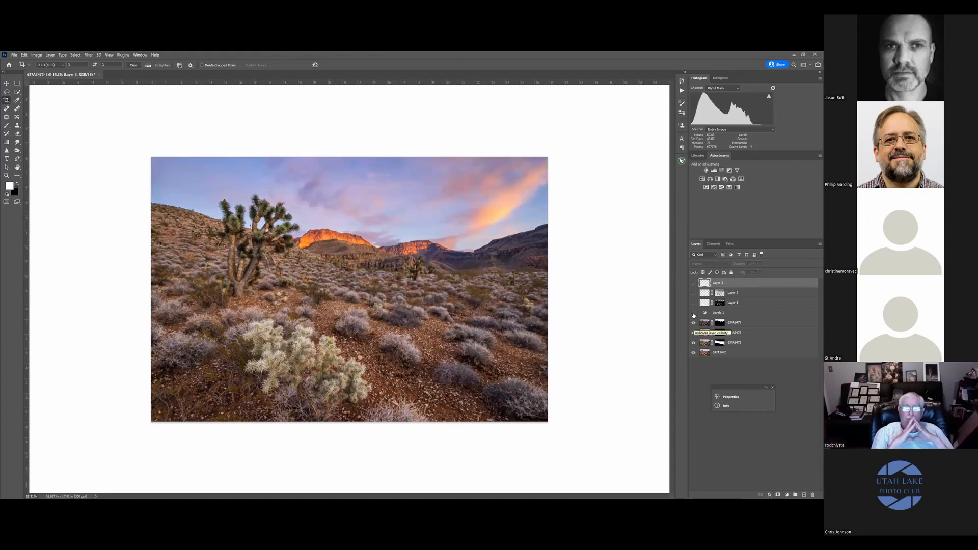
pyautogui.click(694, 313)
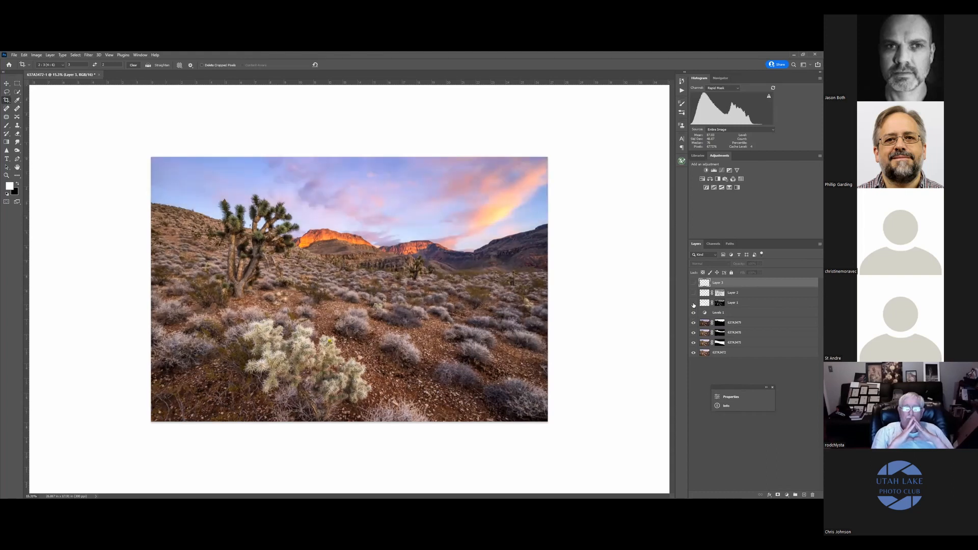
pyautogui.click(693, 283)
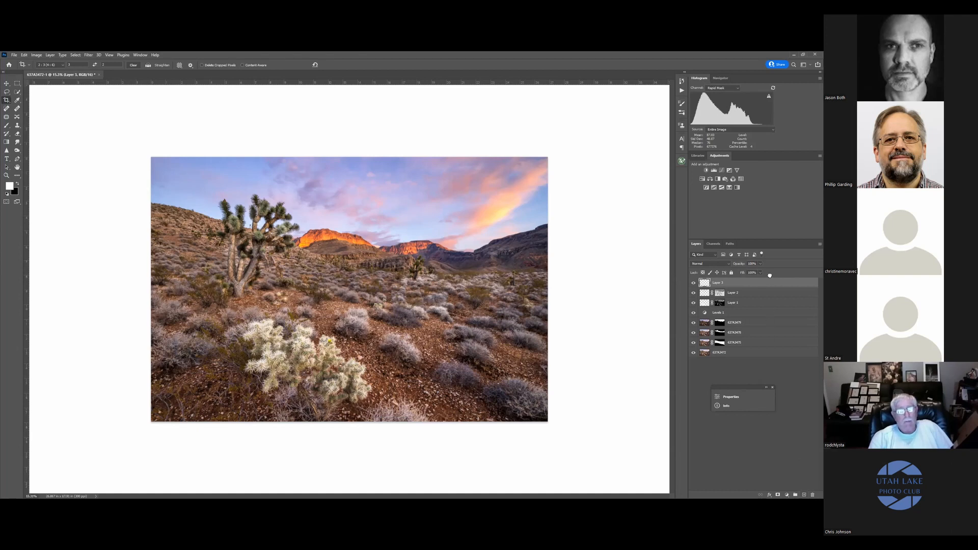
# - Add a new layer directly beneath Levels 1 and paint a single black dab in the sky on it
pyautogui.click(810, 495)
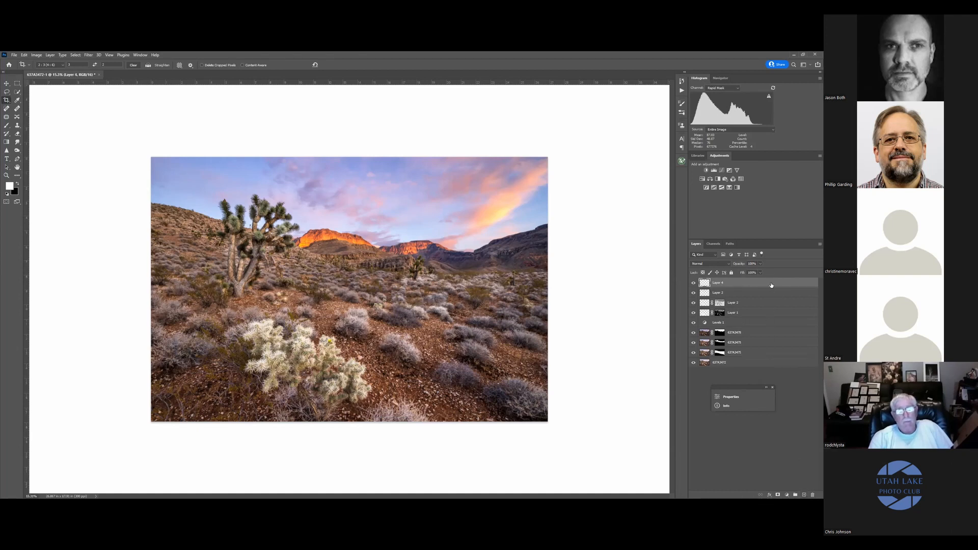
pyautogui.moveTo(712, 327); pyautogui.dragTo(704, 323)
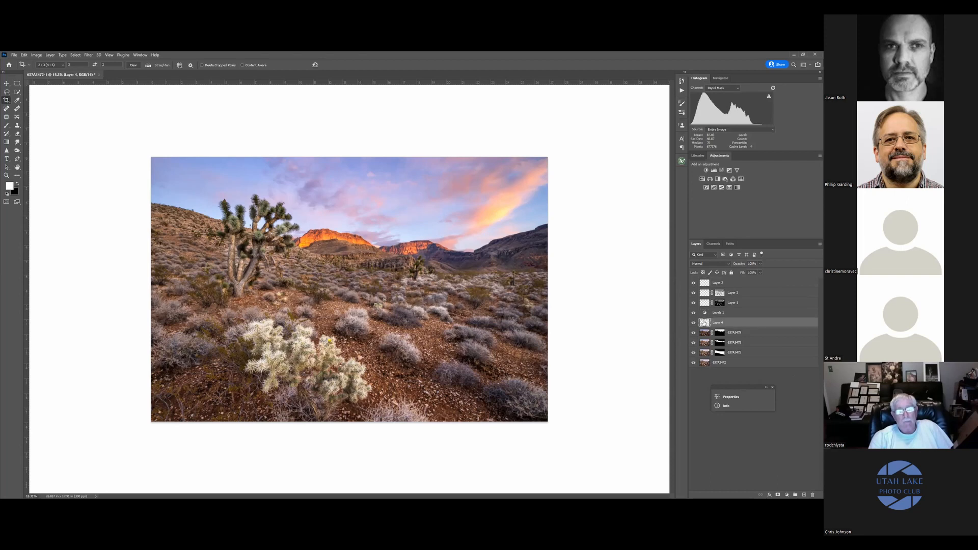
pyautogui.click(5, 128)
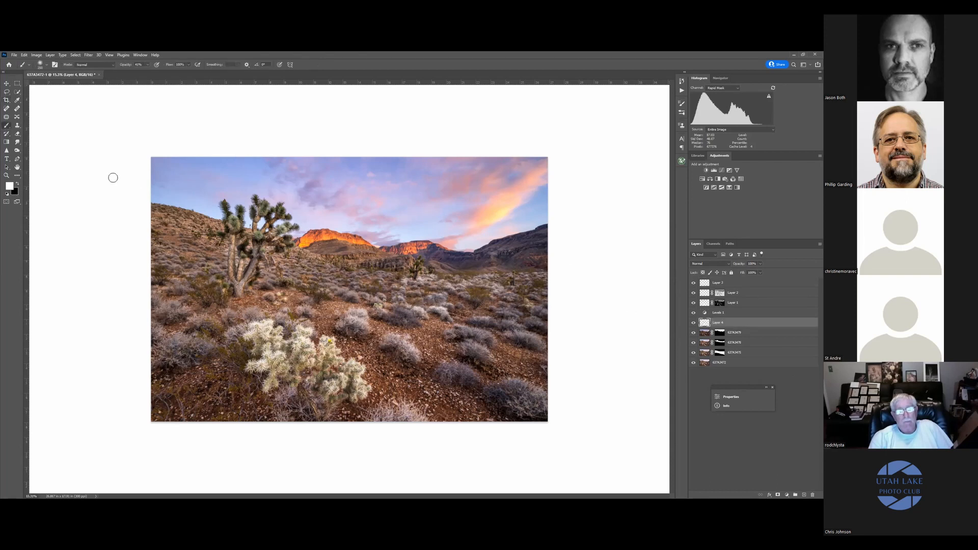
pyautogui.click(18, 184)
pyautogui.click(417, 192)
pyautogui.hotkey('ctrl', 'z')
pyautogui.click(415, 192)
# - Generate a darks luminosity mask of the image in RapidMask and adjust the mask's midtones
pyautogui.click(630, 191)
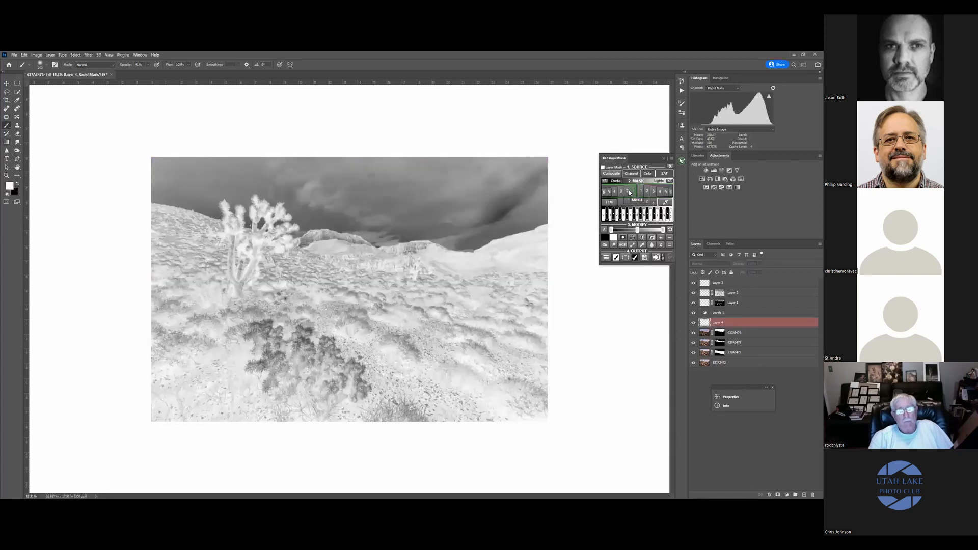
pyautogui.click(669, 175)
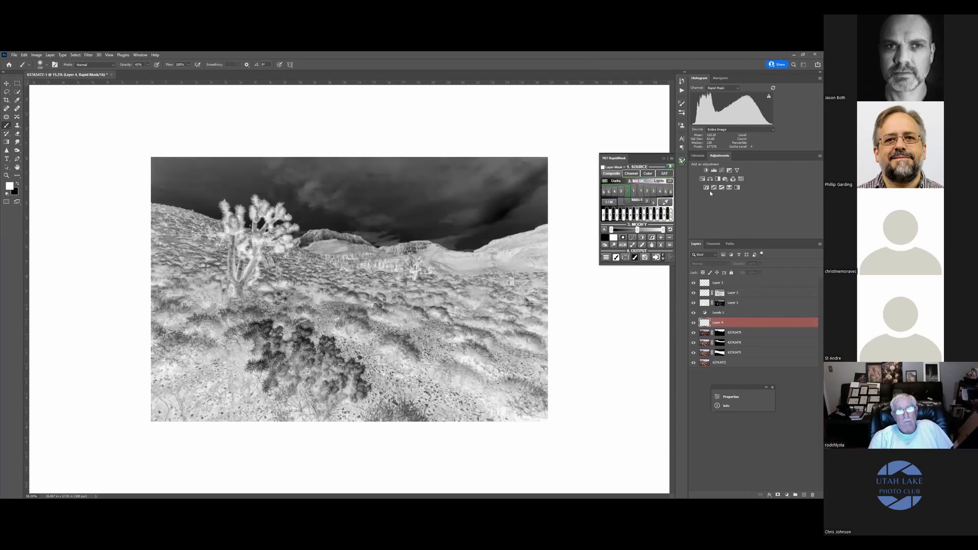
pyautogui.click(640, 202)
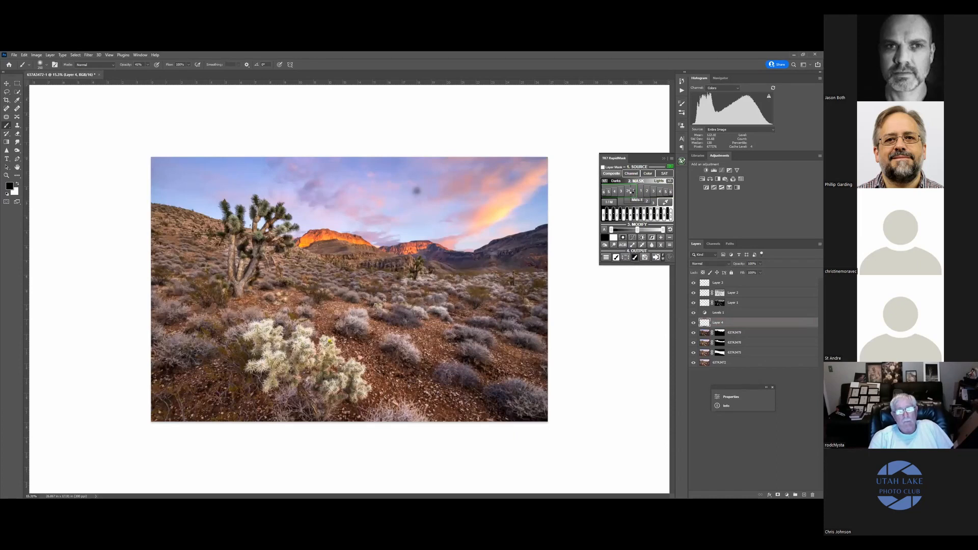
pyautogui.click(631, 191)
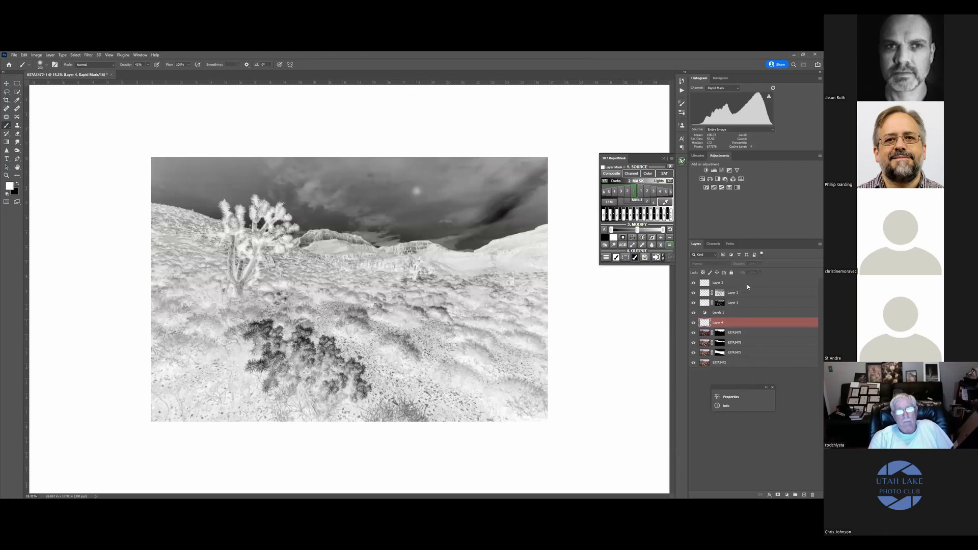
pyautogui.click(641, 233)
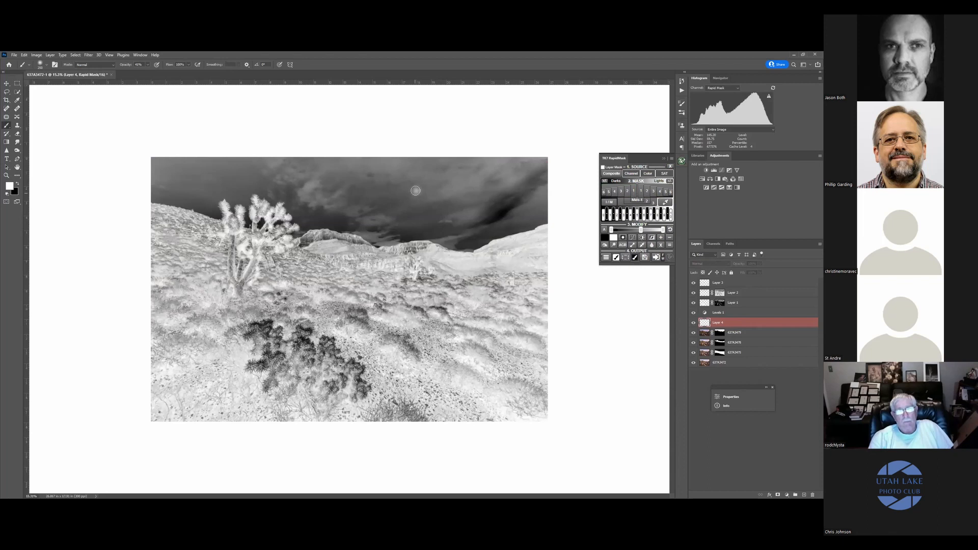
# - Add another layer above Layer 4, set the foreground colour to white, and load the Rapid Mask channel as a selection for it
pyautogui.click(804, 495)
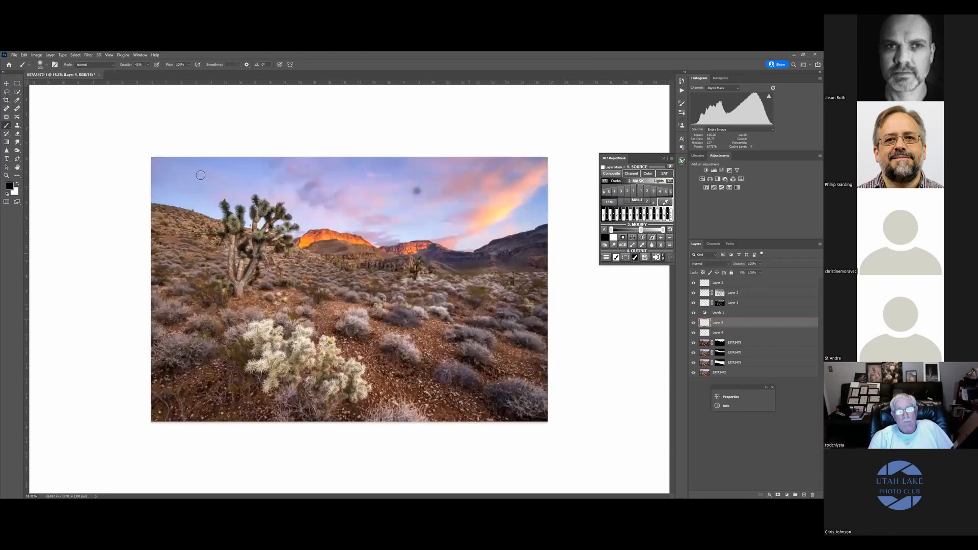
pyautogui.press('x')
pyautogui.click(713, 244)
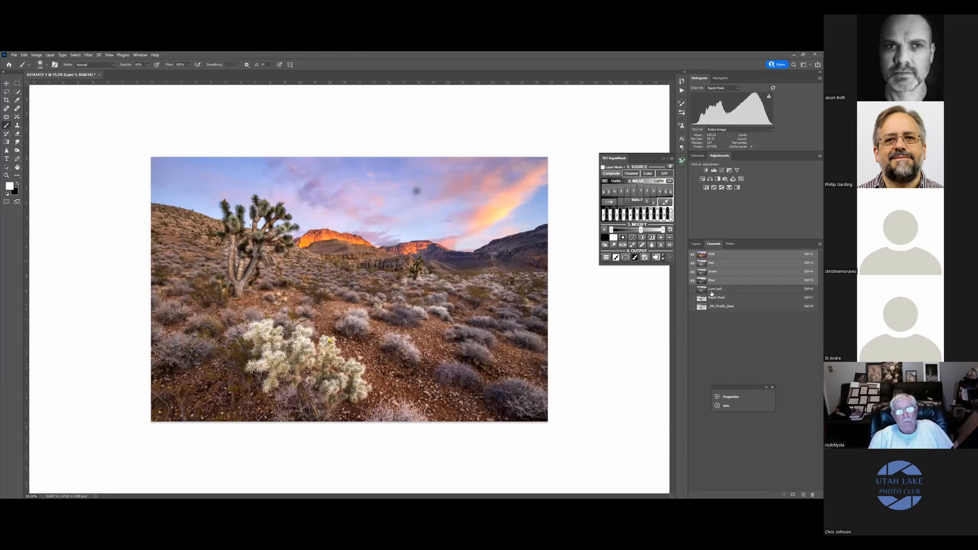
pyautogui.click(712, 296)
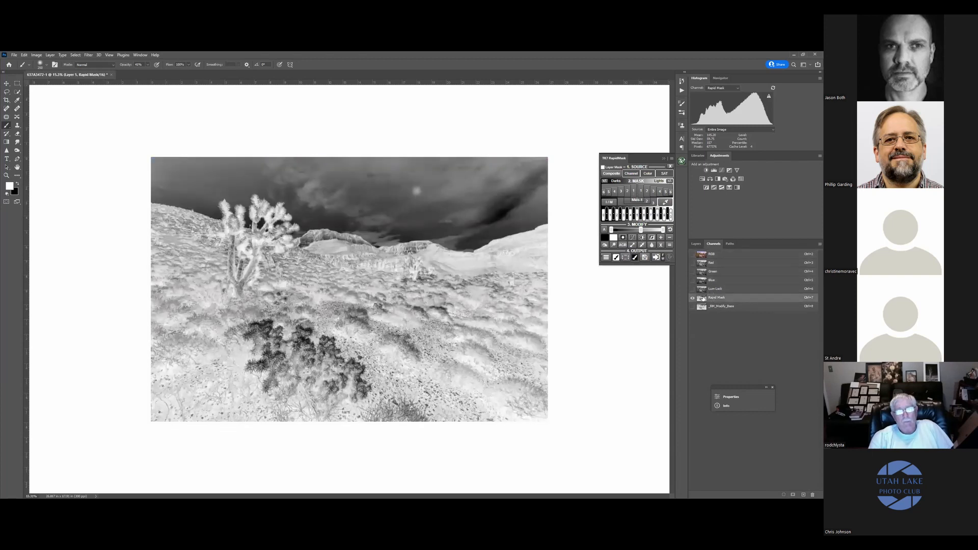
pyautogui.keyDown('ctrl'); pyautogui.click(702, 299); pyautogui.keyUp('ctrl')
pyautogui.click(696, 244)
pyautogui.click(722, 324)
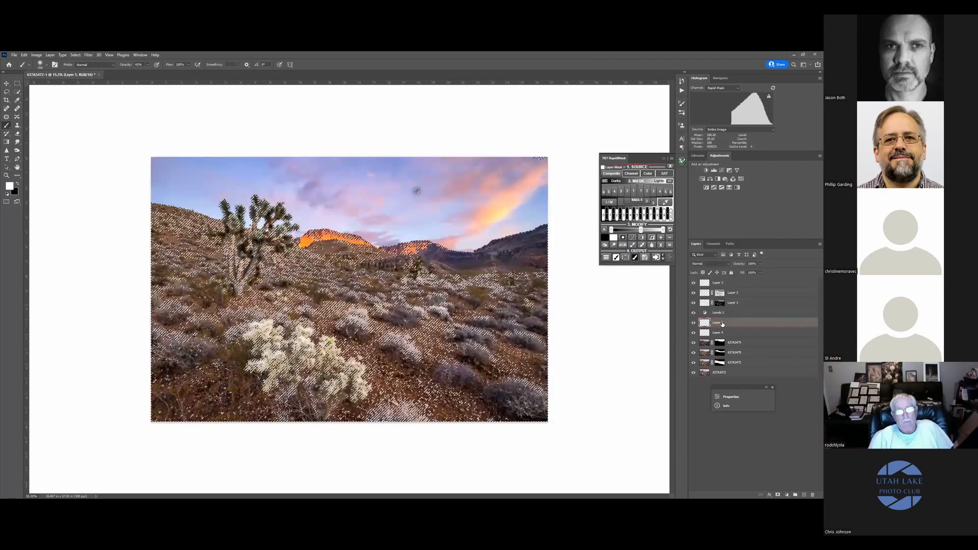
# - Clear the mask selection and delete the two test layers, Layer 5 and Layer 4
pyautogui.hotkey('ctrl', 'd')
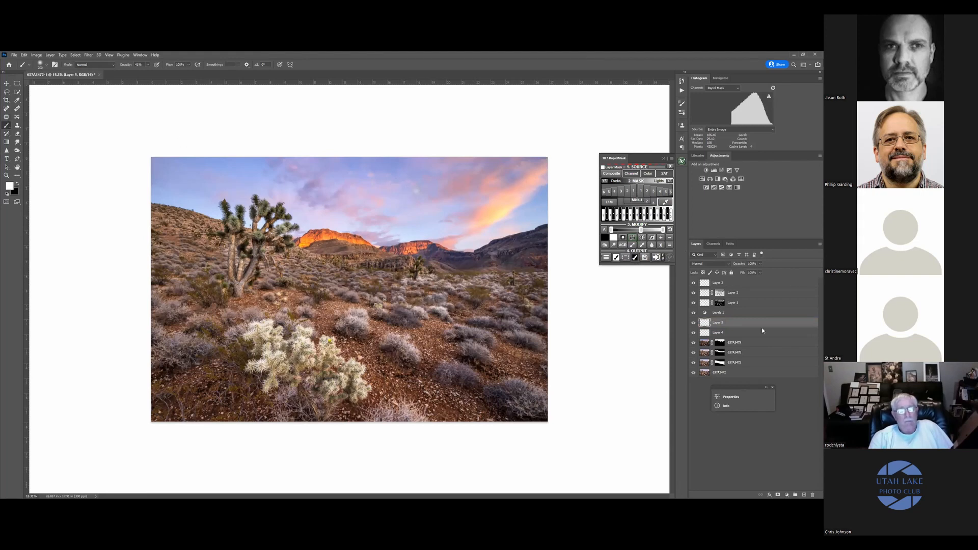
pyautogui.click(812, 495)
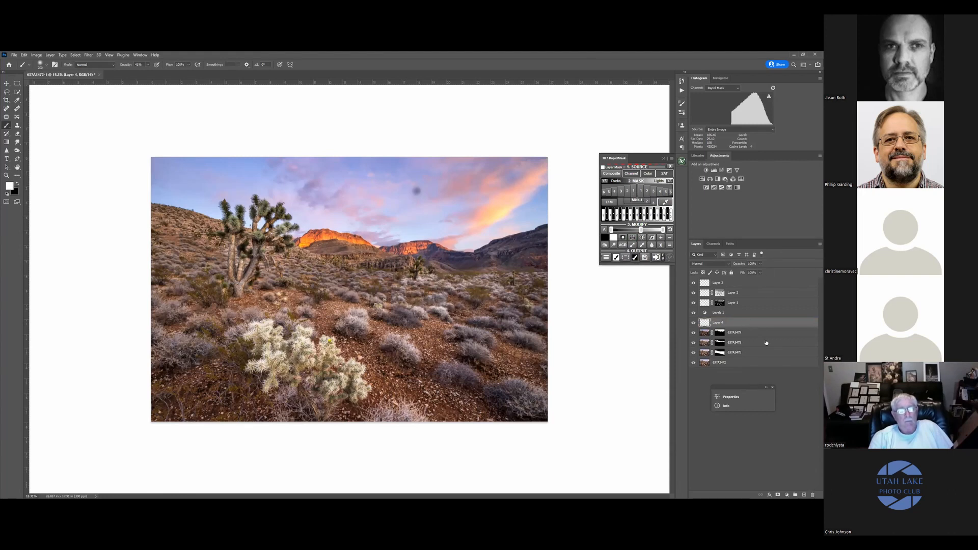
pyautogui.click(813, 494)
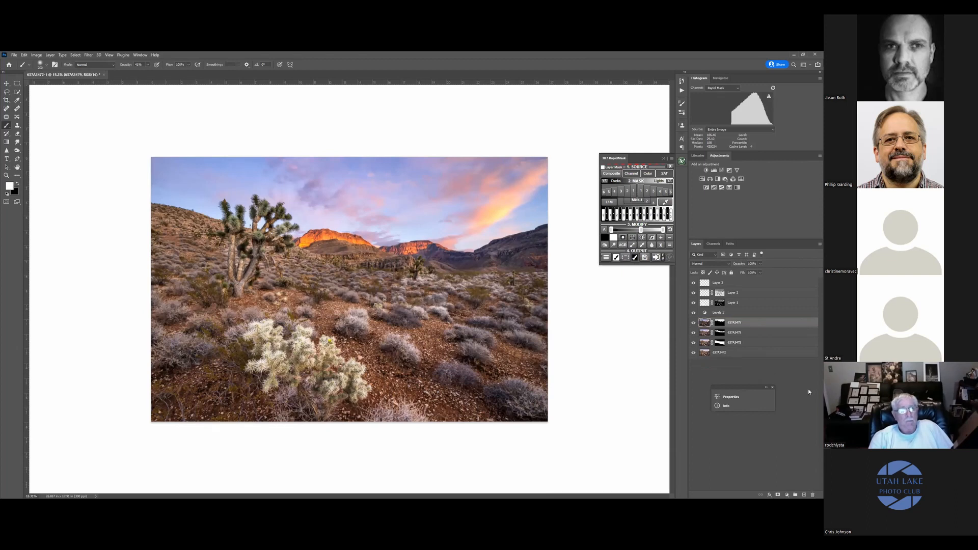